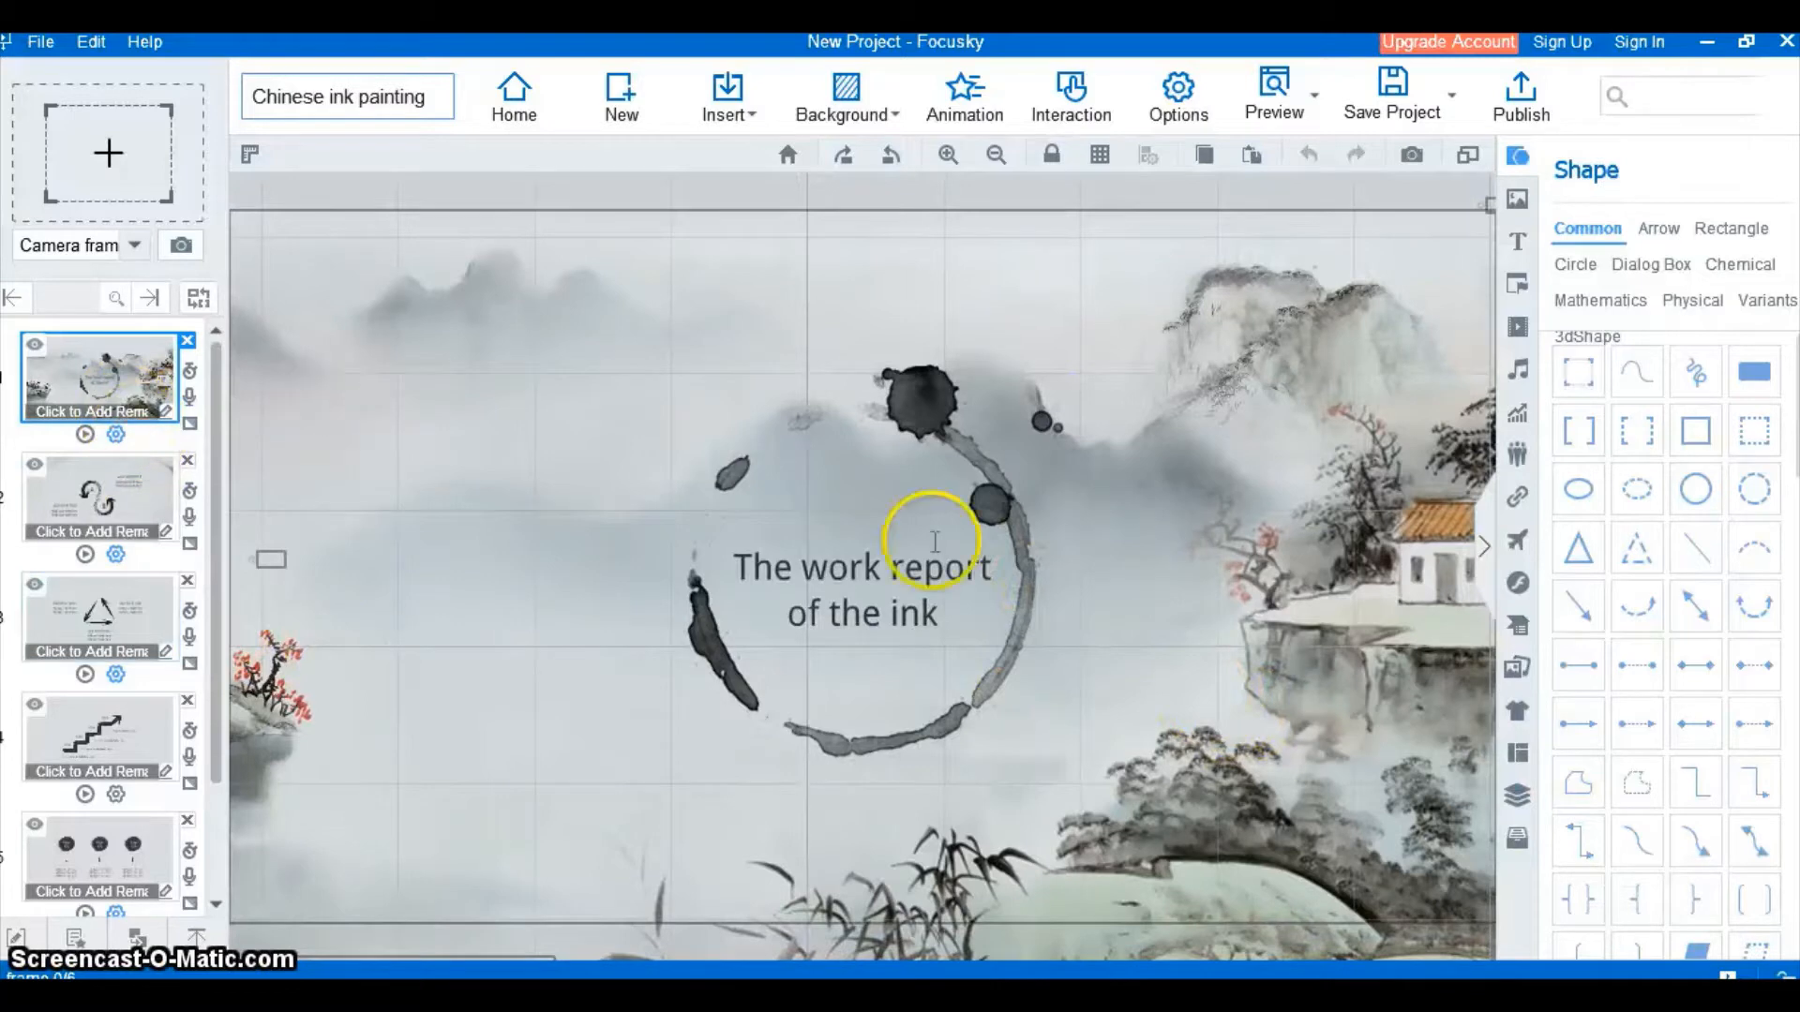
Replace the title text inside the ink circle on the first slide with "BELAJAR TEKS NEGOSIASI"
left_click(977, 614)
left_click(902, 594)
left_click(921, 604)
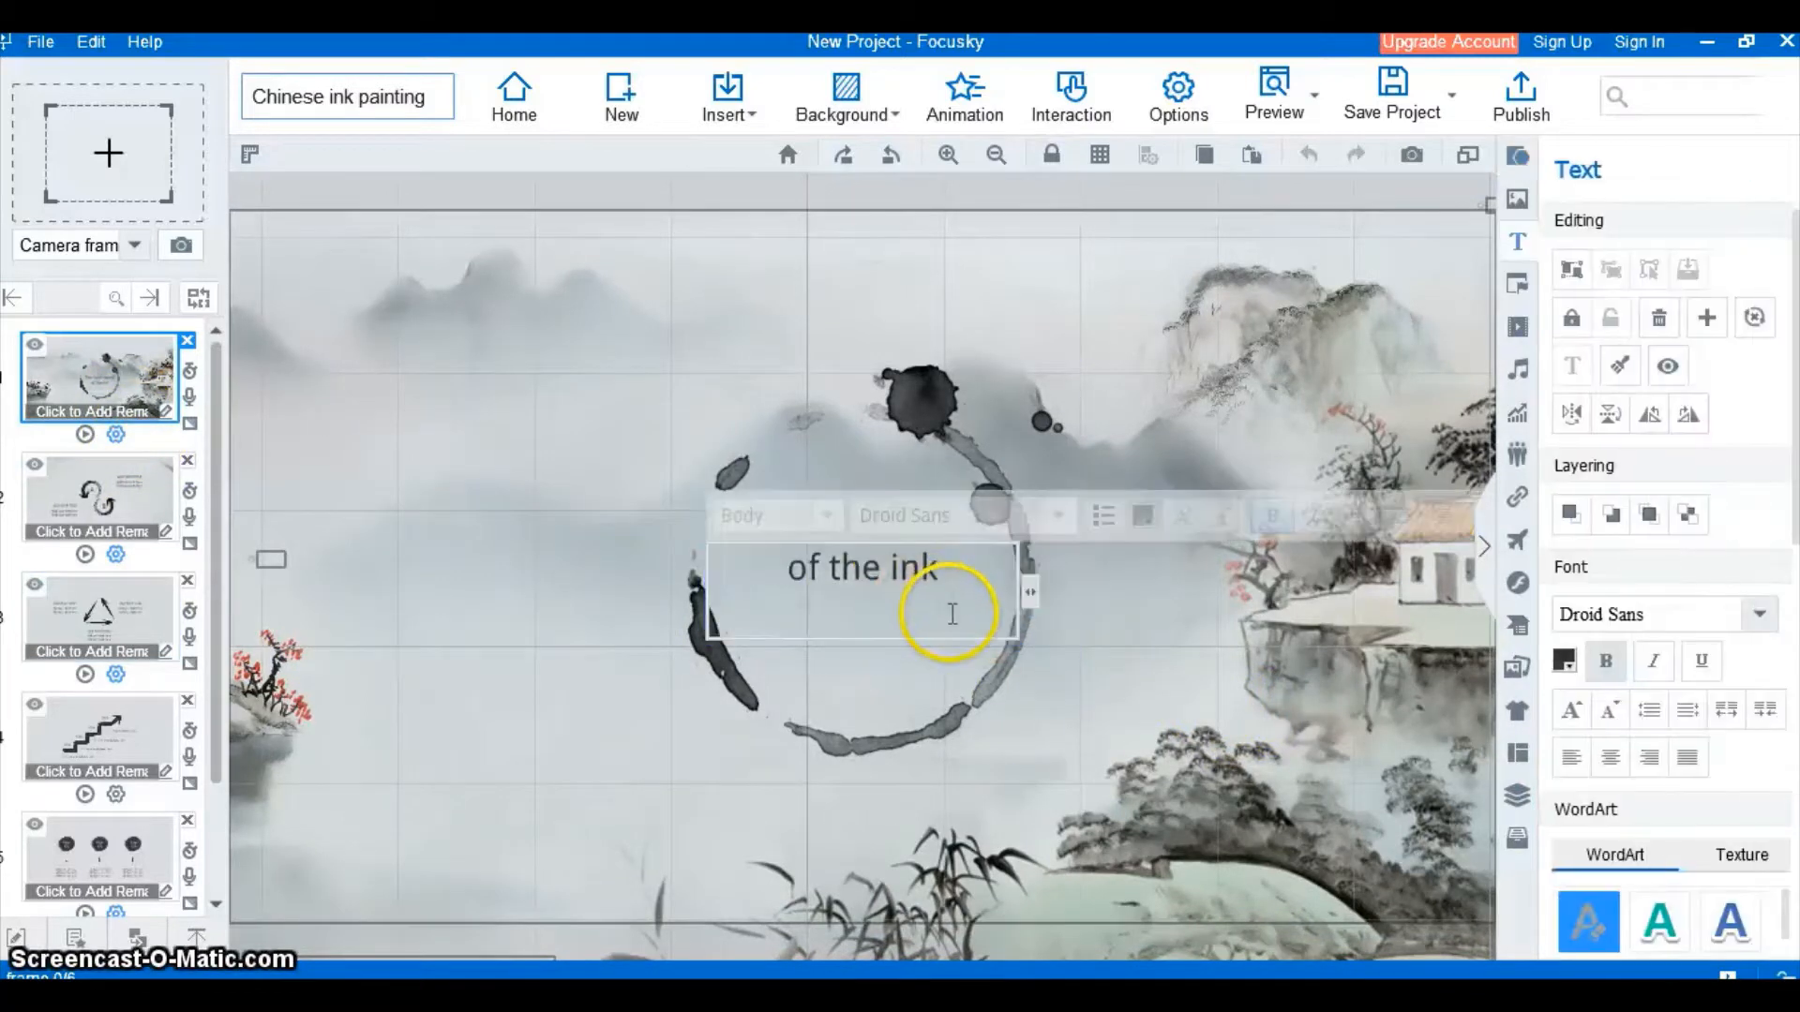
left_click_drag(952, 614, 796, 461)
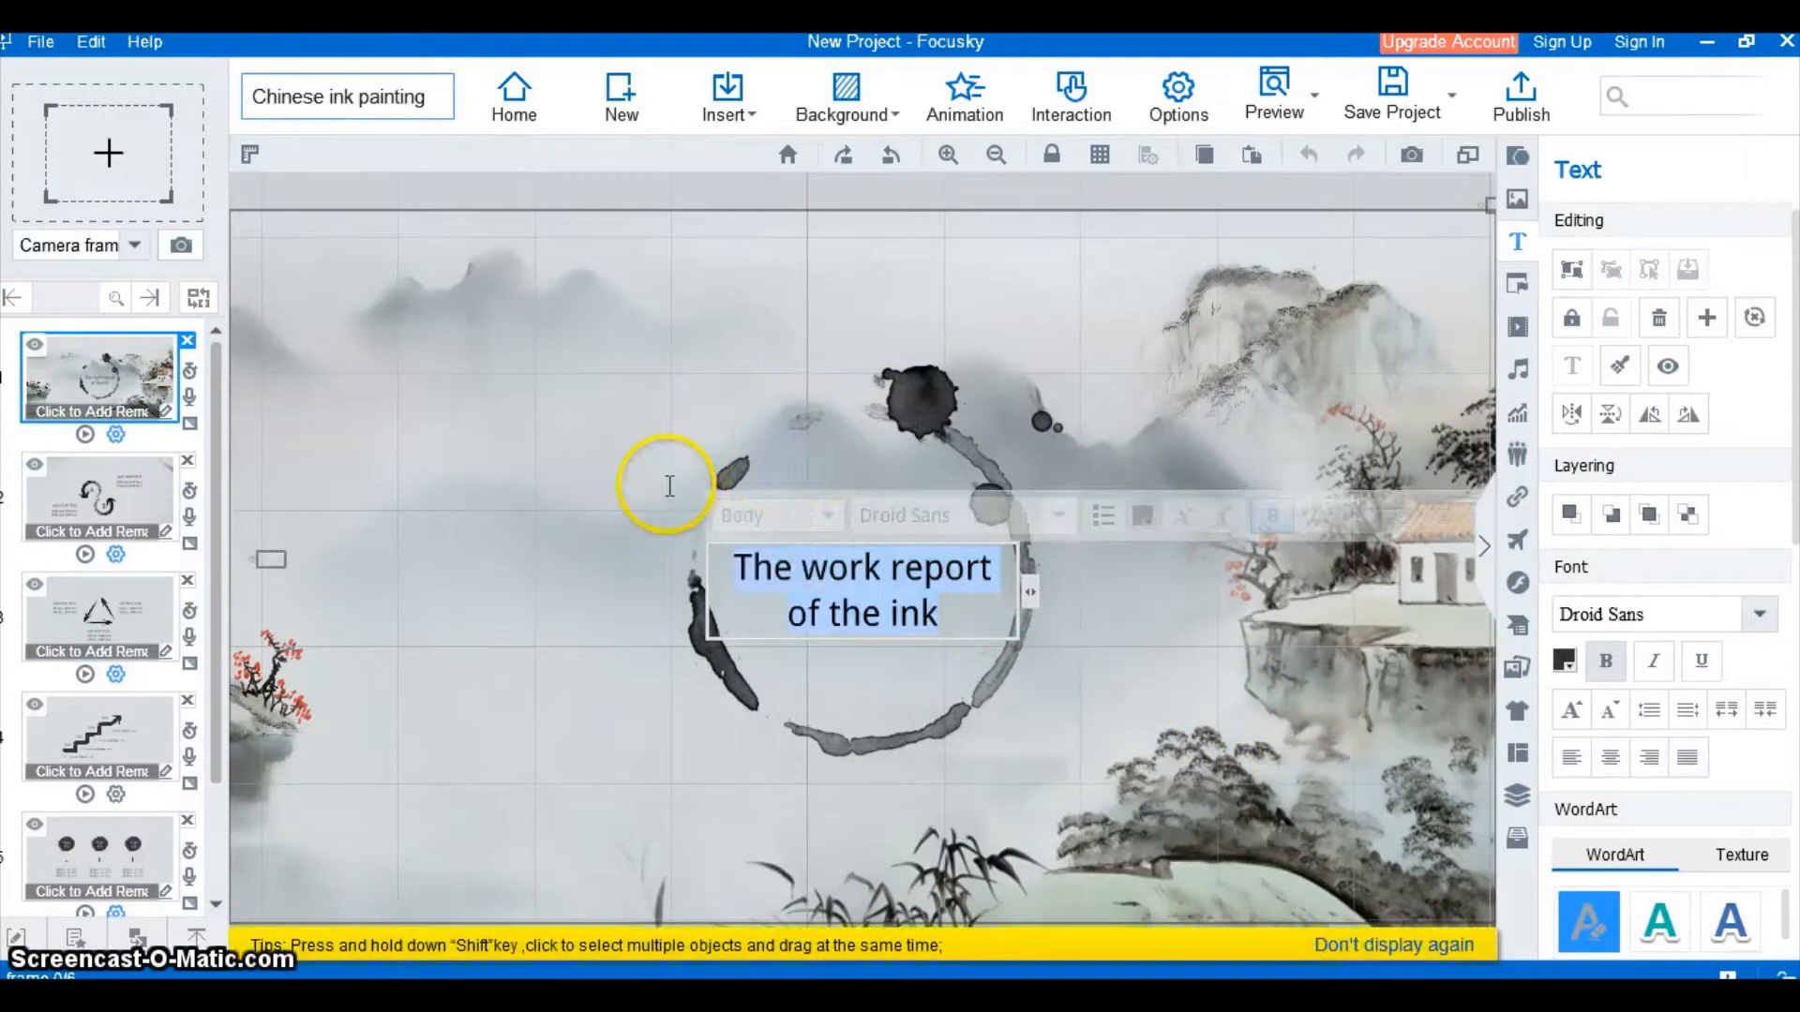
type("B")
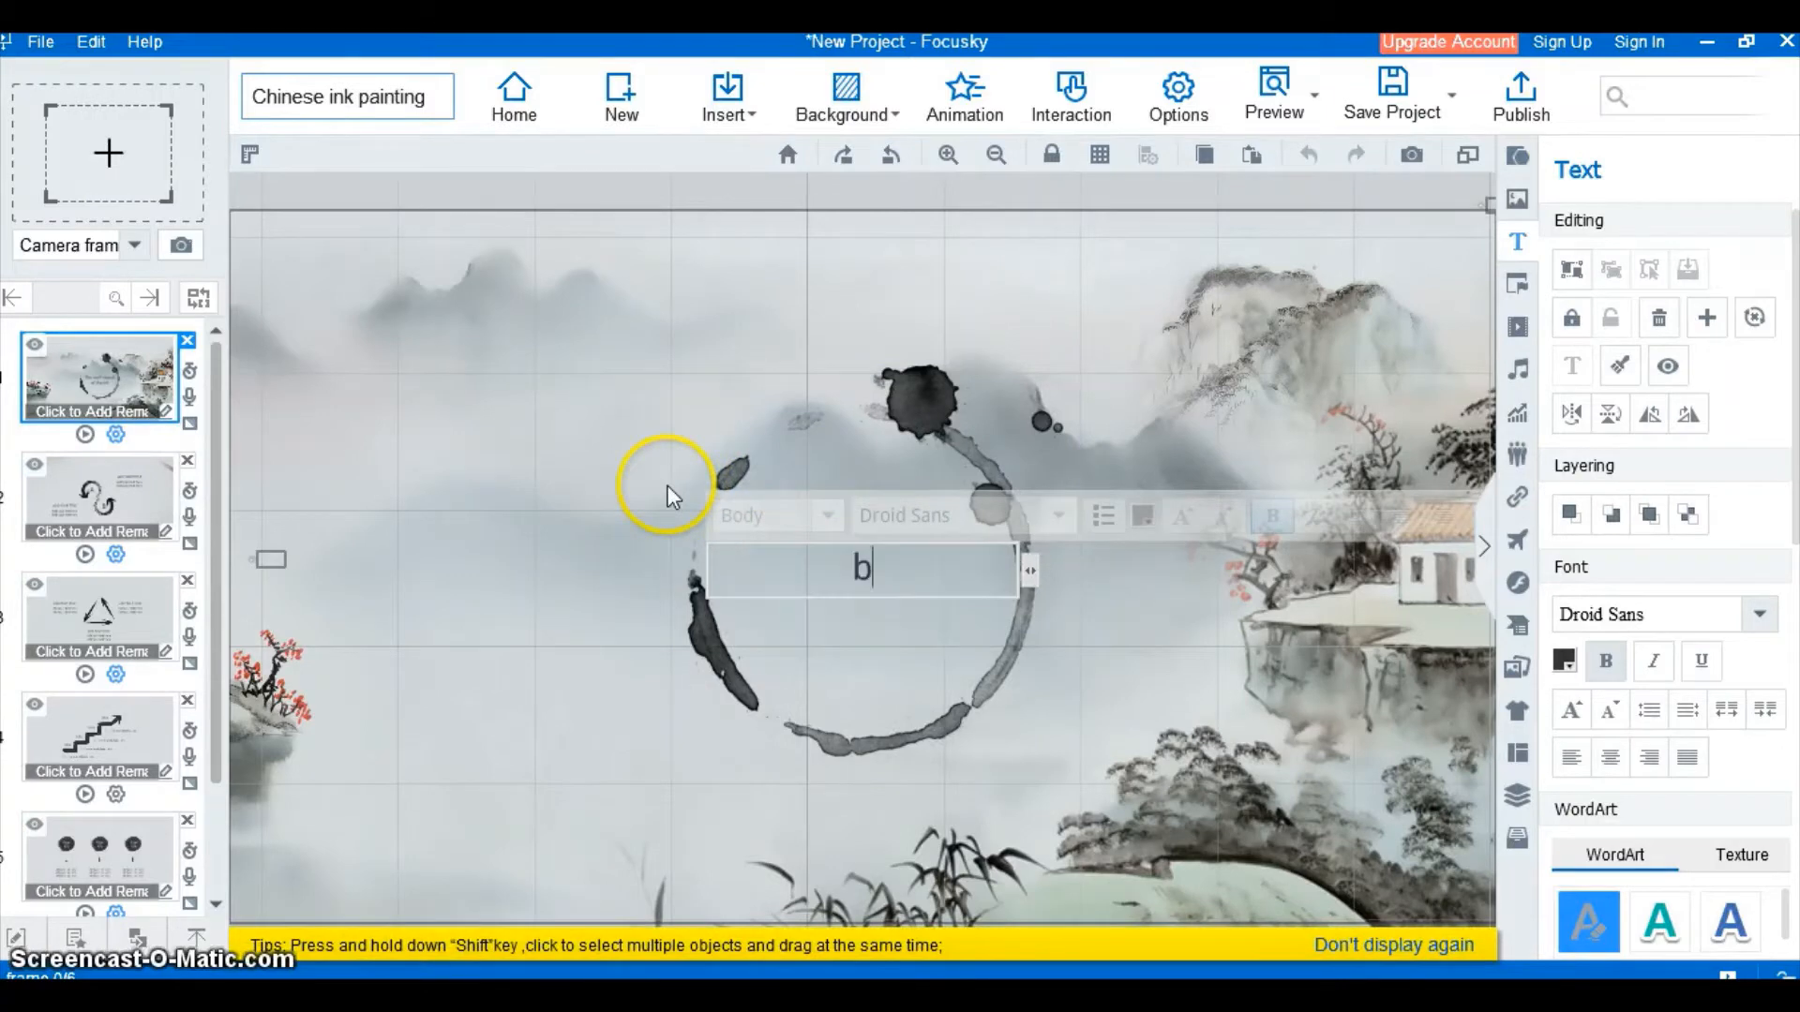
type("ELAJA")
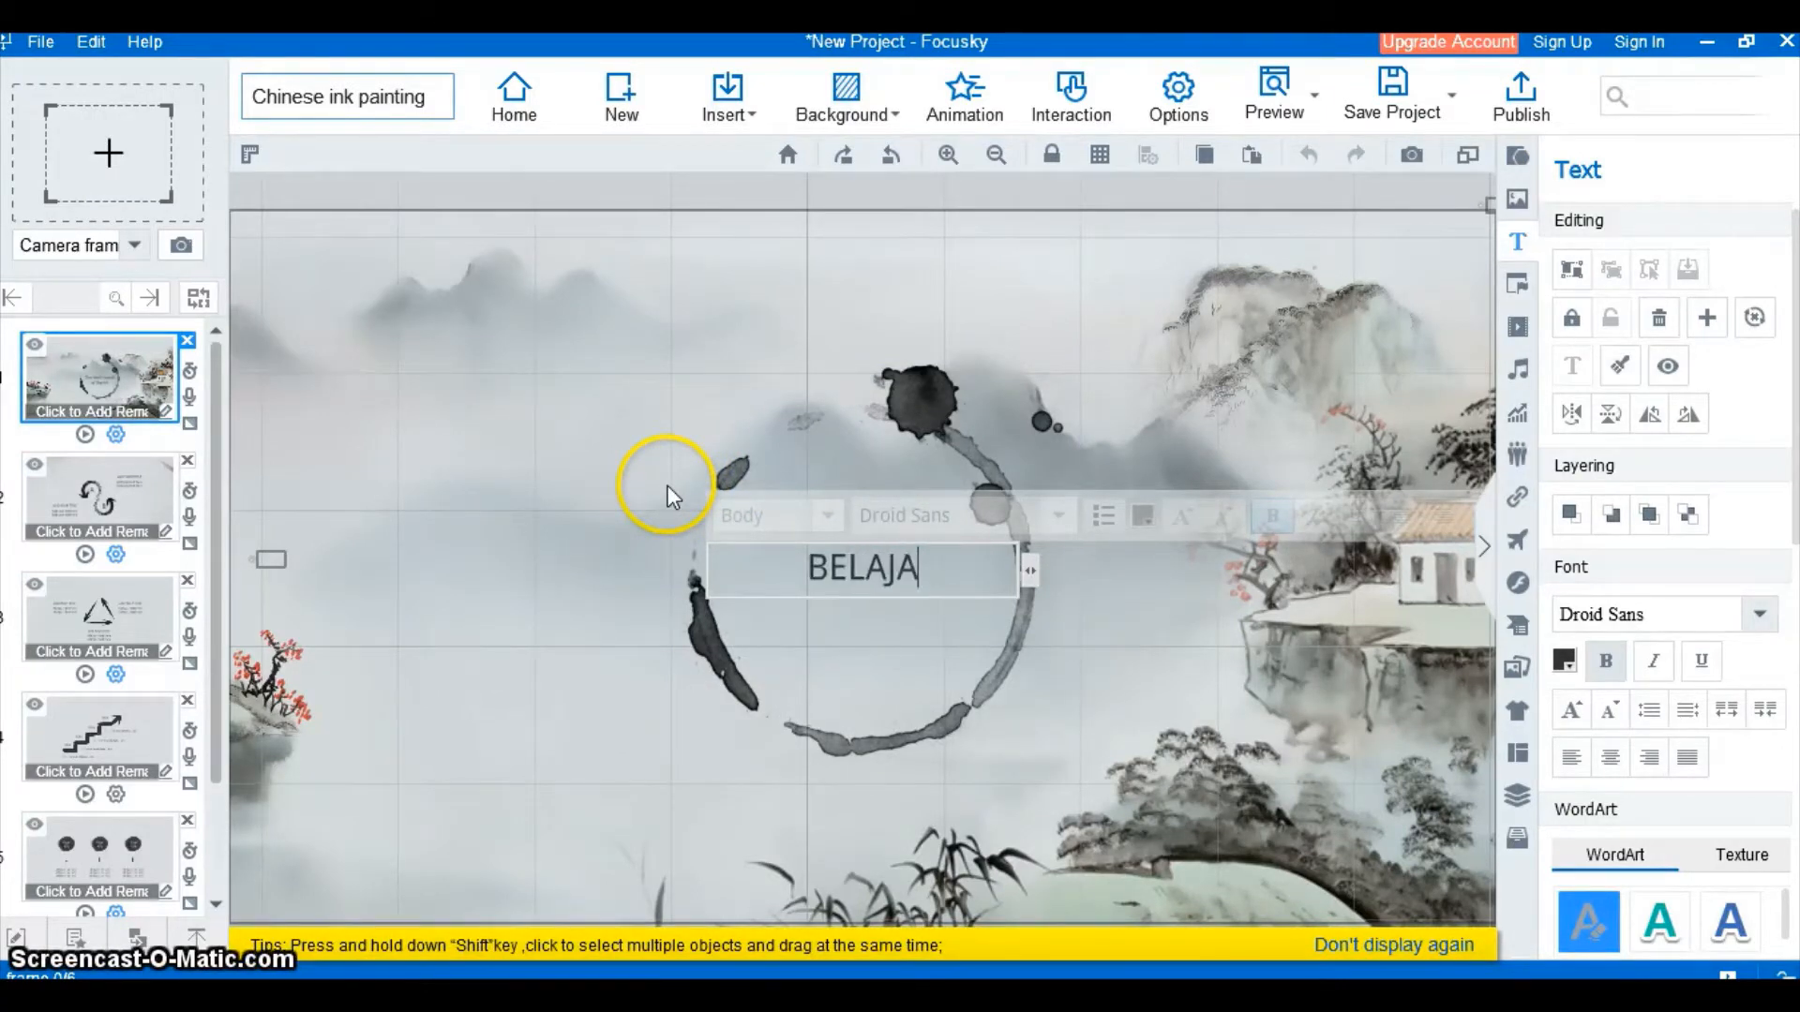
type("R TEK")
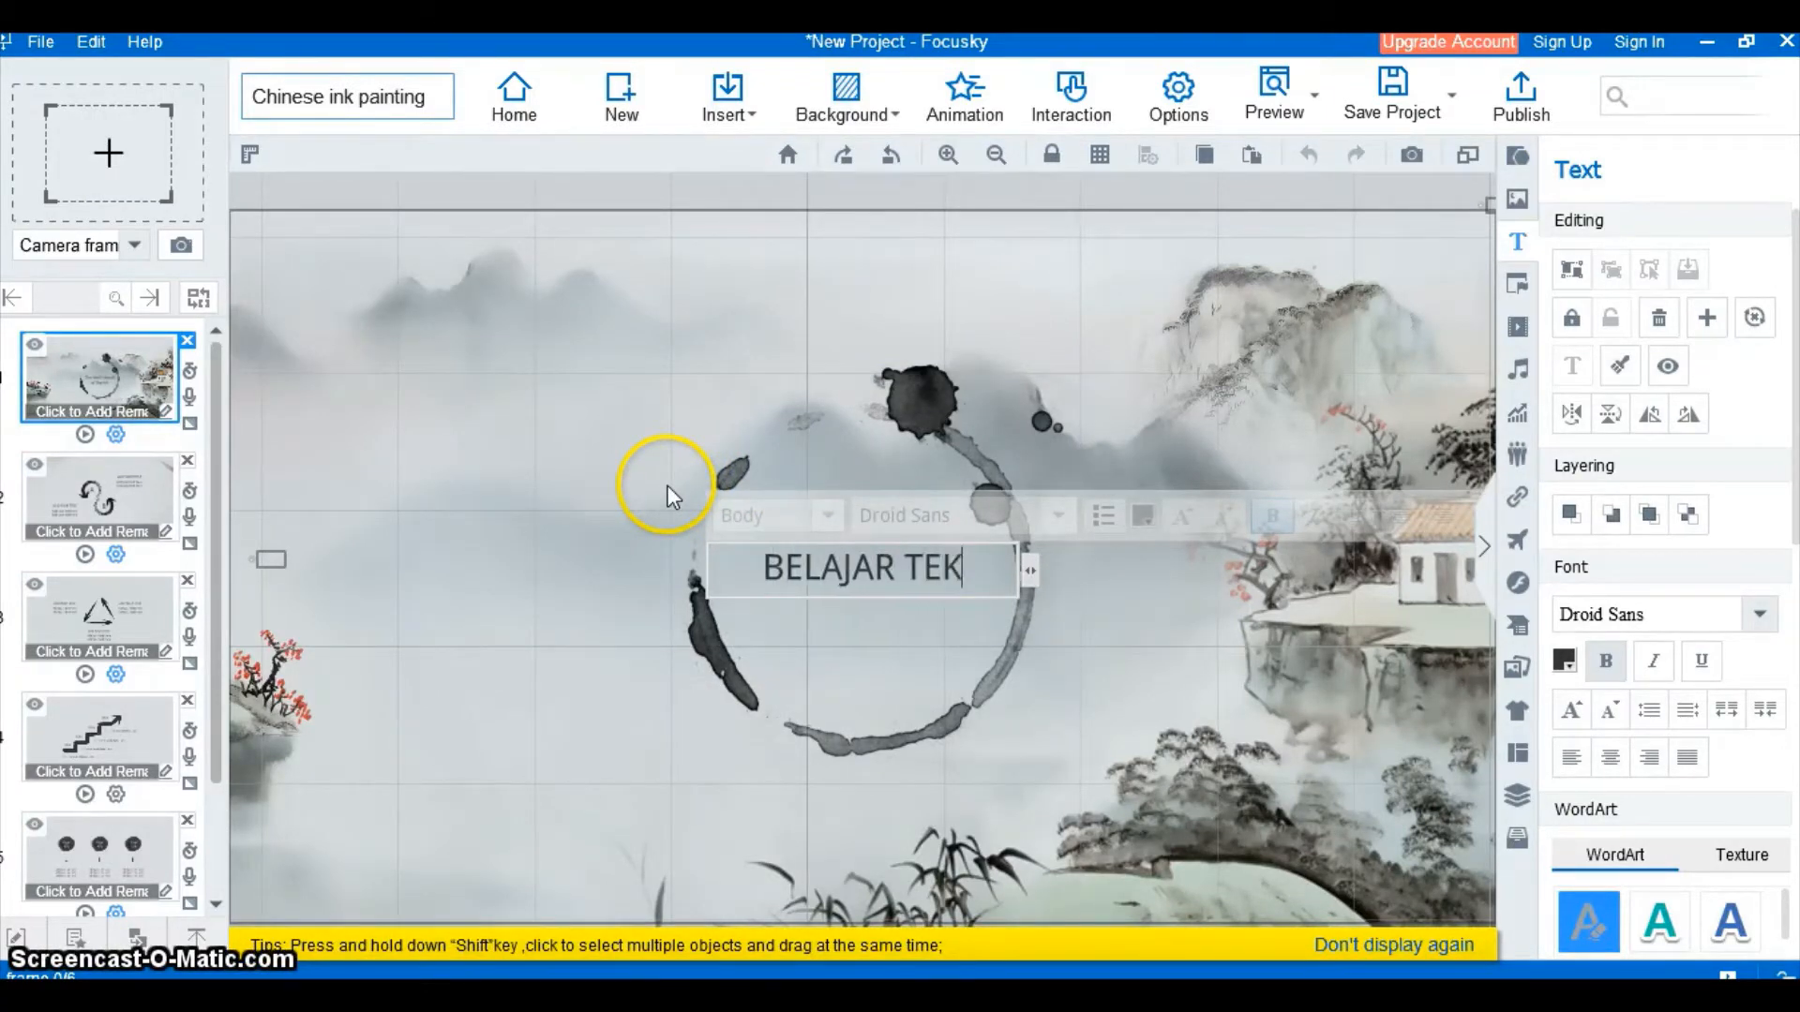
type("S NEG")
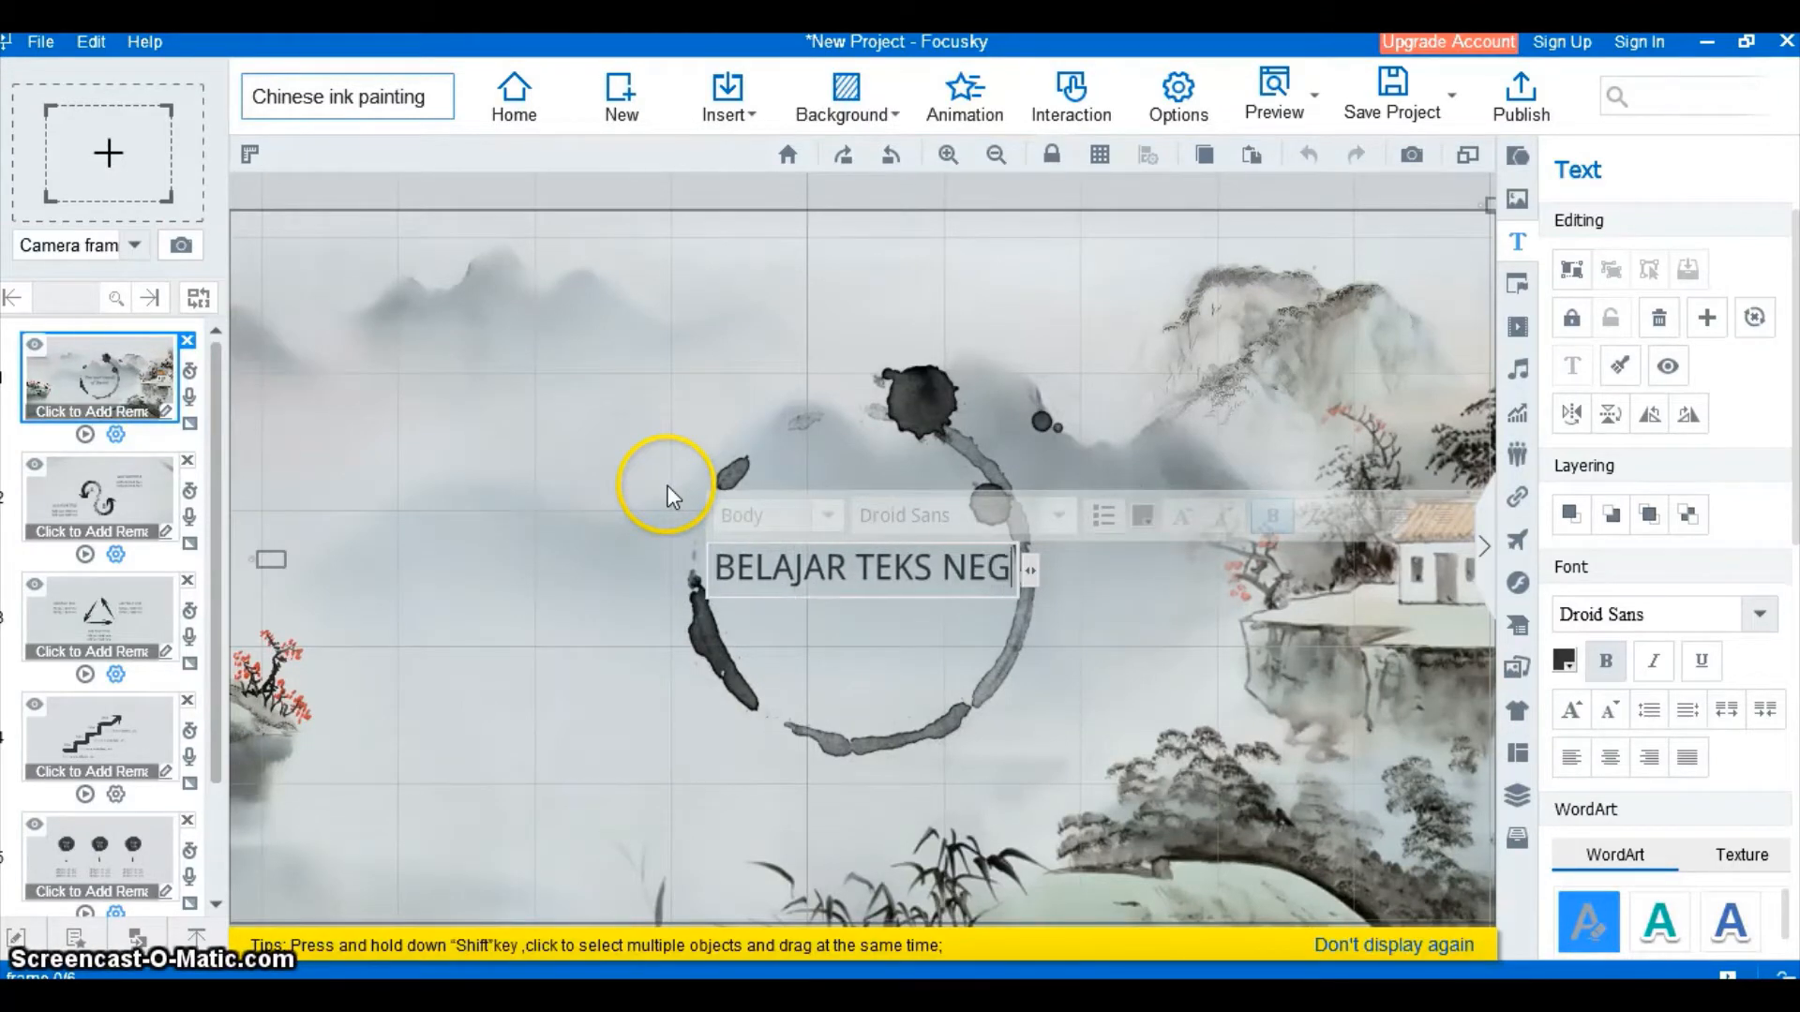
type("OSIASI")
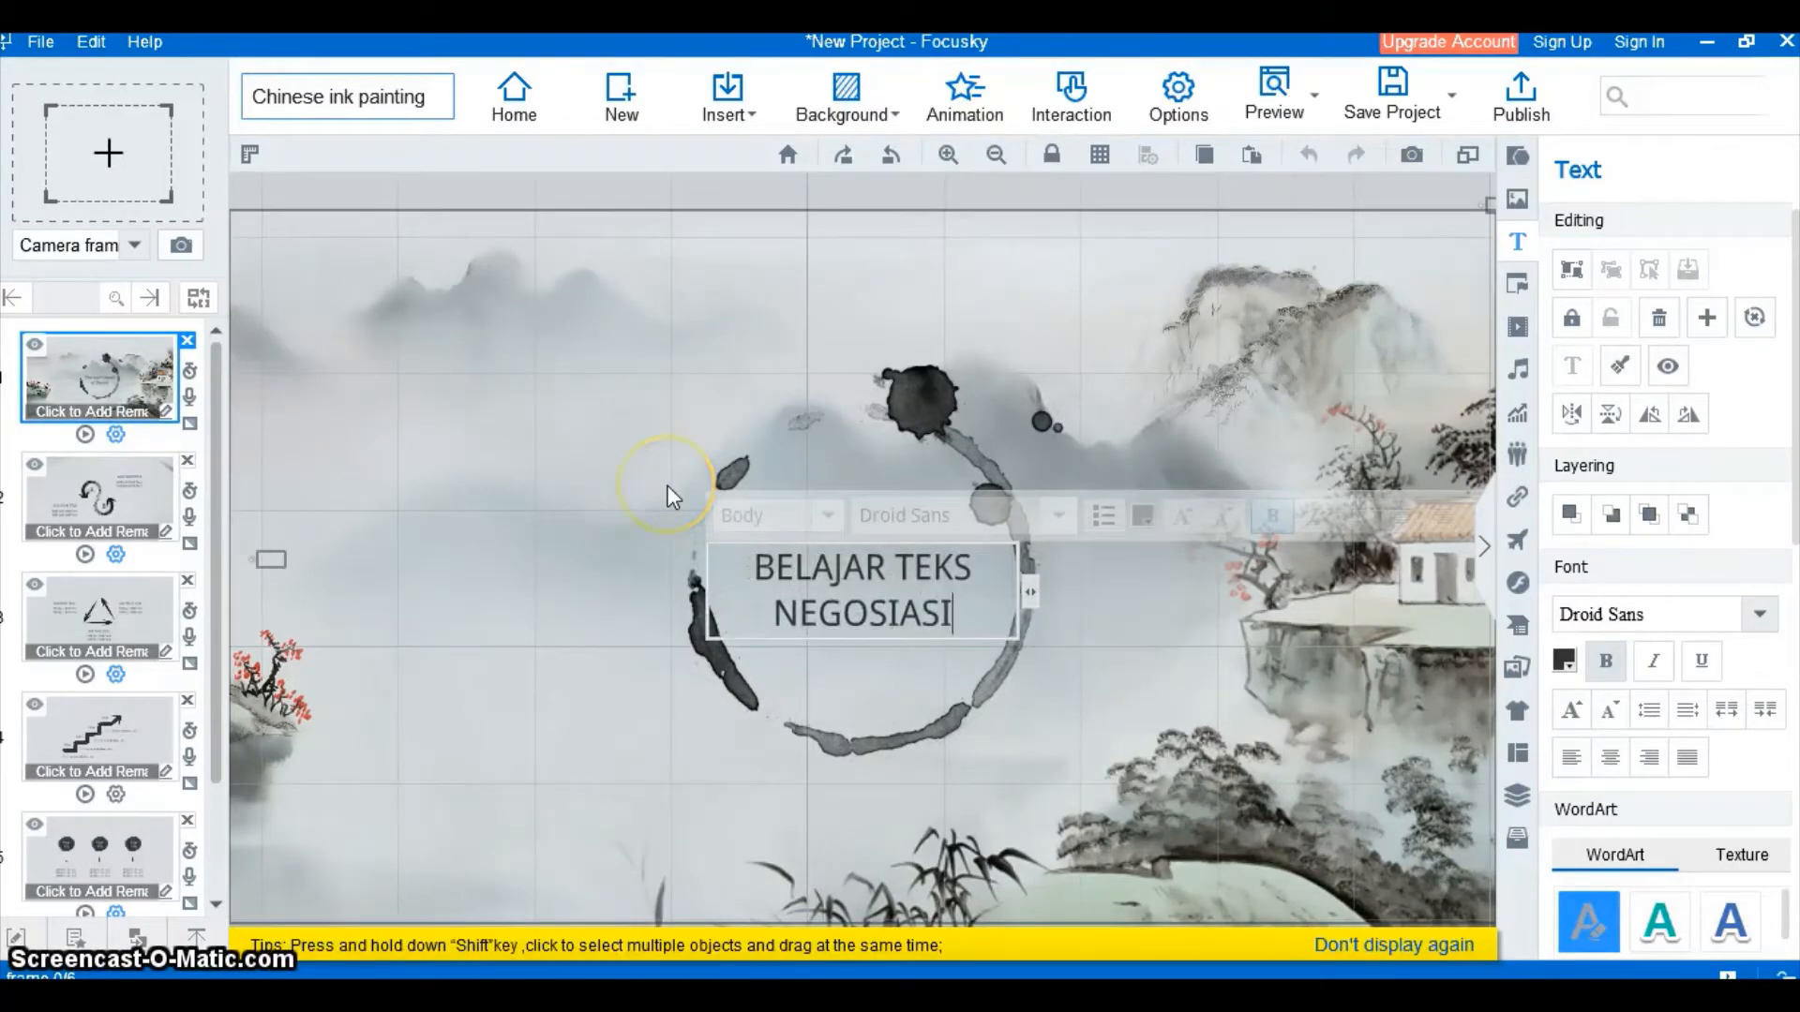
left_click(1148, 717)
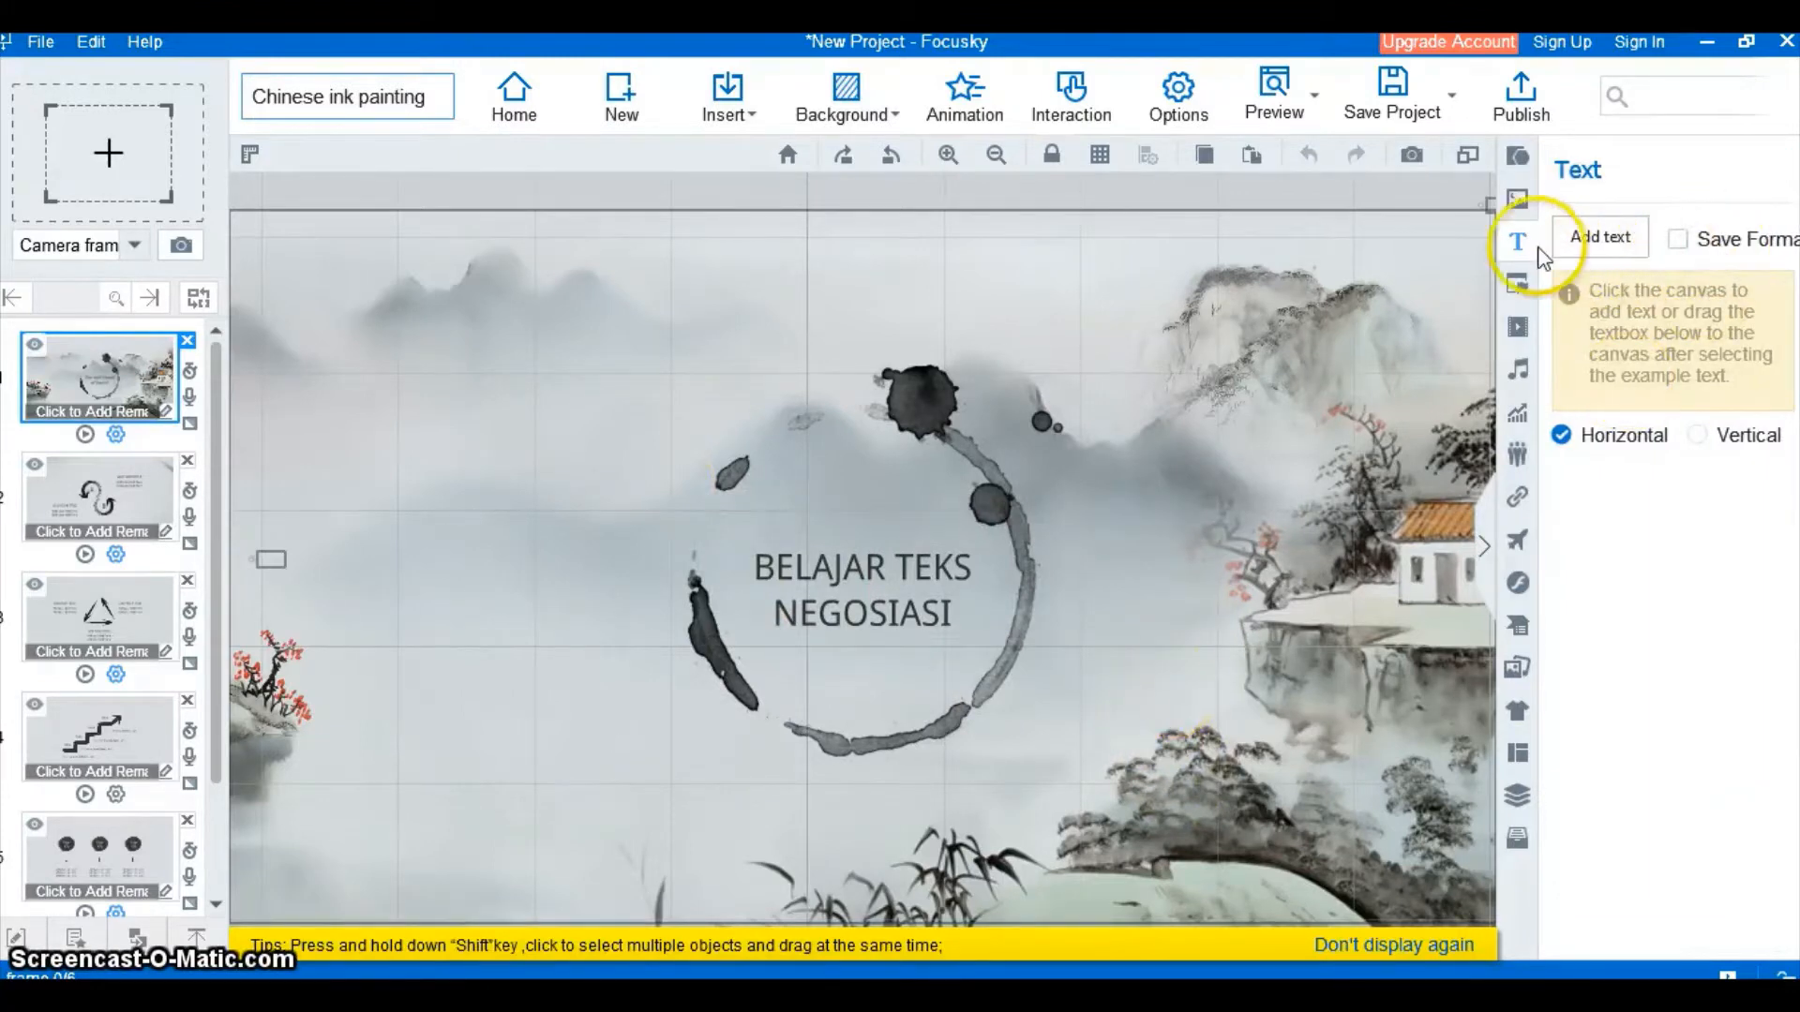
Add a text box with the Vertical option just below the ink circle and enter the presenter's full name
left_click(1730, 447)
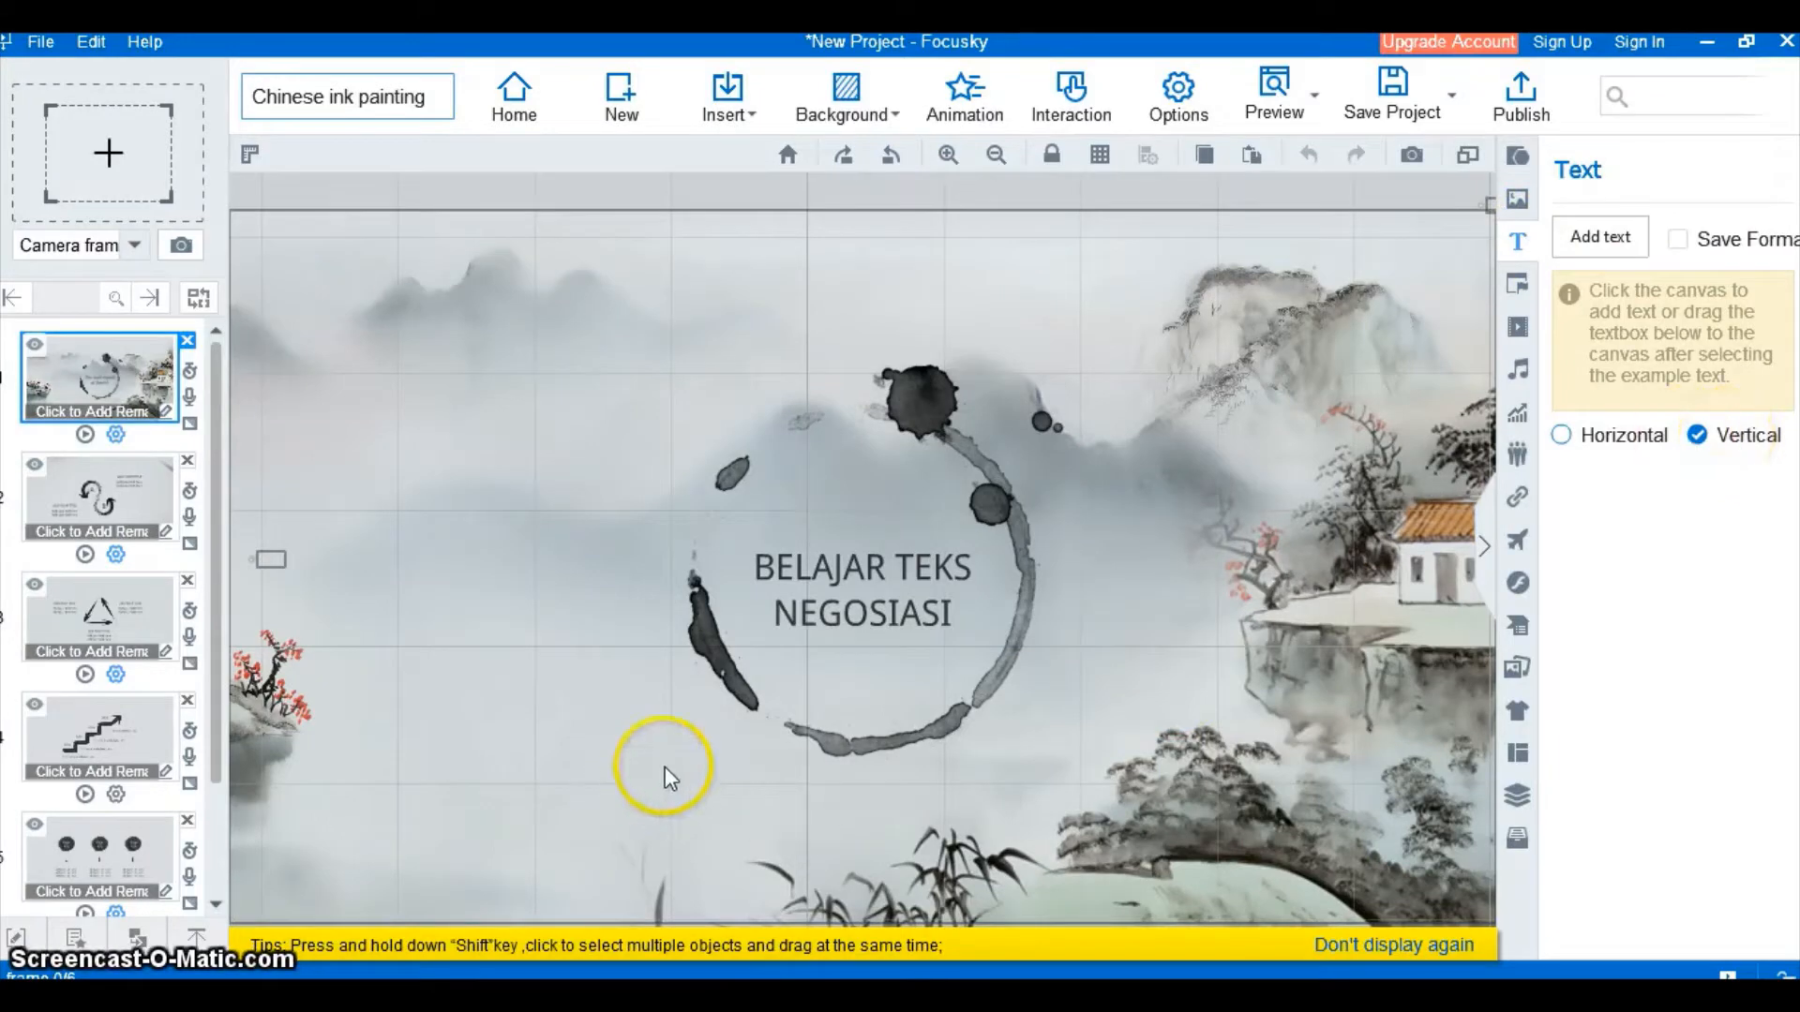
left_click_drag(665, 768, 667, 798)
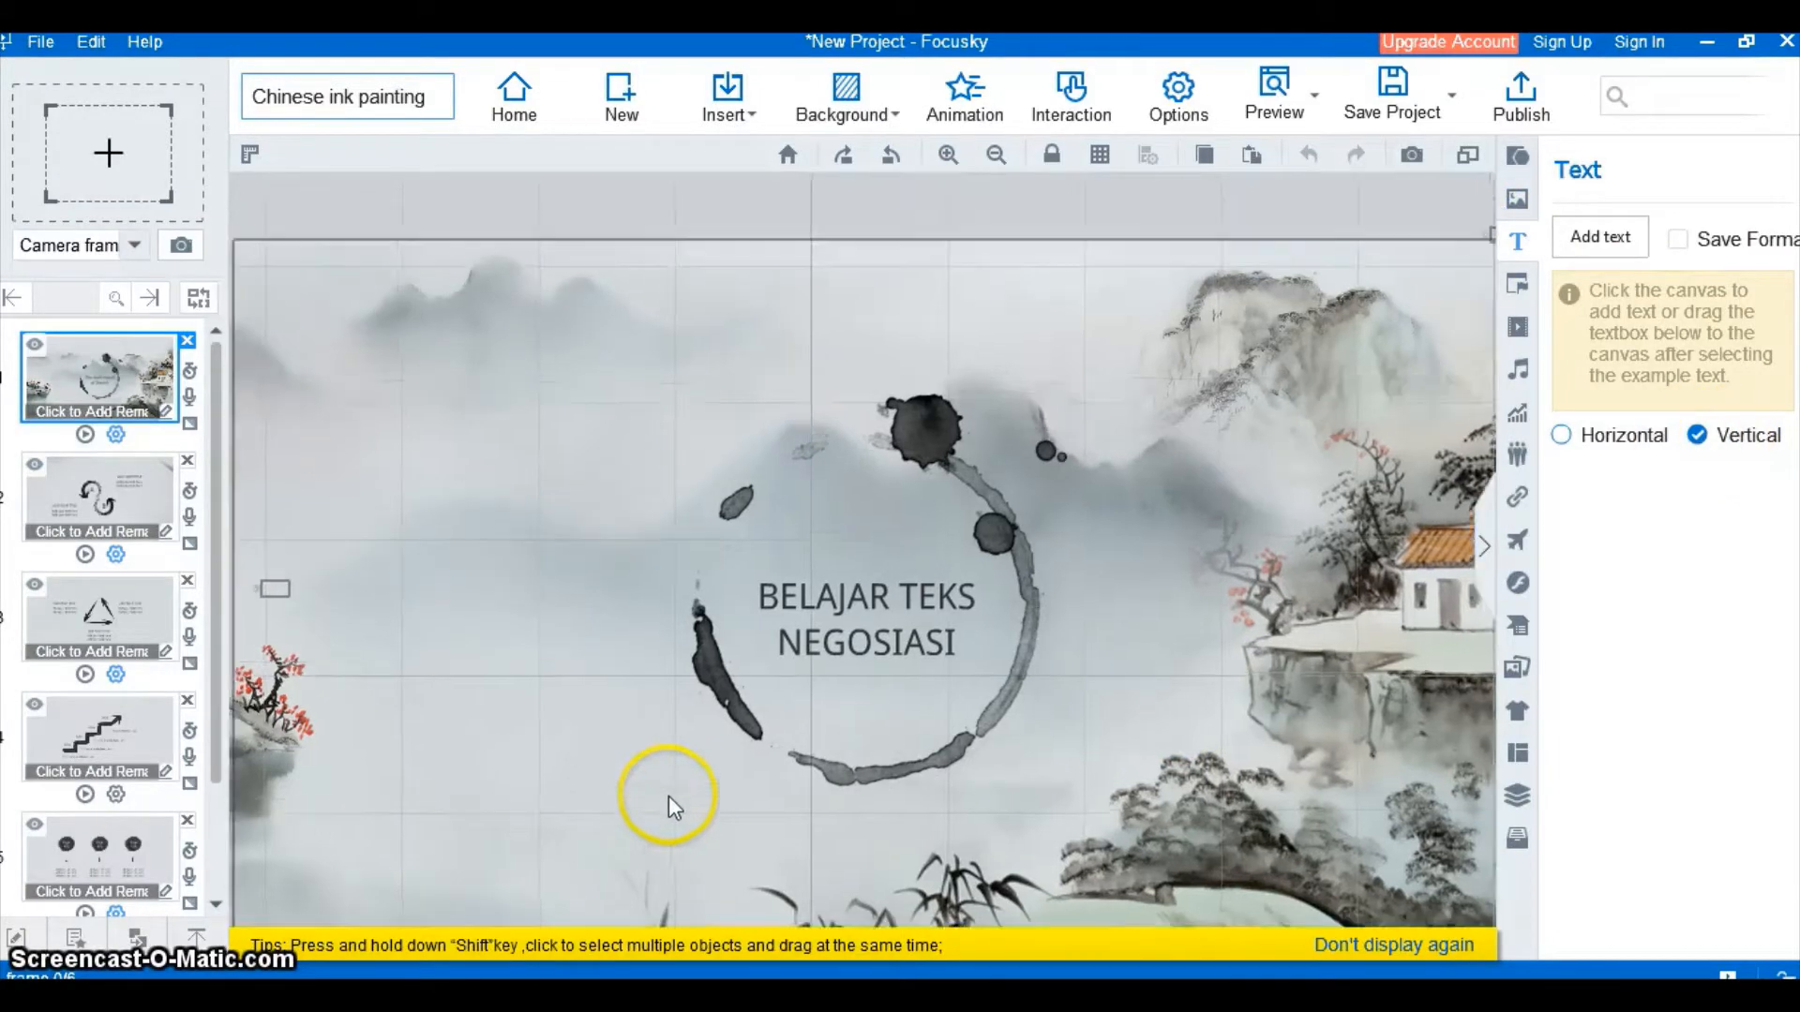
left_click(1626, 239)
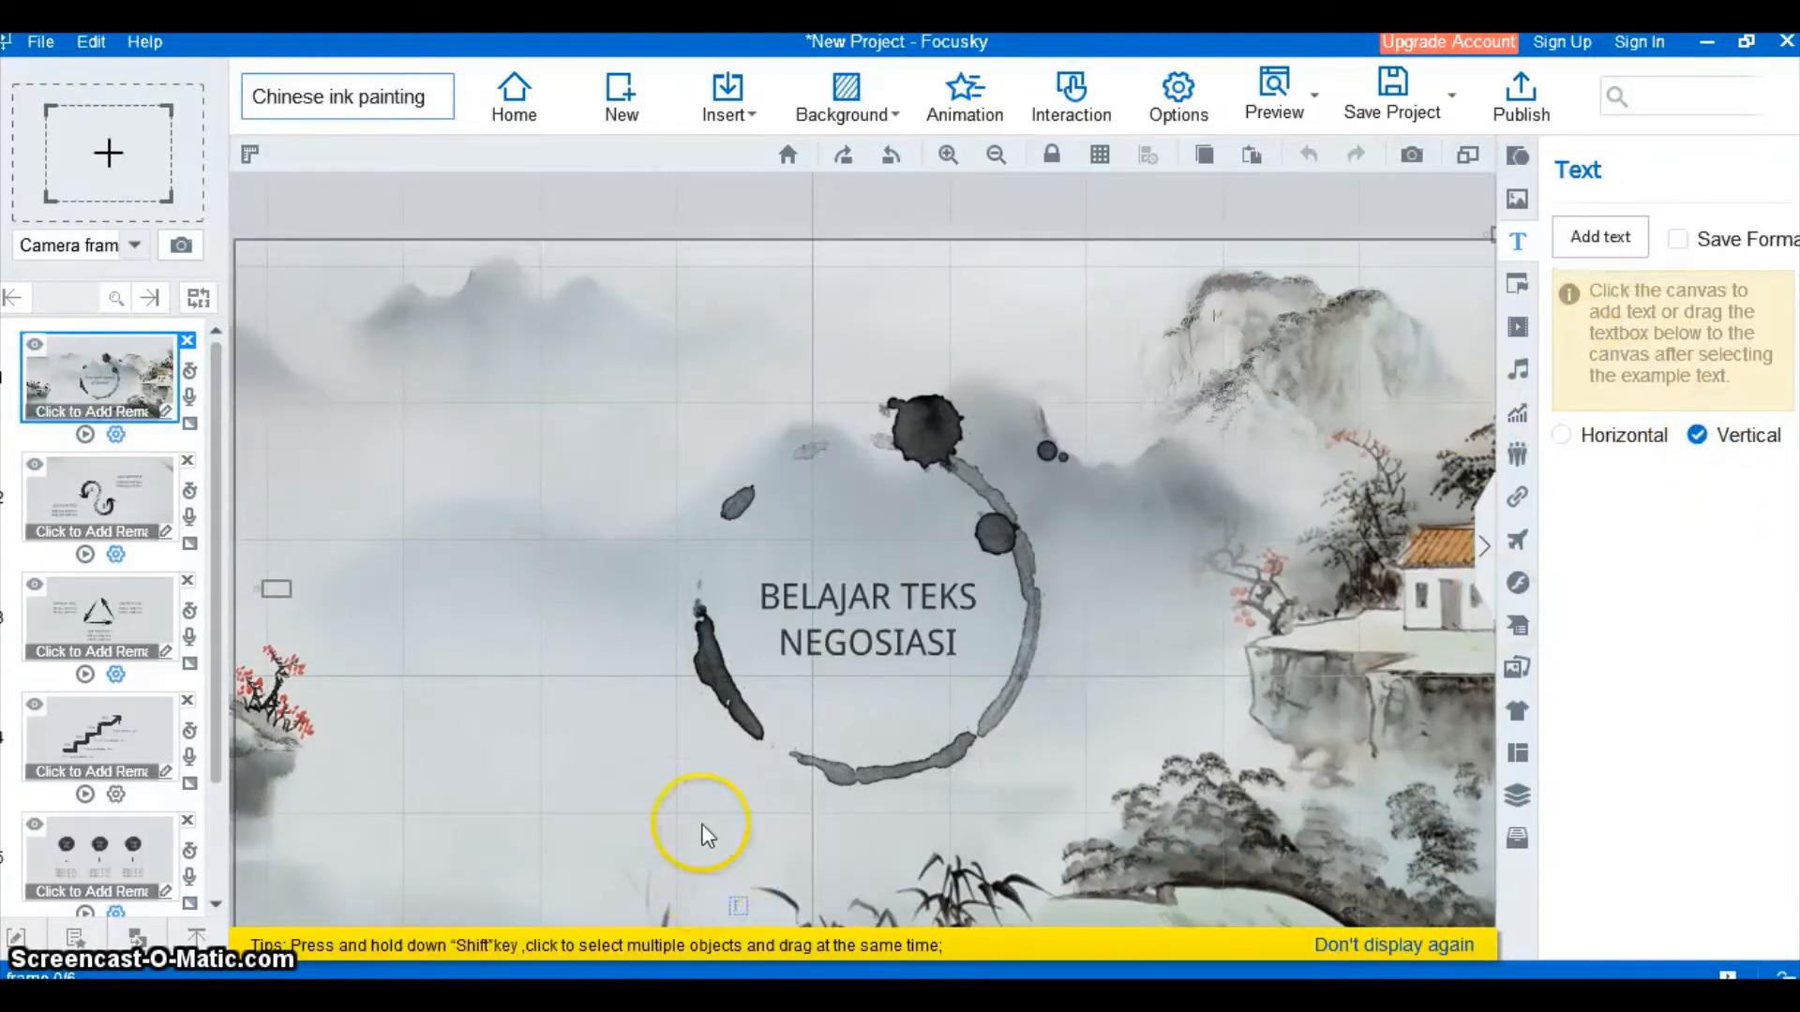
left_click_drag(875, 806, 876, 806)
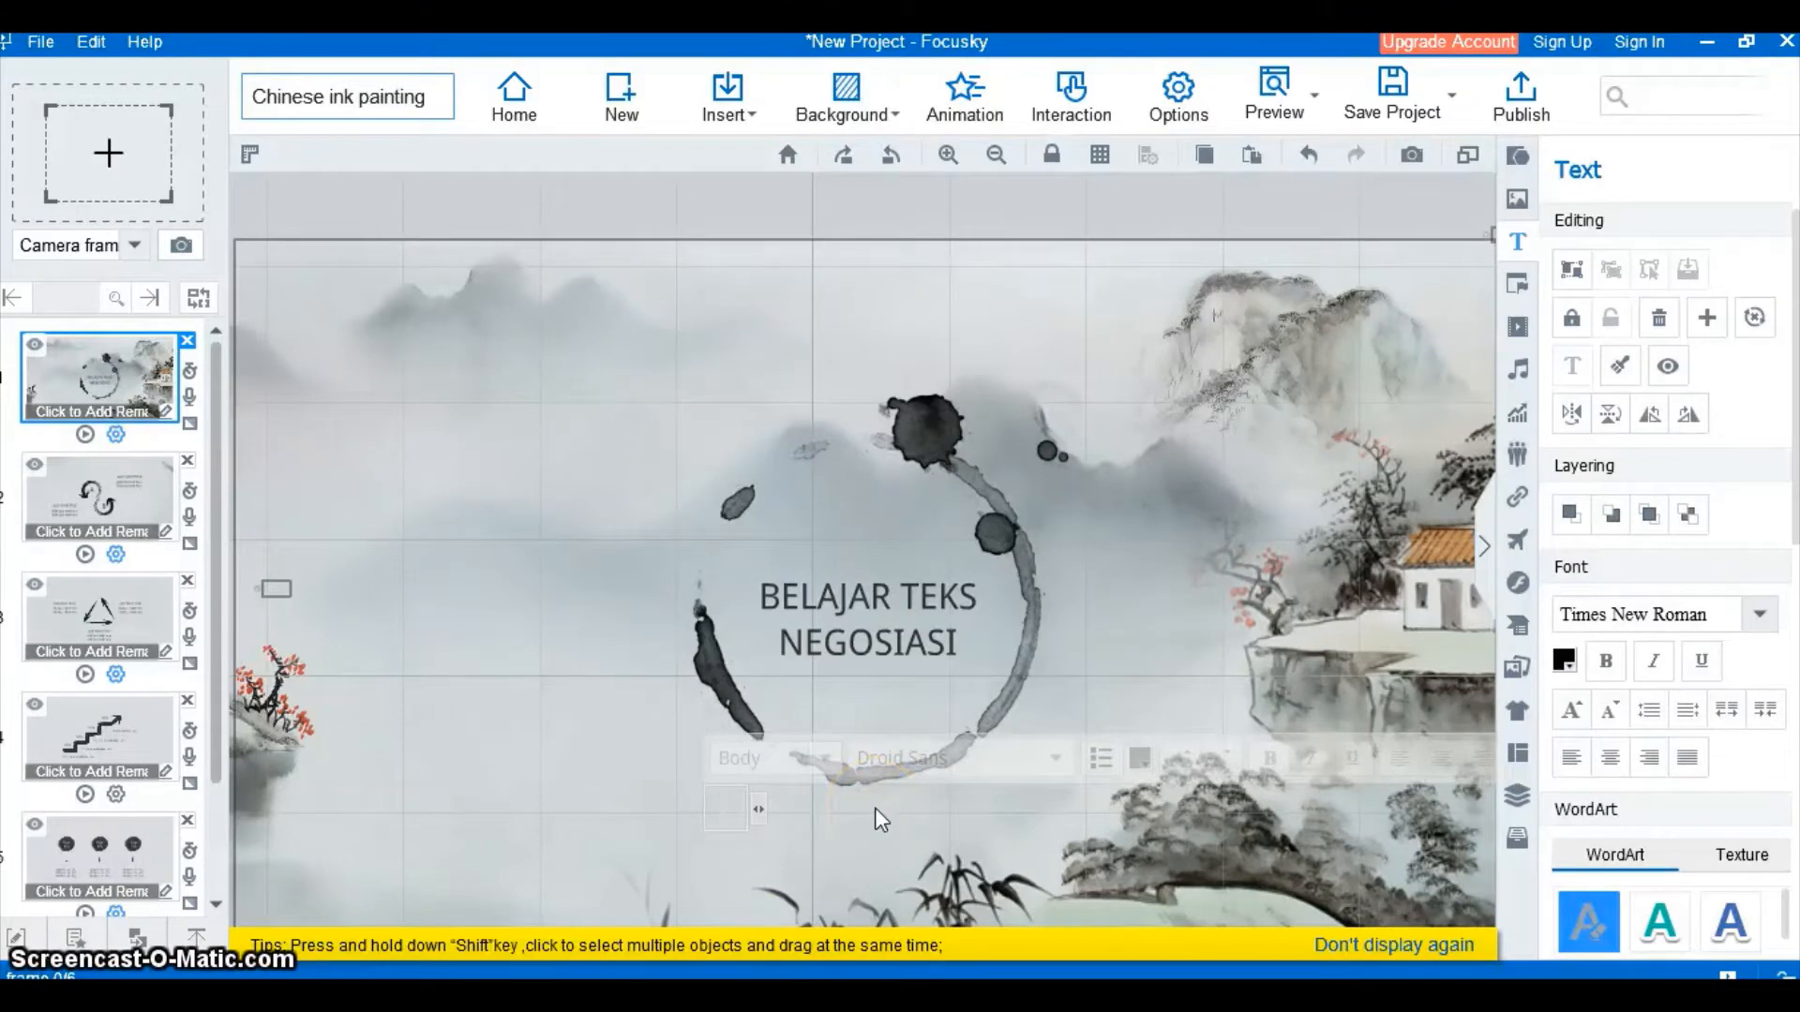
type("Sri")
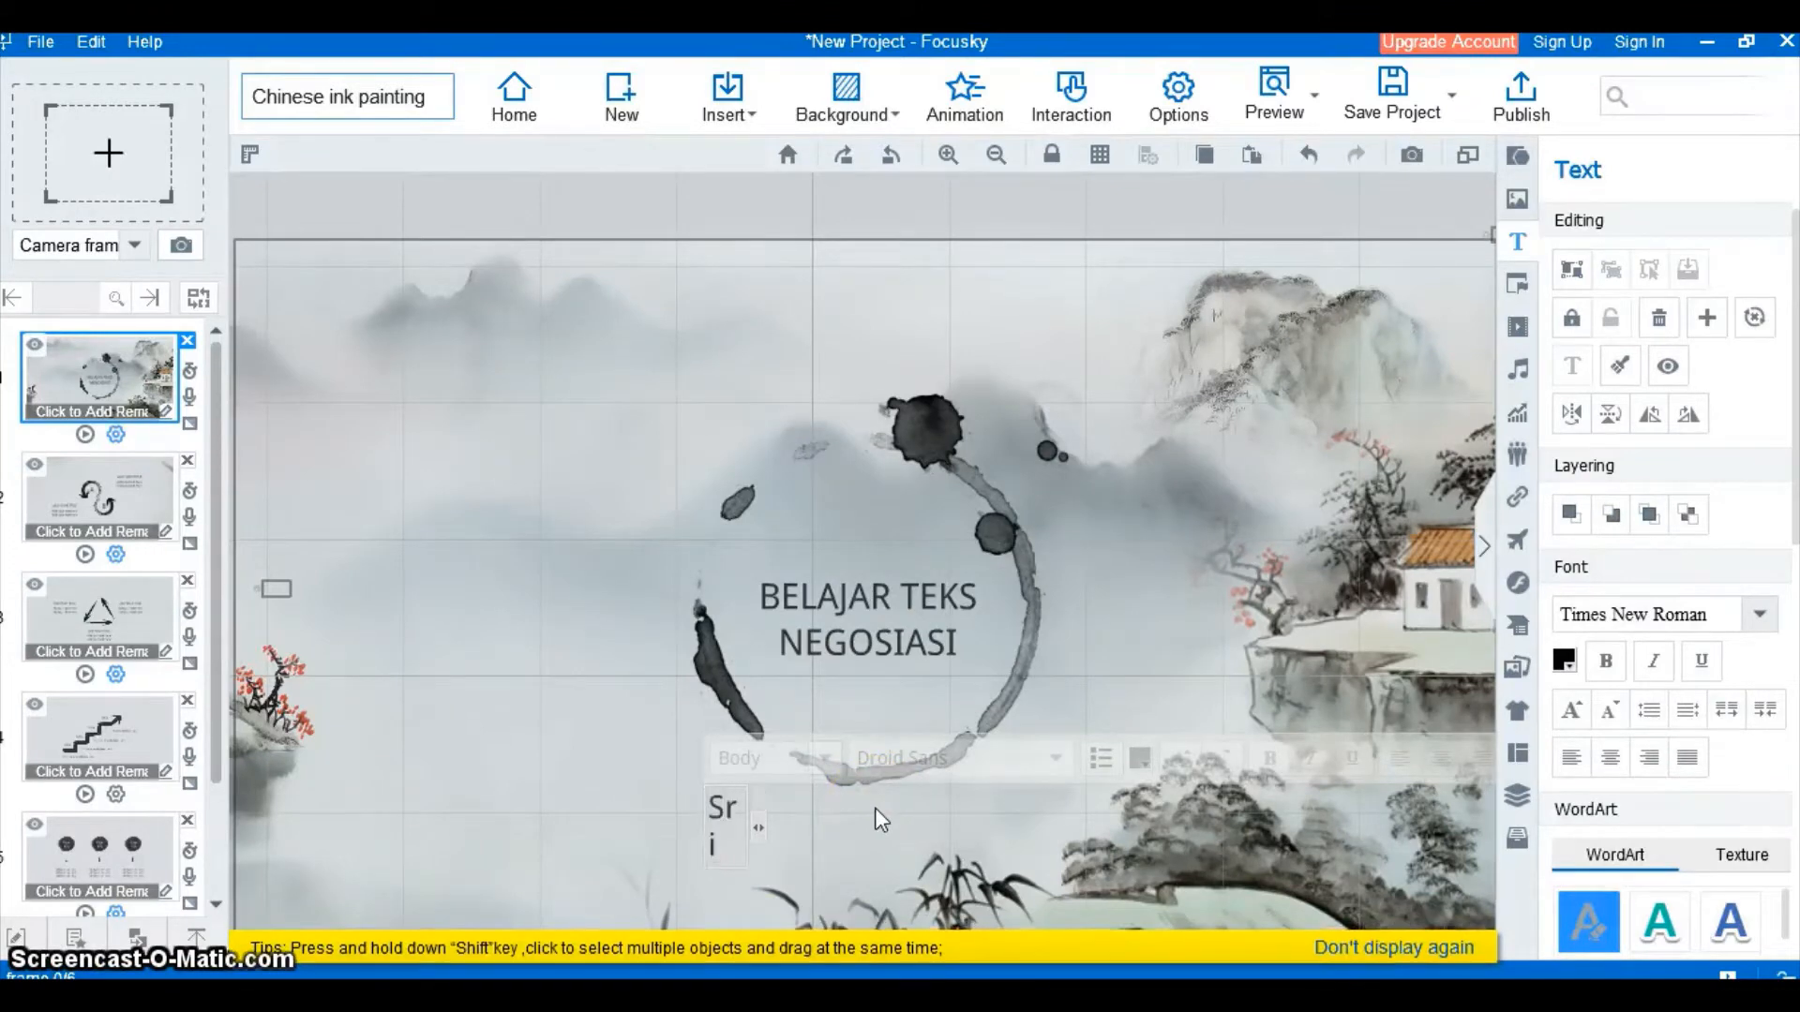
type(" Wahyun")
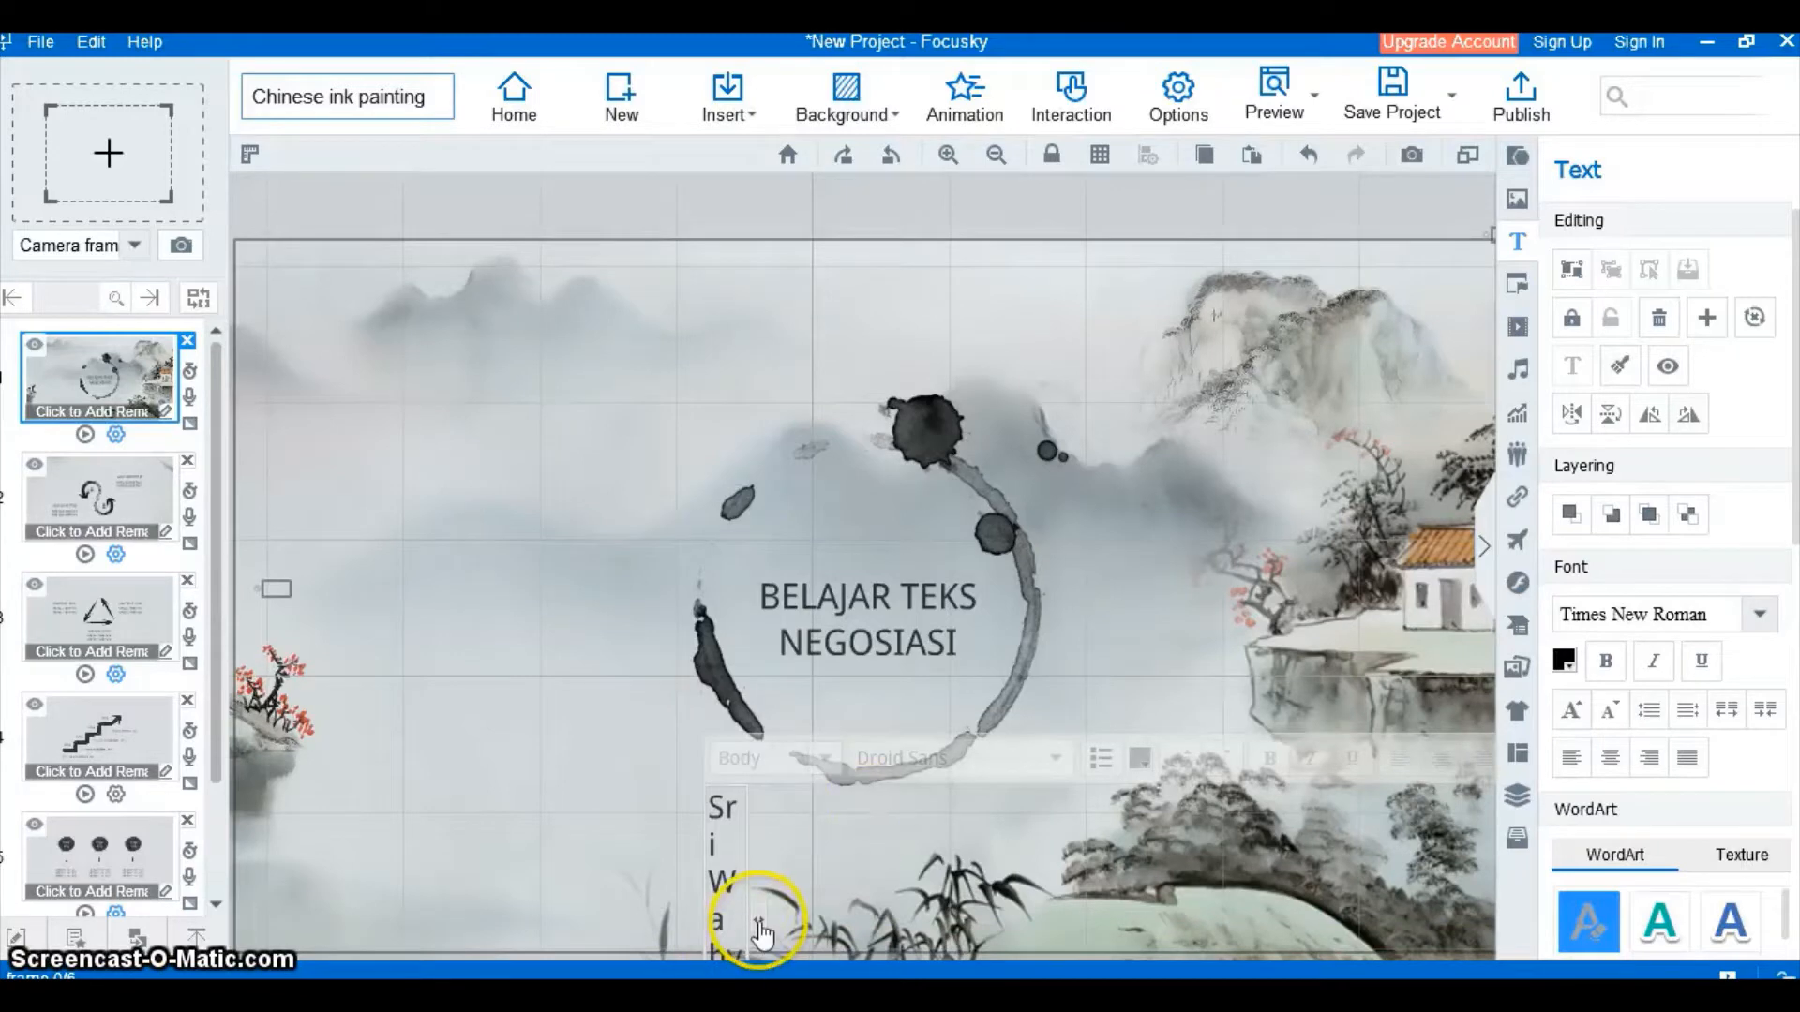
Widen the presenter name's text box so it fits on one line and move it centrally beneath the ink circle
left_click_drag(759, 919, 966, 855)
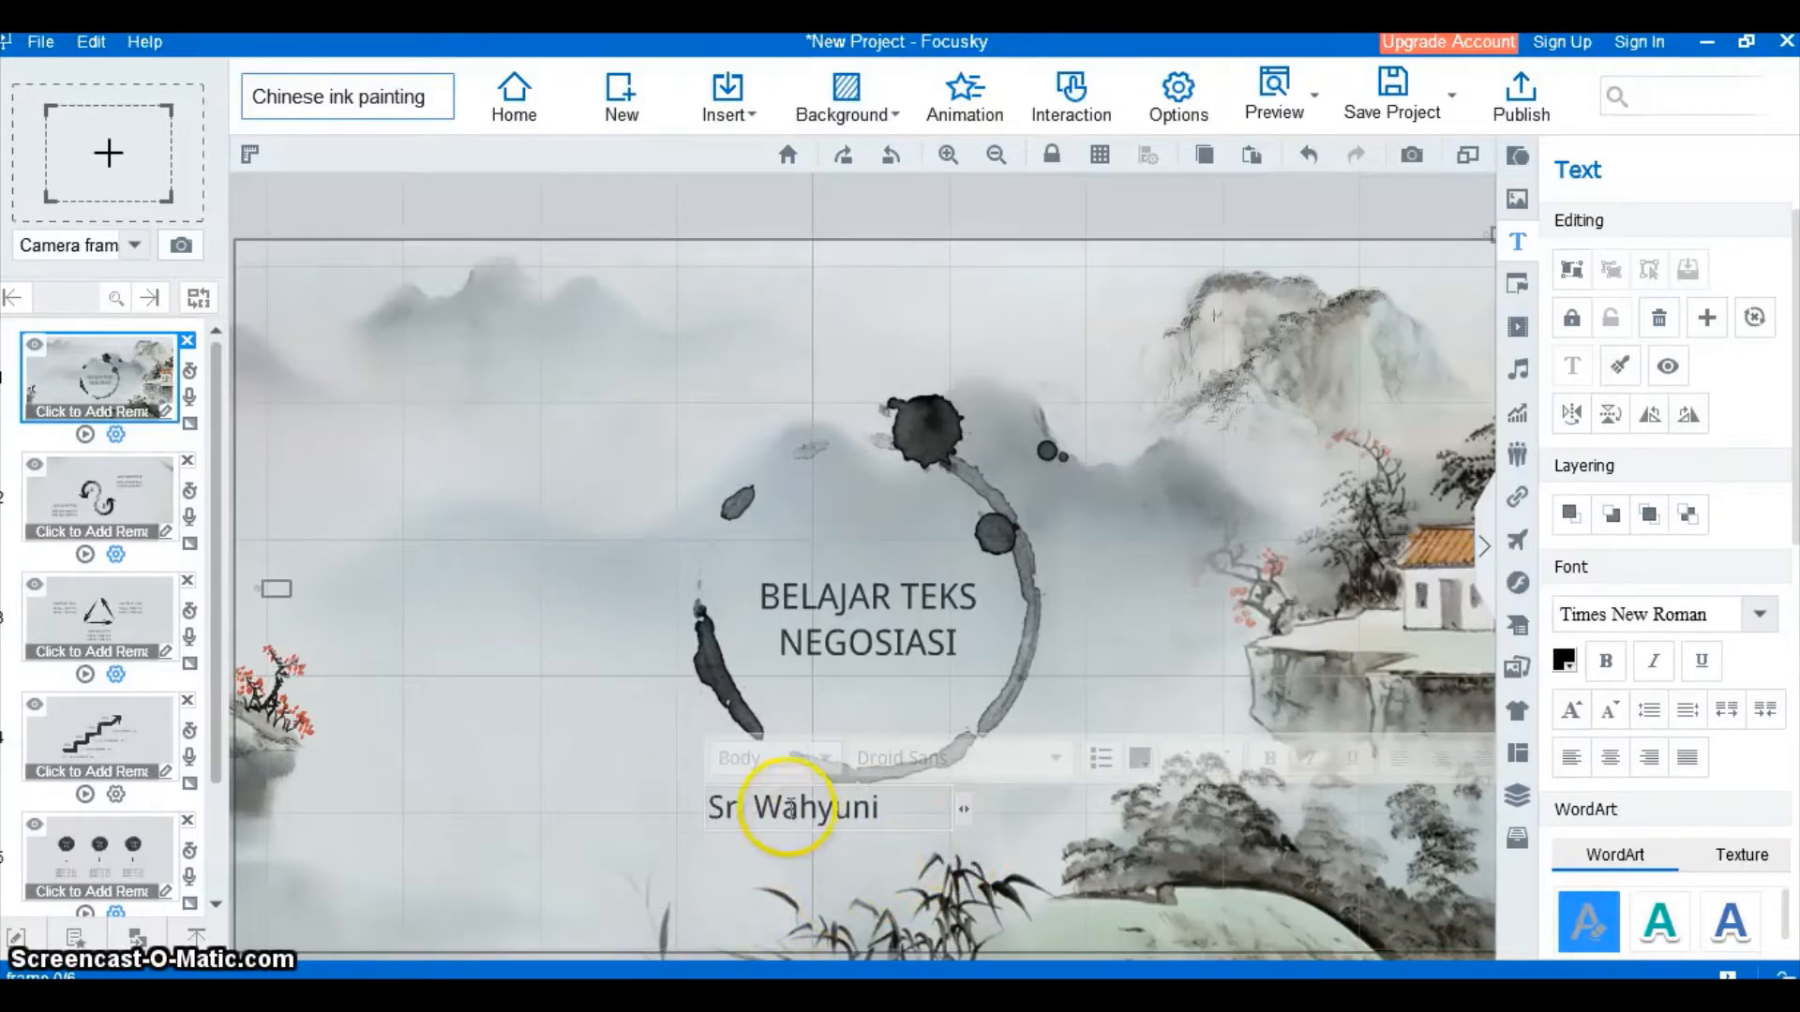
left_click(796, 871)
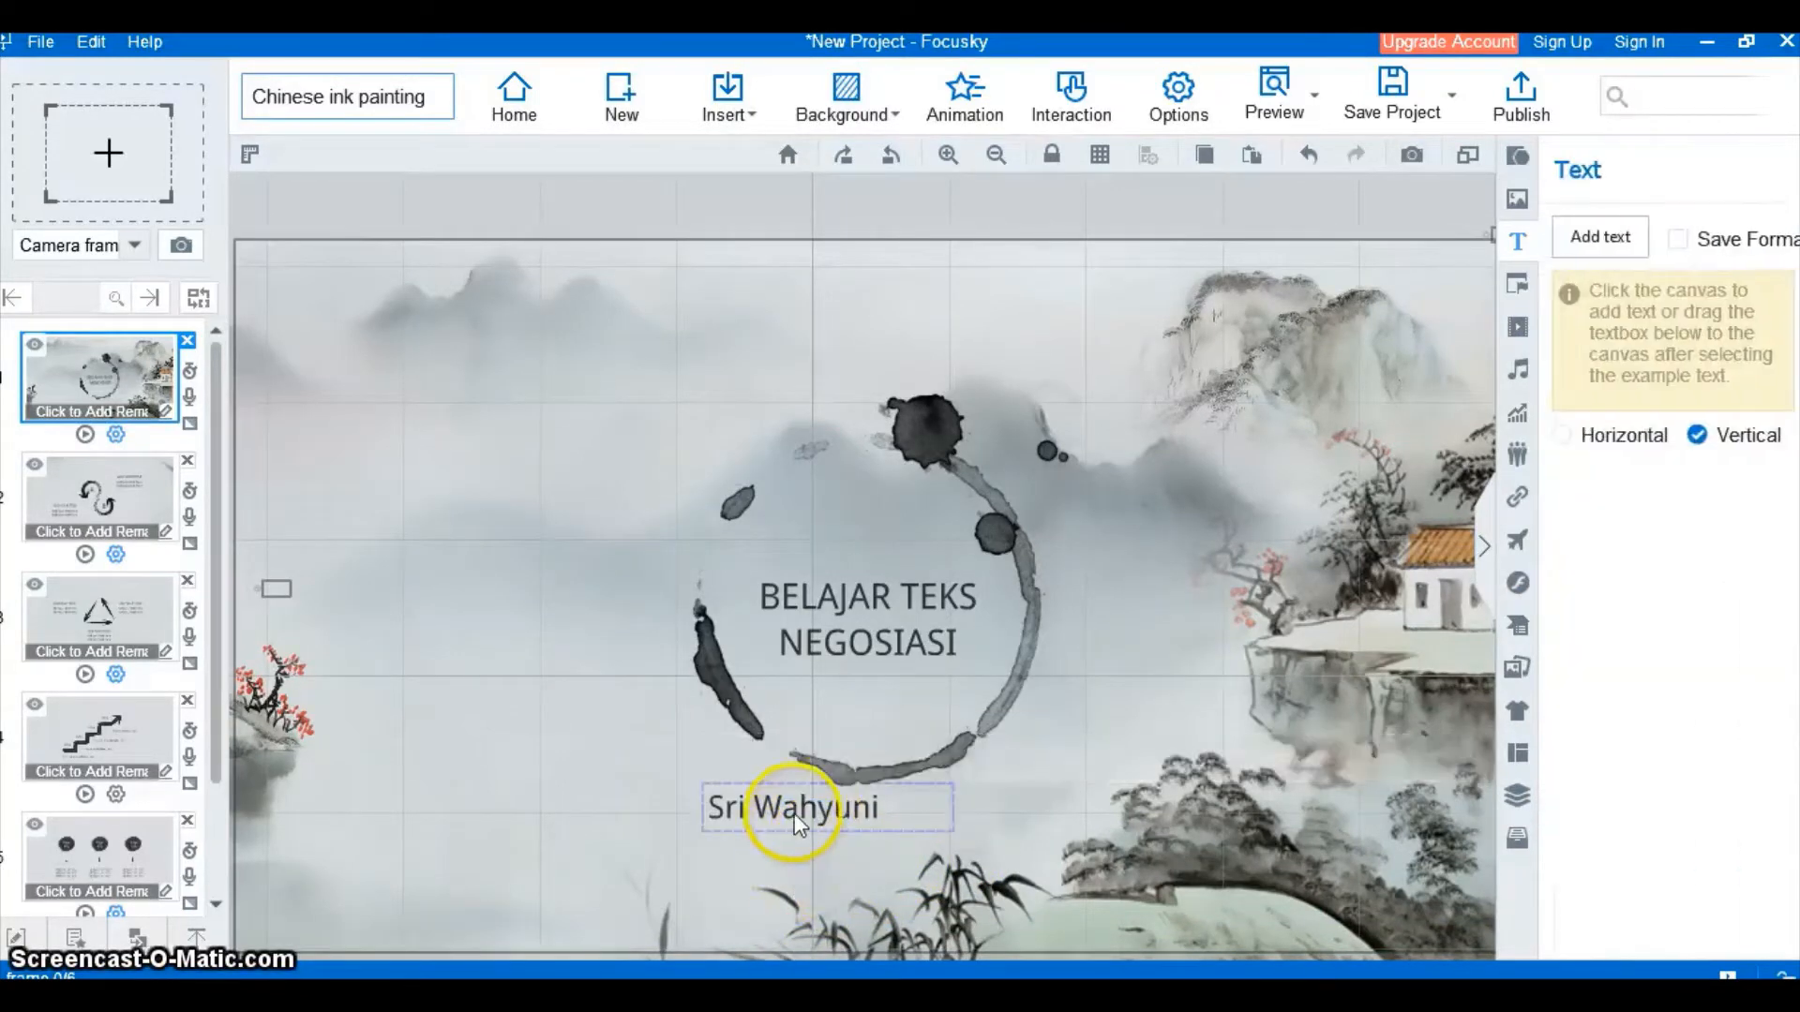
left_click(795, 825)
left_click_drag(817, 825, 833, 831)
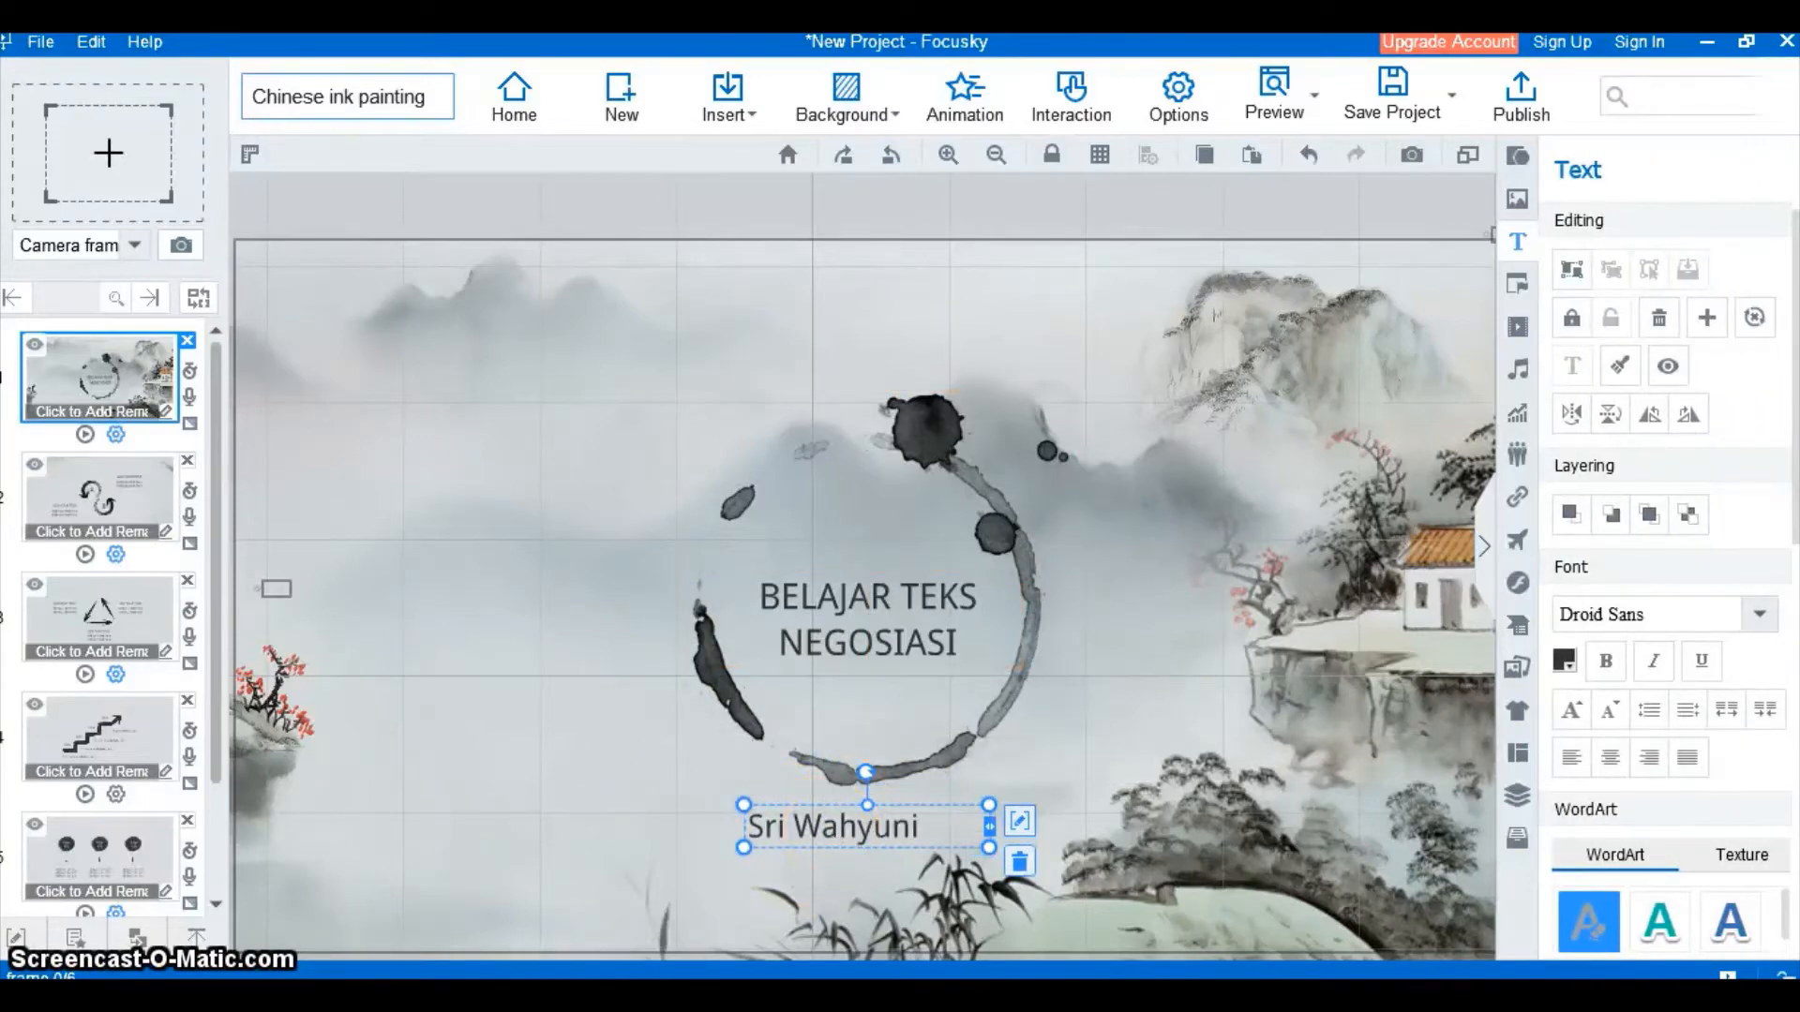
On the second slide, replace the title placeholder beside arrow A with "APA TEKS NEGOSIASI?"
left_click(88, 497)
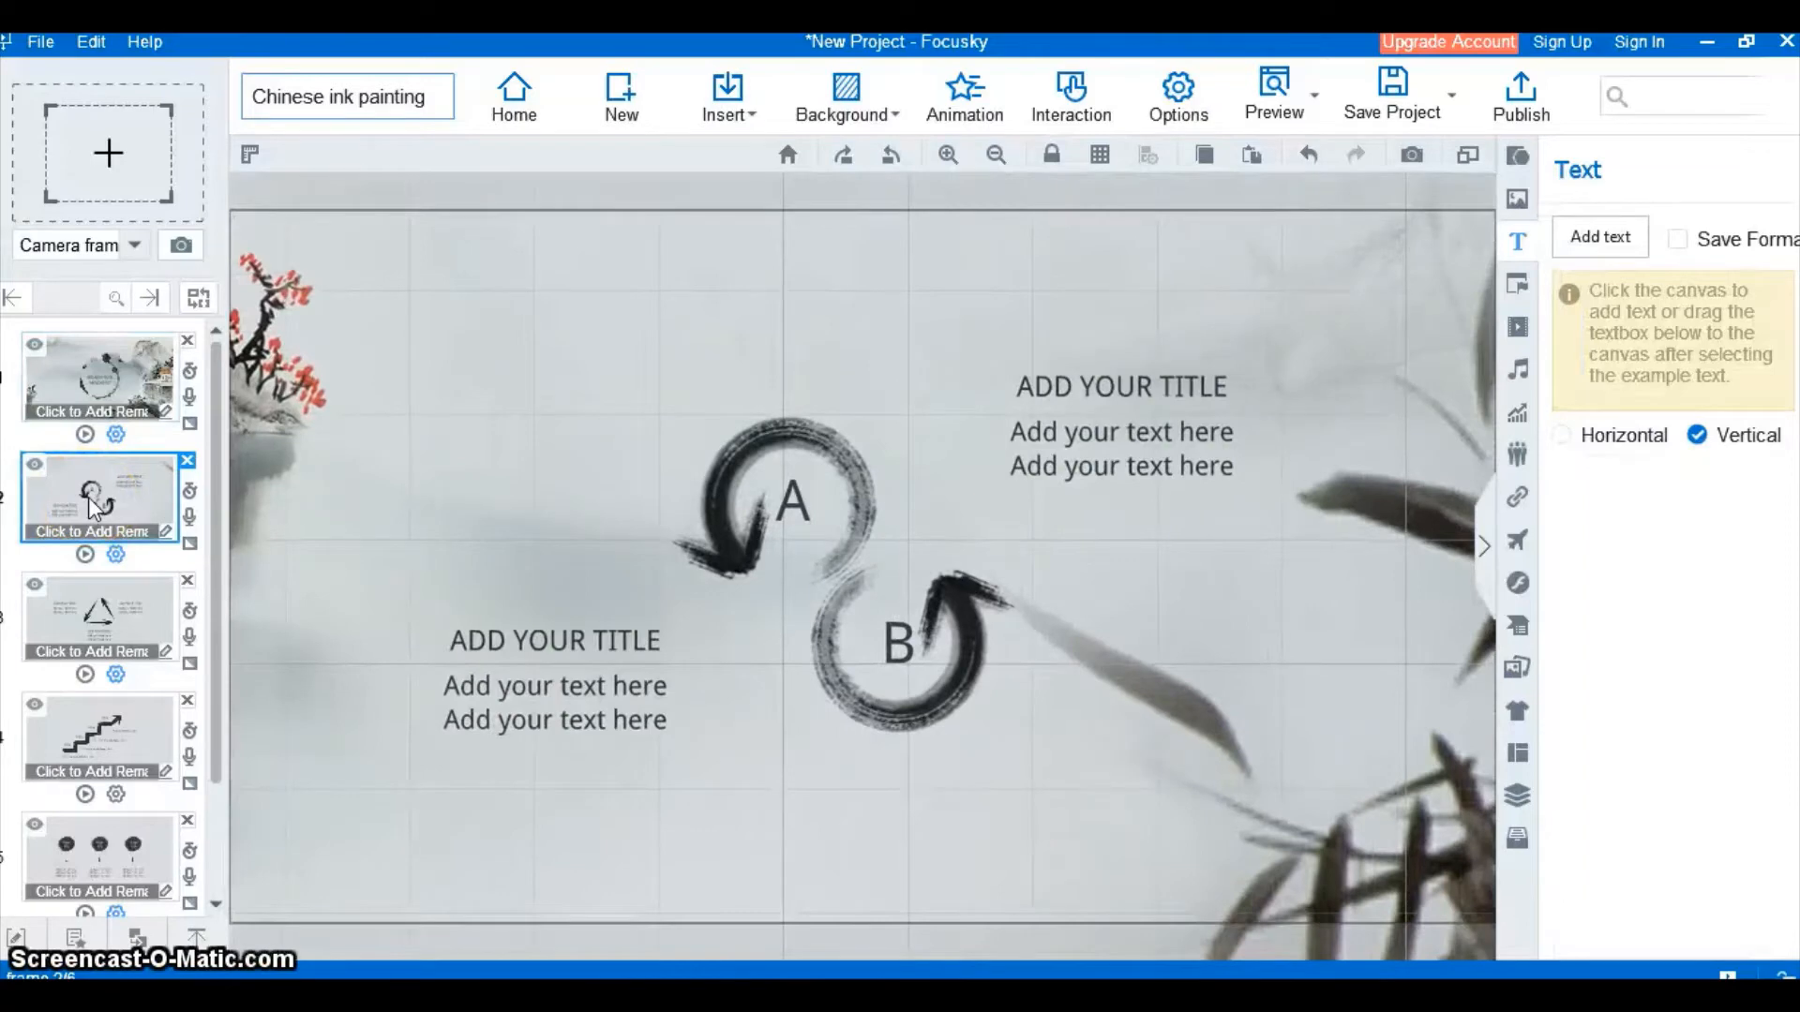
left_click(1133, 377)
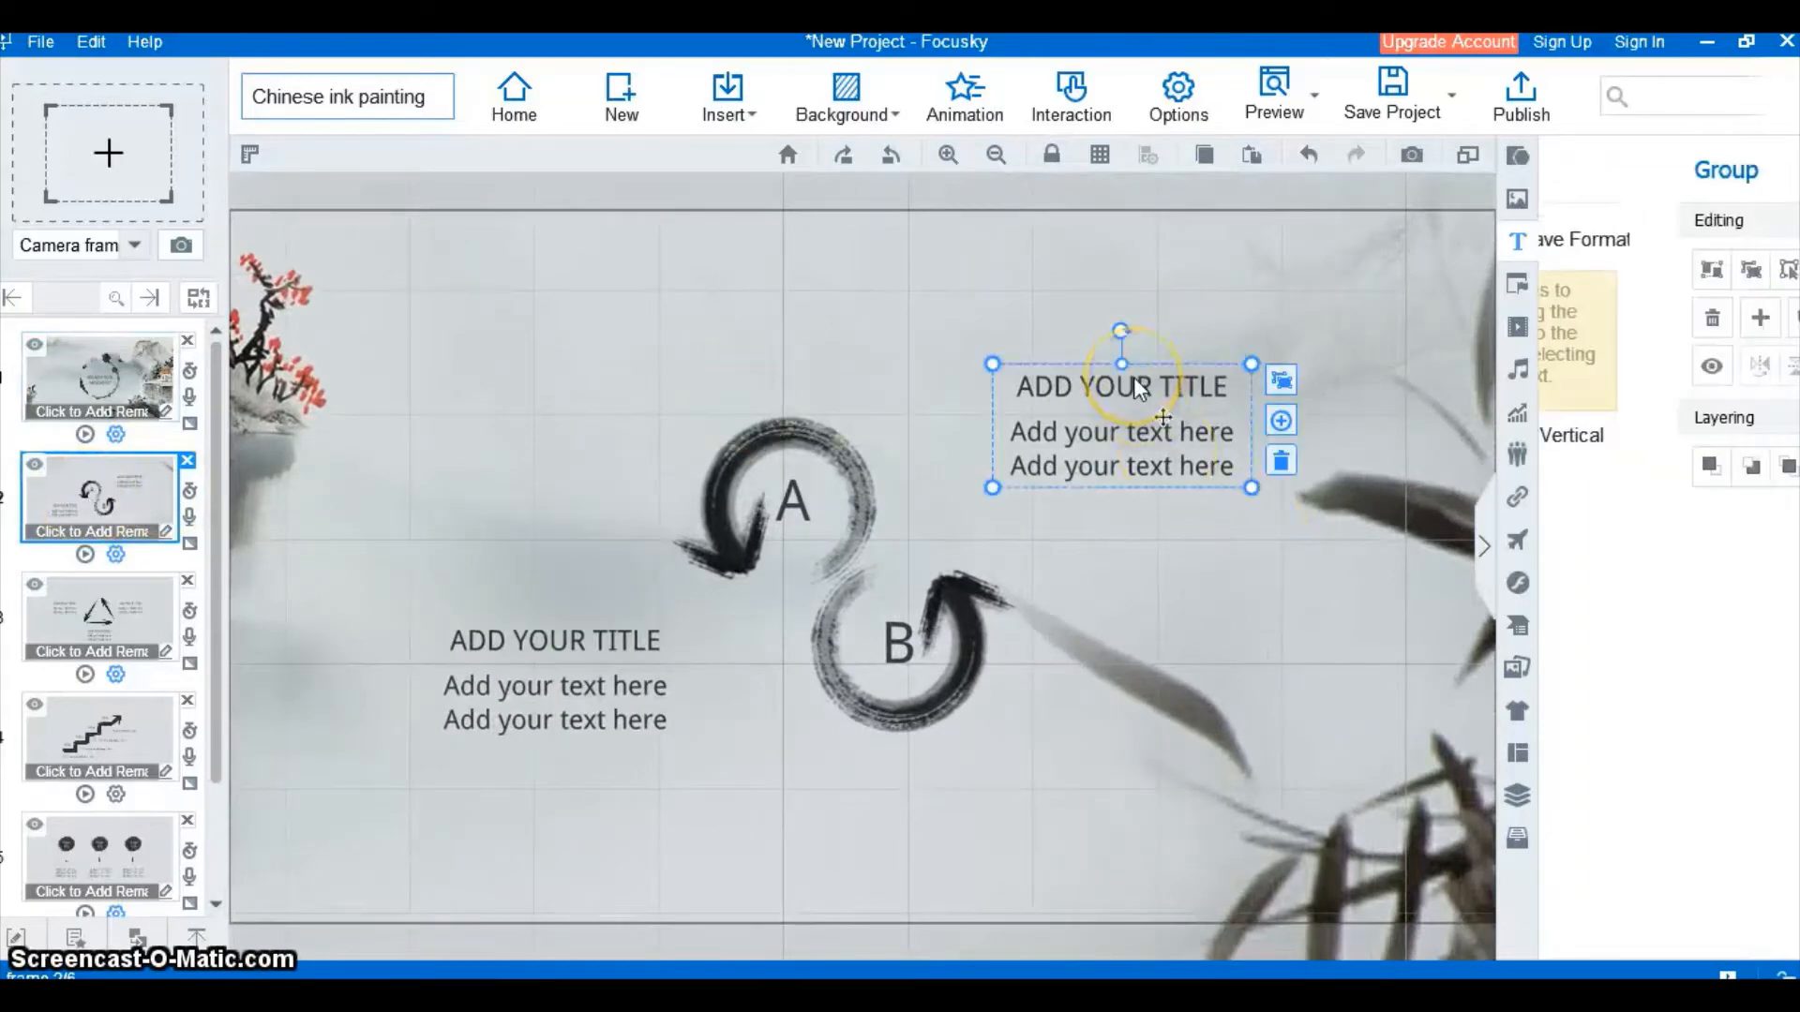
left_click(1133, 377)
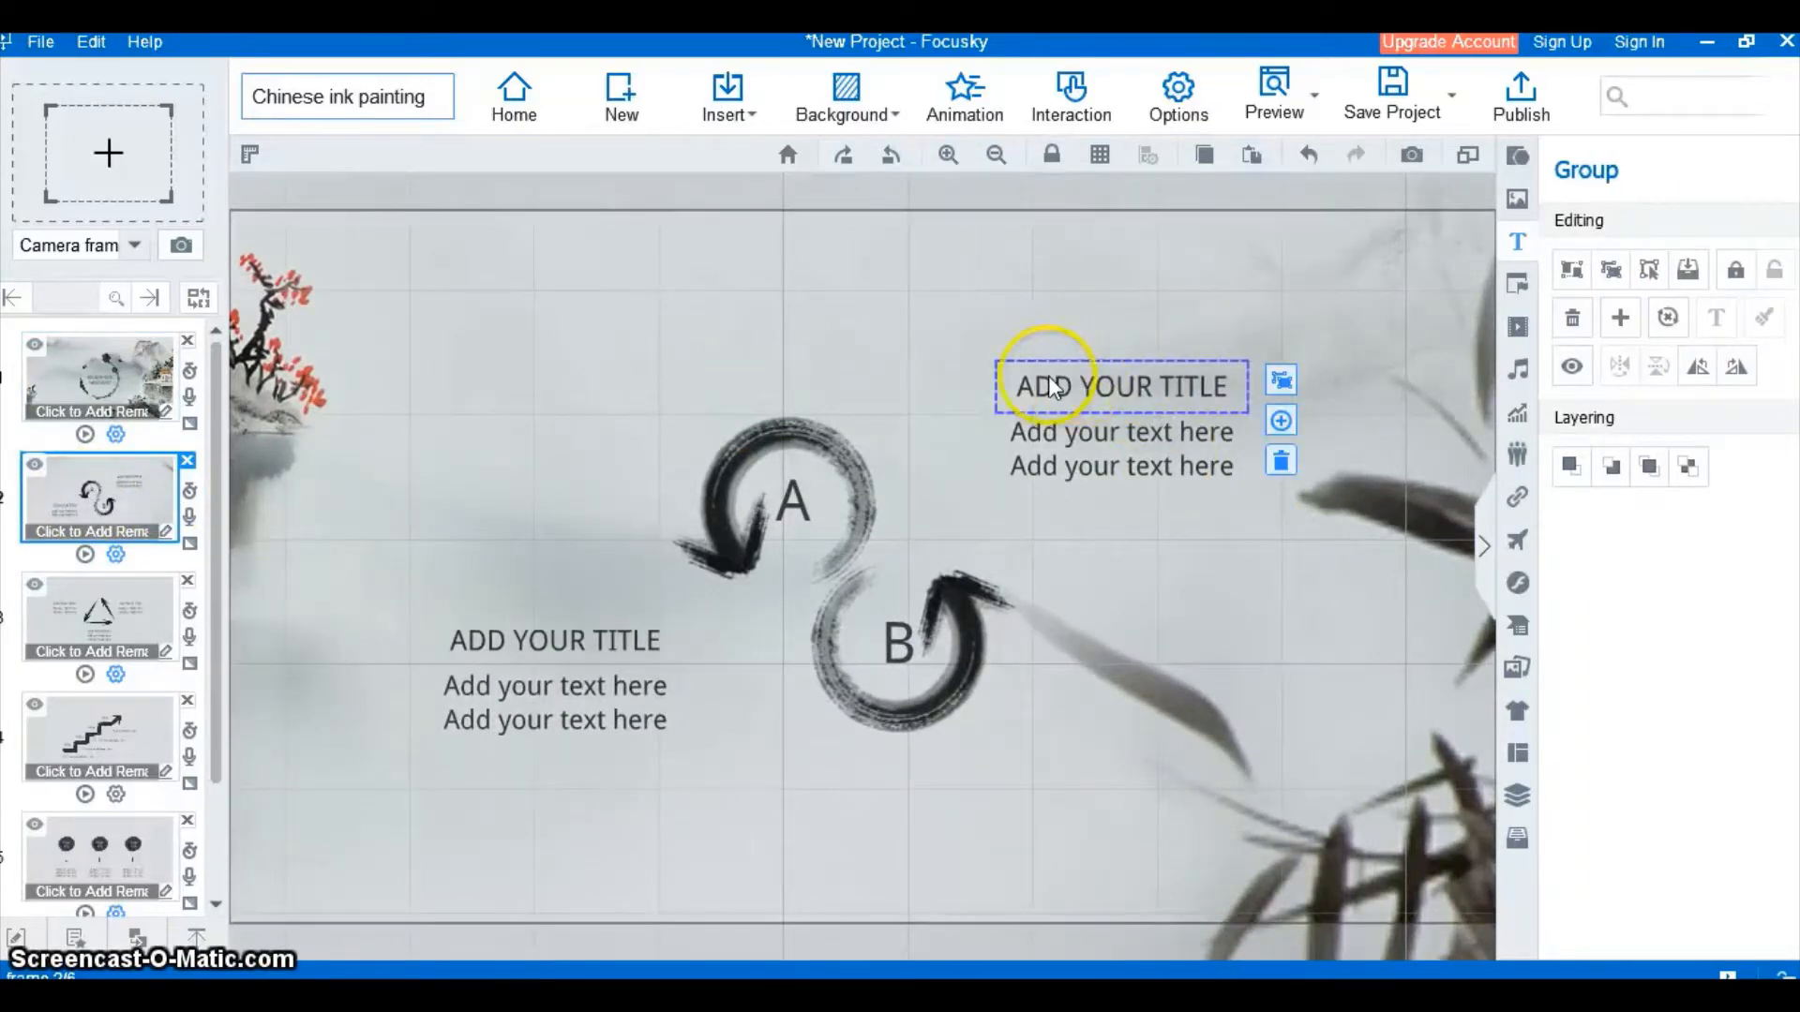
left_click(1022, 381)
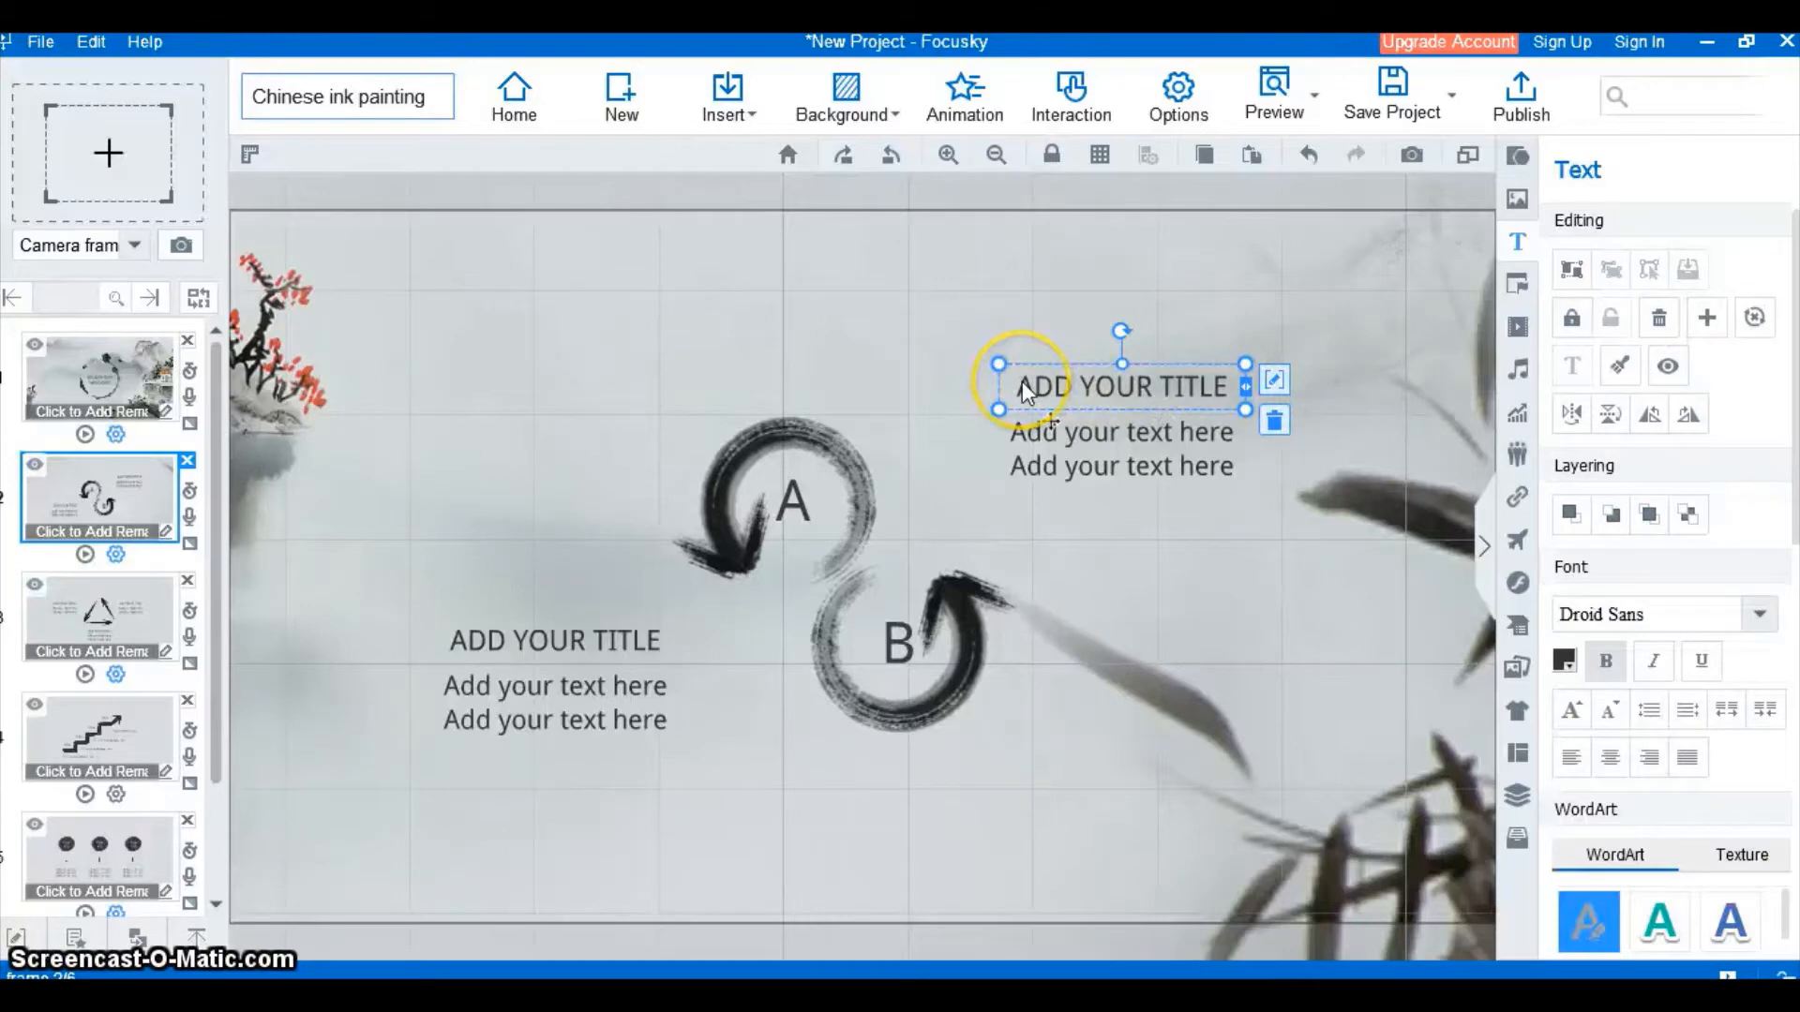
left_click(1272, 382)
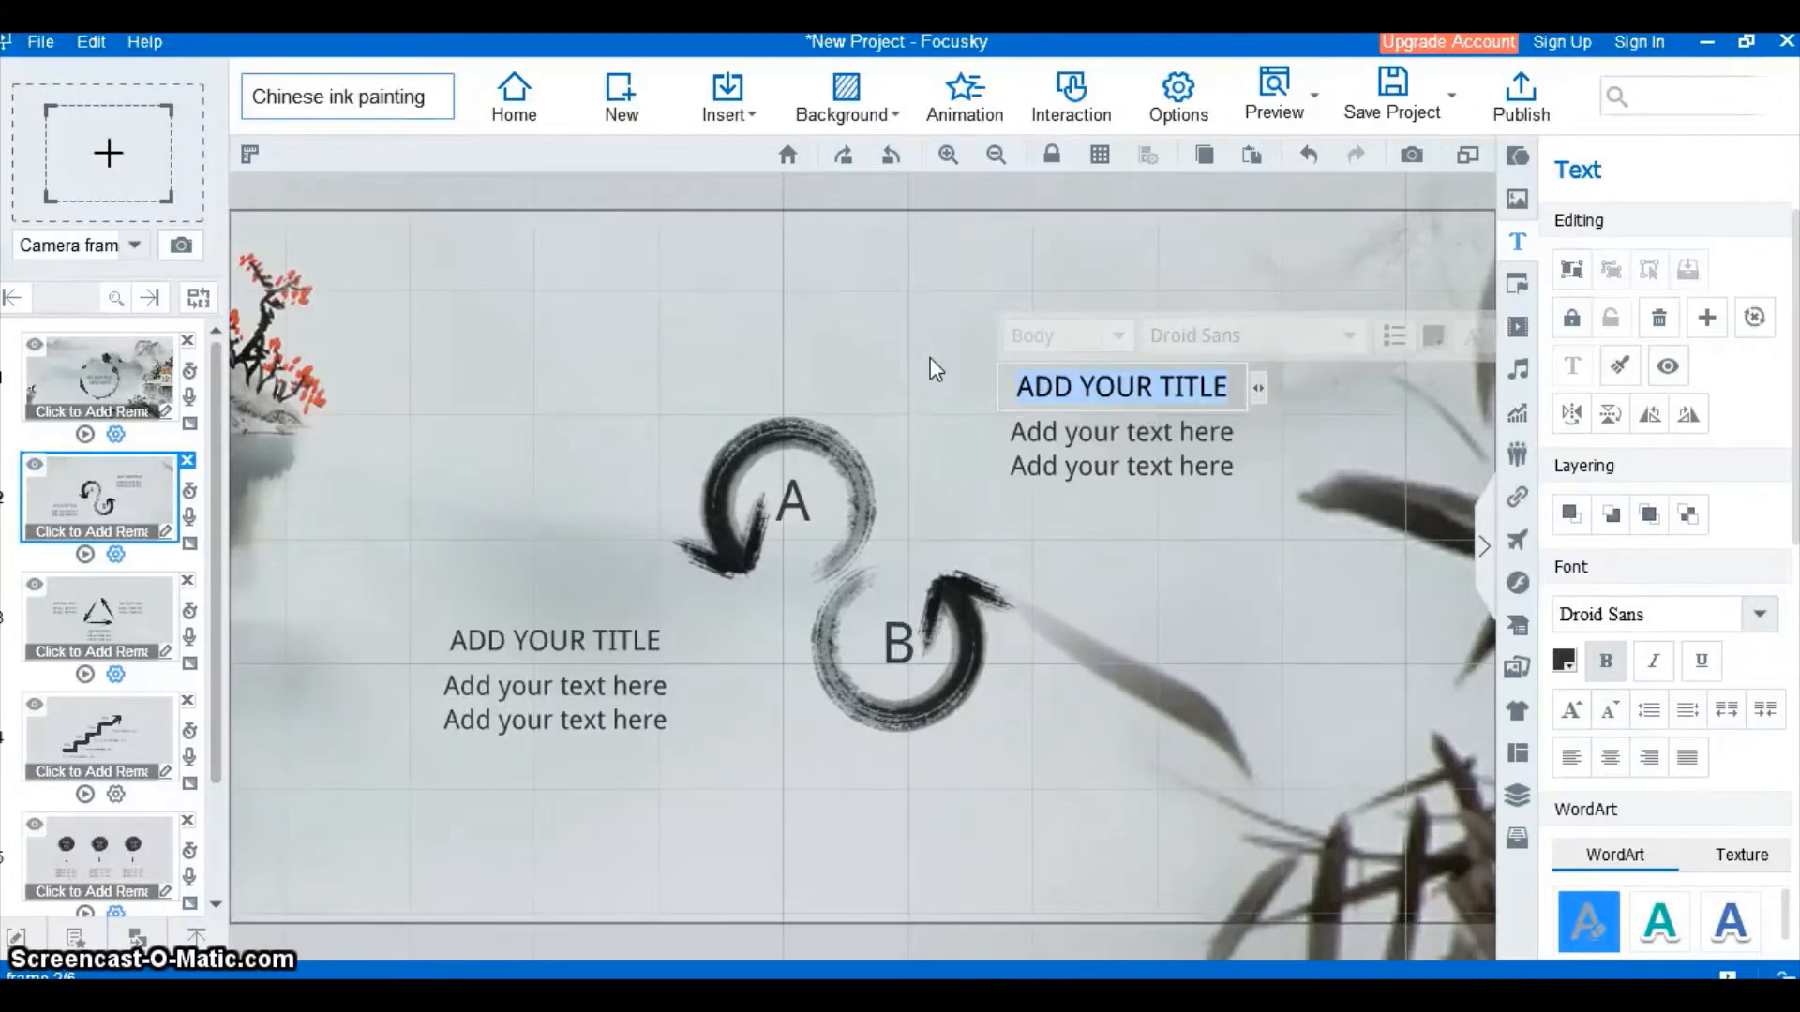
type("APA")
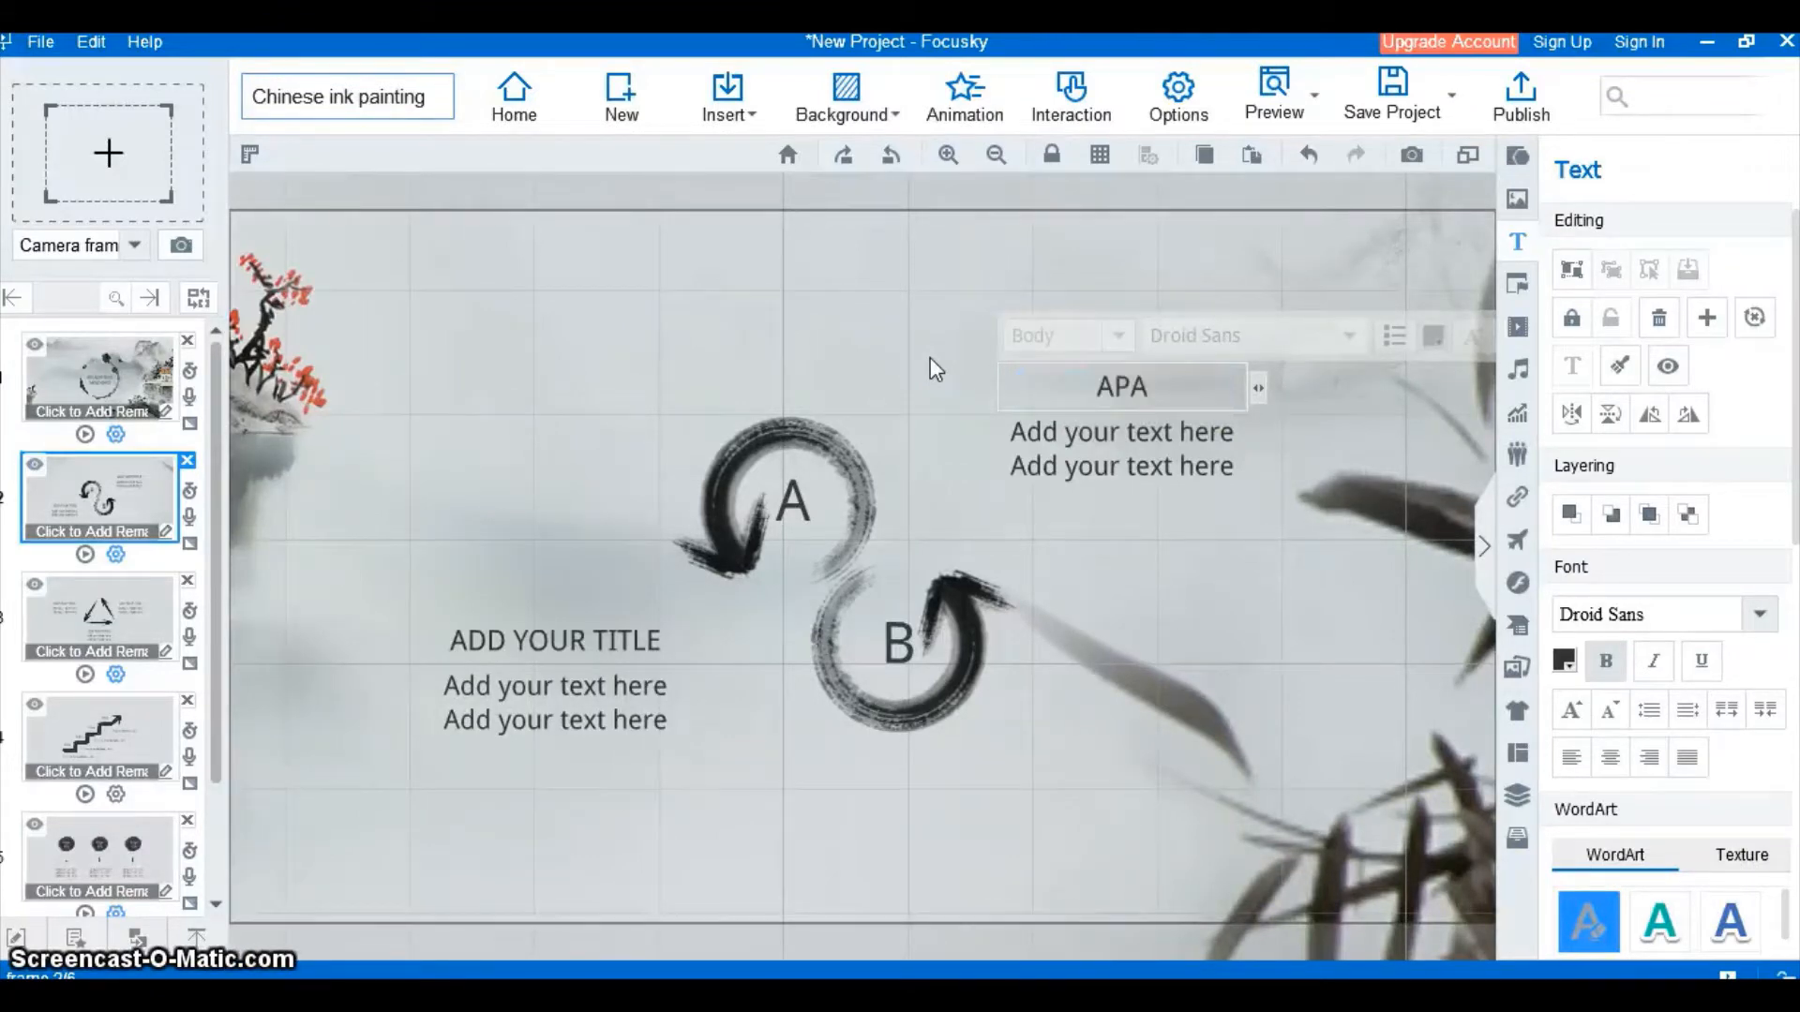
type(" TEKS ")
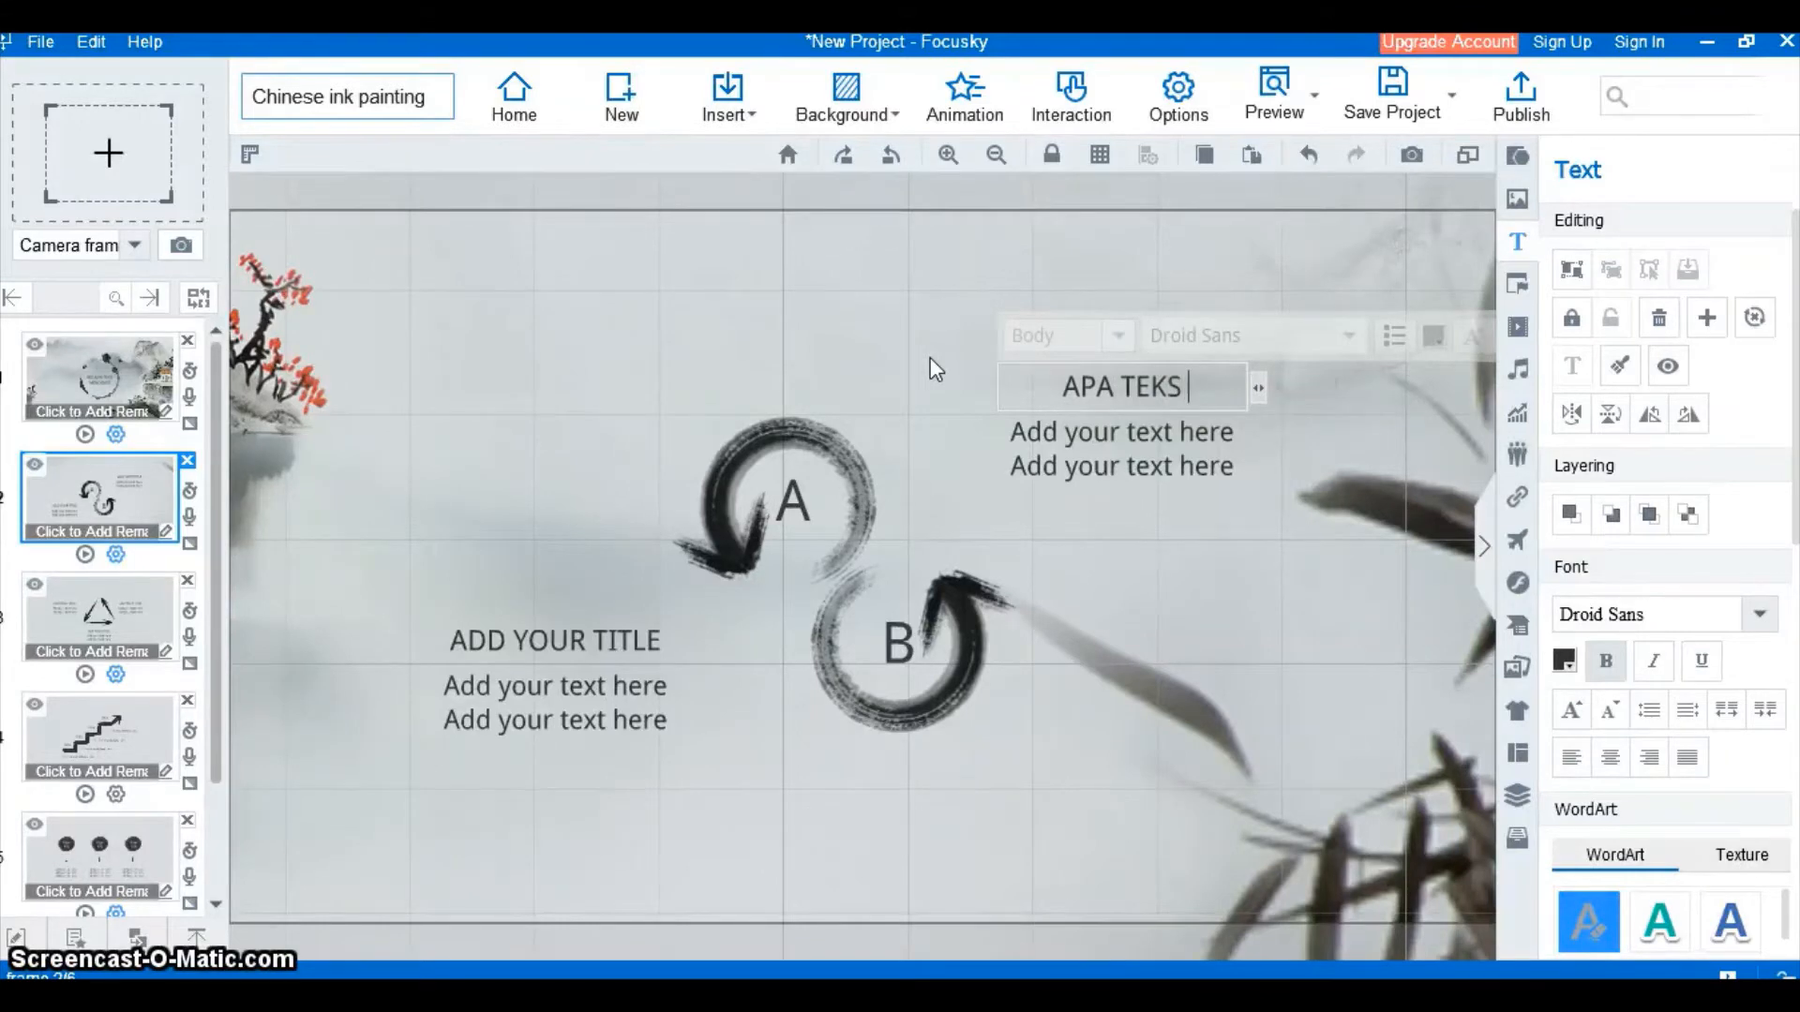
type("NEGO")
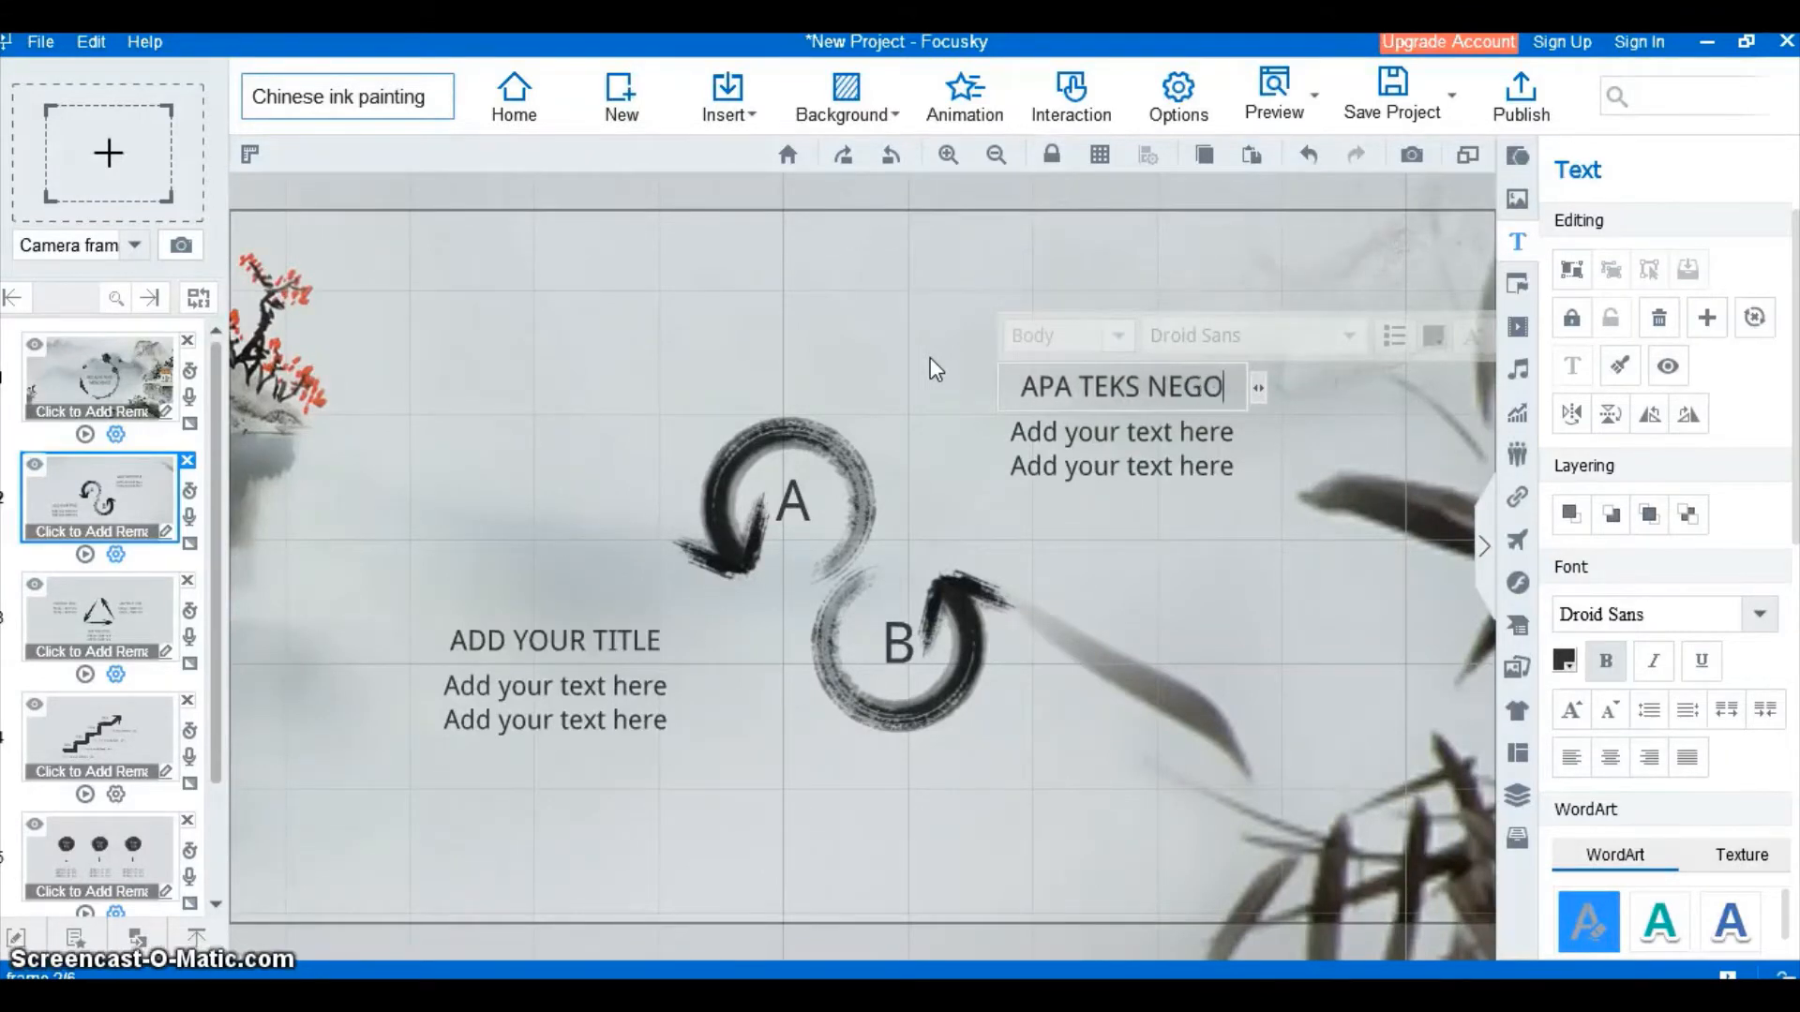
type("SIASI")
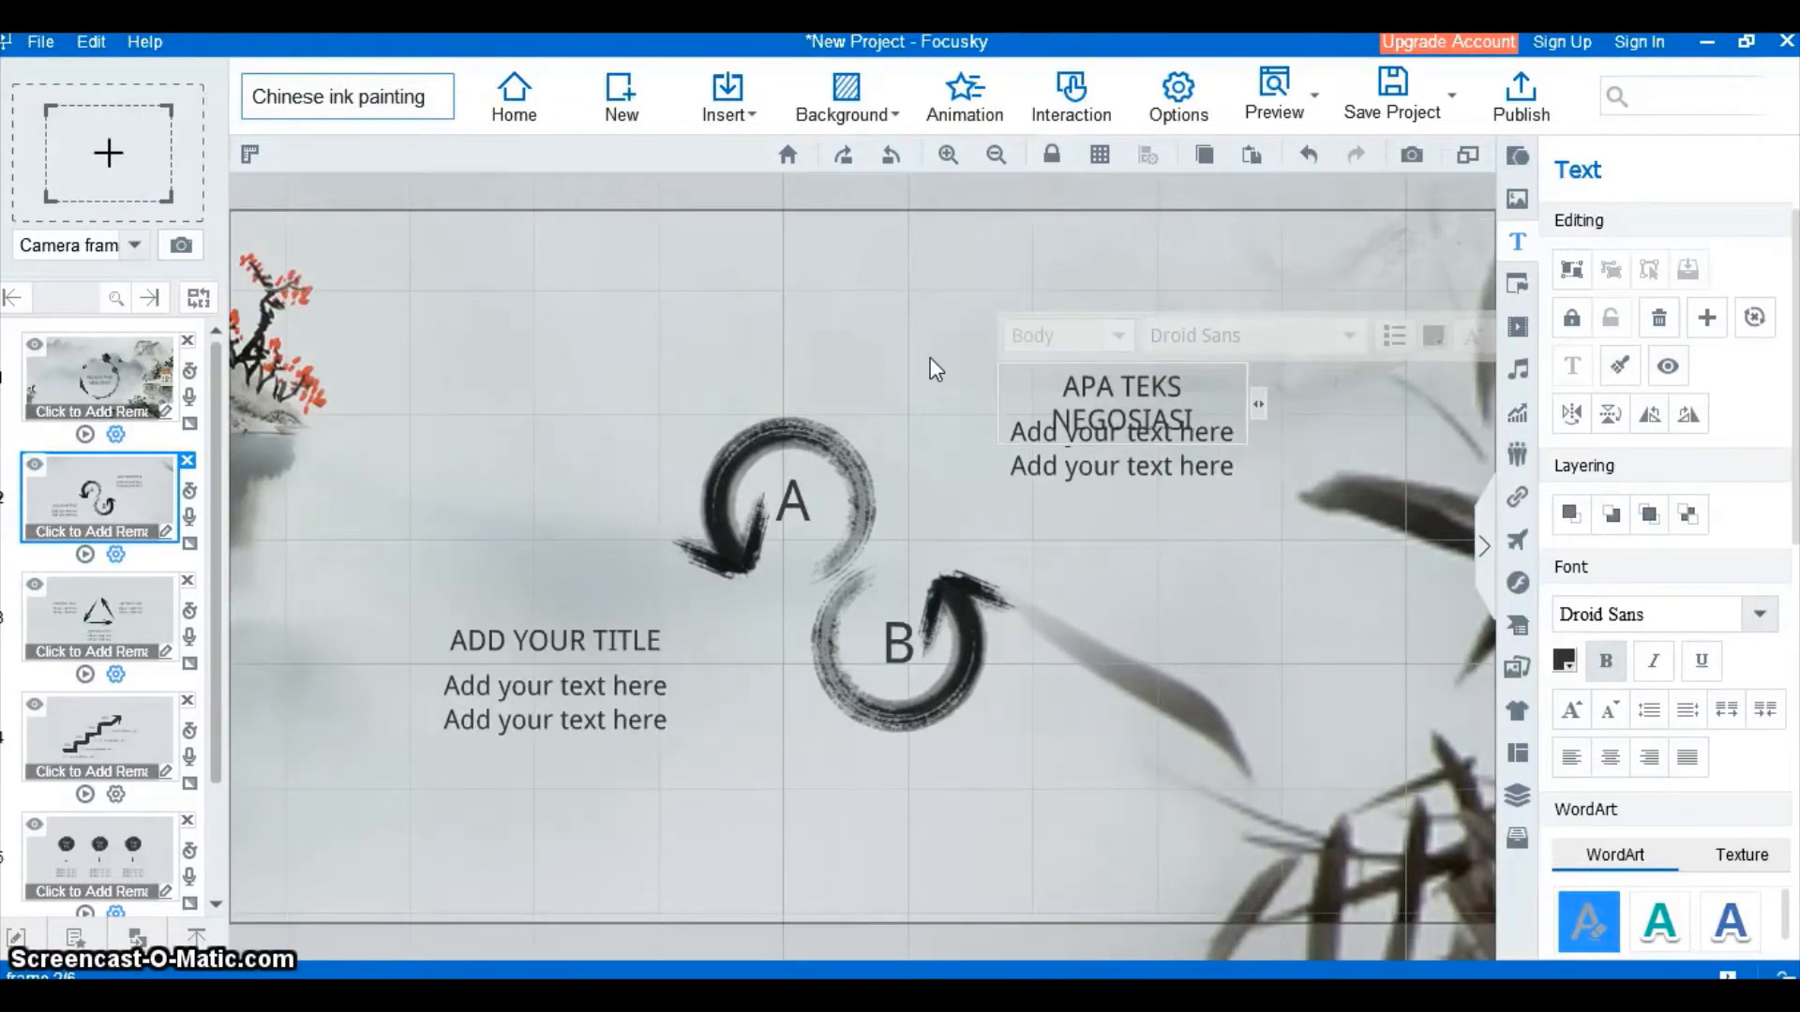
type("?")
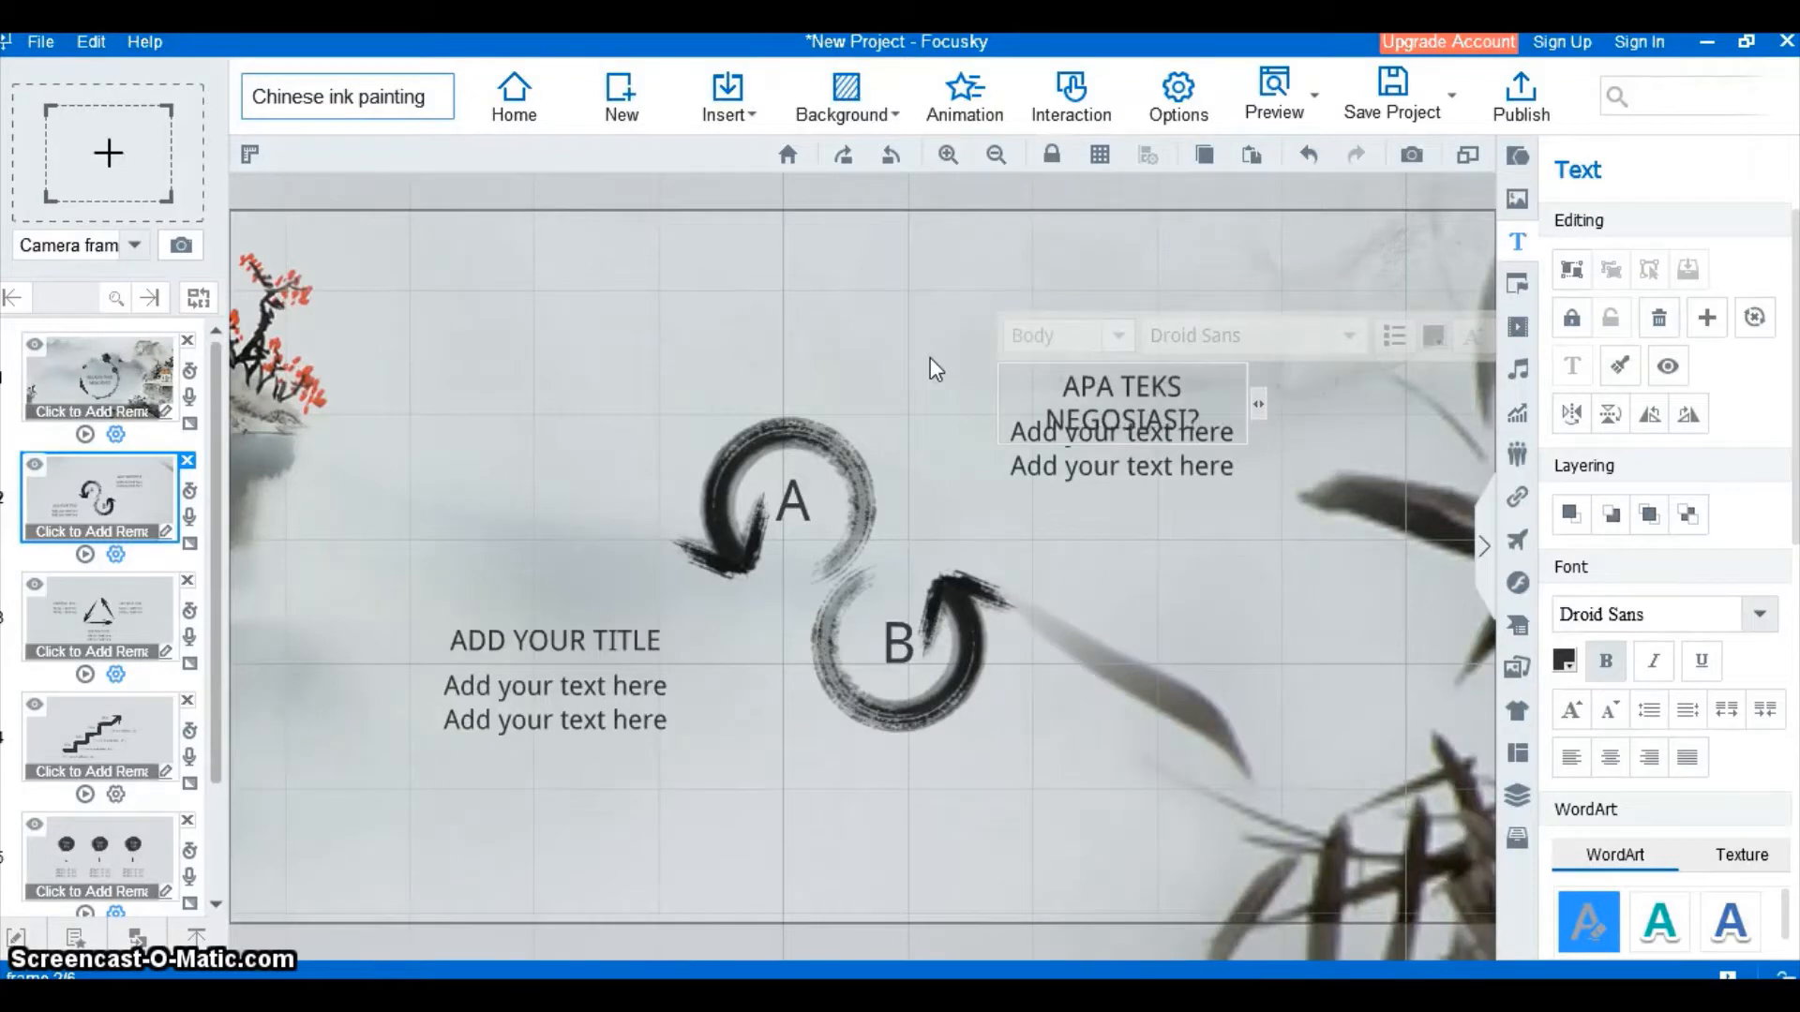
left_click(1189, 598)
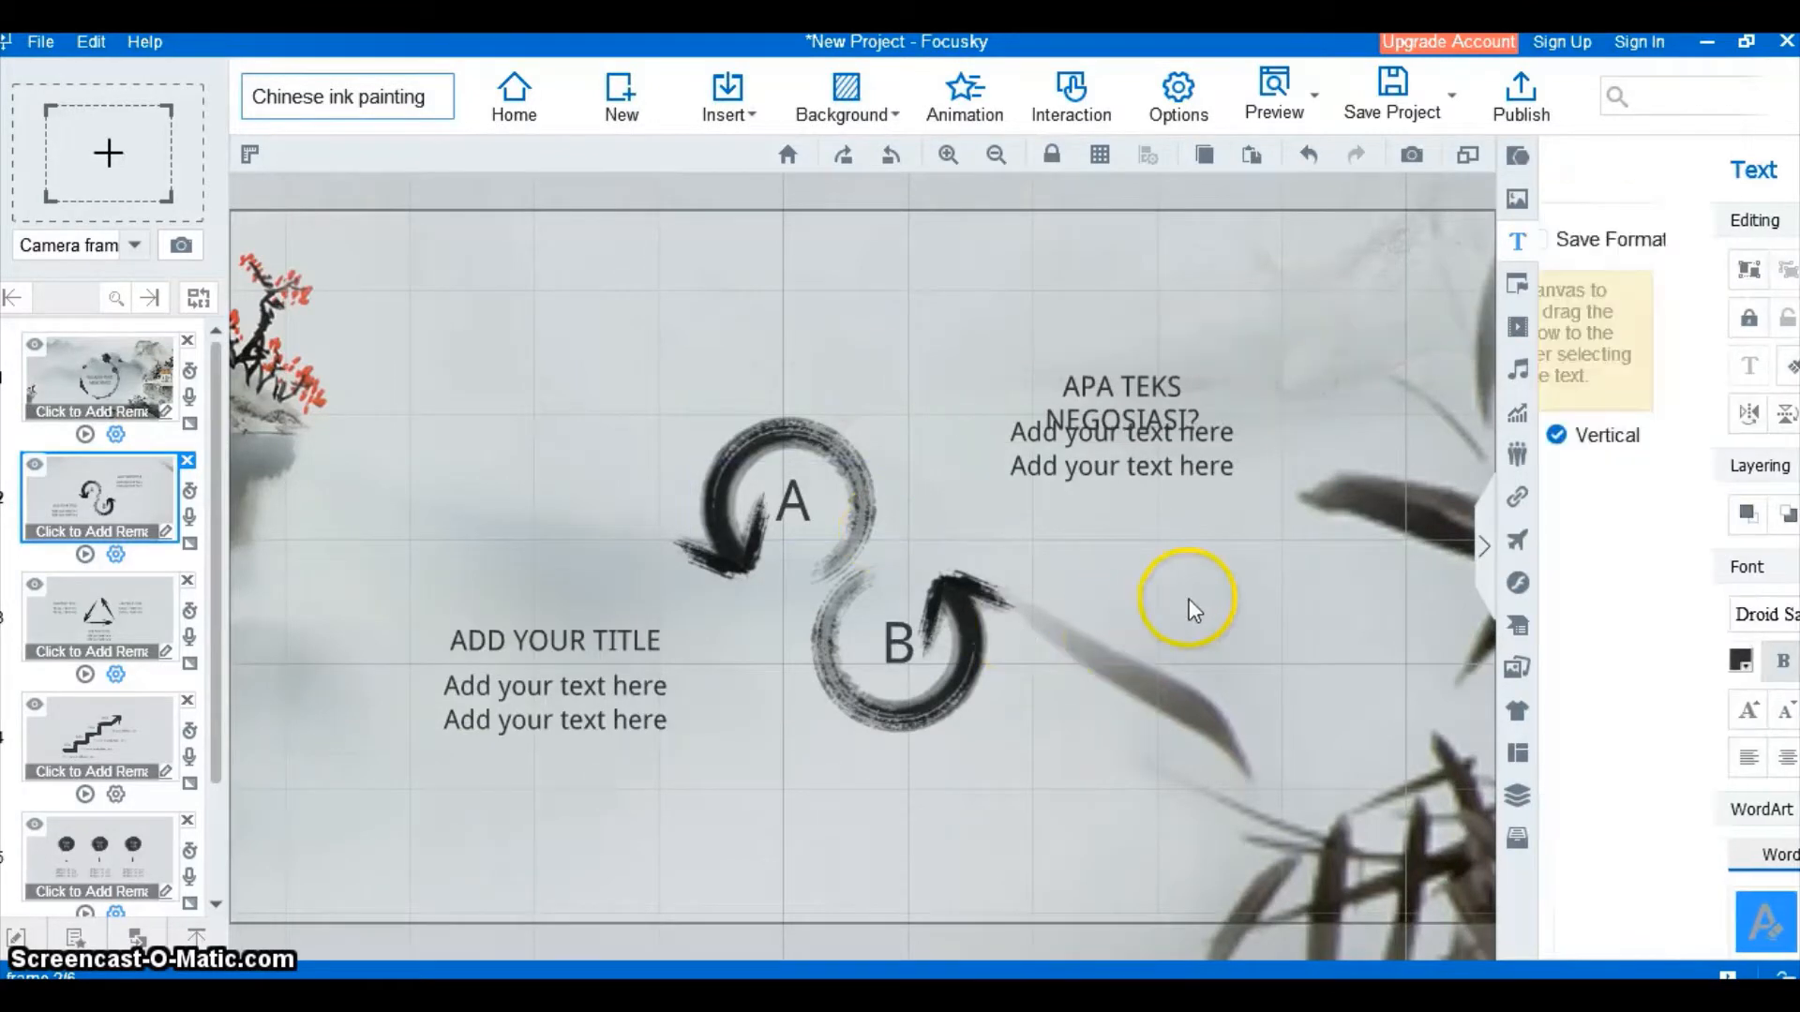
Delete the two-line "Add your text here" placeholder beneath the "APA TEKS NEGOSIASI?" title
left_click(1189, 466)
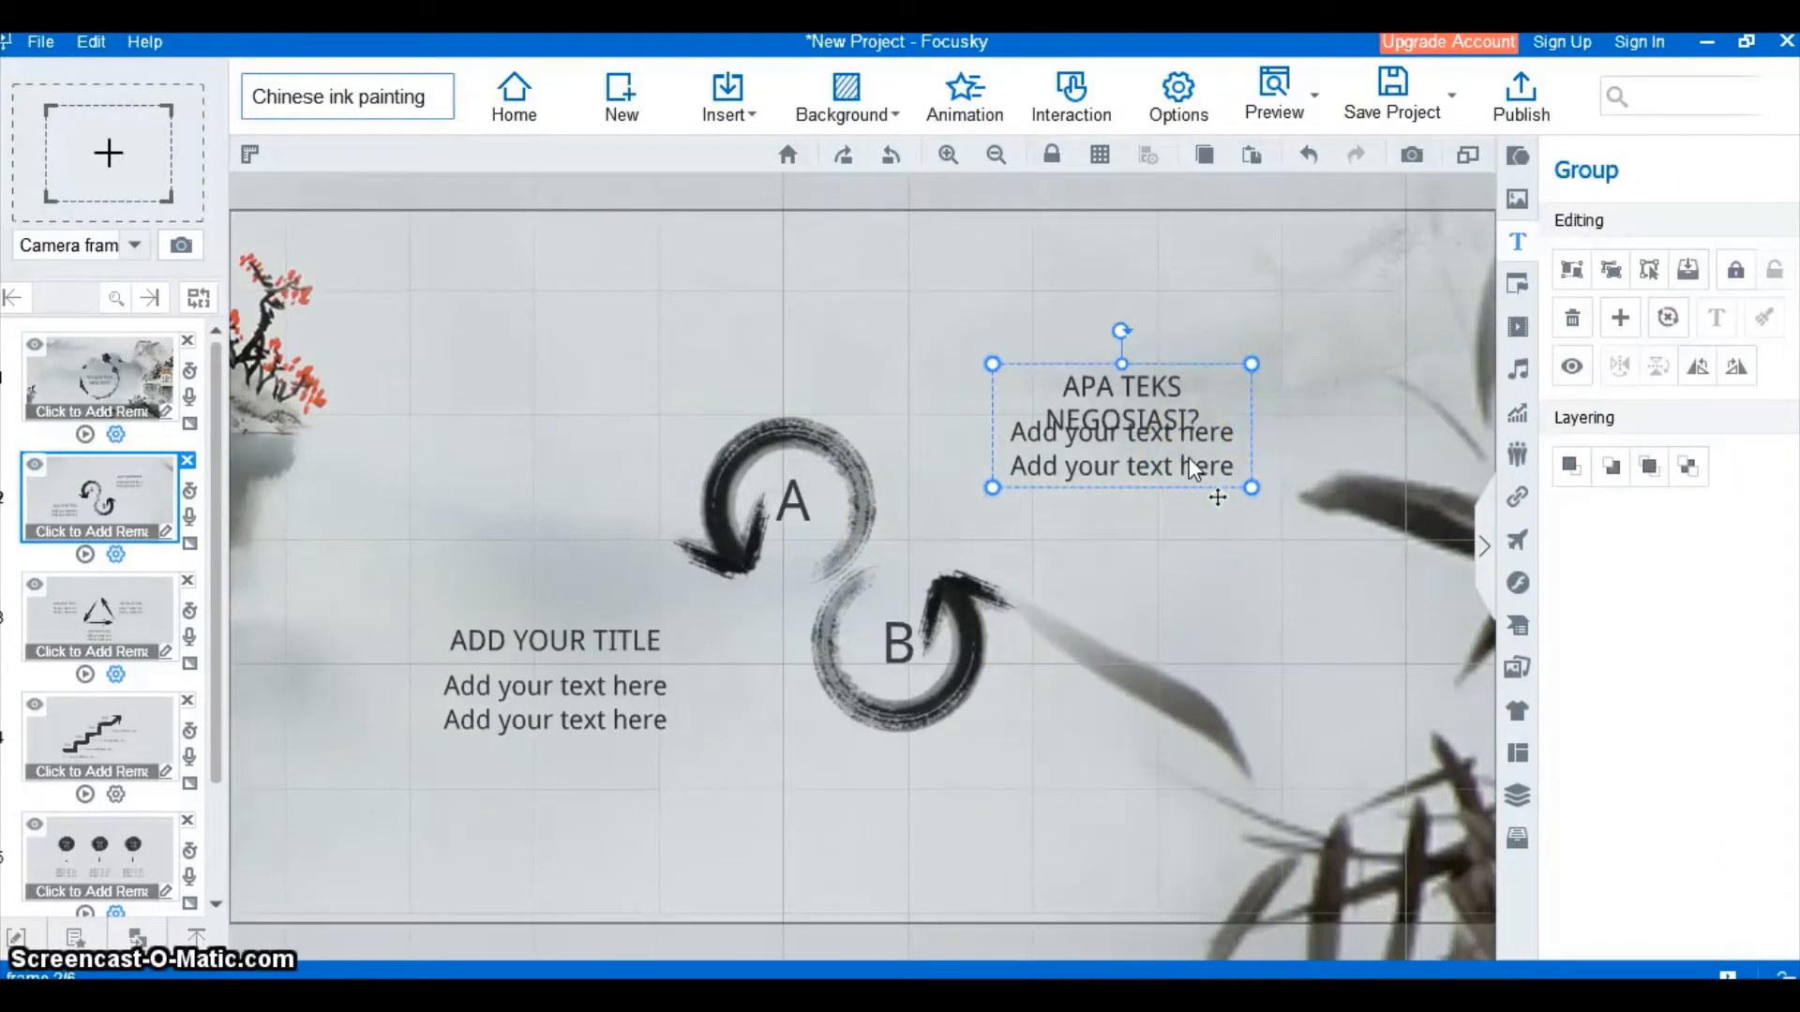
left_click(1212, 433)
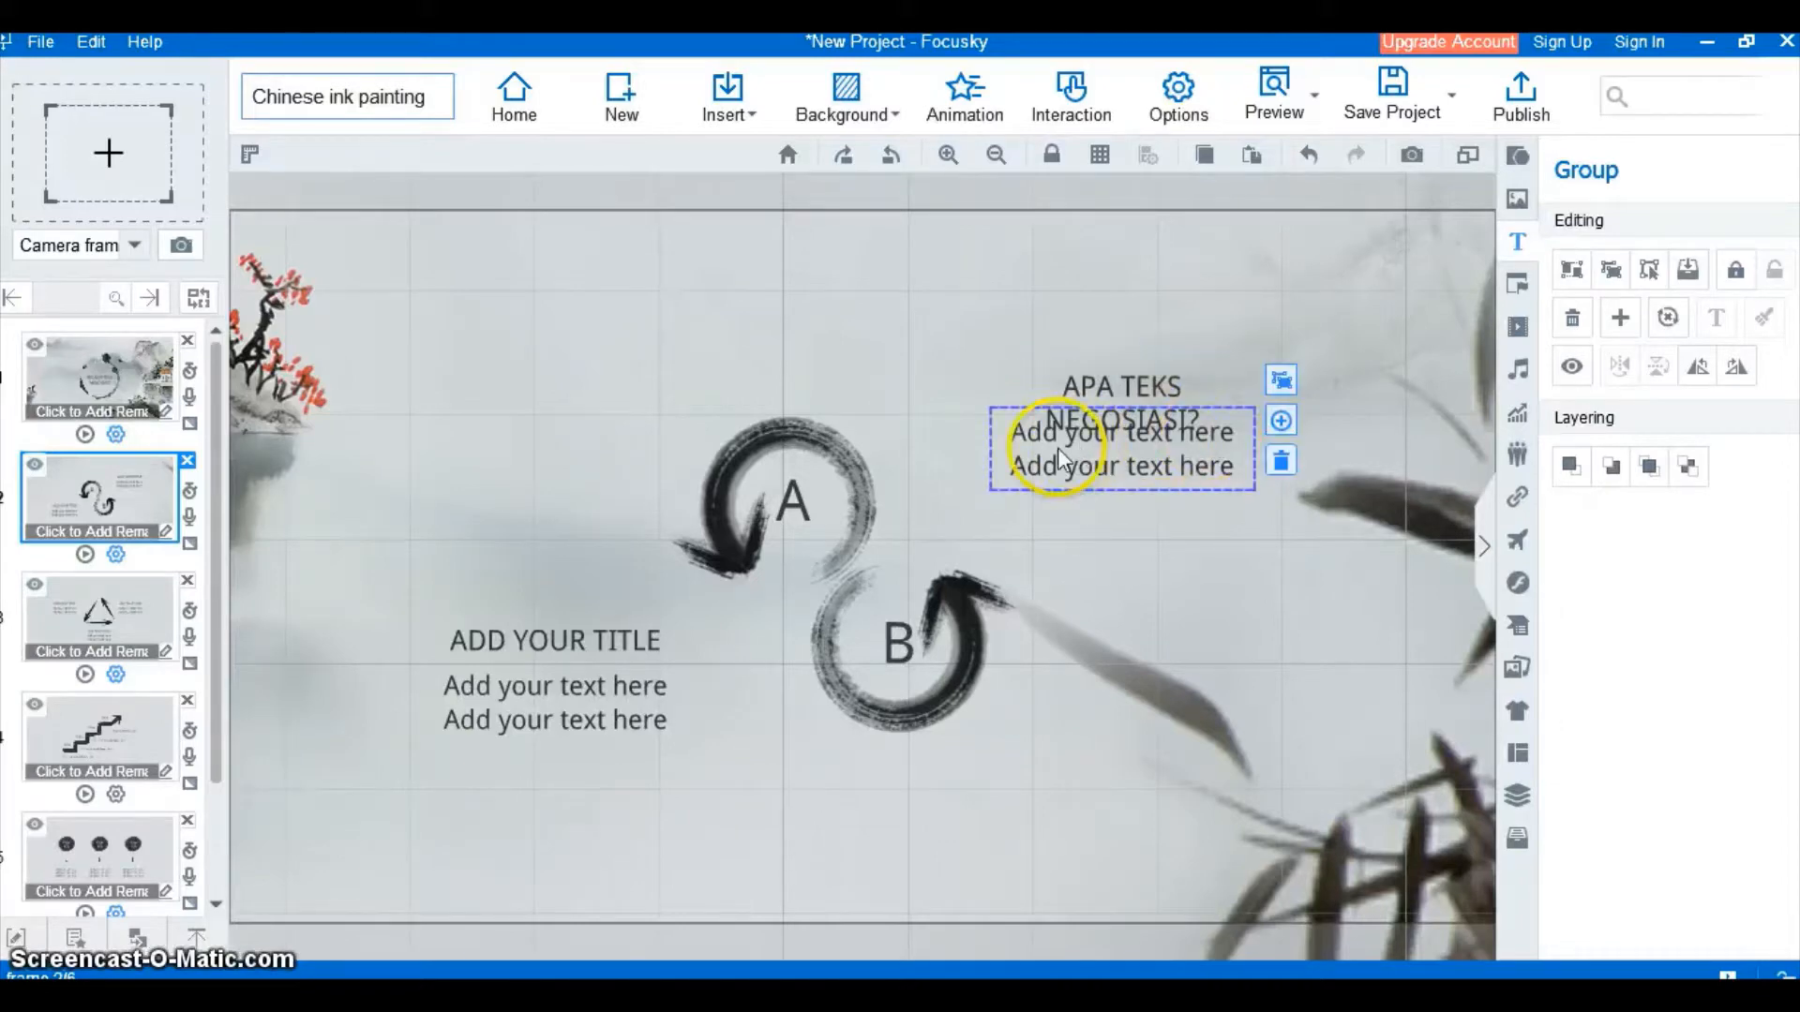
left_click(1282, 429)
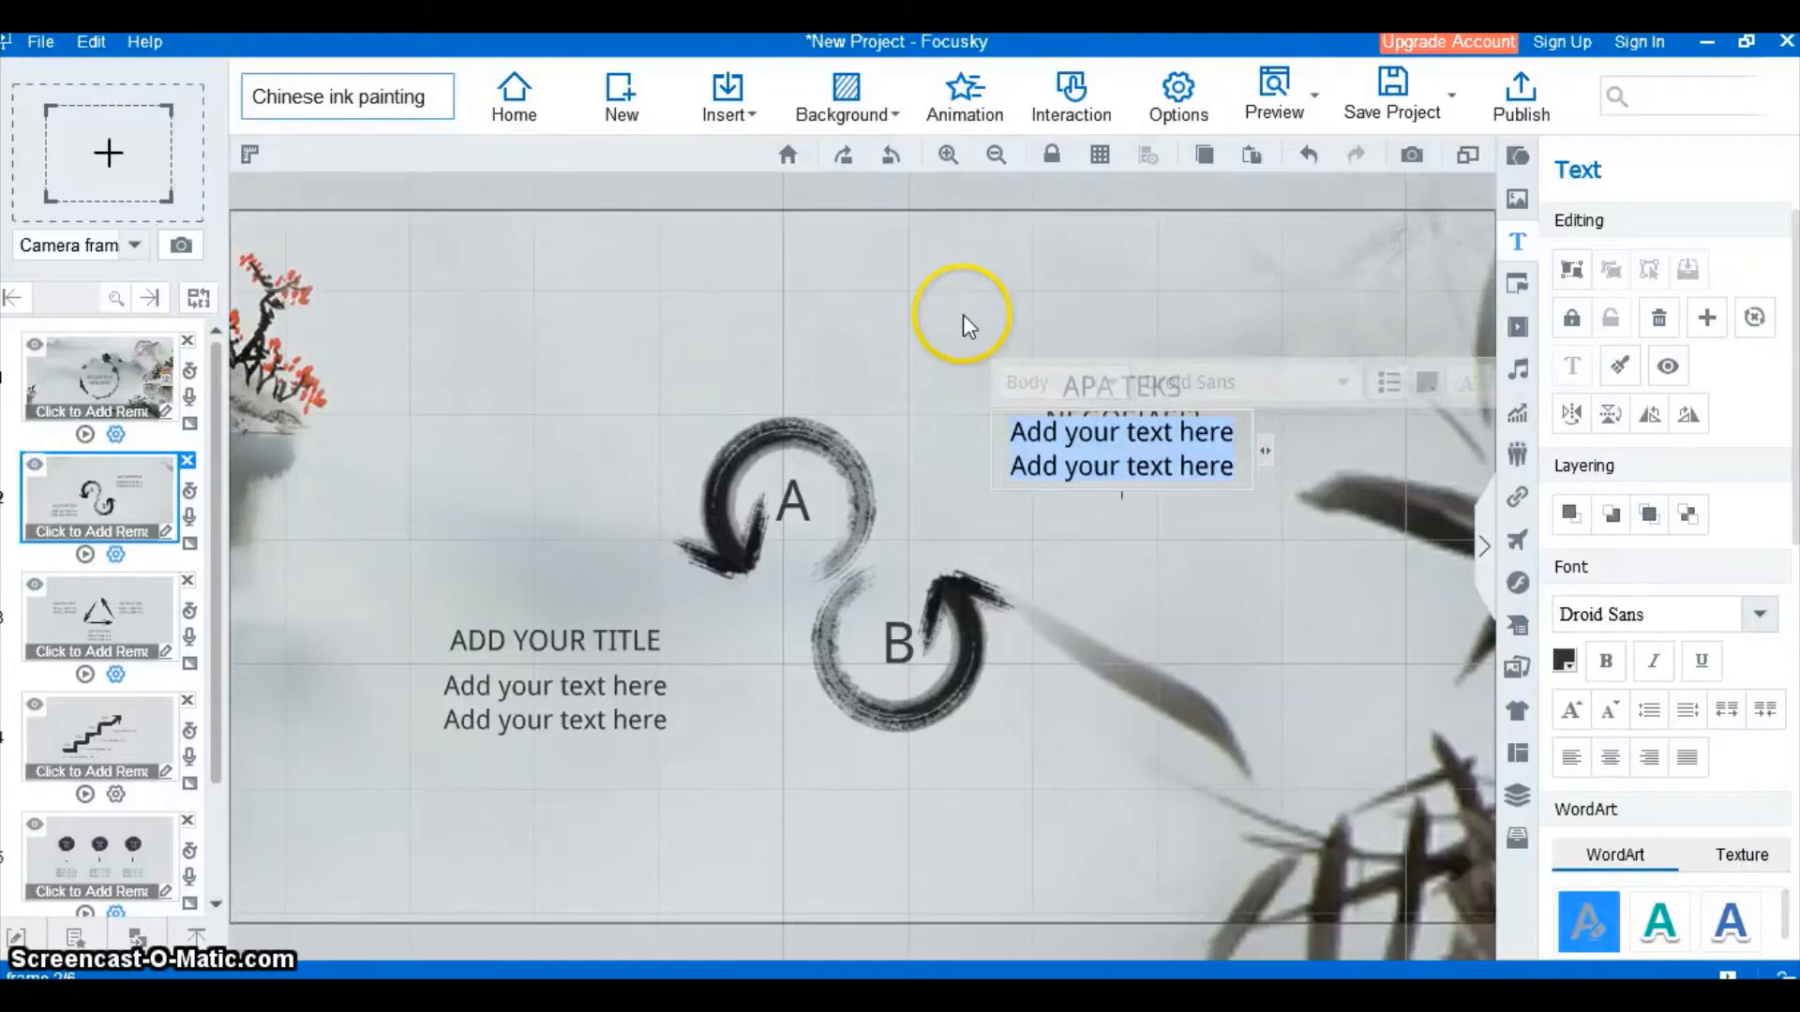
key("Delete")
left_click(1106, 608)
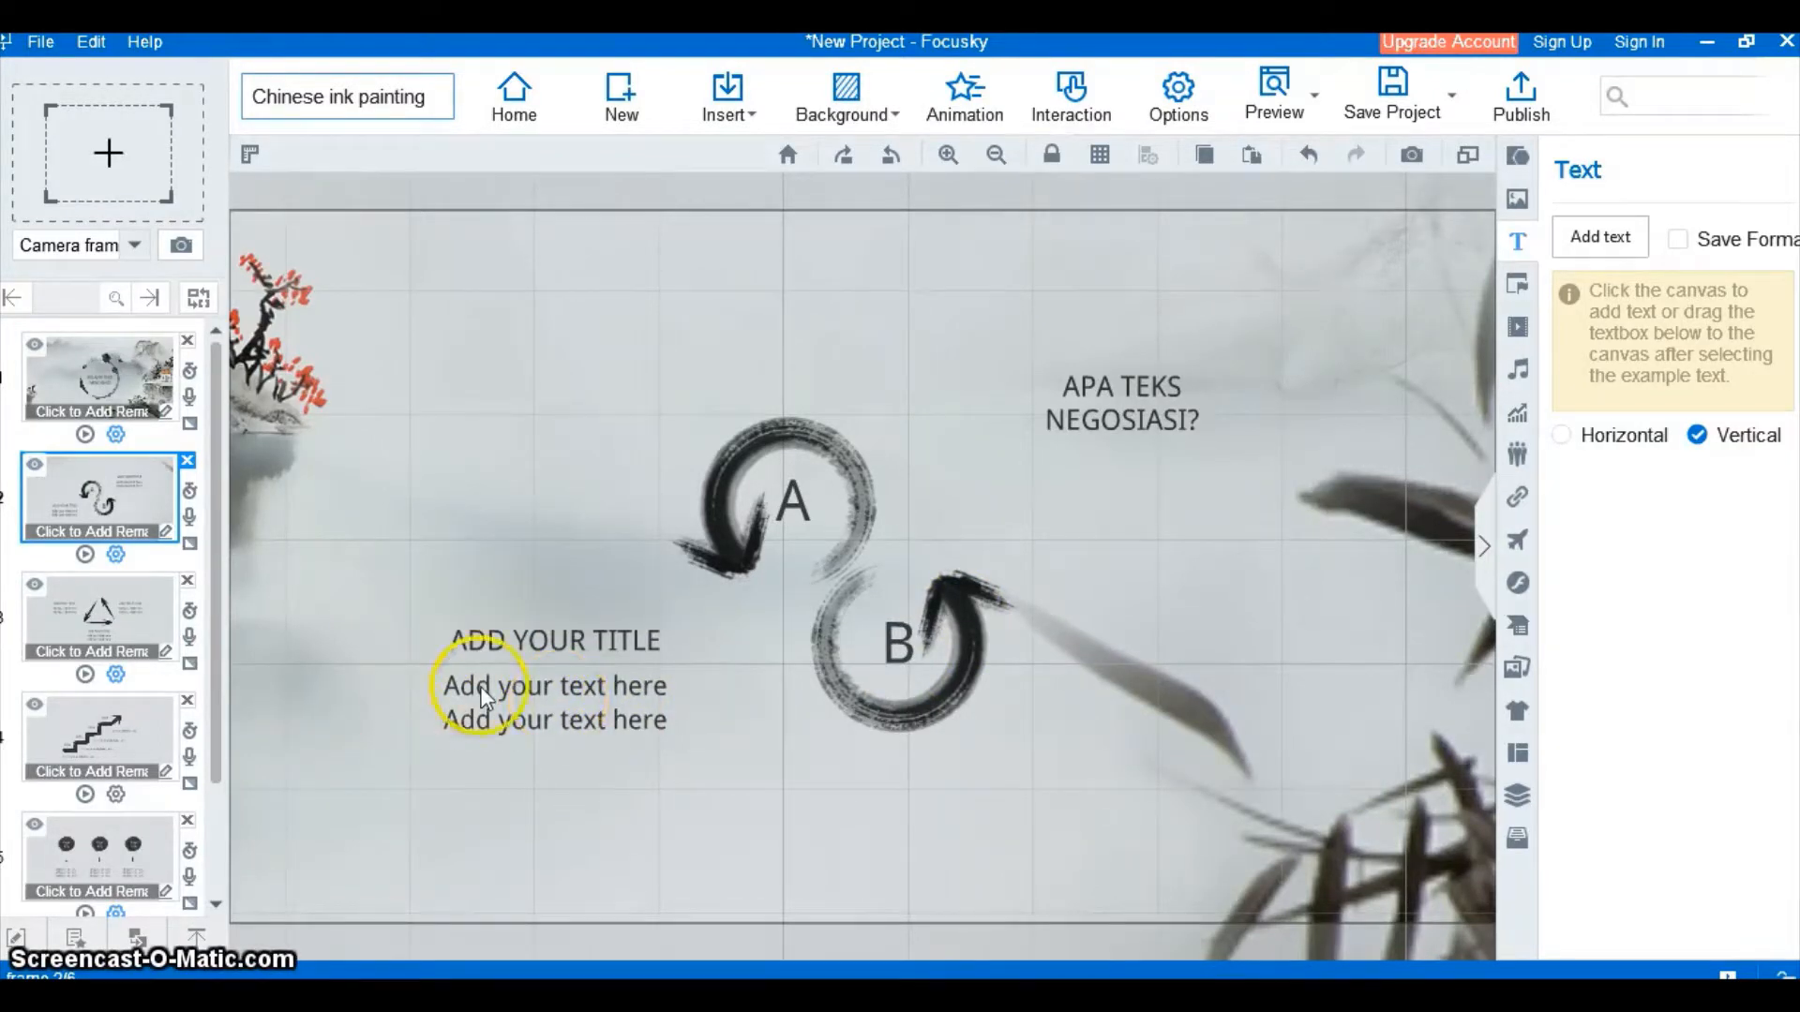
Replace the title placeholder beside arrow B with "APA SAJA STRUKTUR TEKS NEGOSIASI?"
left_click(549, 695)
left_click(568, 636)
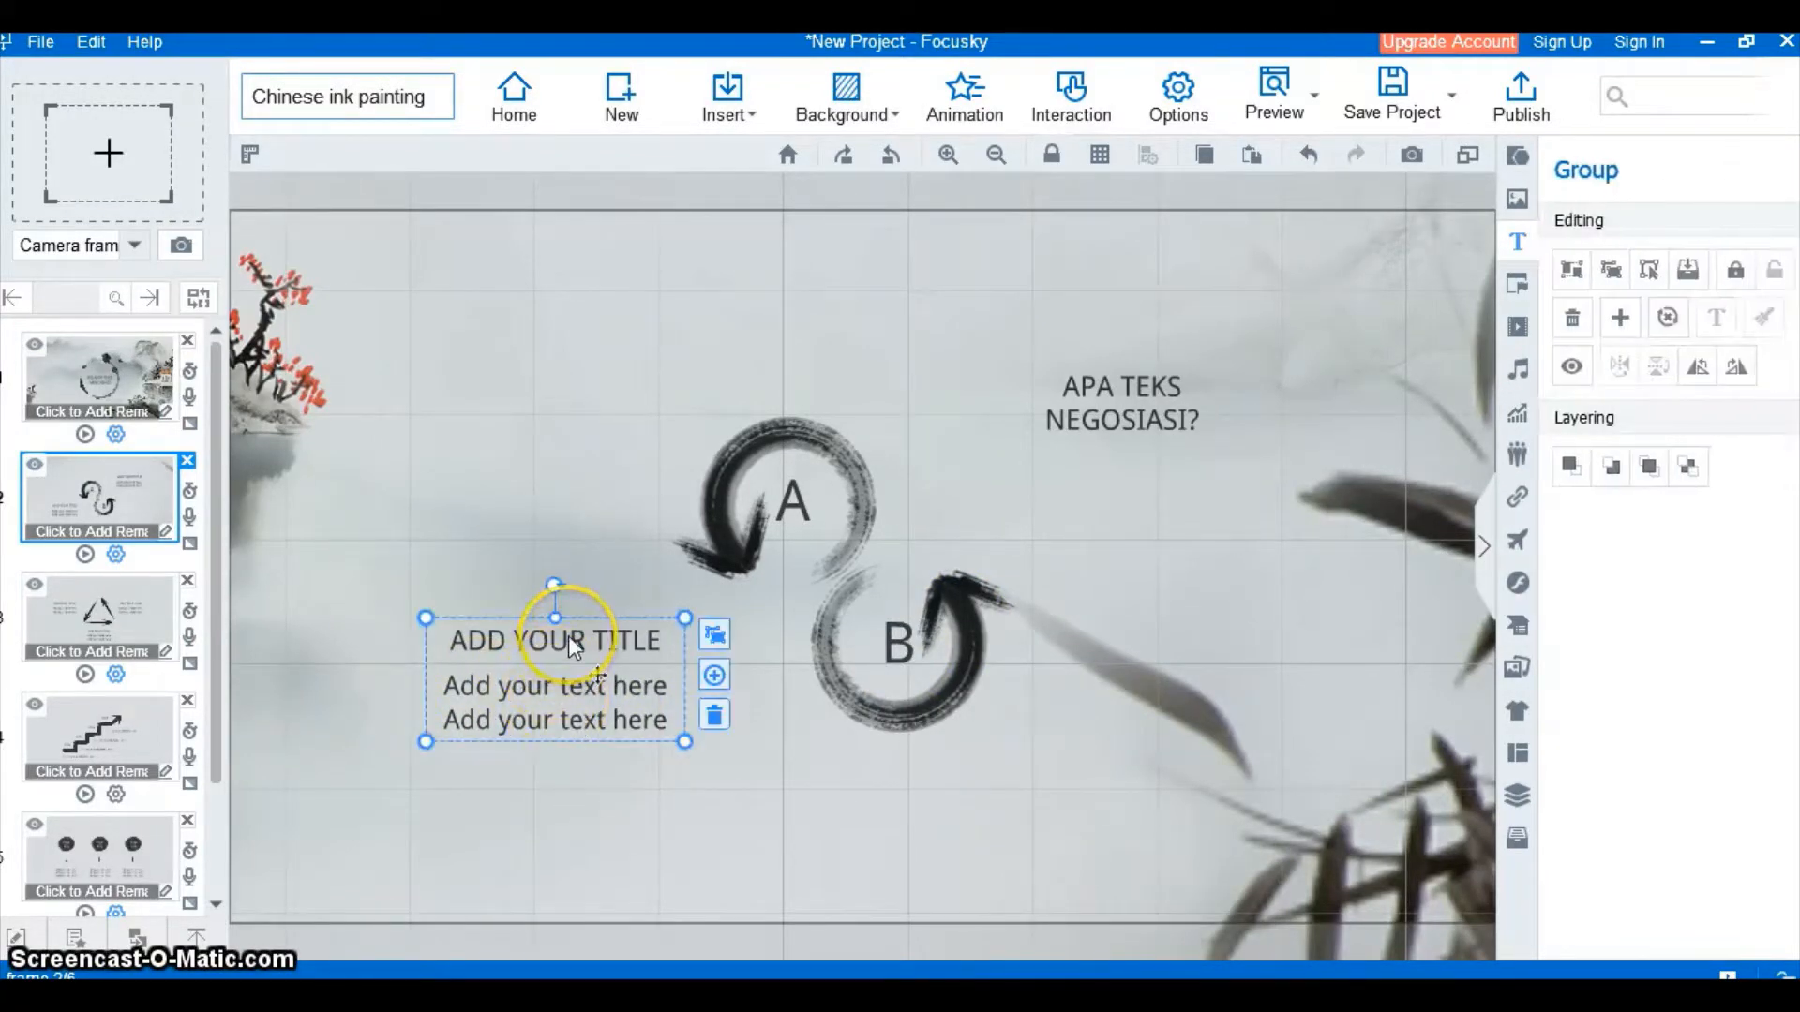
left_click(568, 636)
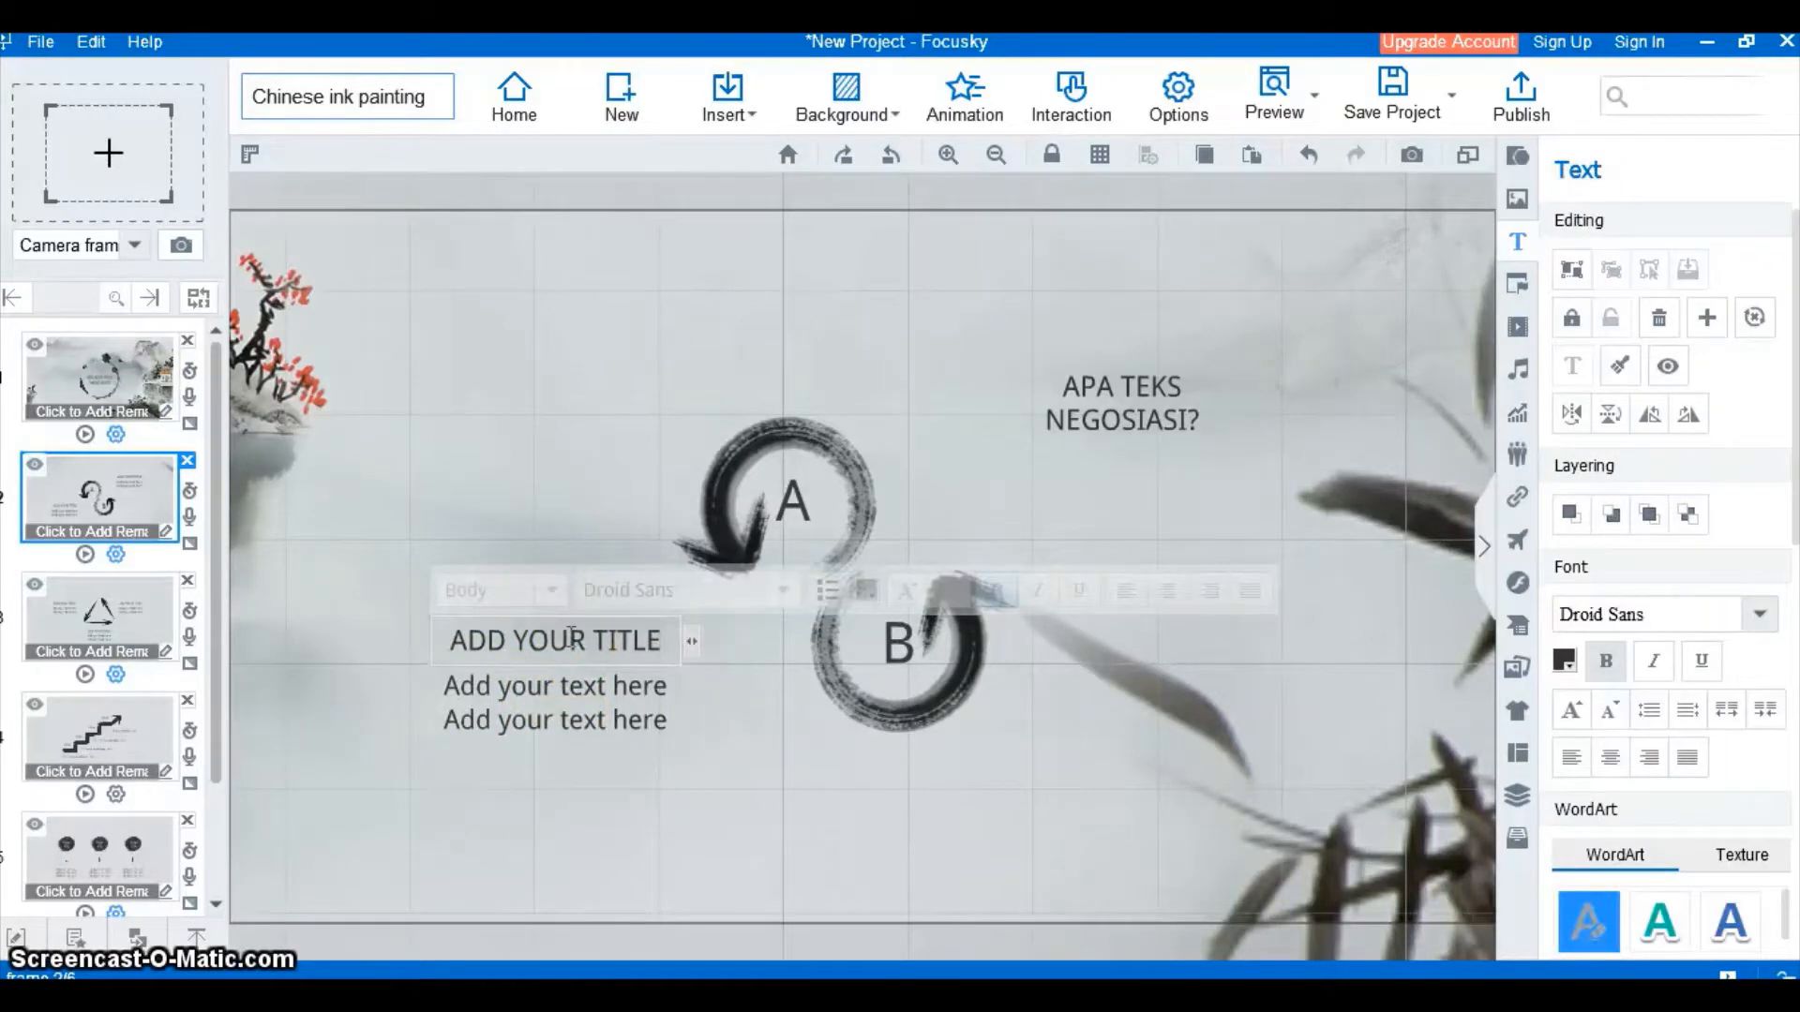
left_click_drag(660, 635, 272, 603)
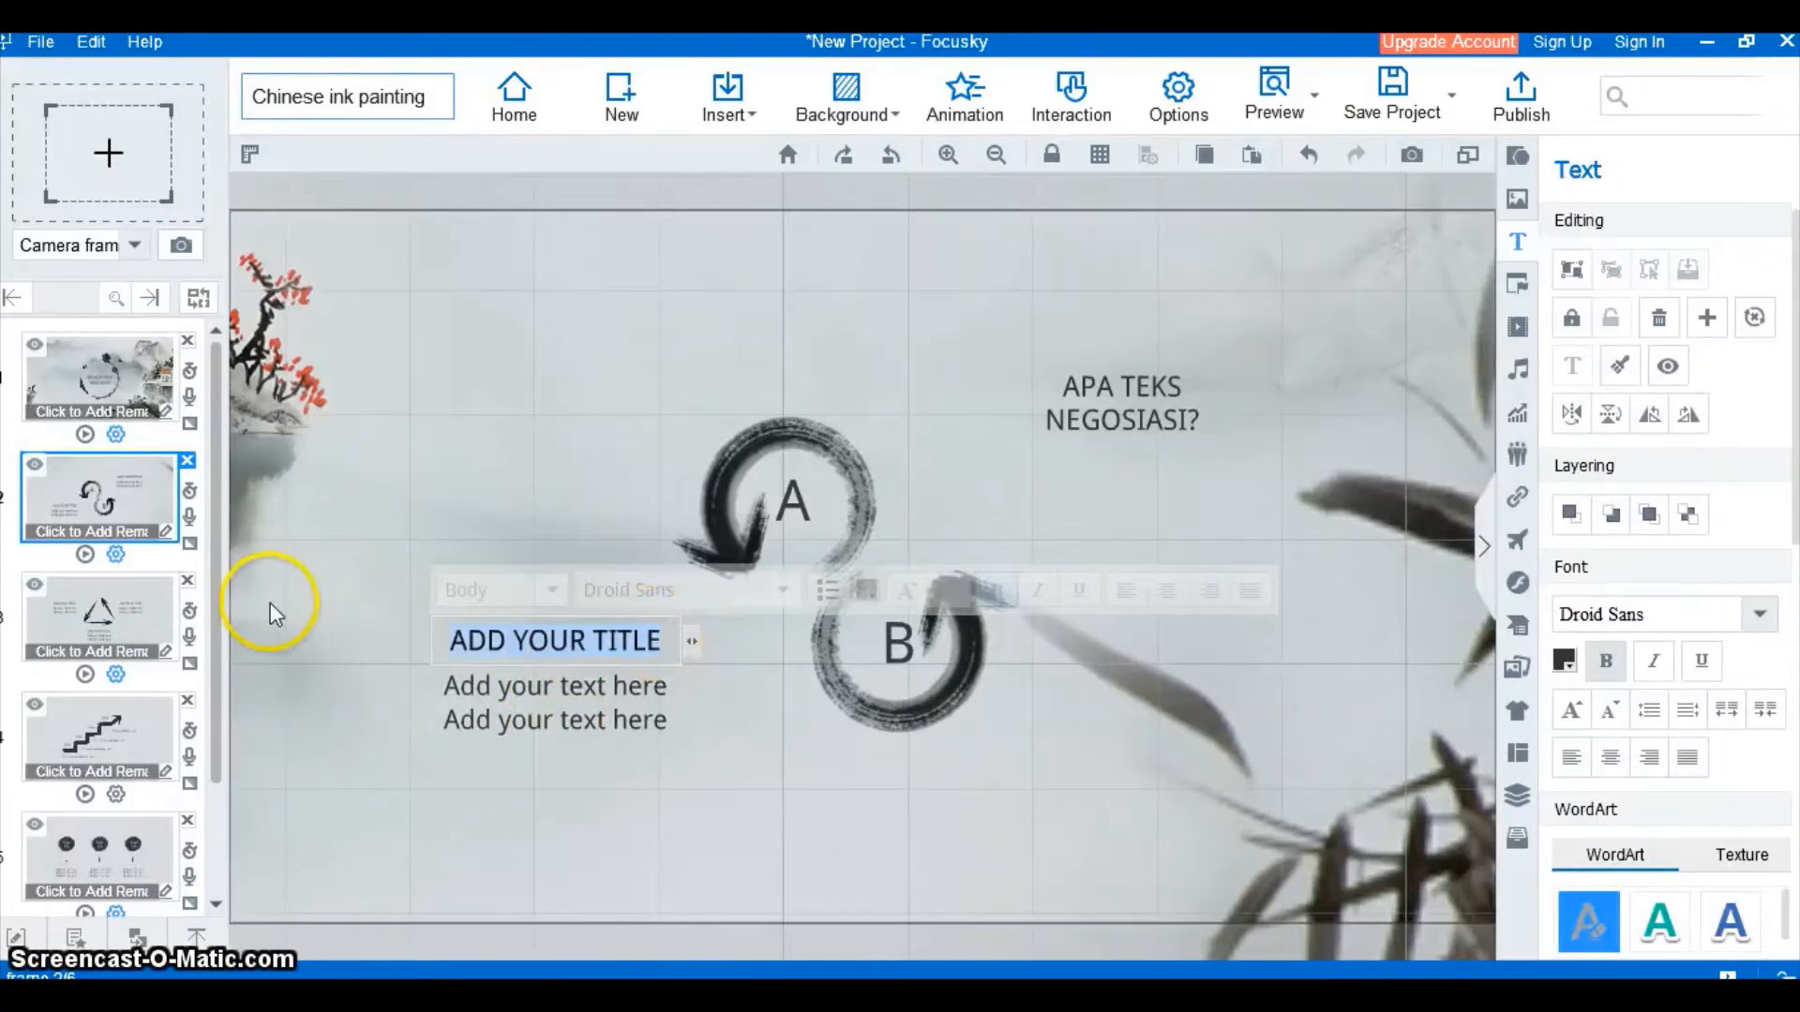
type("A")
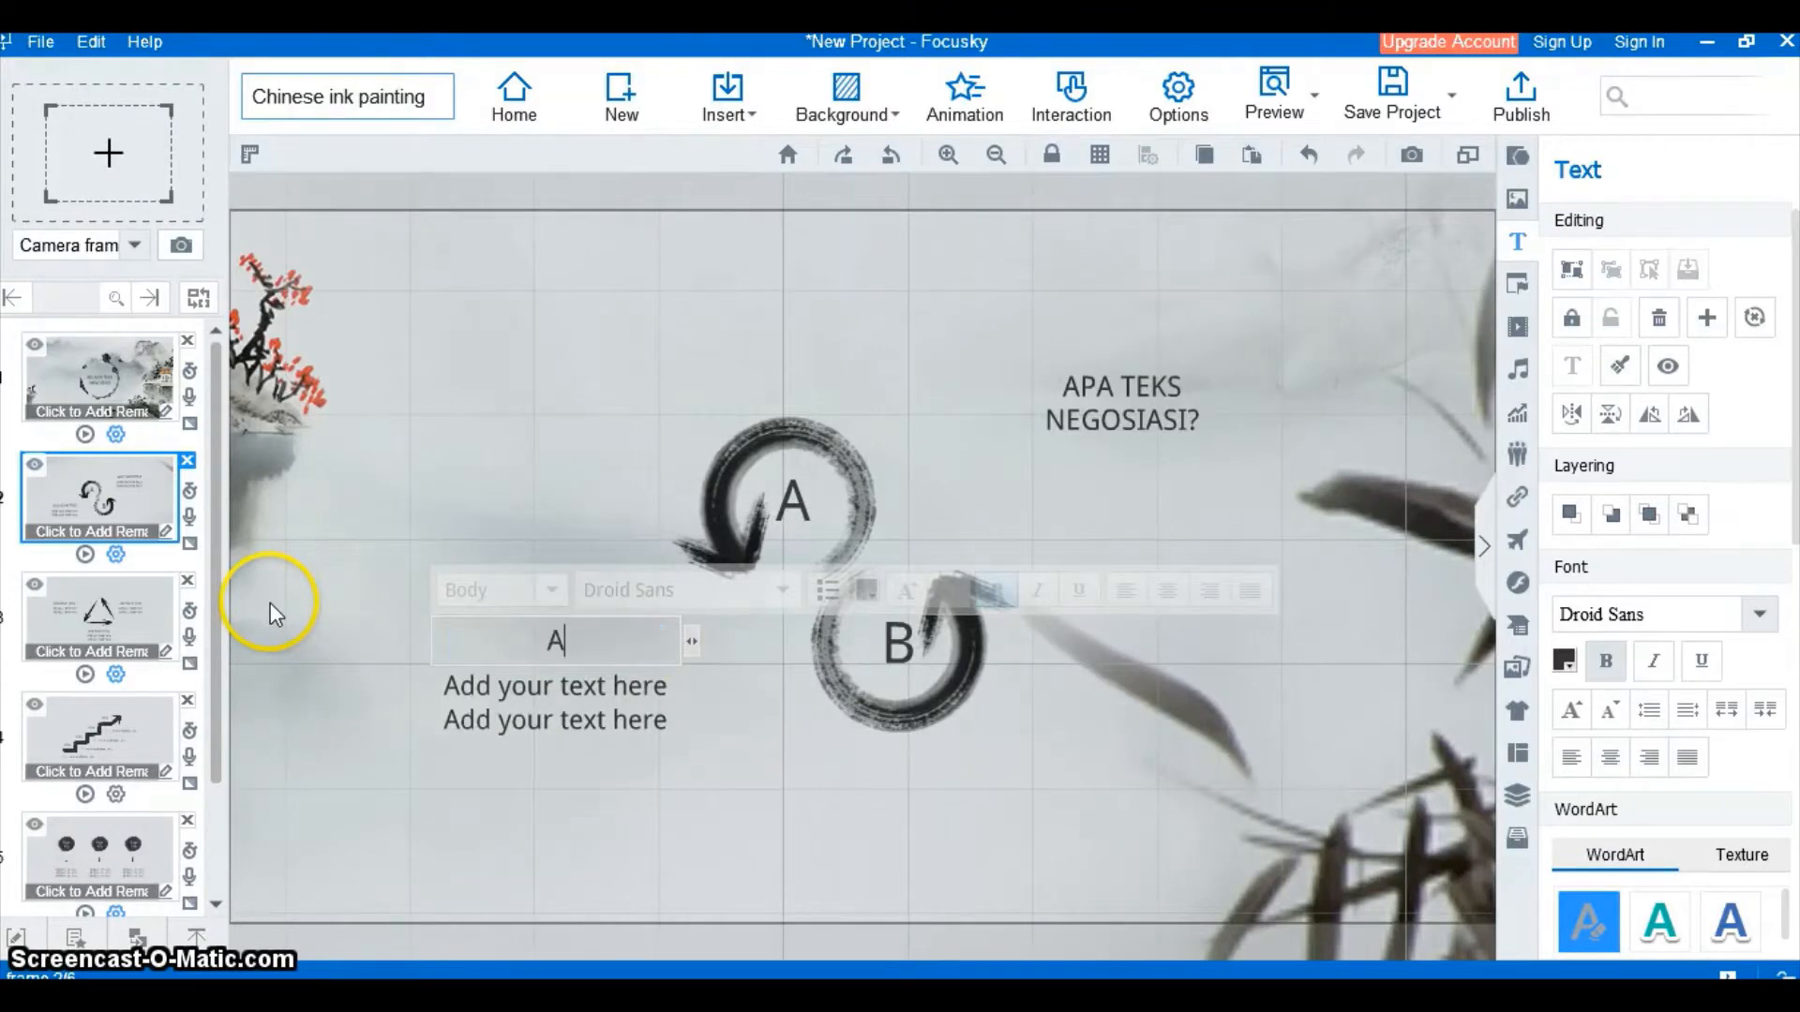
type("PA SAJA")
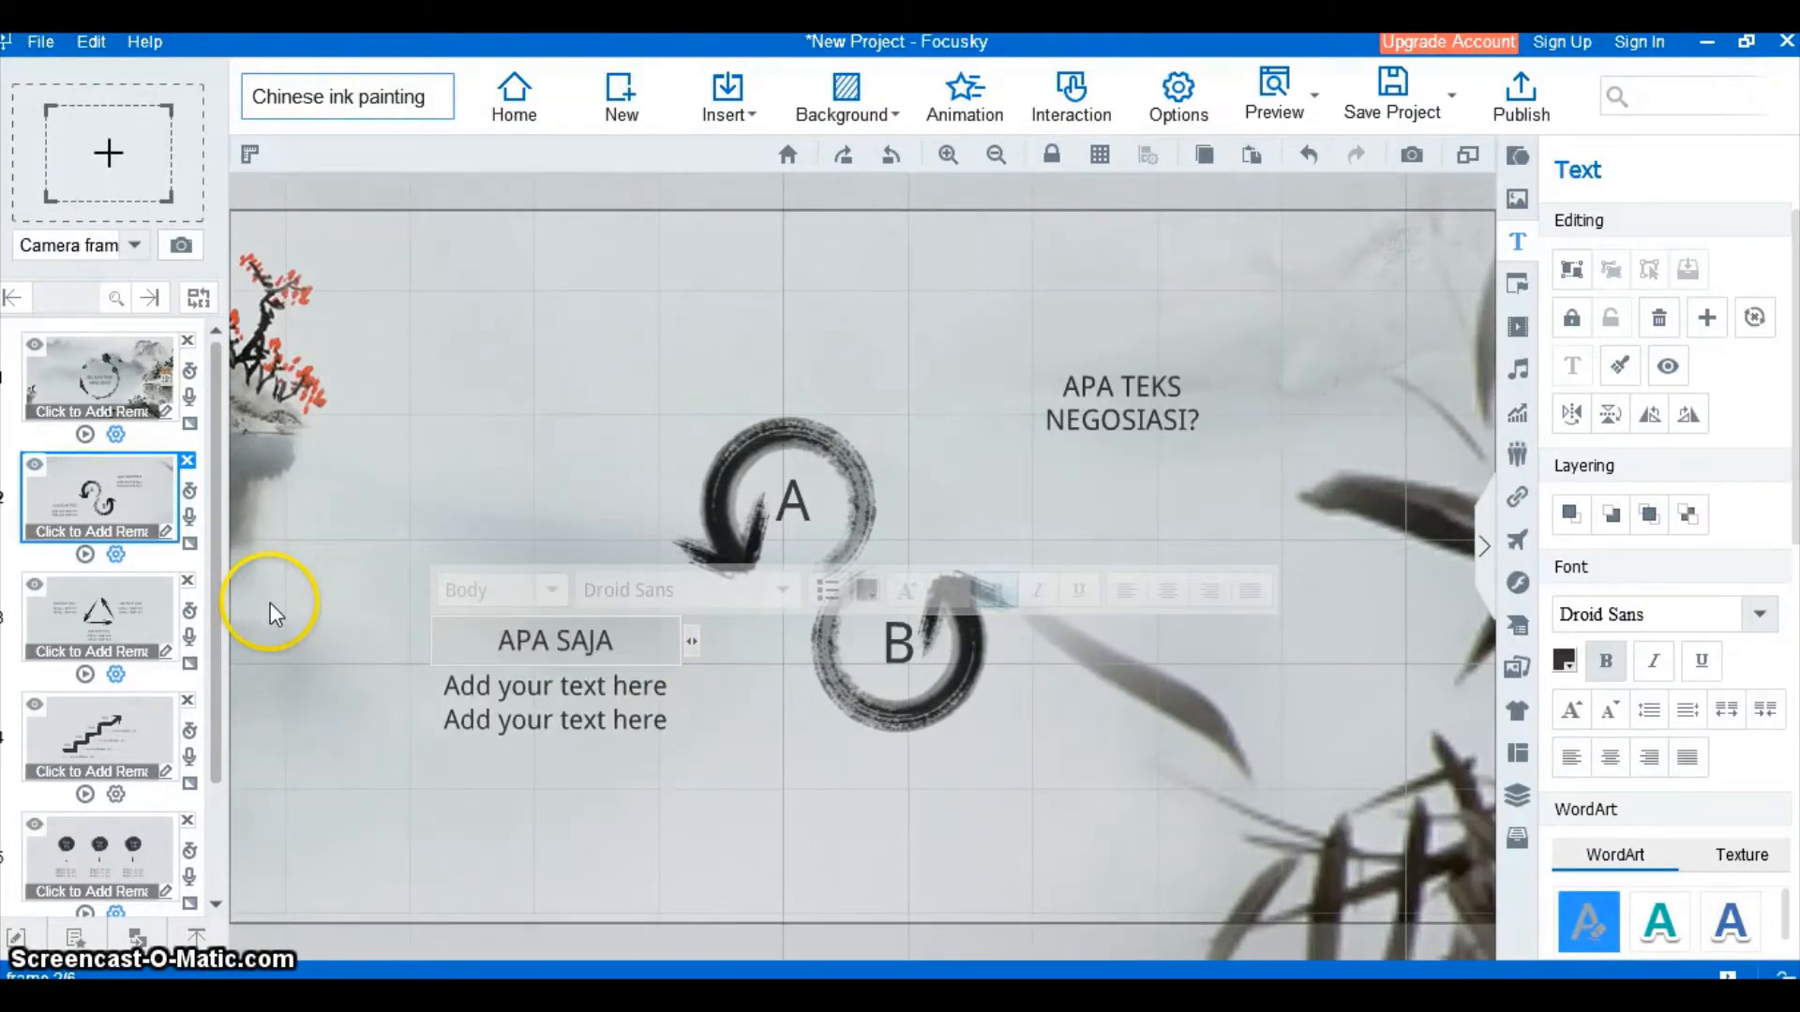
type(" STRUKTUR")
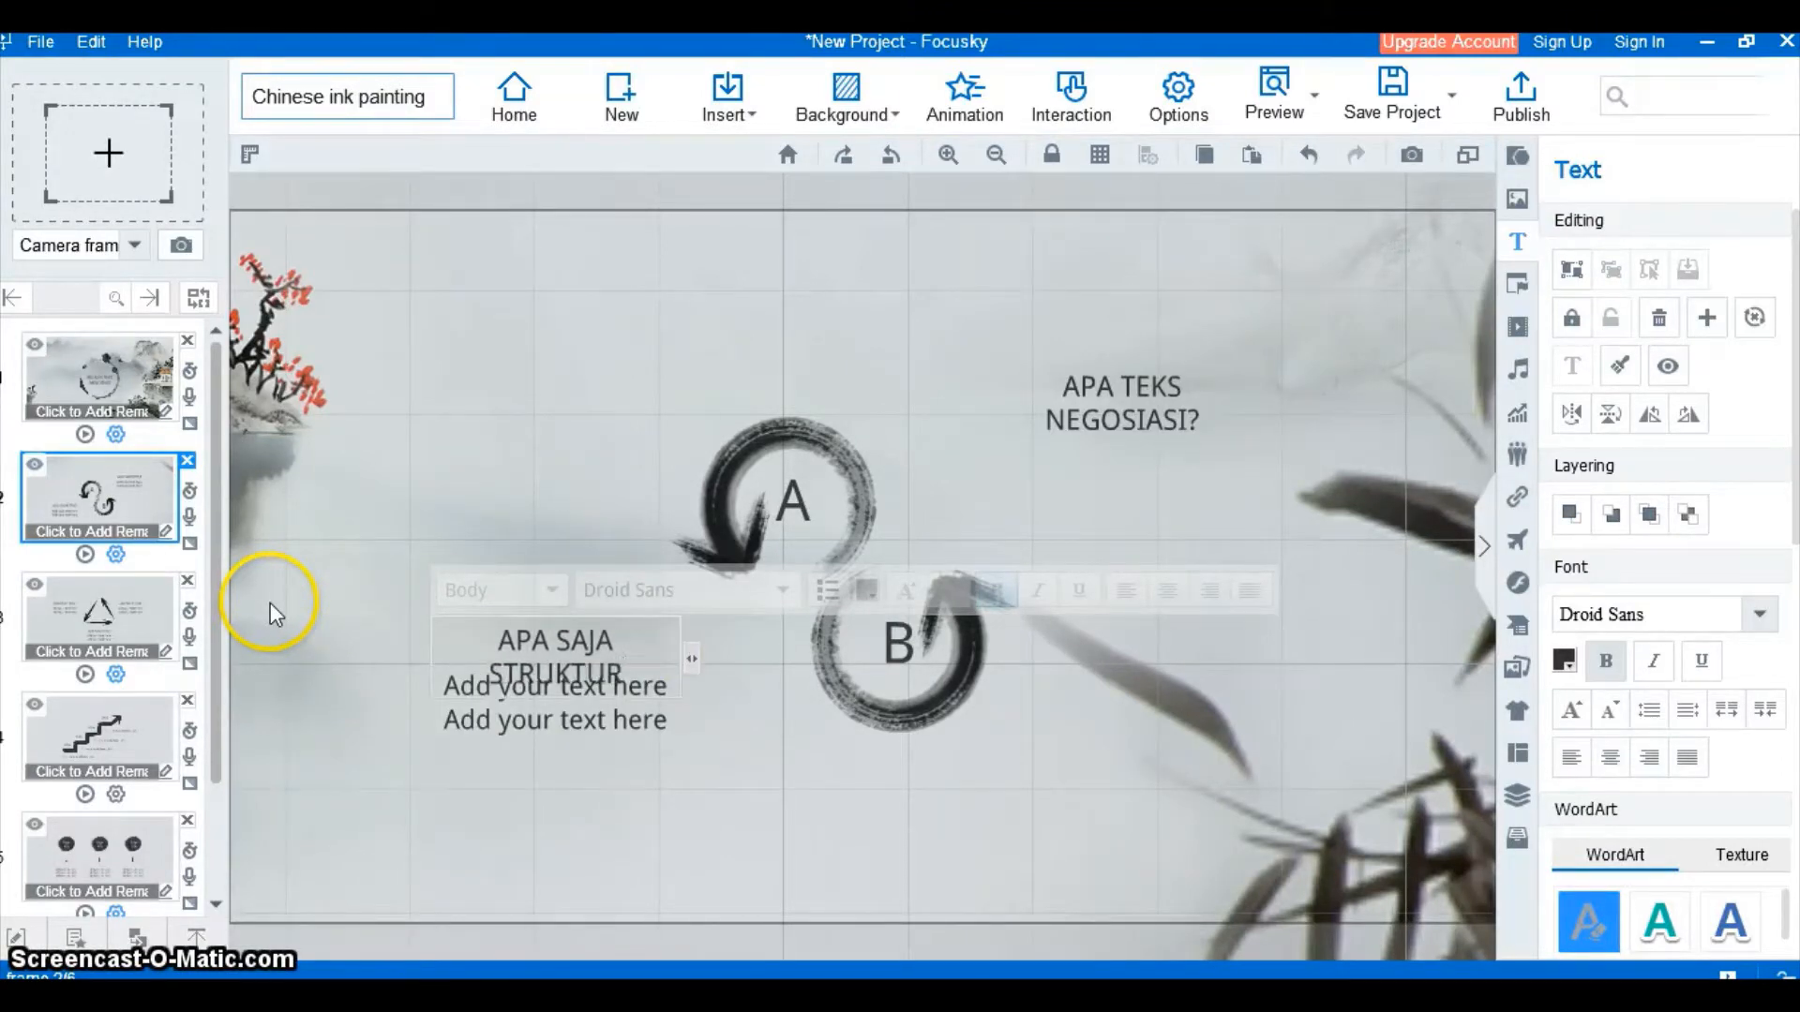
type(" TEKS NEGOSIAS")
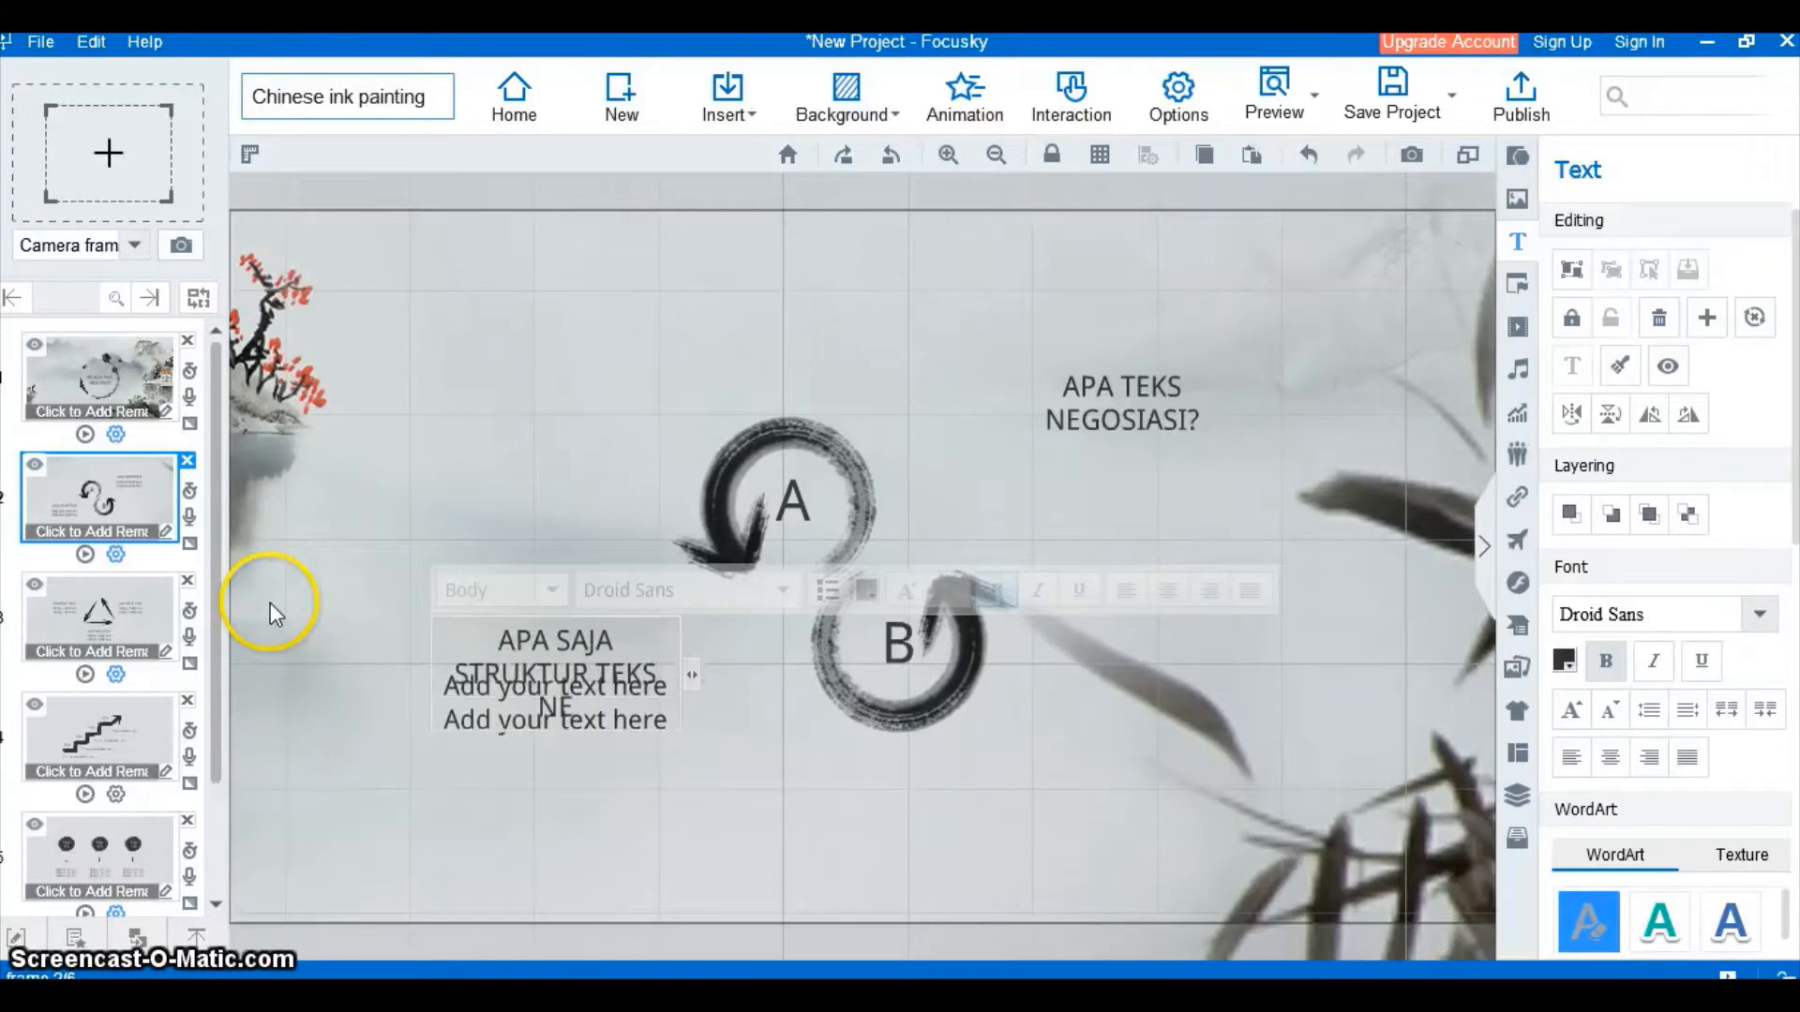
type("I")
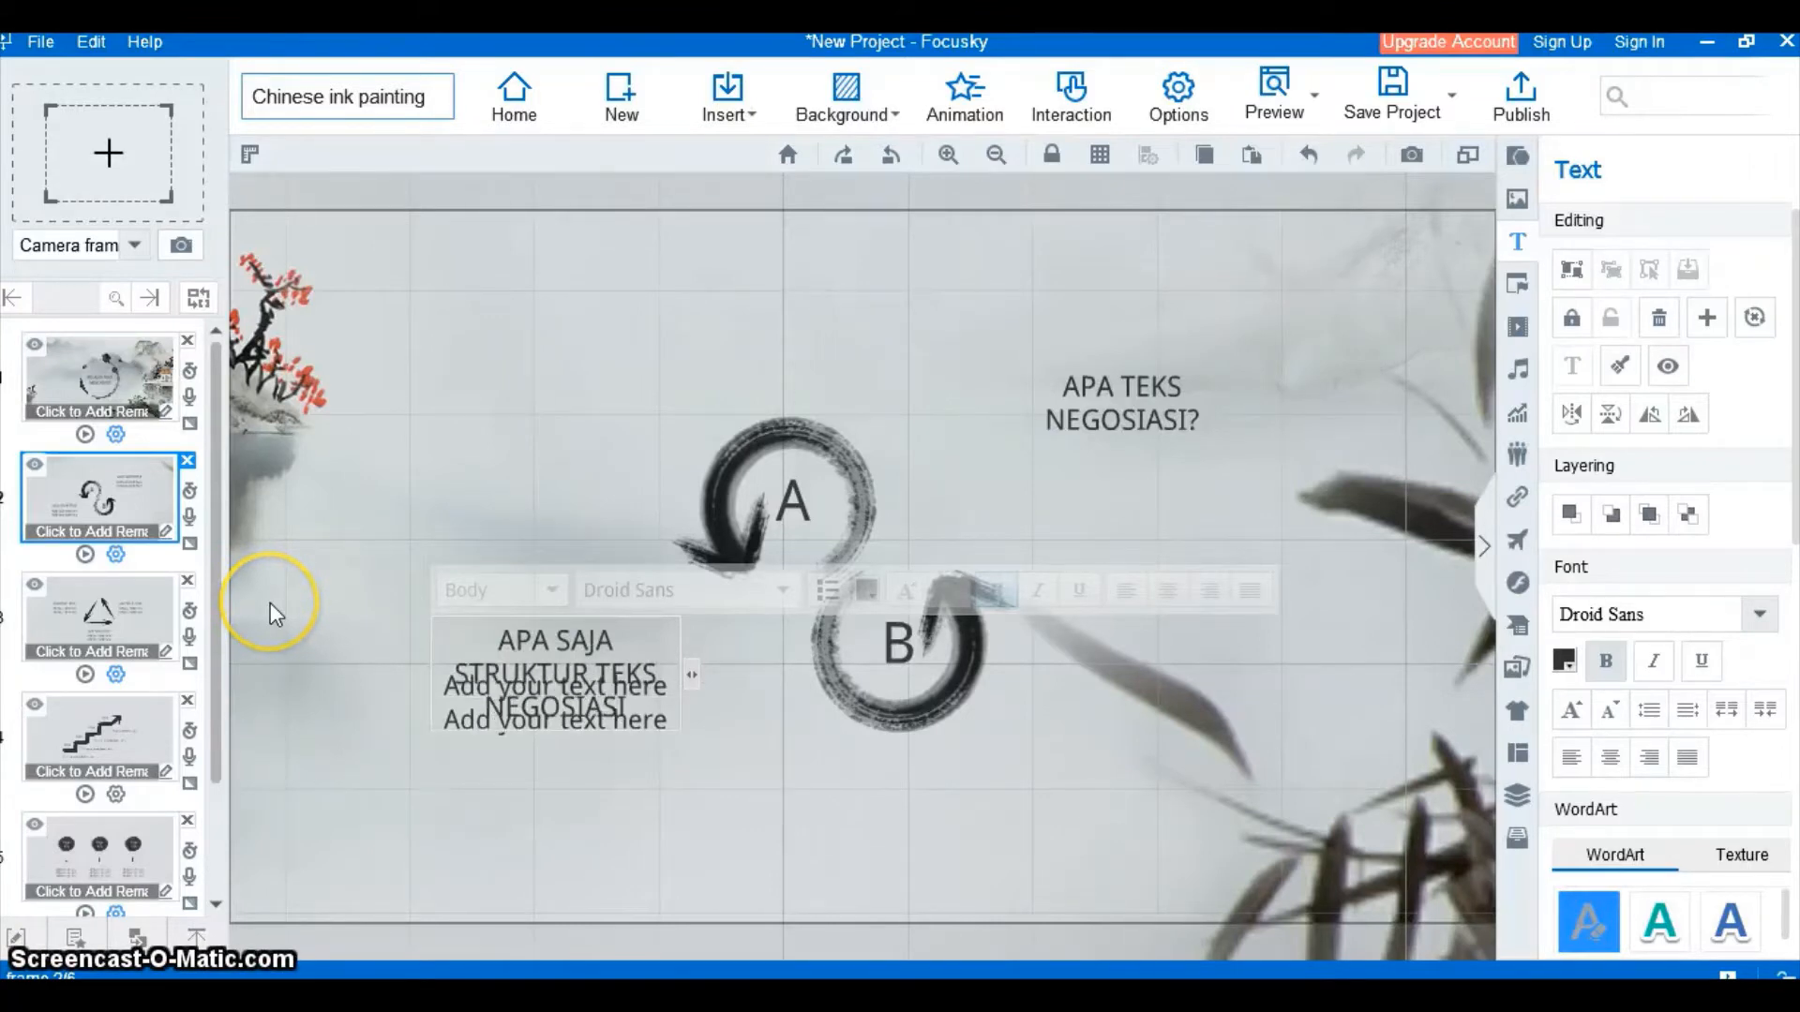
type("?")
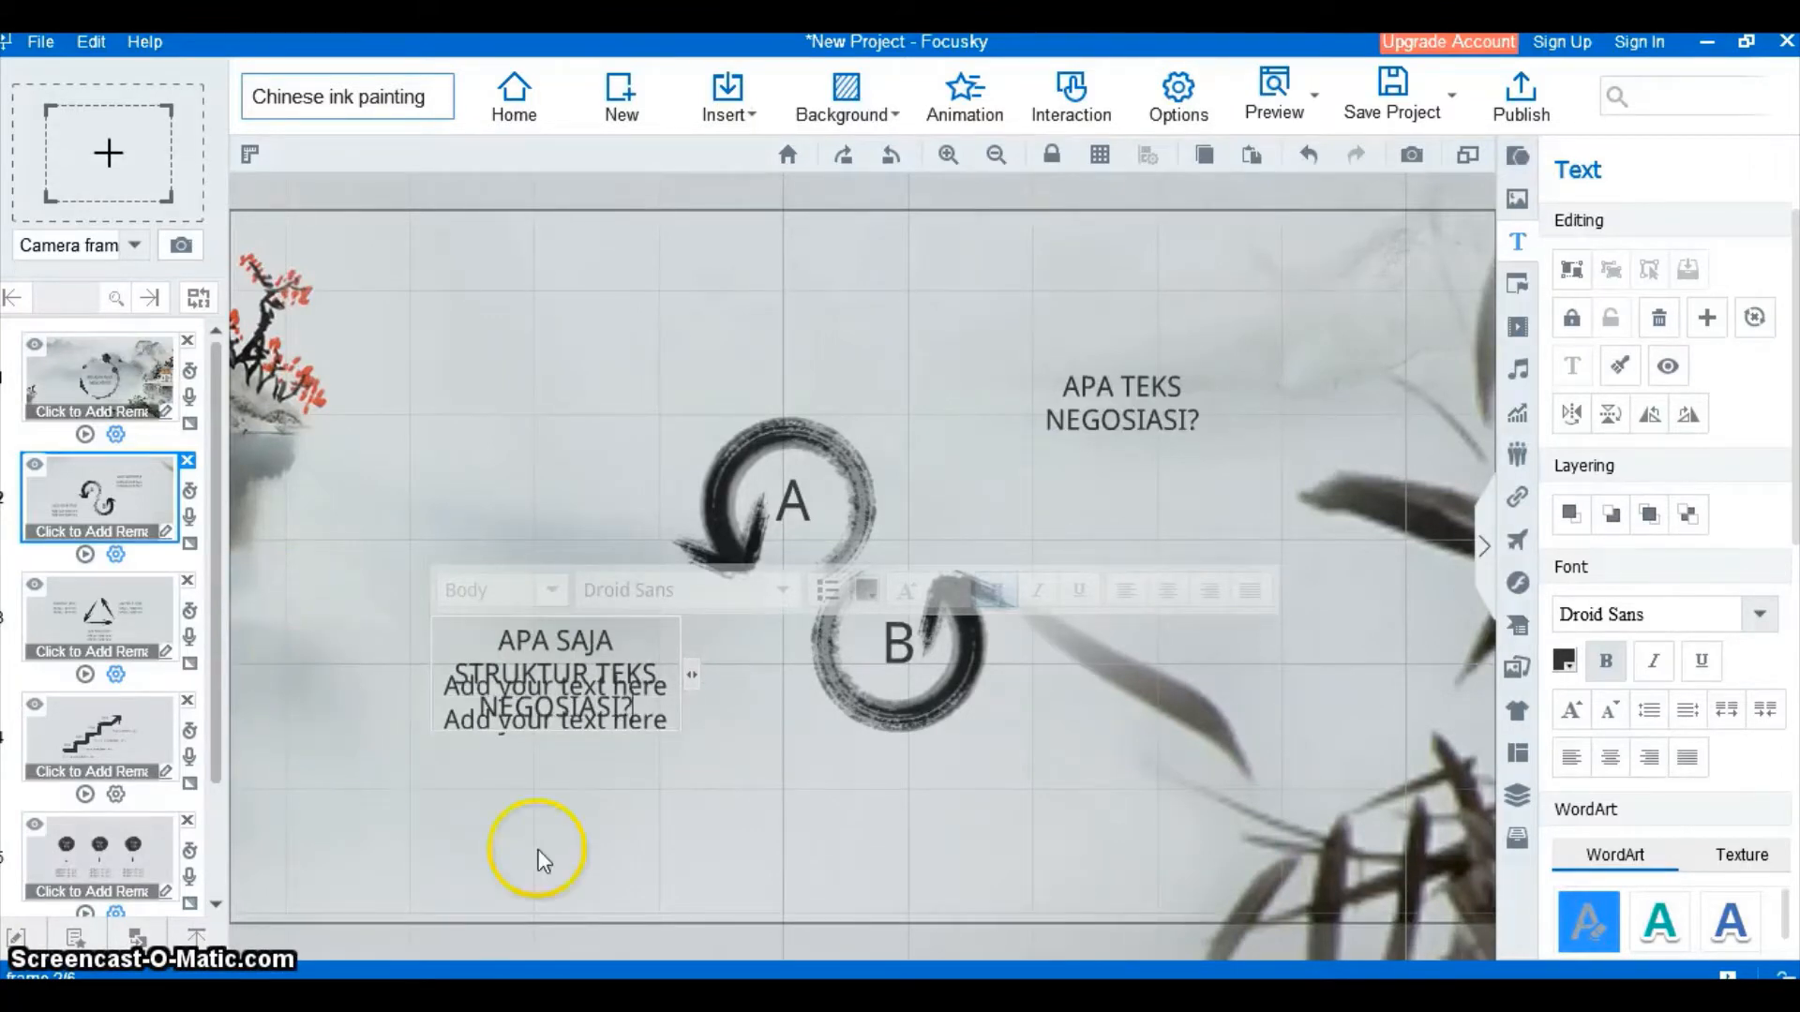
left_click(611, 790)
Delete the two-line "Add your text here" placeholder overlapping the "APA SAJA STRUKTUR TEKS NEGOSIASI?" title
left_click(463, 727)
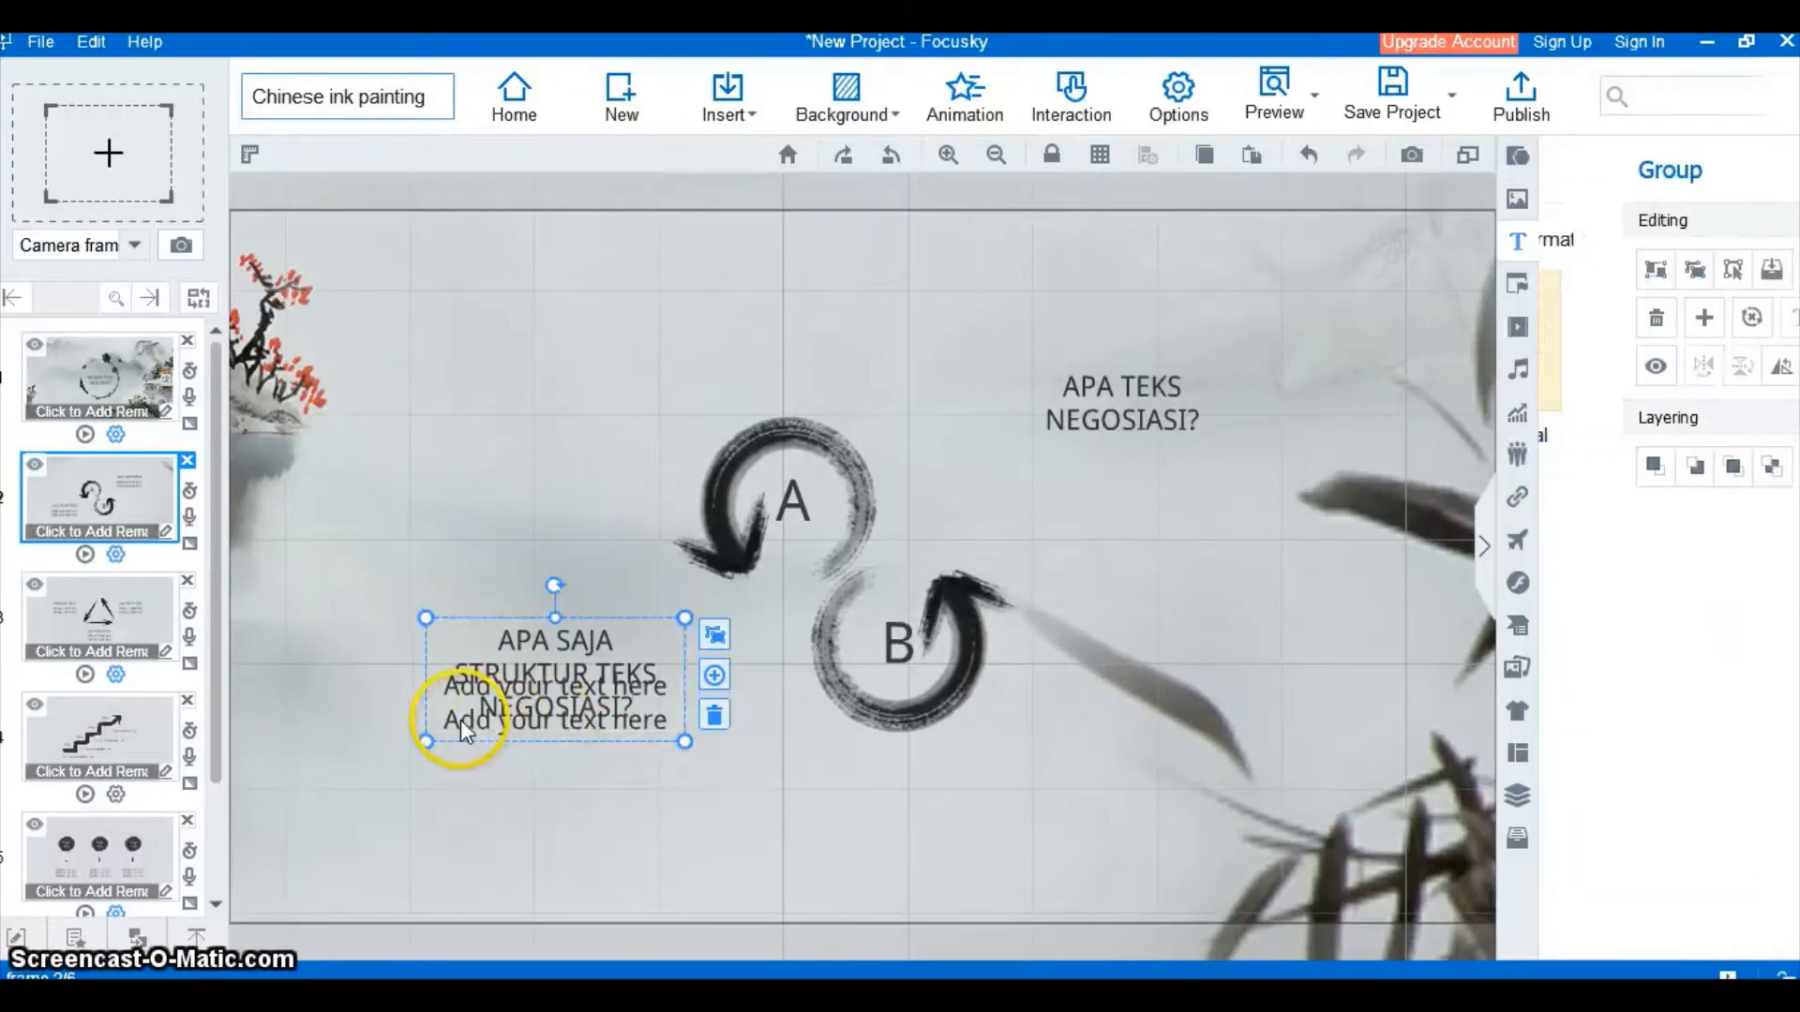
left_click(461, 729)
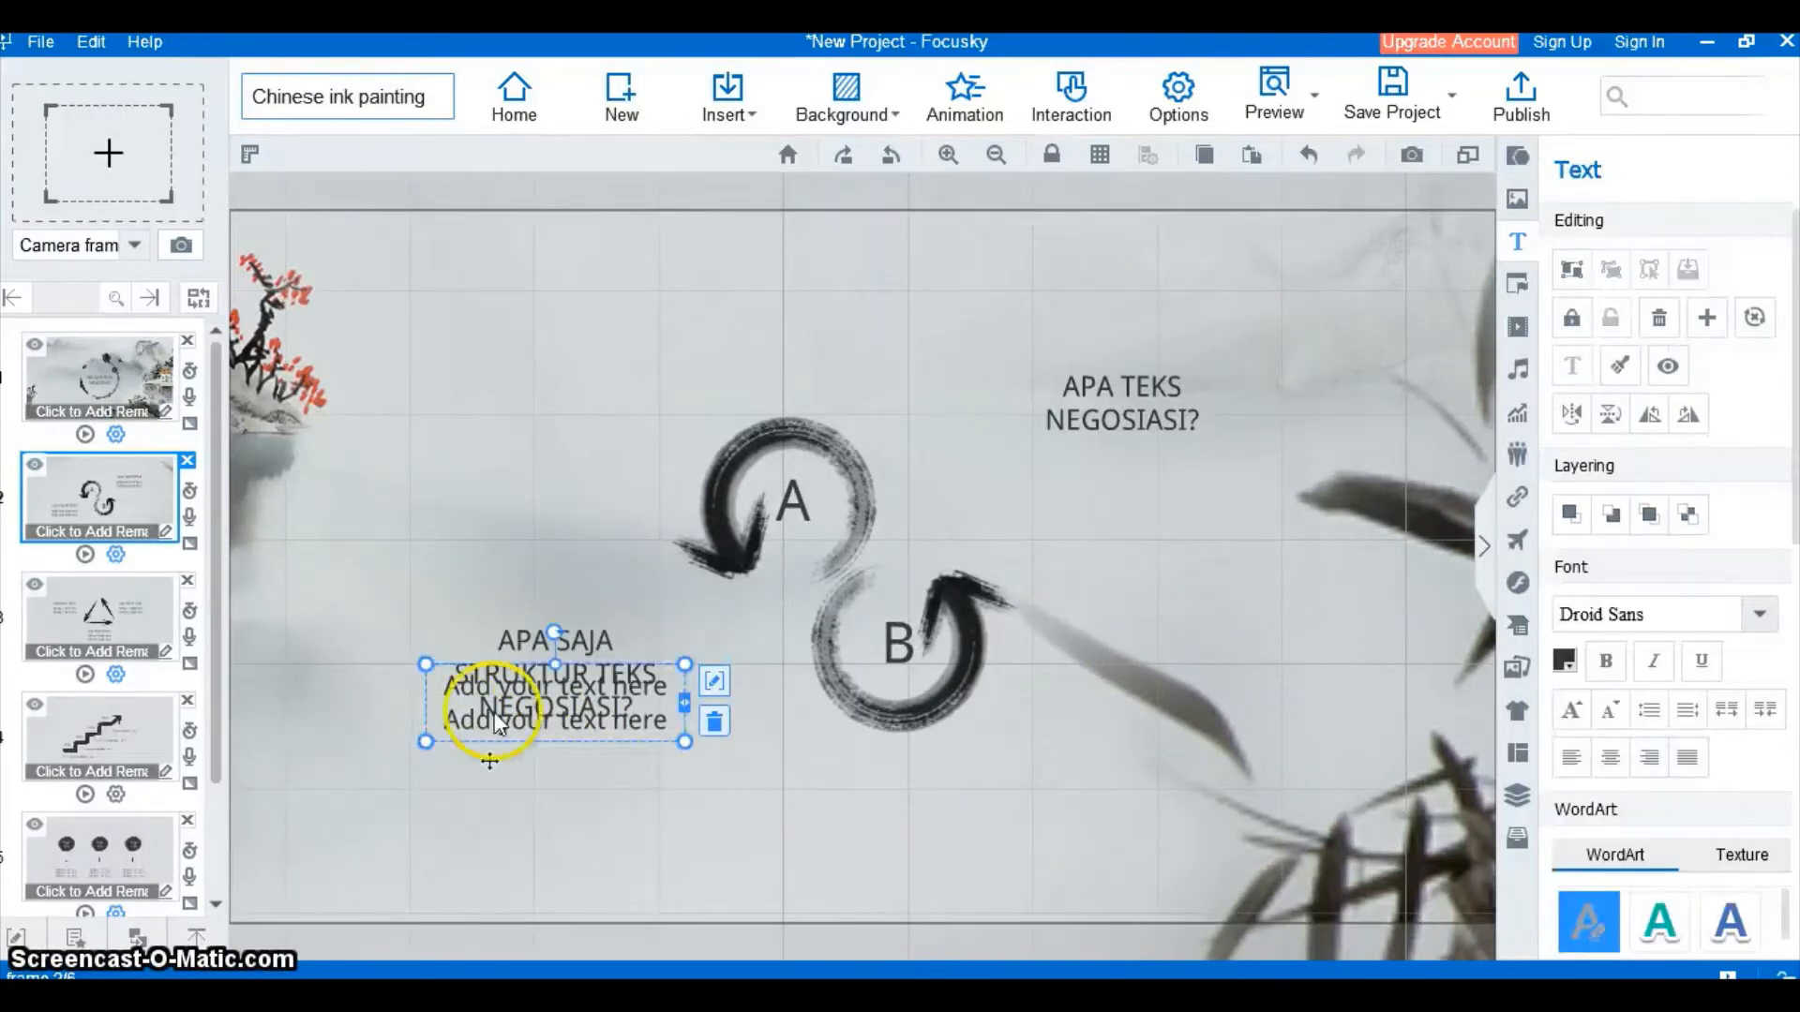
left_click(713, 694)
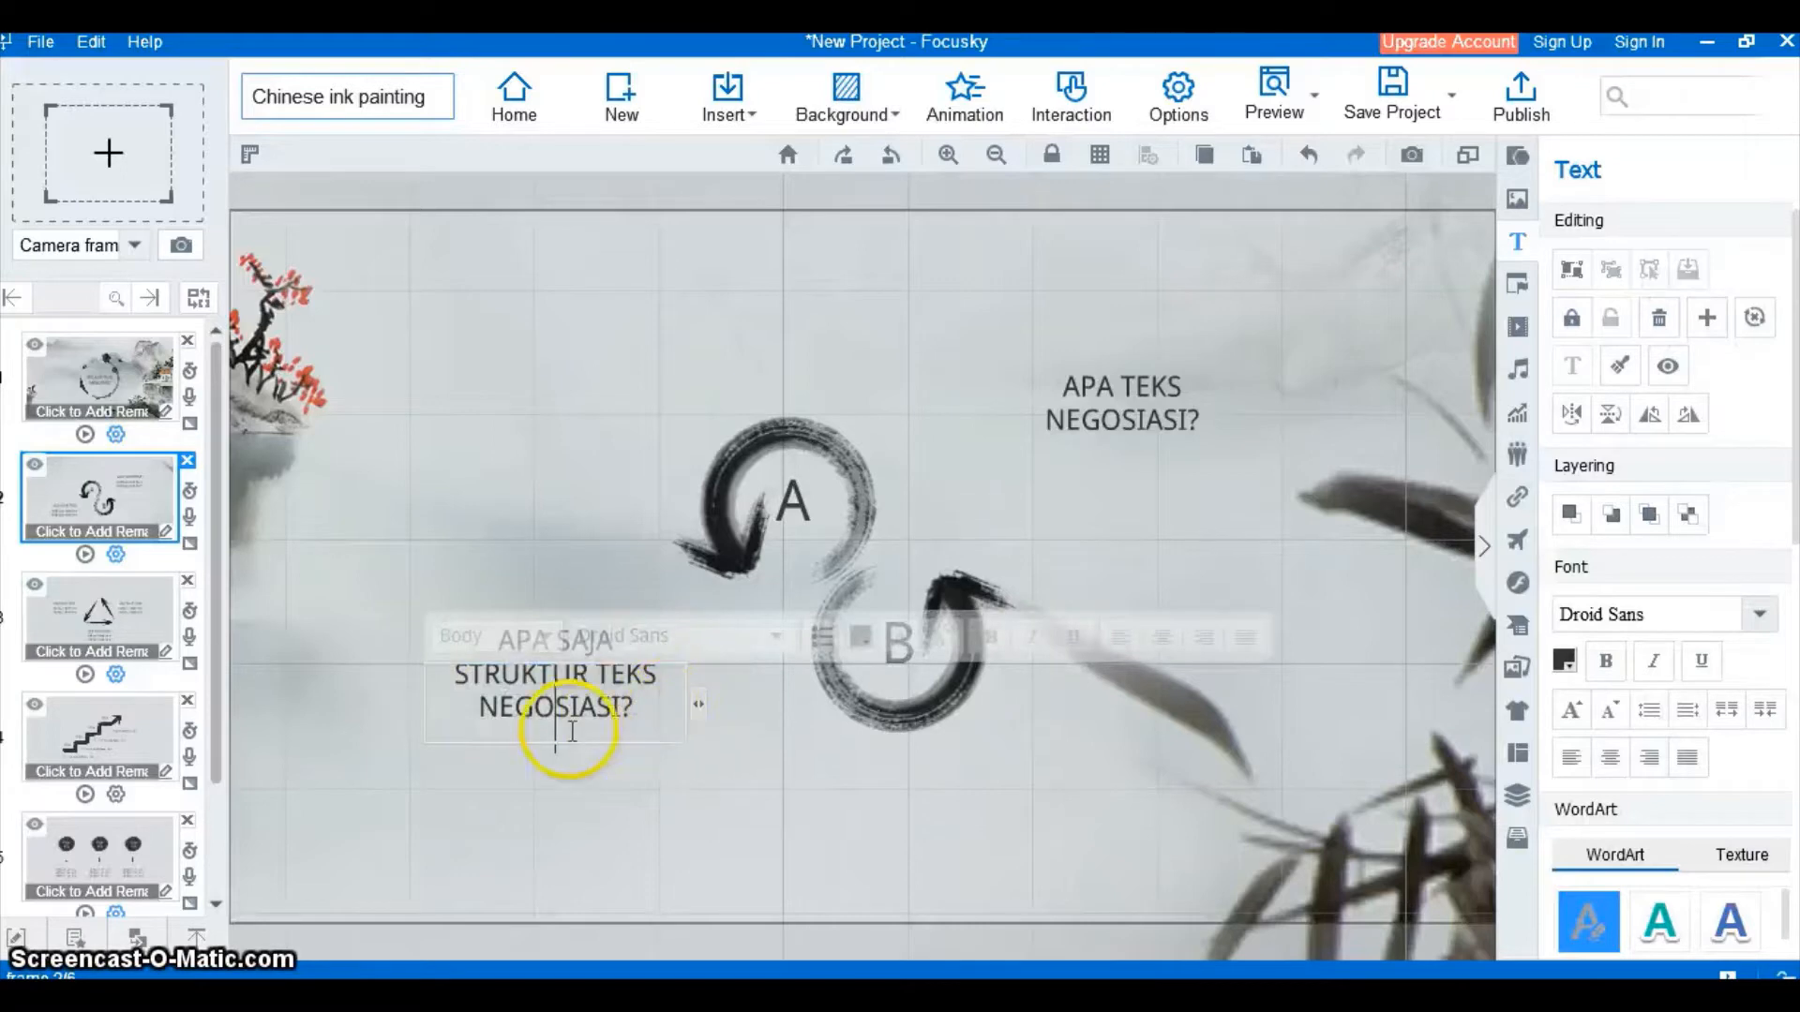
key("ctrl+a")
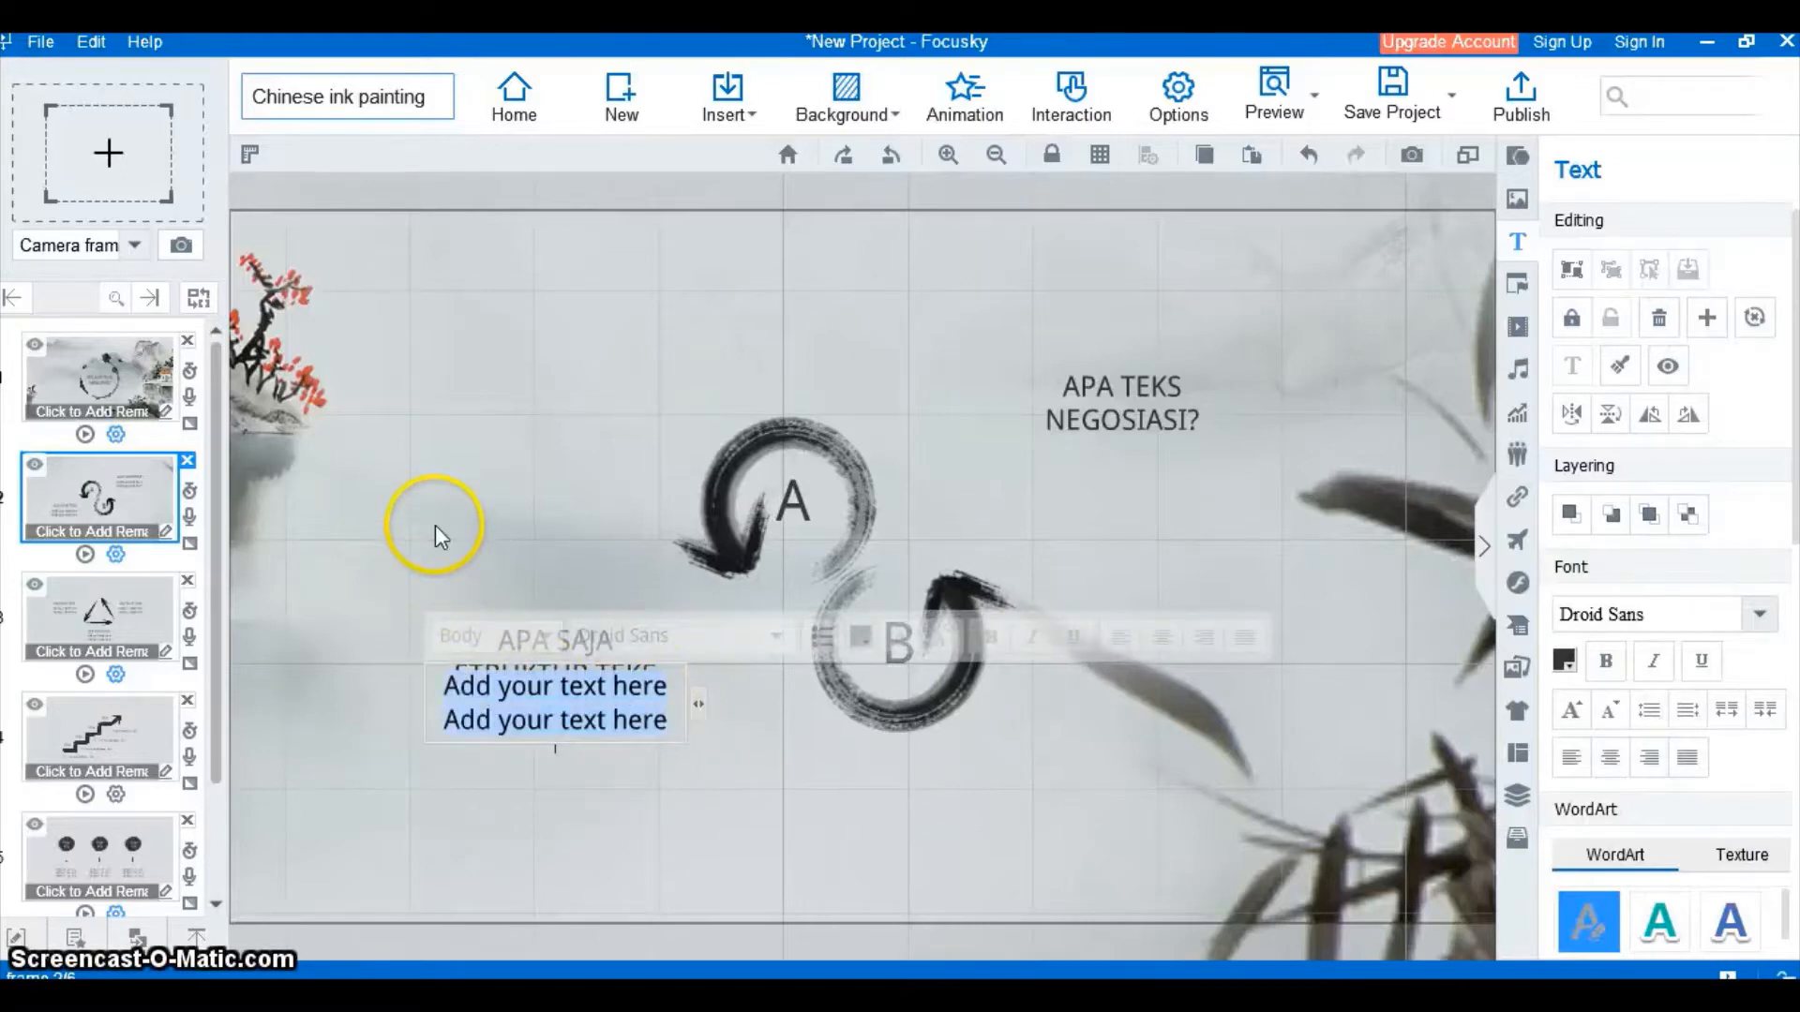
type("STRUKTUR TEKS NEGOSIASI?")
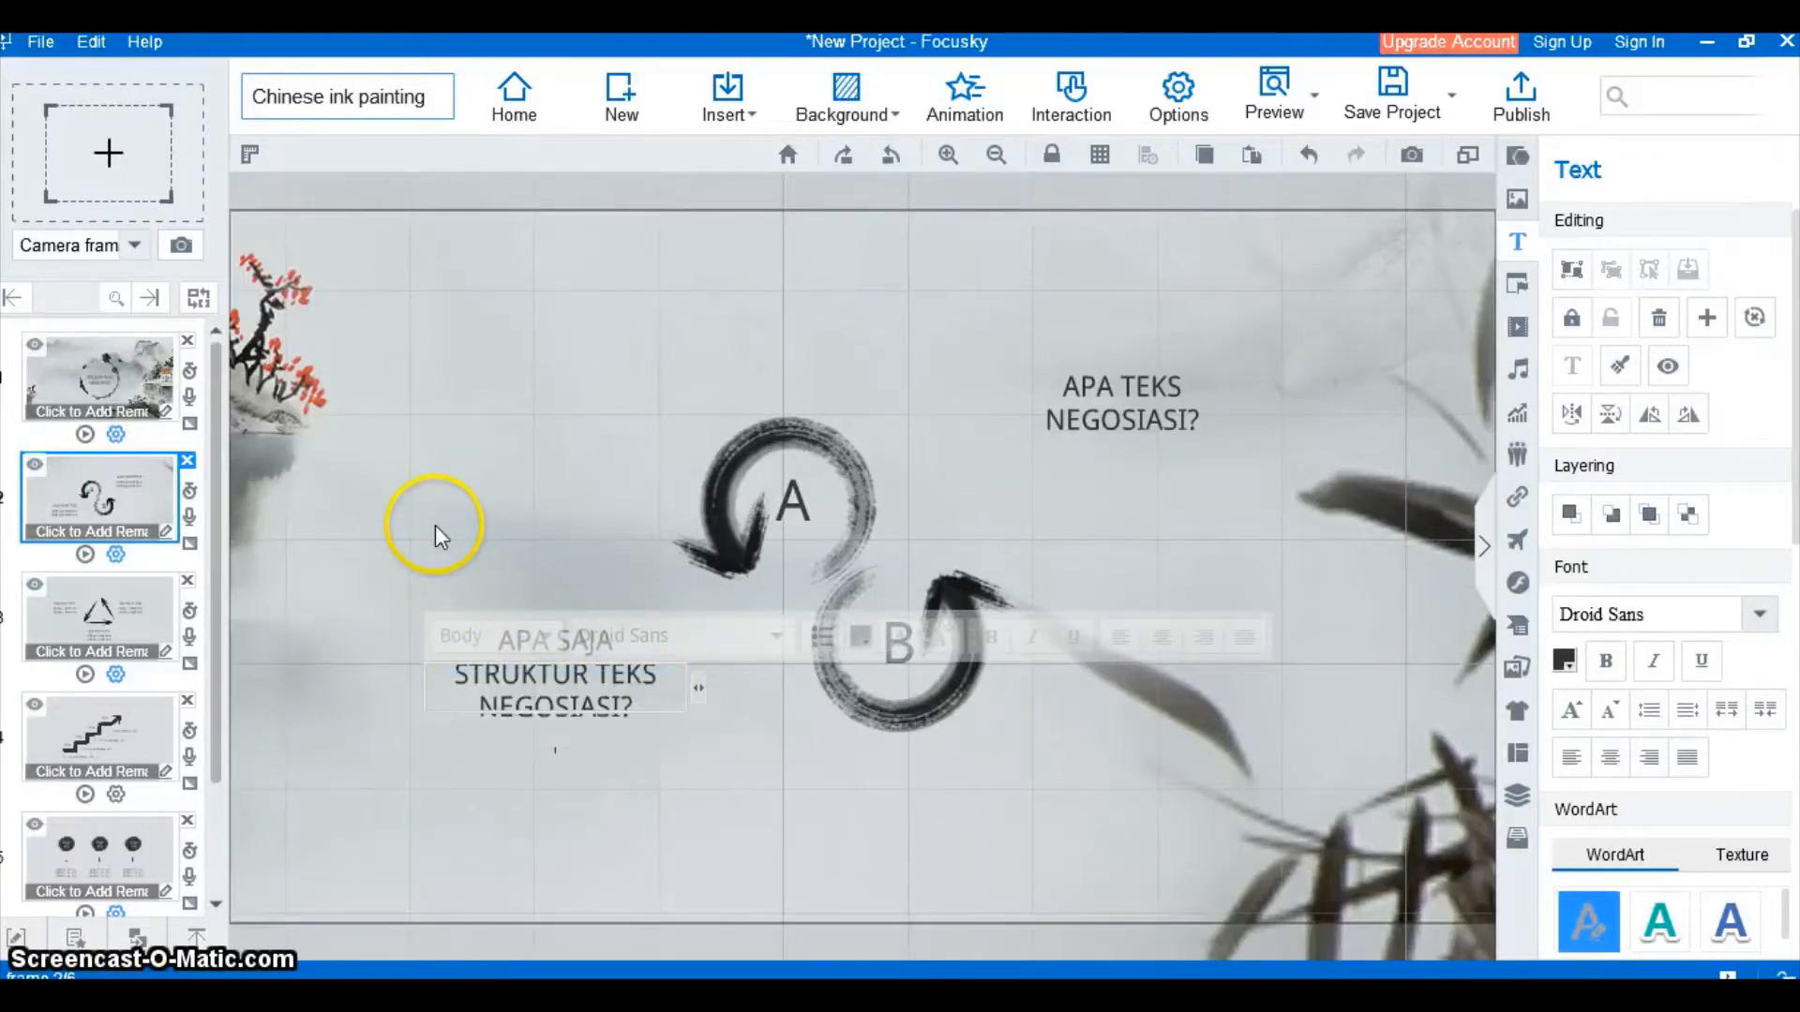
left_click(485, 557)
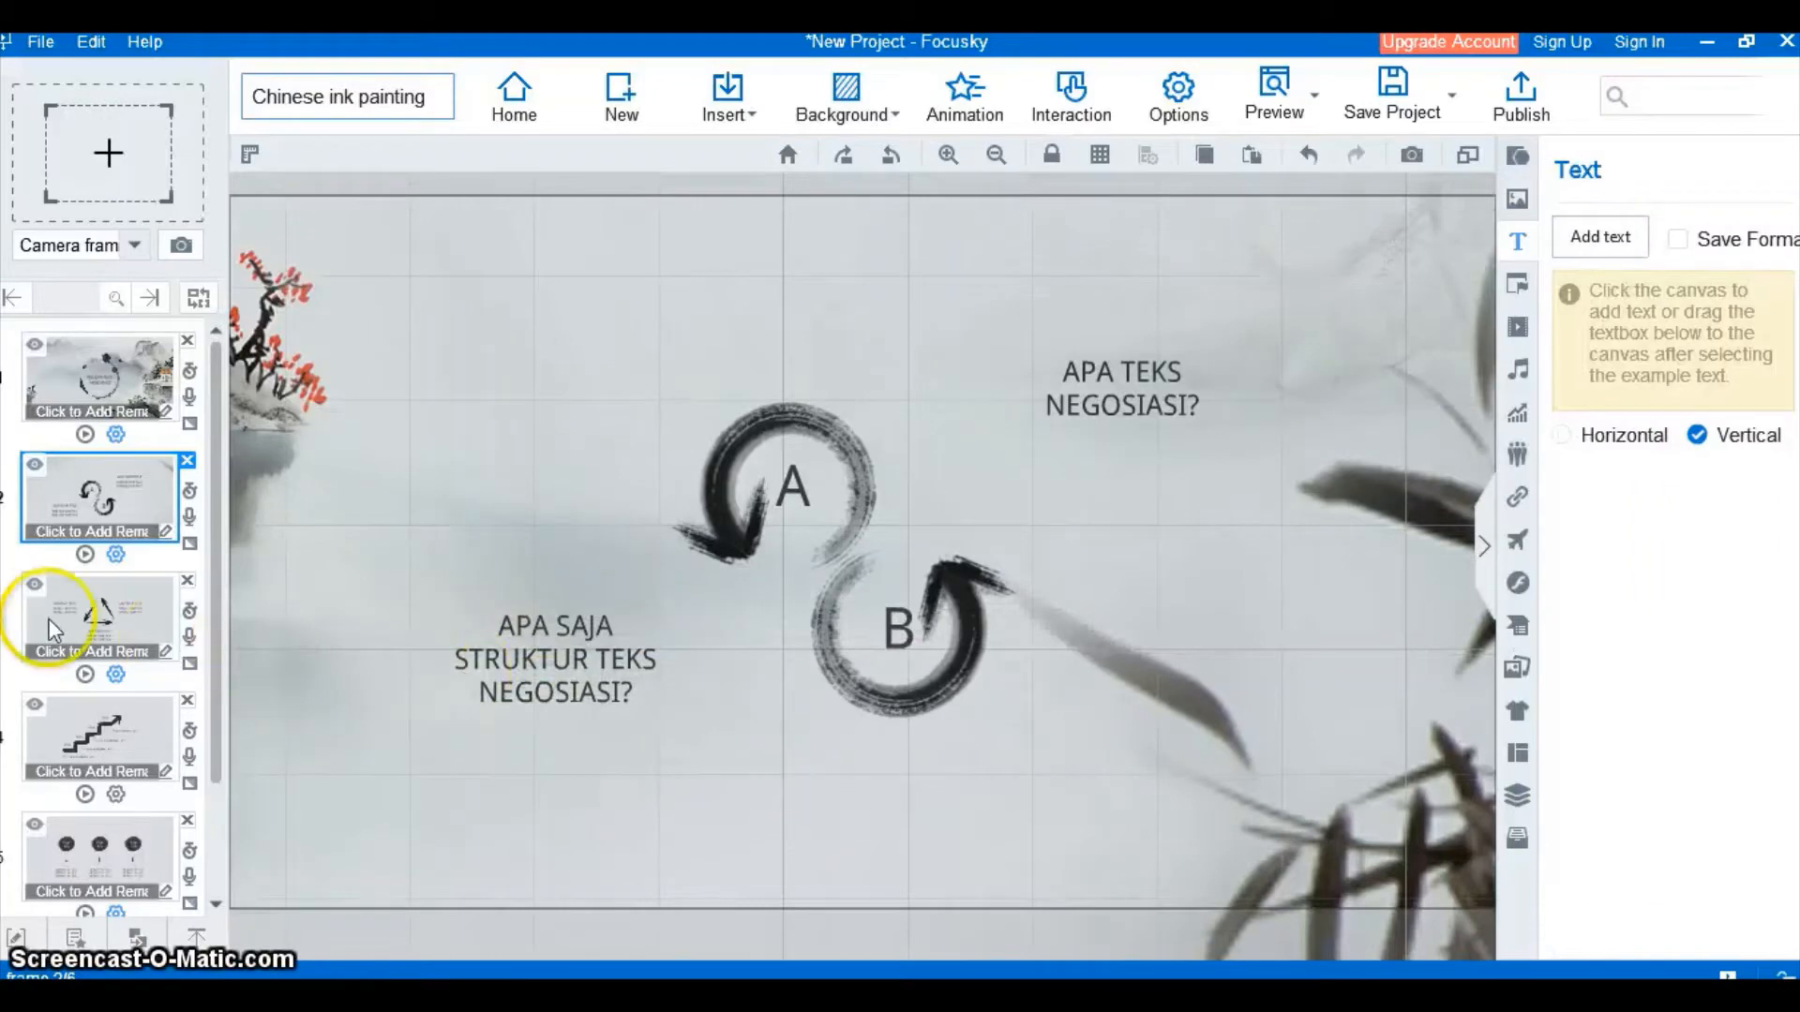
On the third slide, insert the content layout with the blue bridge picture and "Customized Style" text, and move it toward the slide's lower-right area
left_click(85, 611)
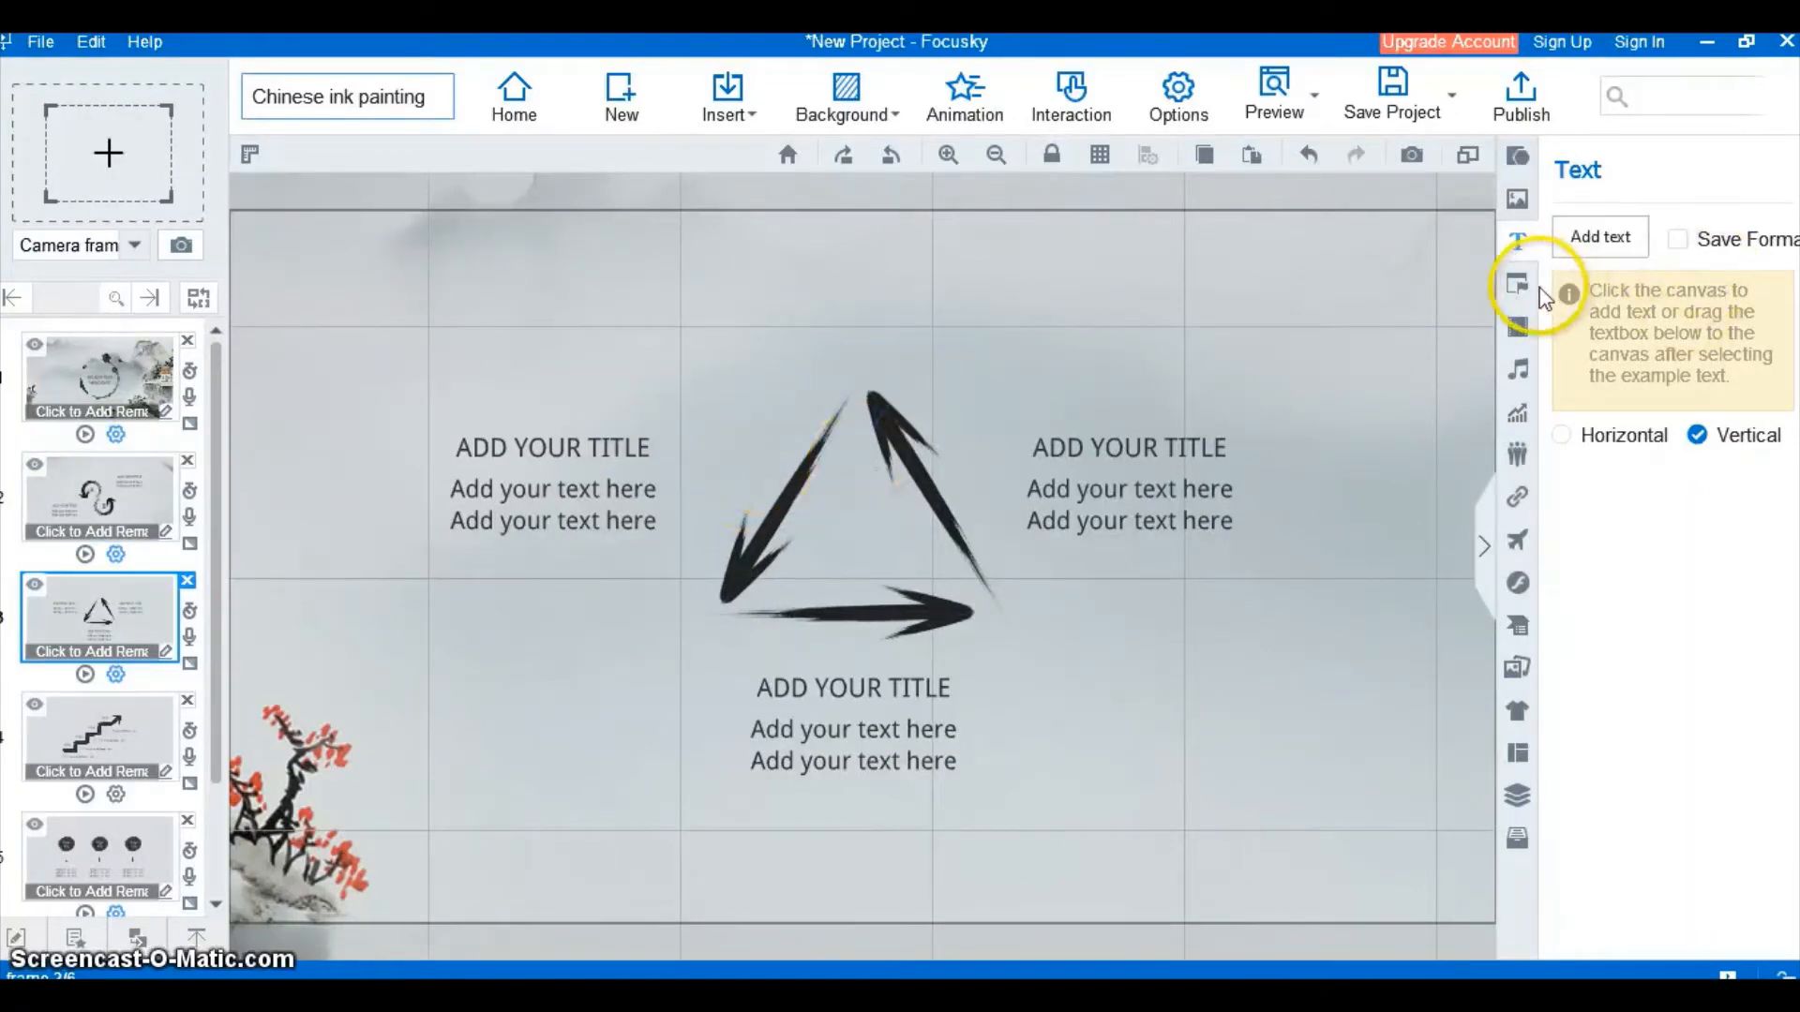
left_click(1513, 289)
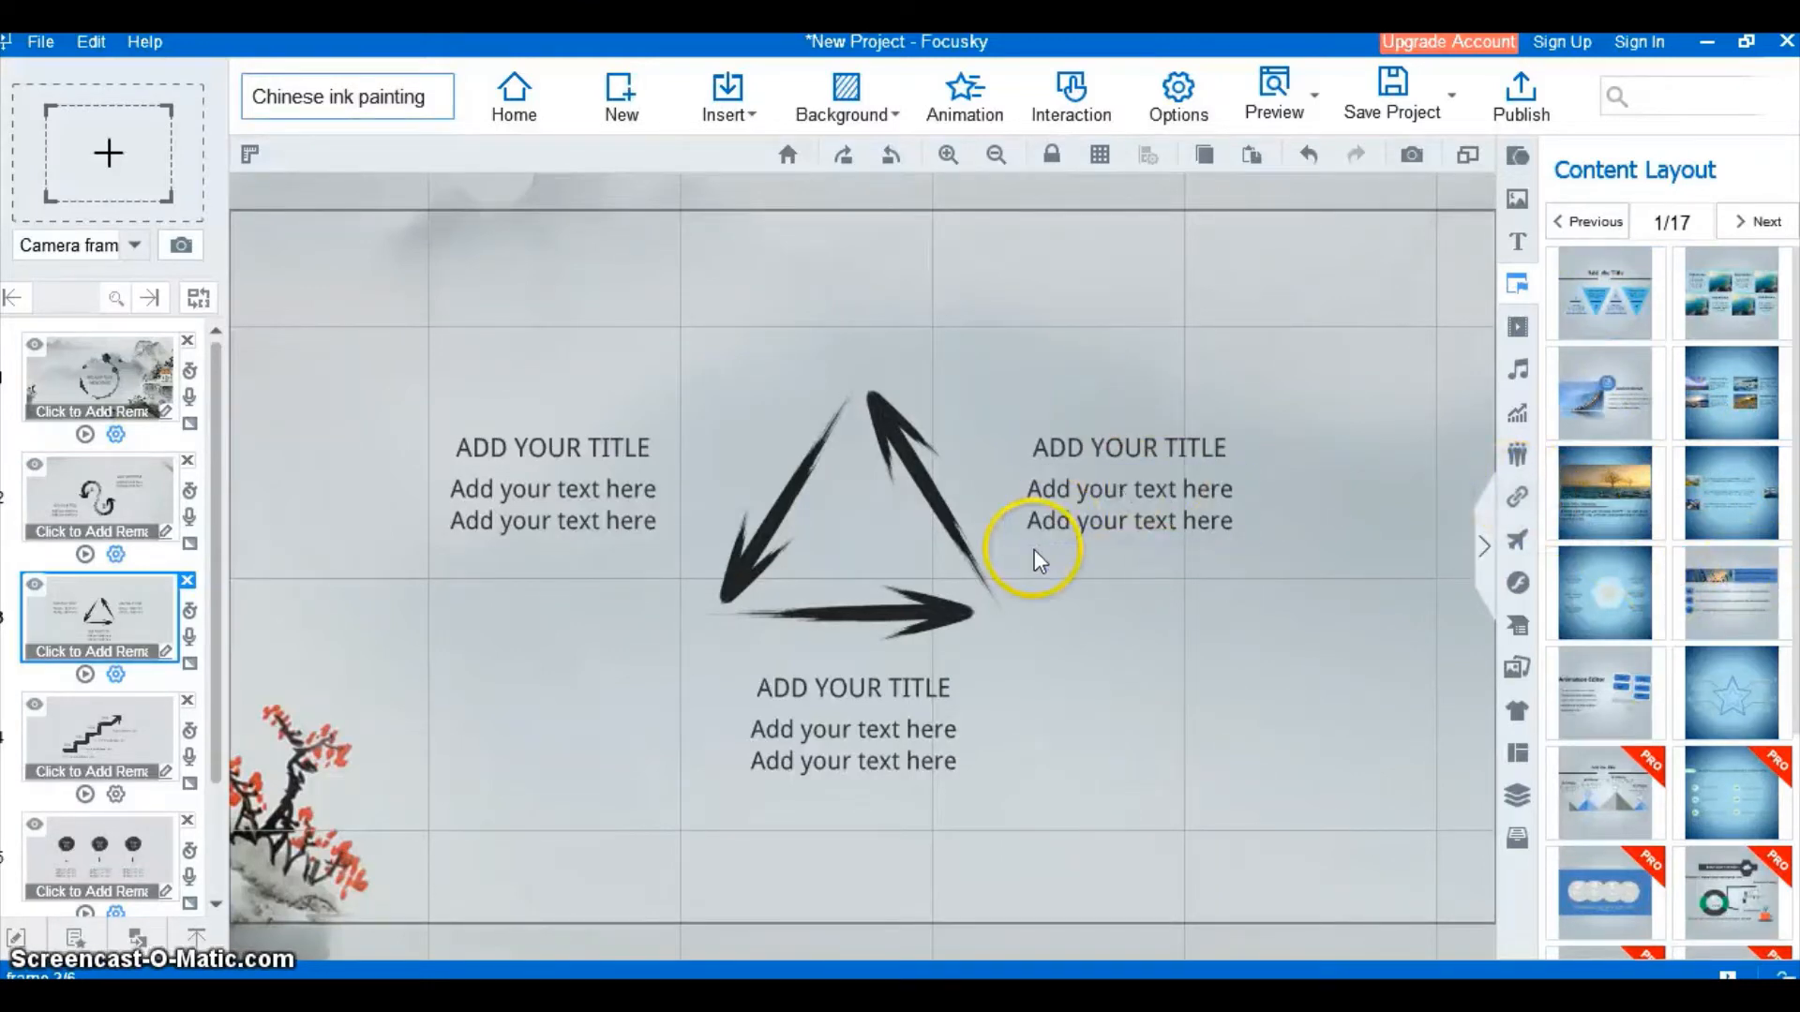
left_click(1601, 389)
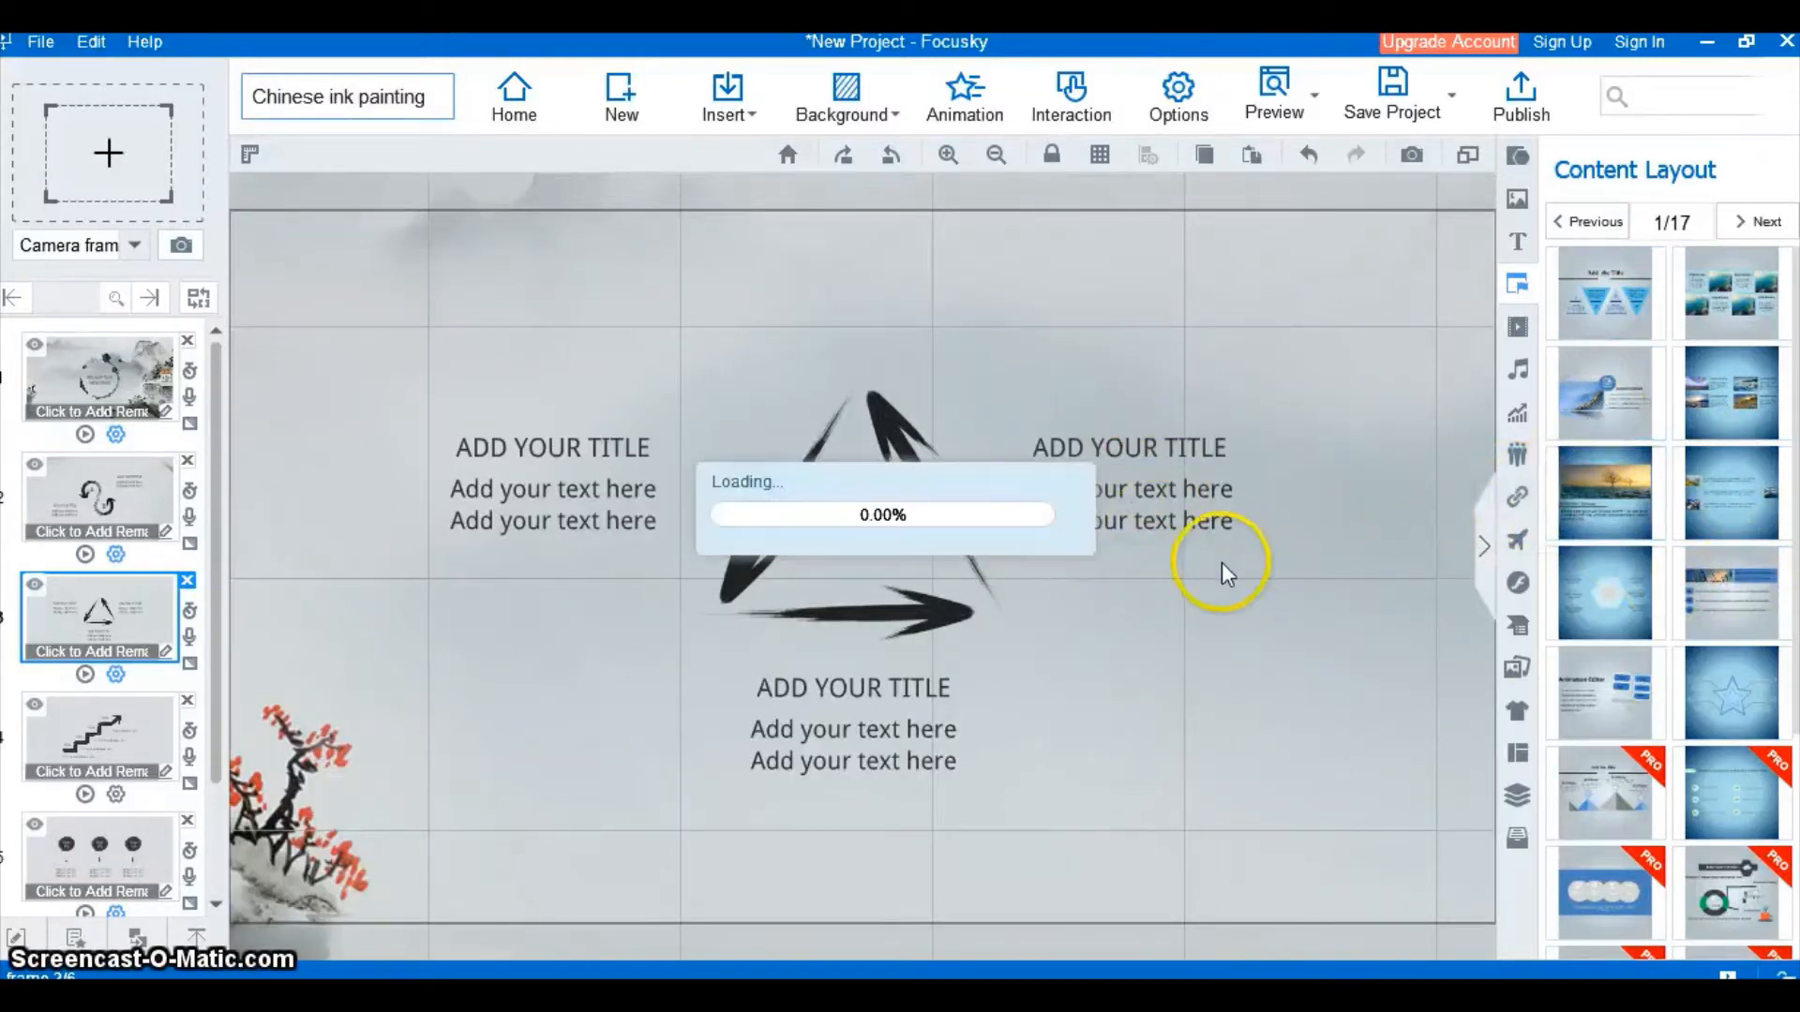
left_click(1196, 694)
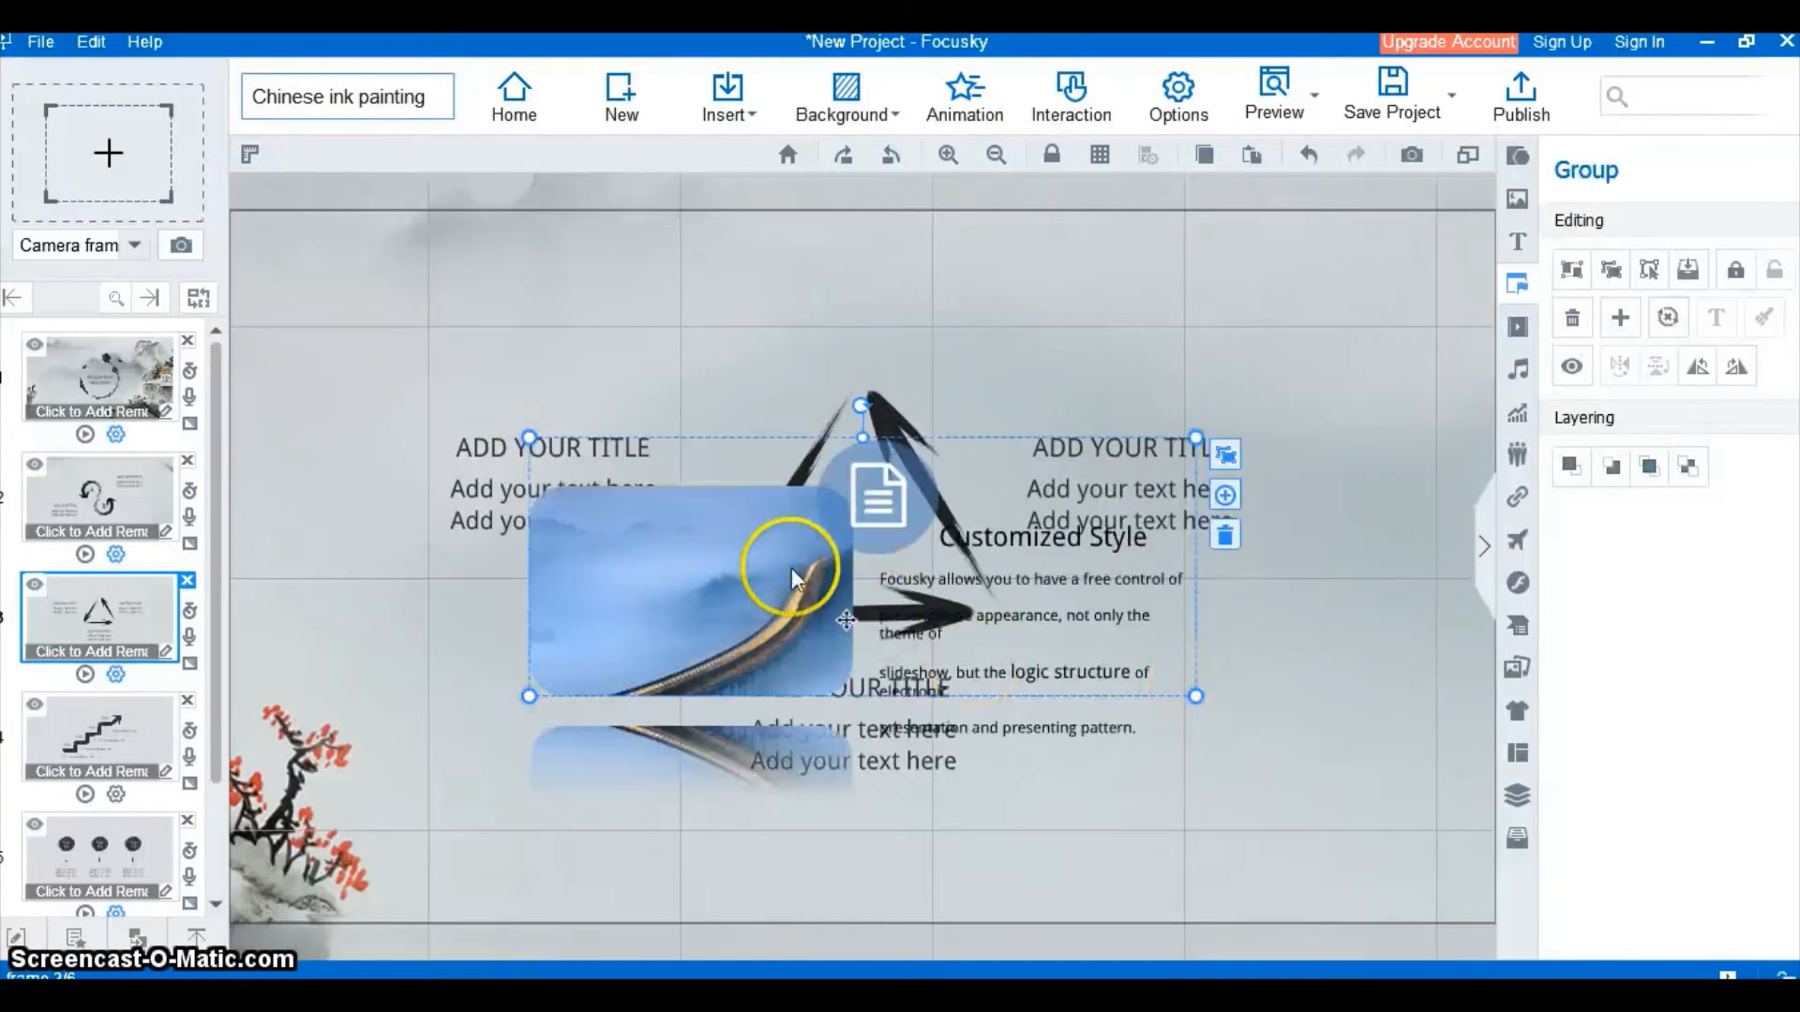
left_click_drag(713, 562, 1136, 718)
Delete the "Add your text here" and "ADD YOUR TITLE" placeholders on the right side of the arrow triangle
left_click(1110, 486)
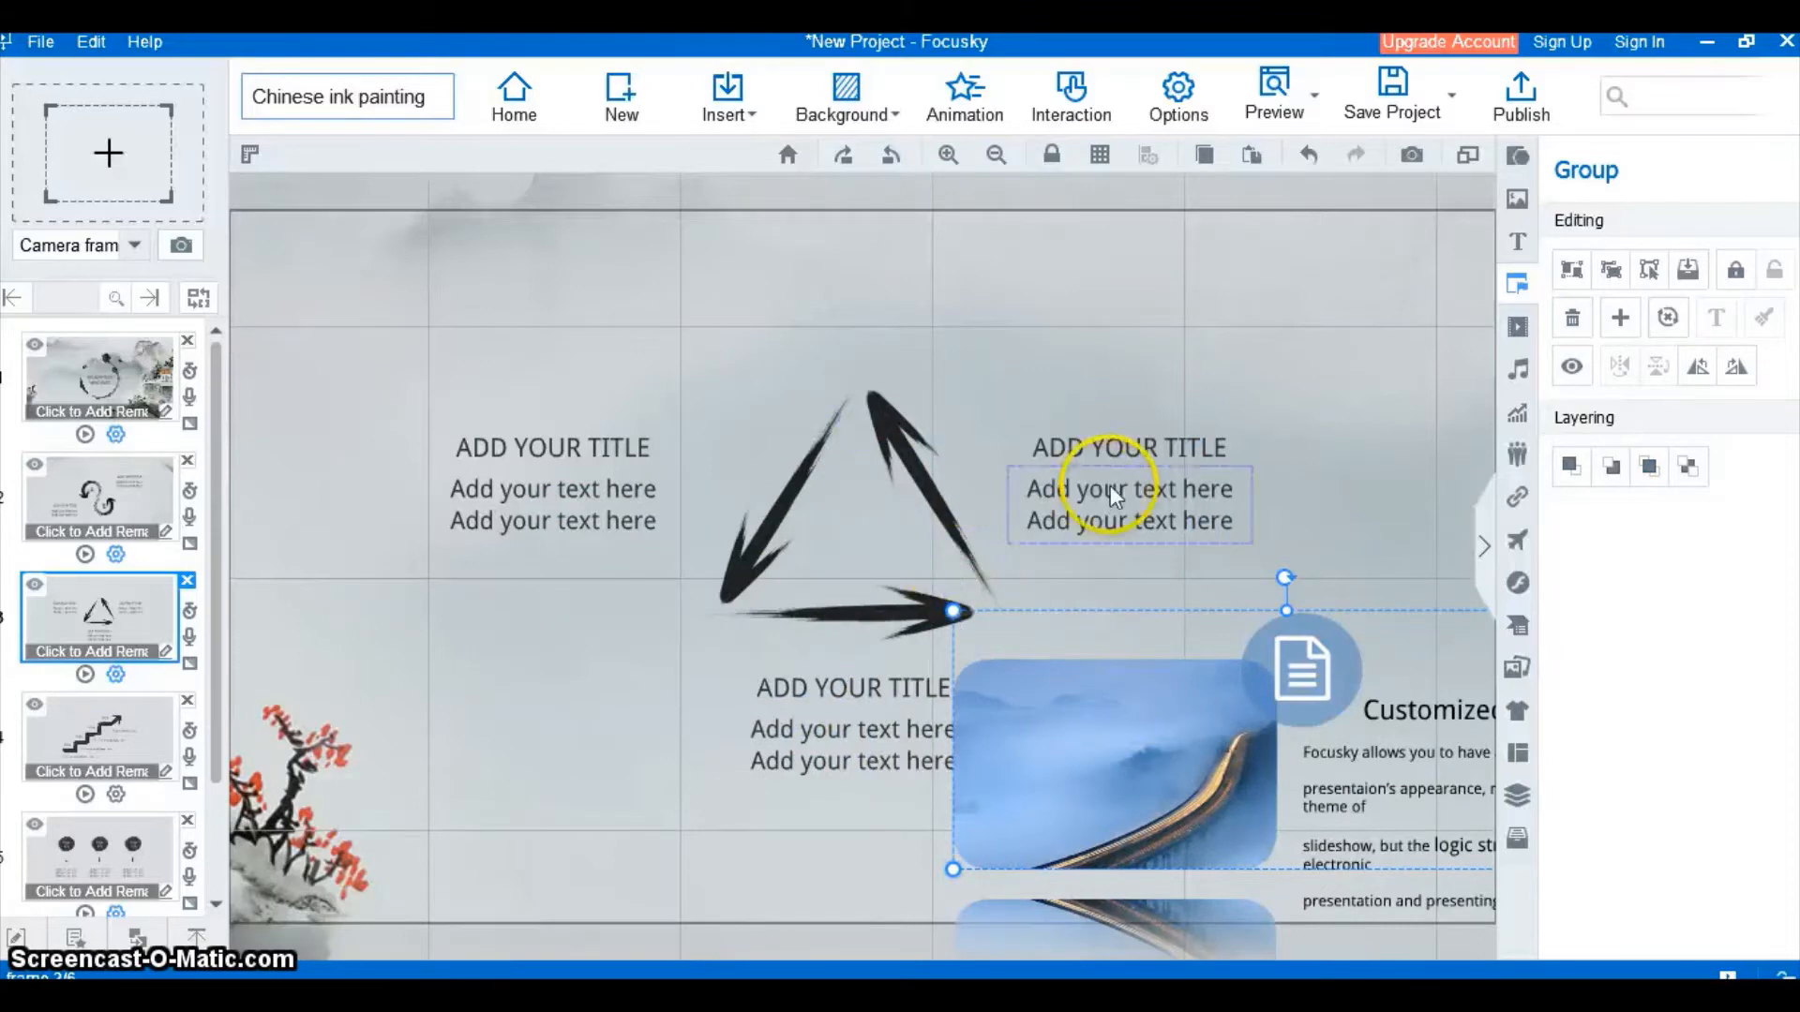
key("Delete")
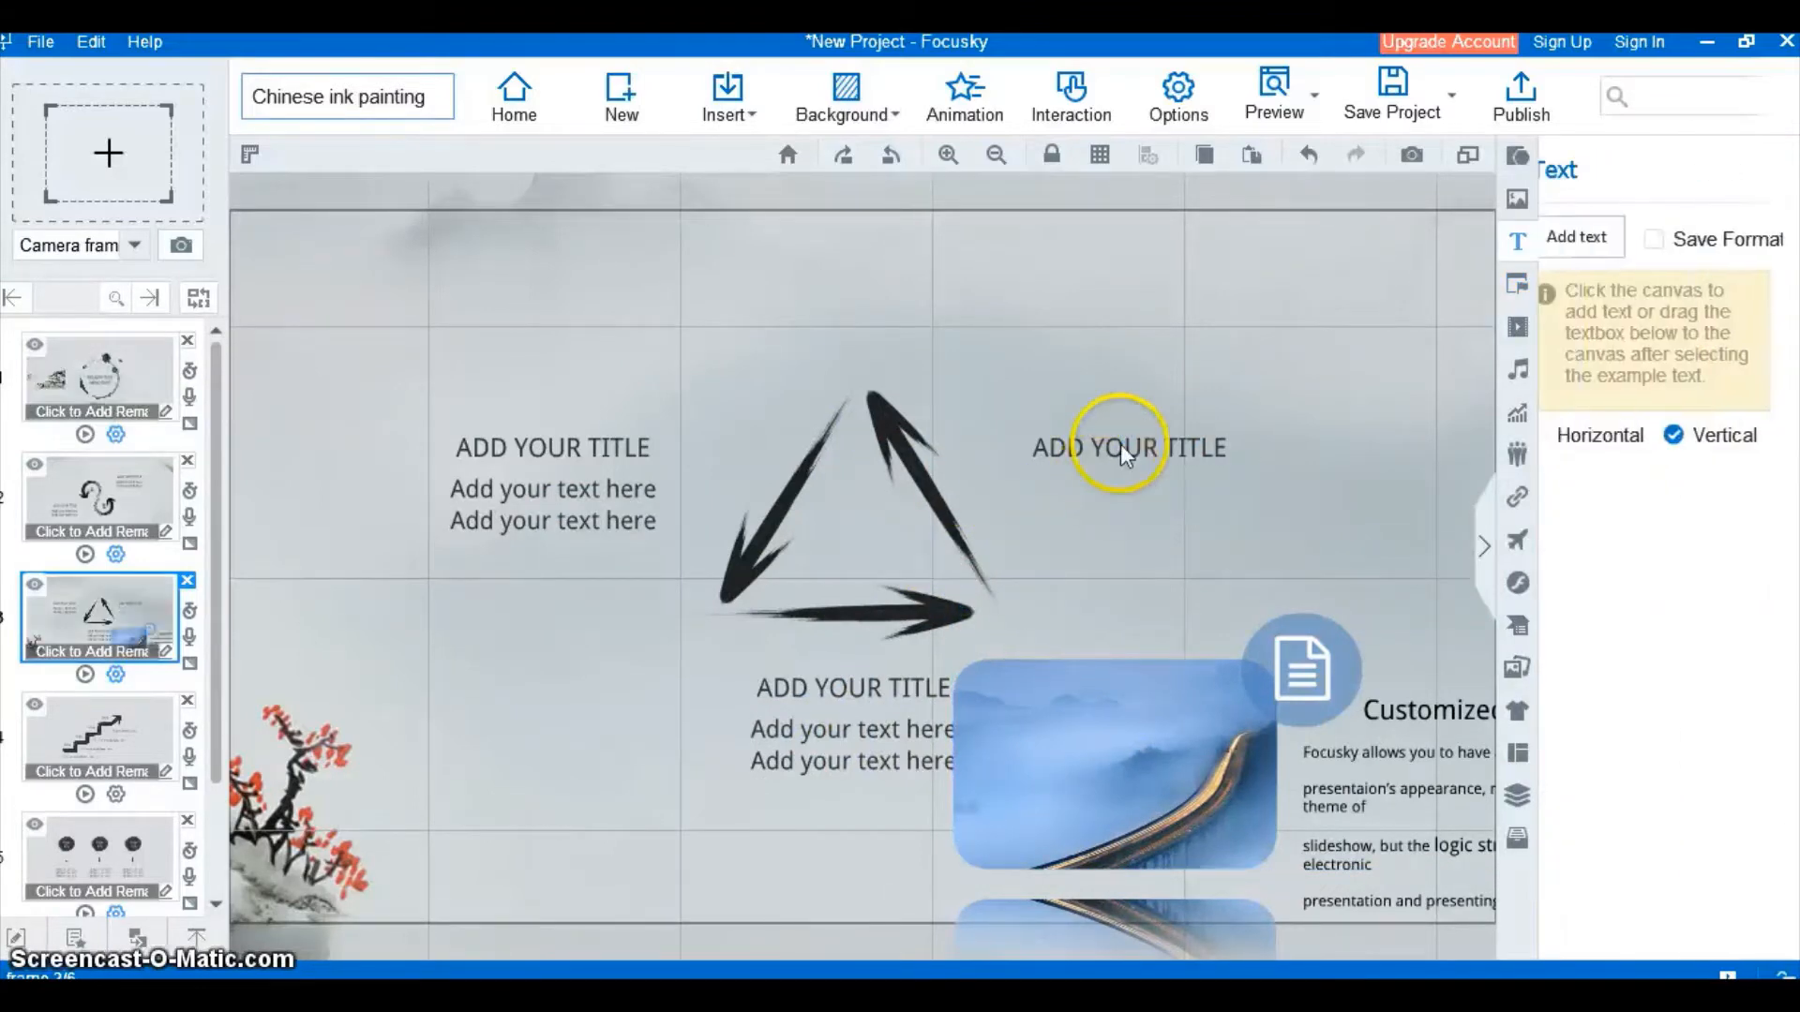
left_click(1123, 441)
key("Delete")
Move the "Customized Style" layout up over the arrow triangle and delete the triangle's left arrow
left_click(1169, 741)
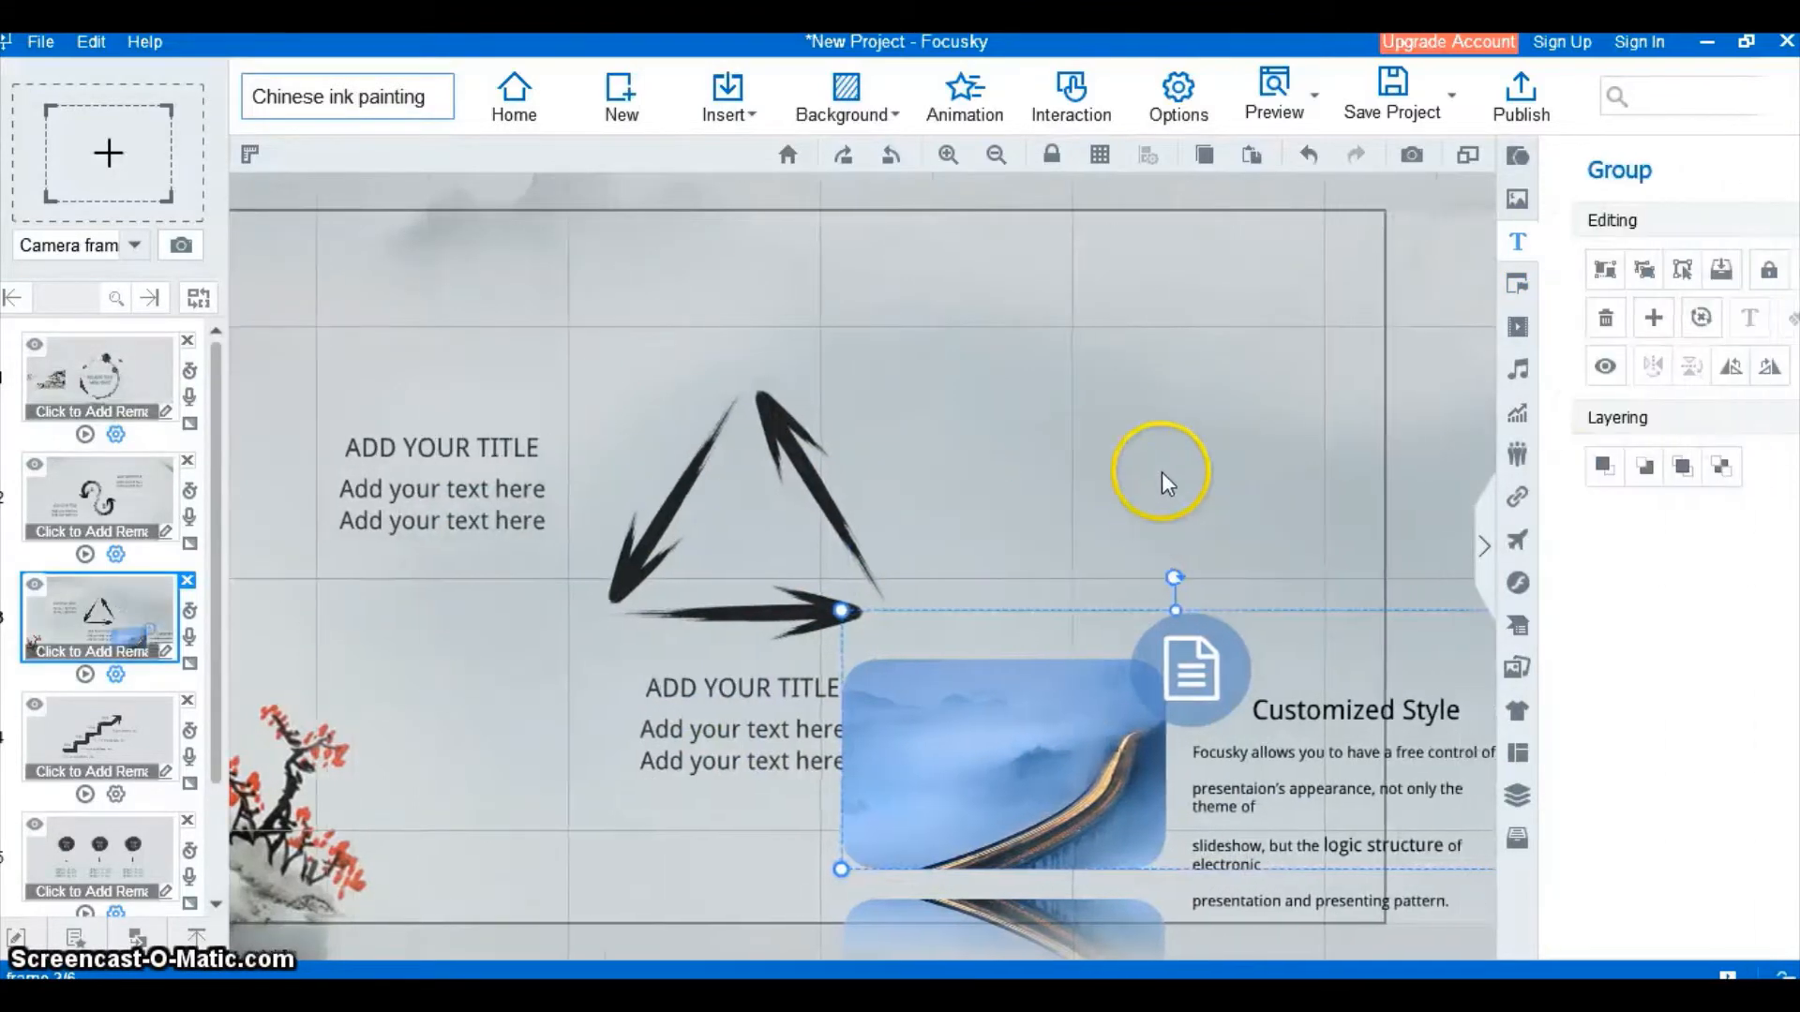
left_click_drag(1108, 525, 873, 451)
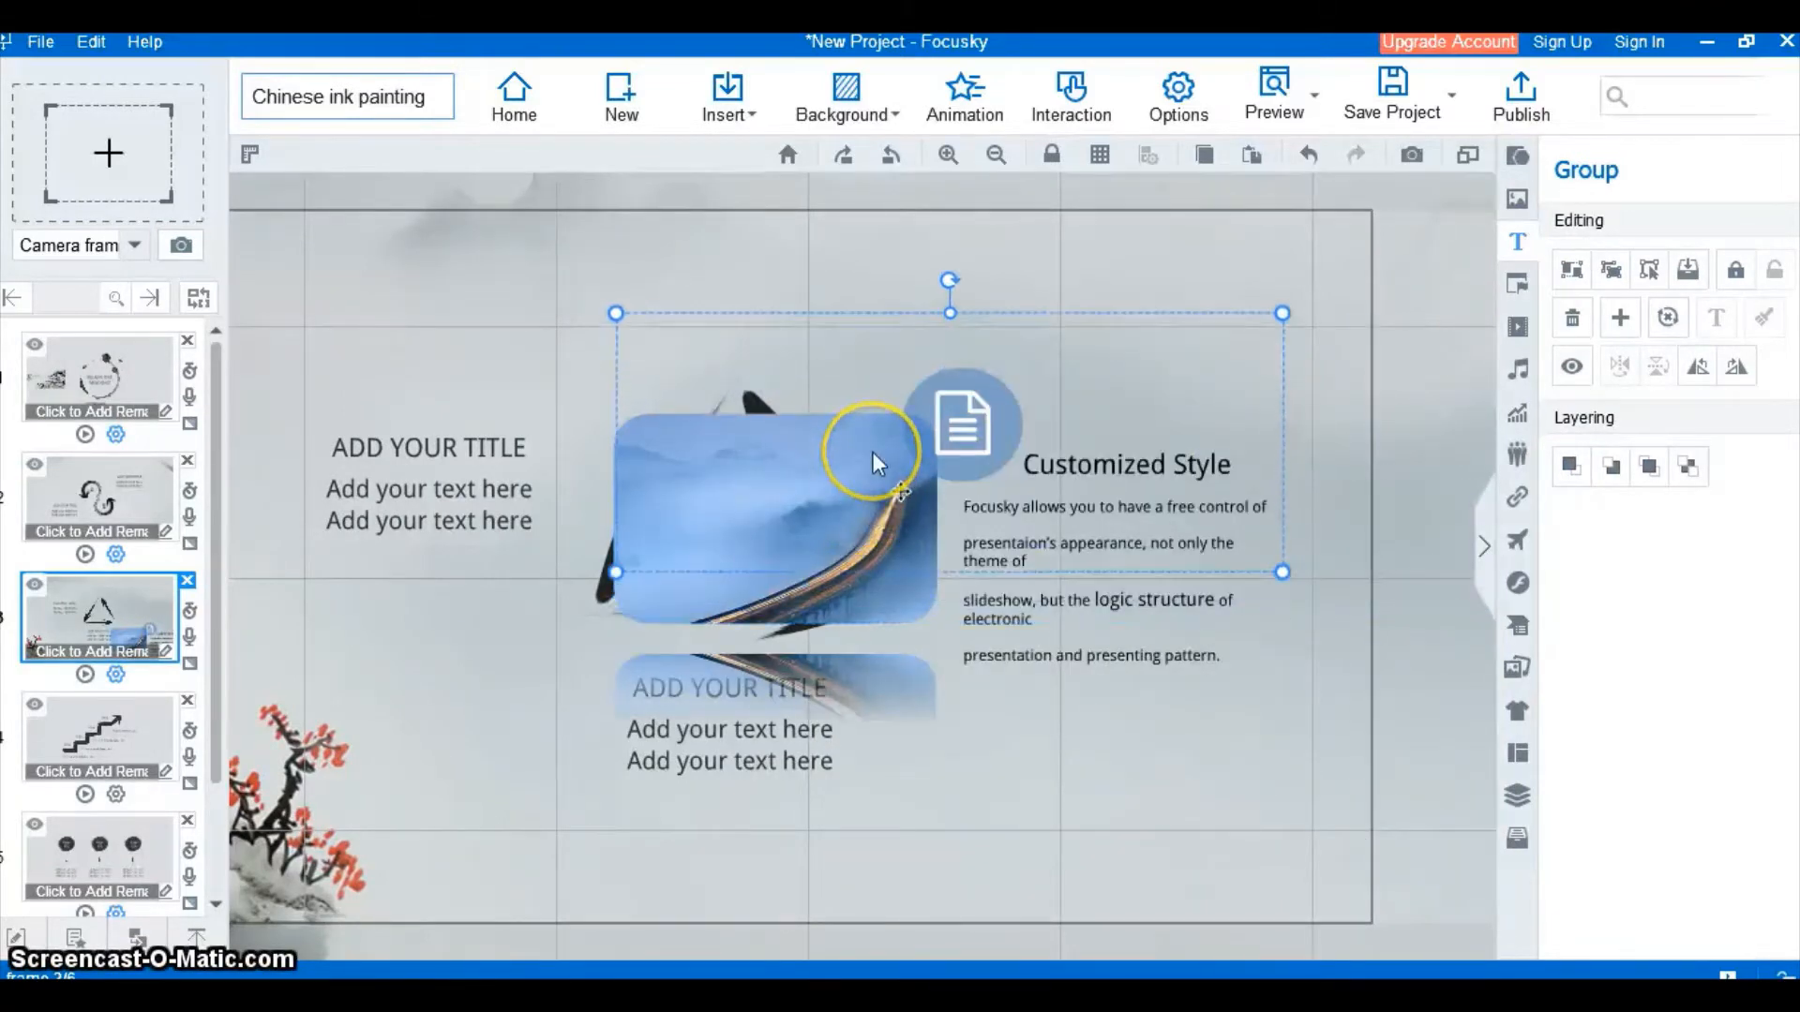
left_click(604, 593)
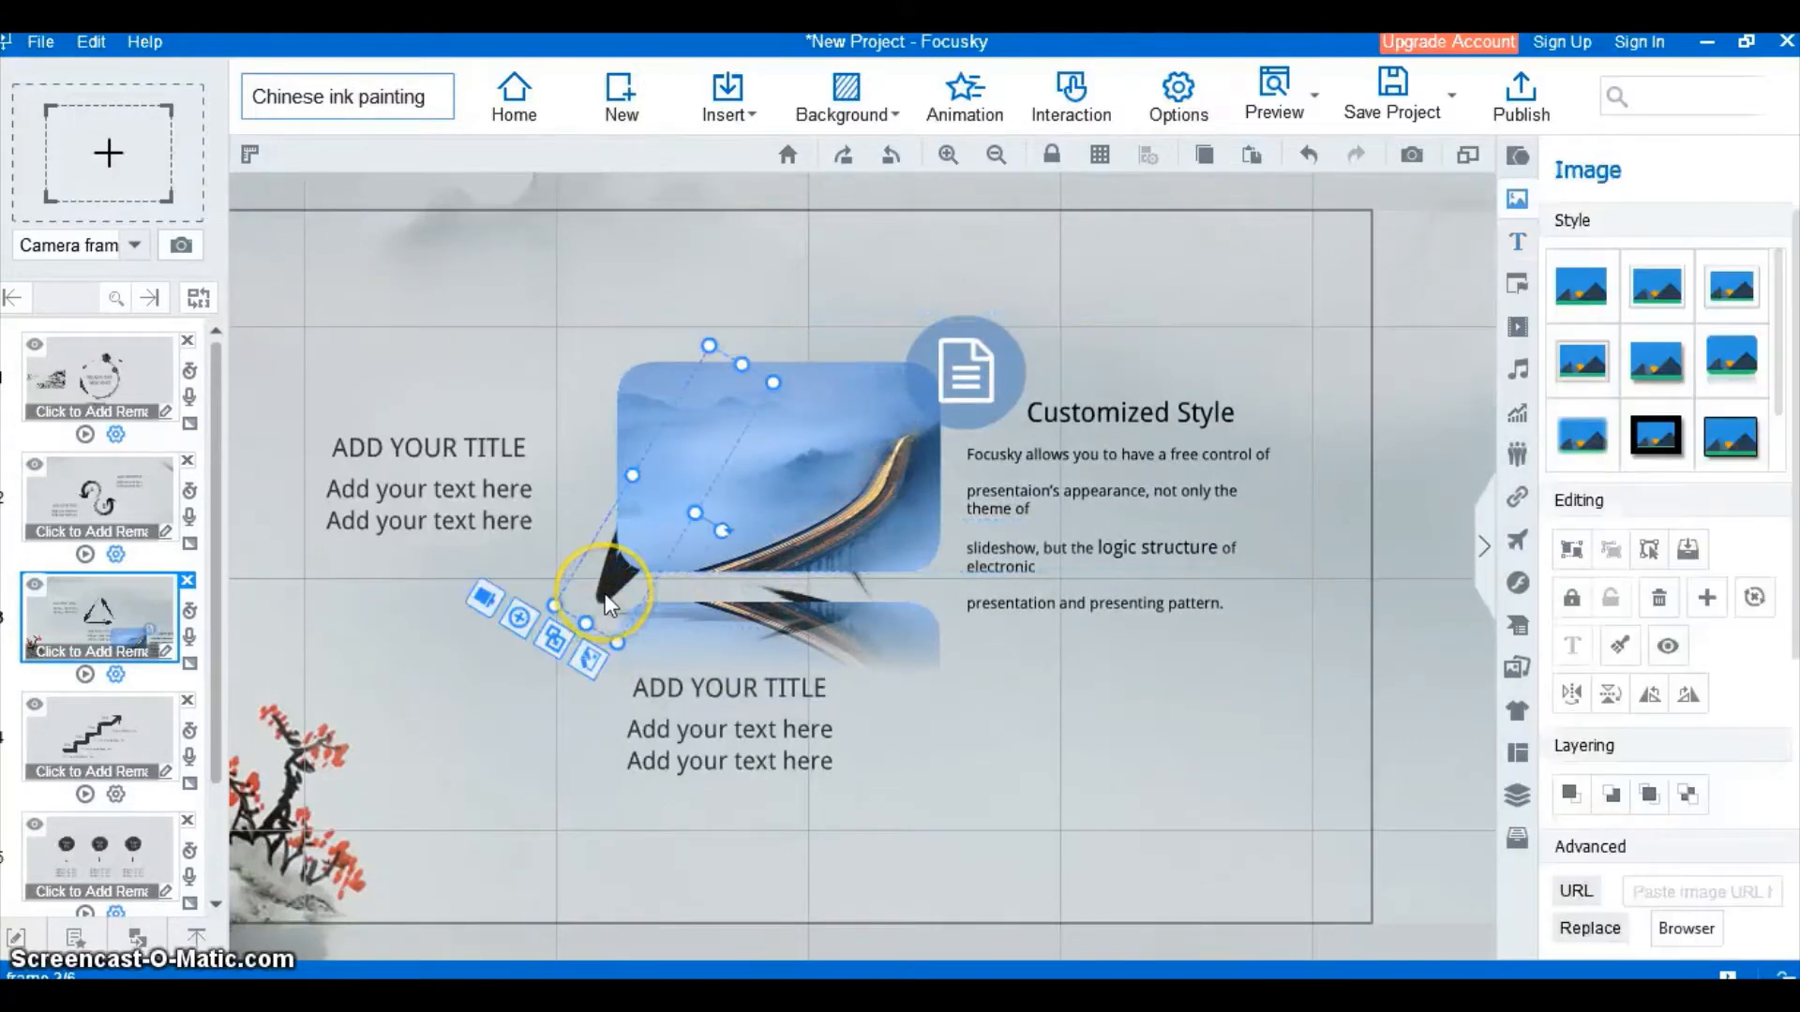
left_click(748, 658)
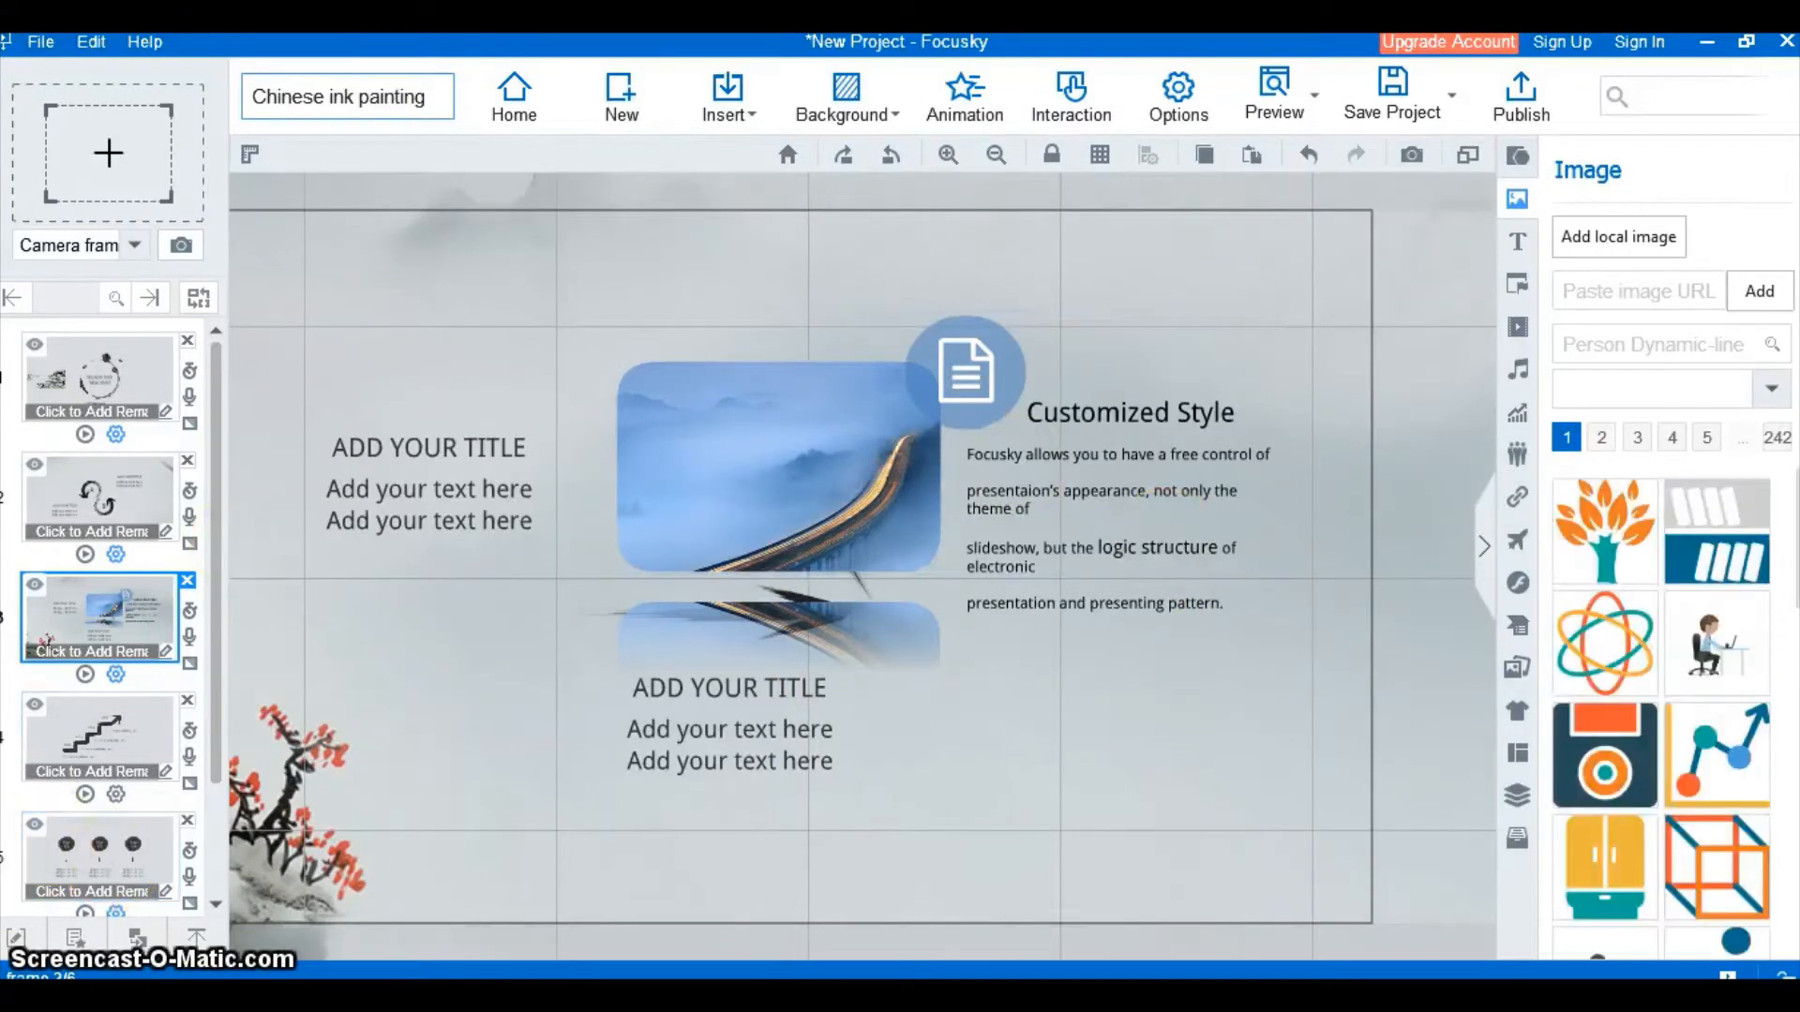
Preview the presentation from the first slide, advance through the slides to the 01–04 ink circles, and exit the preview
left_click(112, 717)
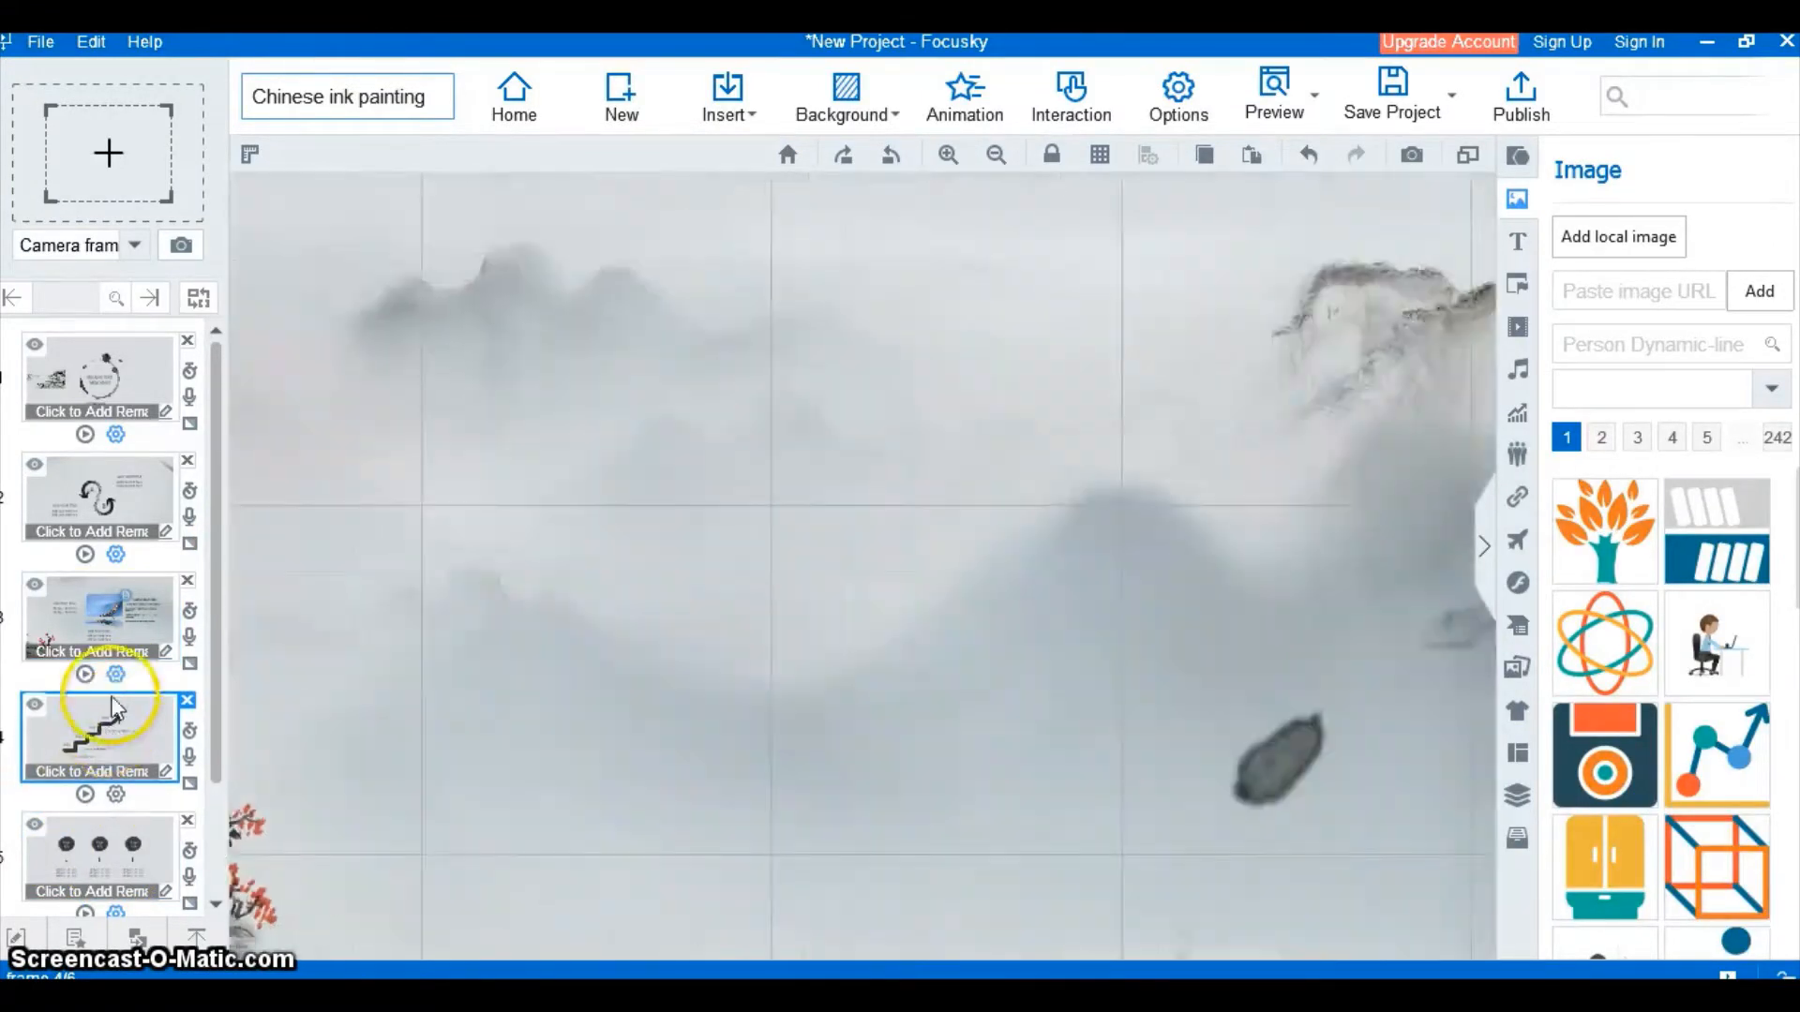
left_click(101, 393)
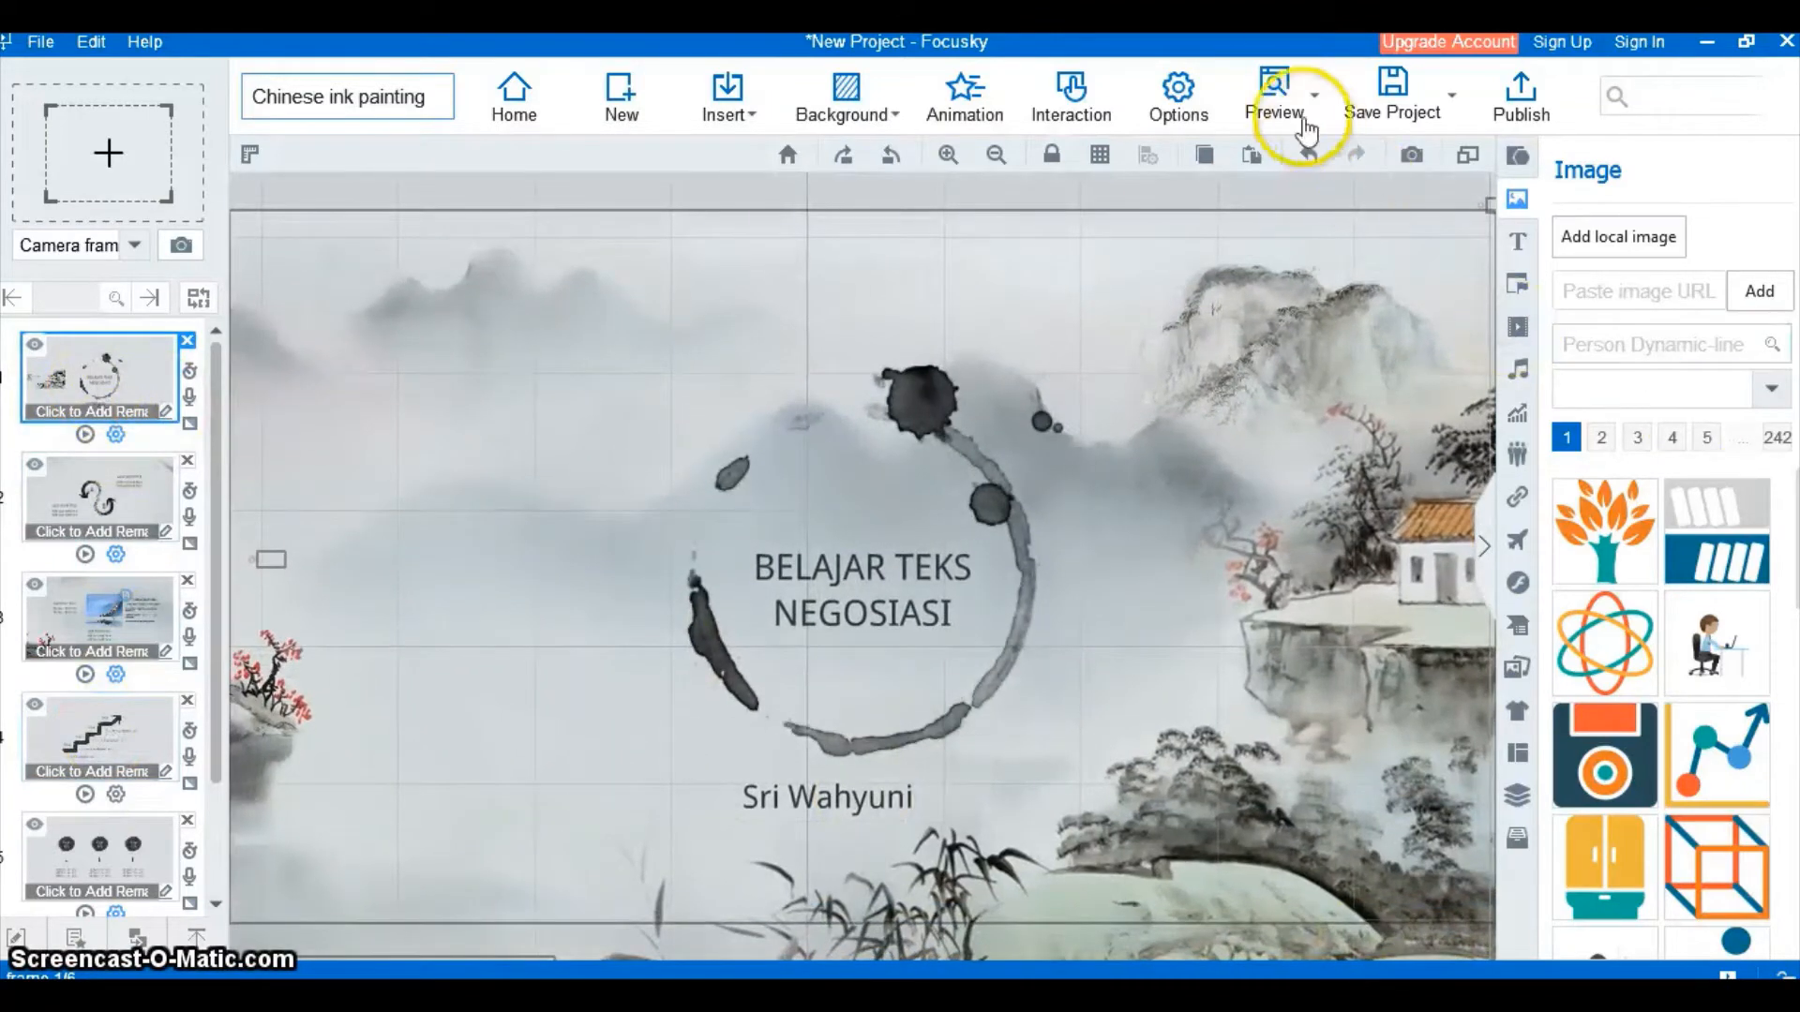
left_click(1268, 94)
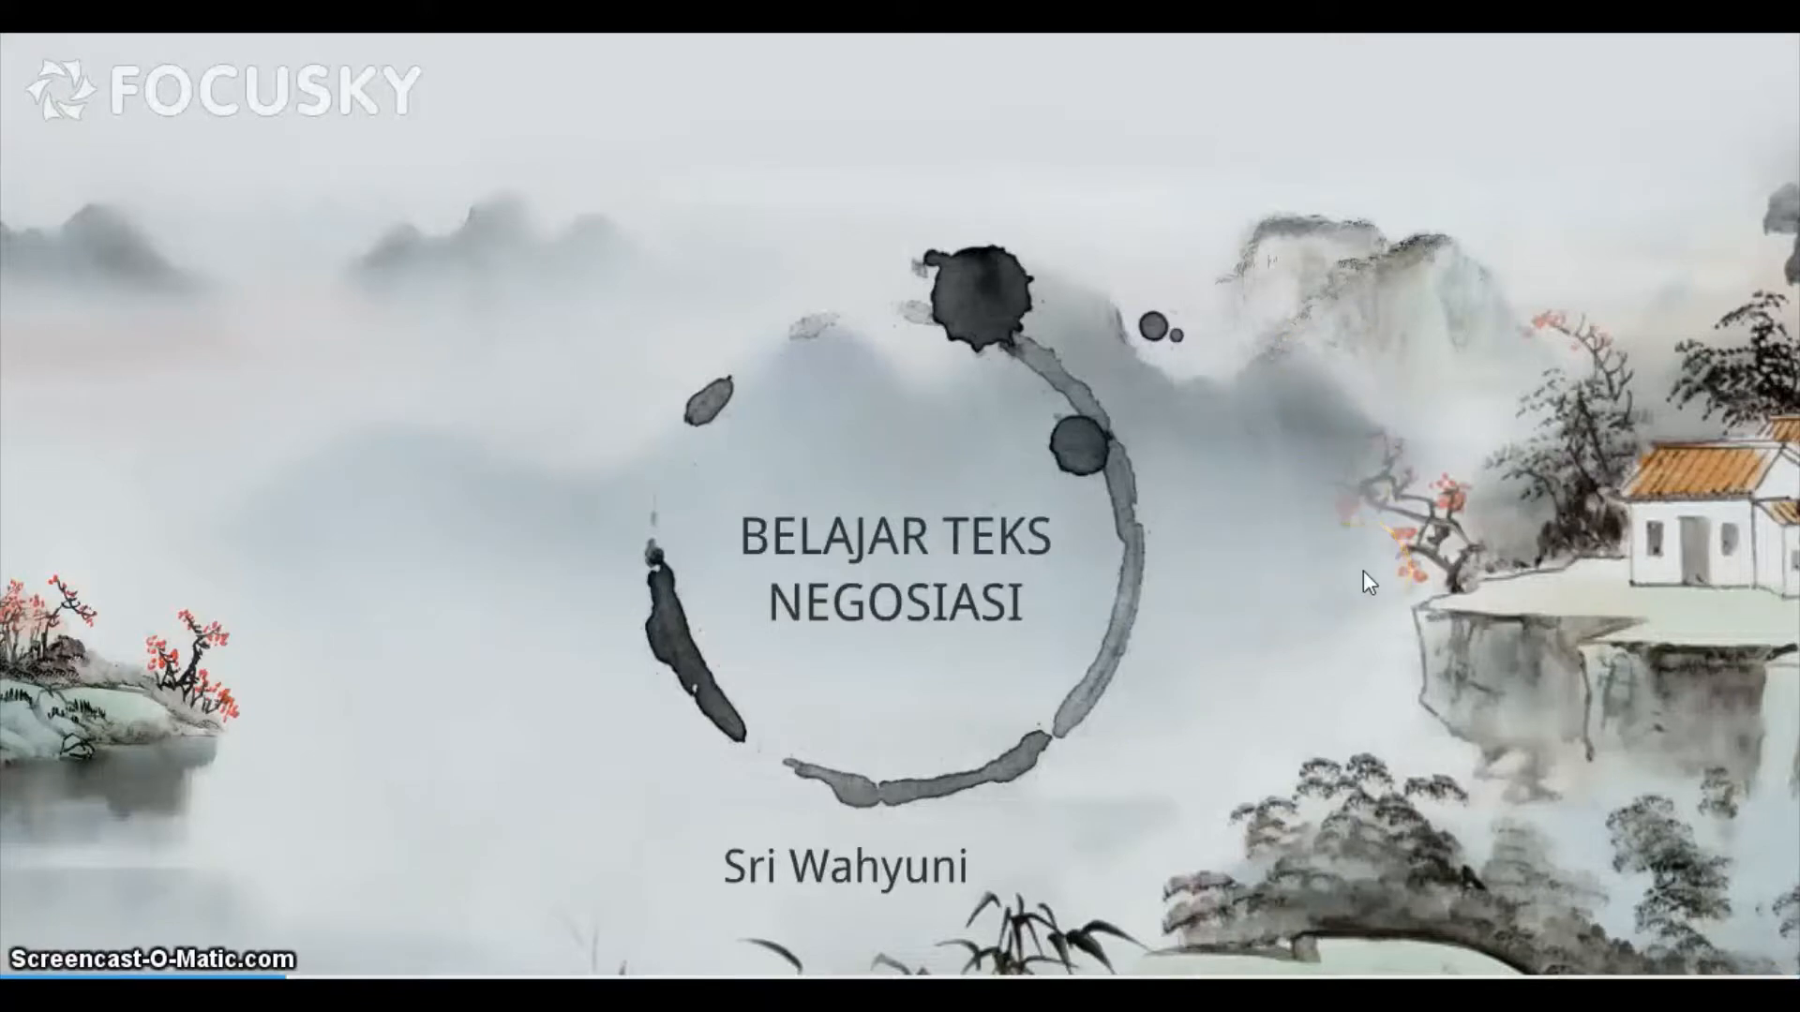
left_click(1363, 570)
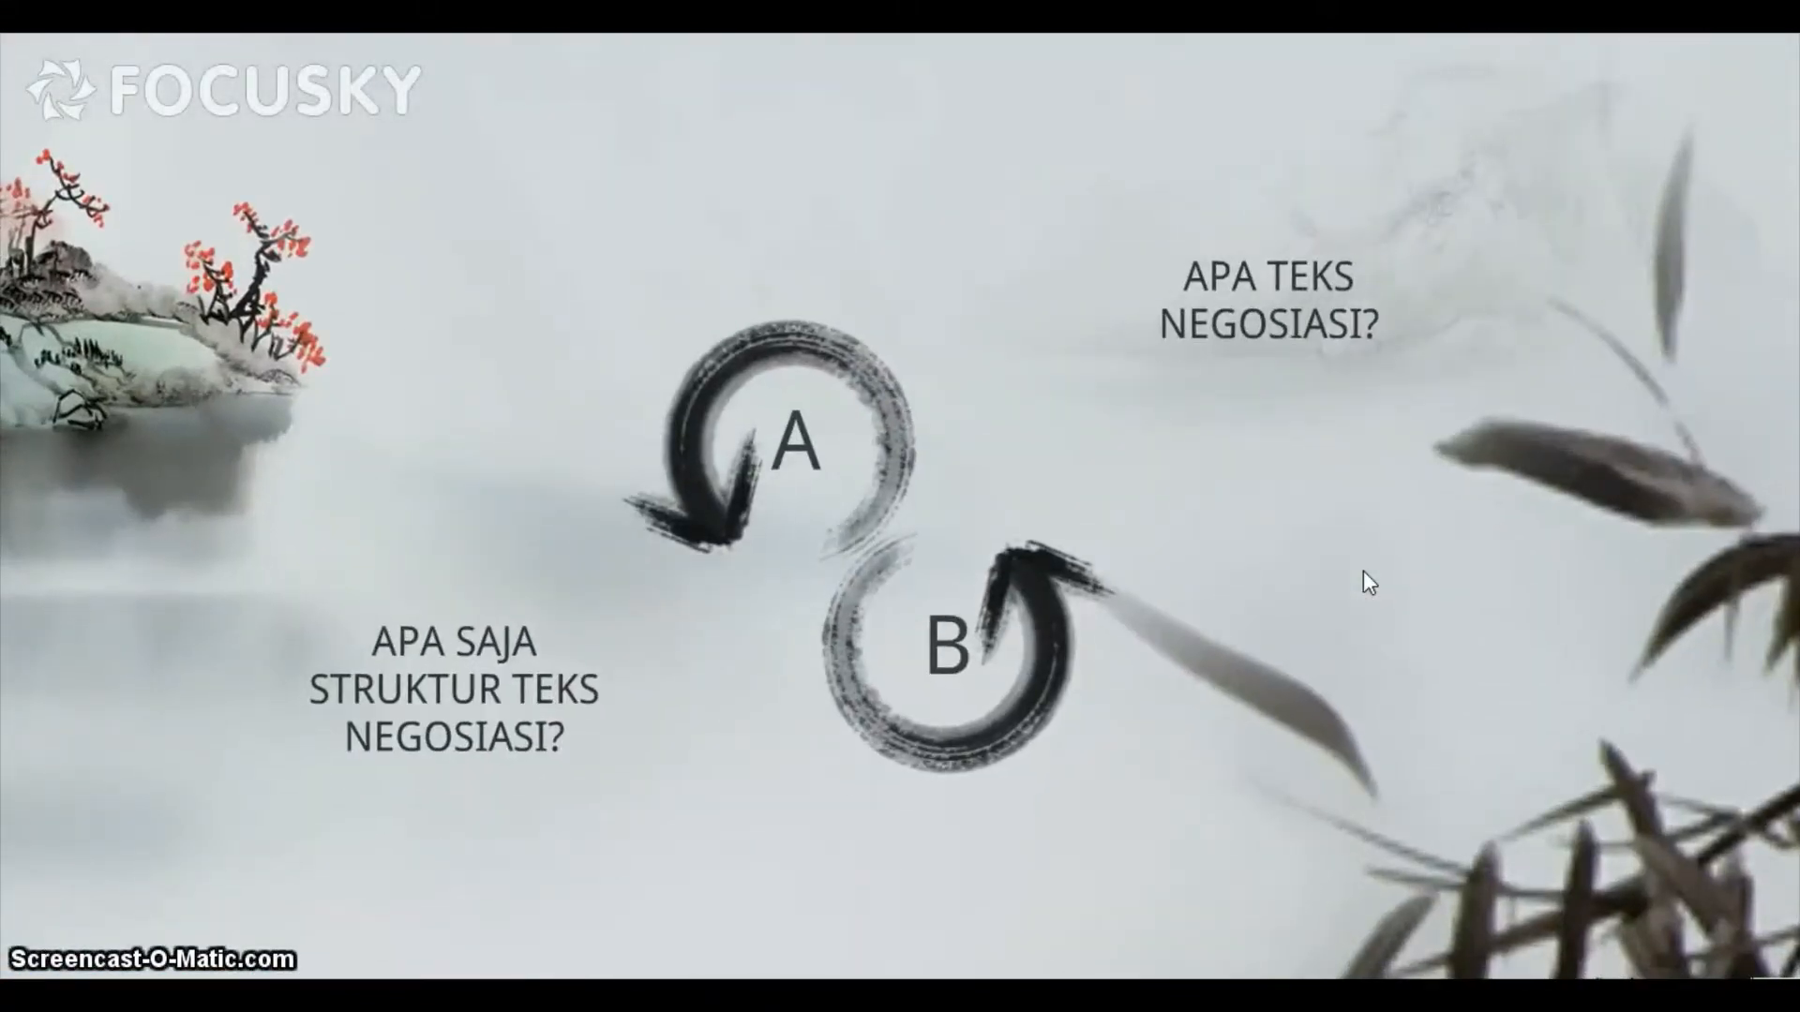
left_click(1363, 570)
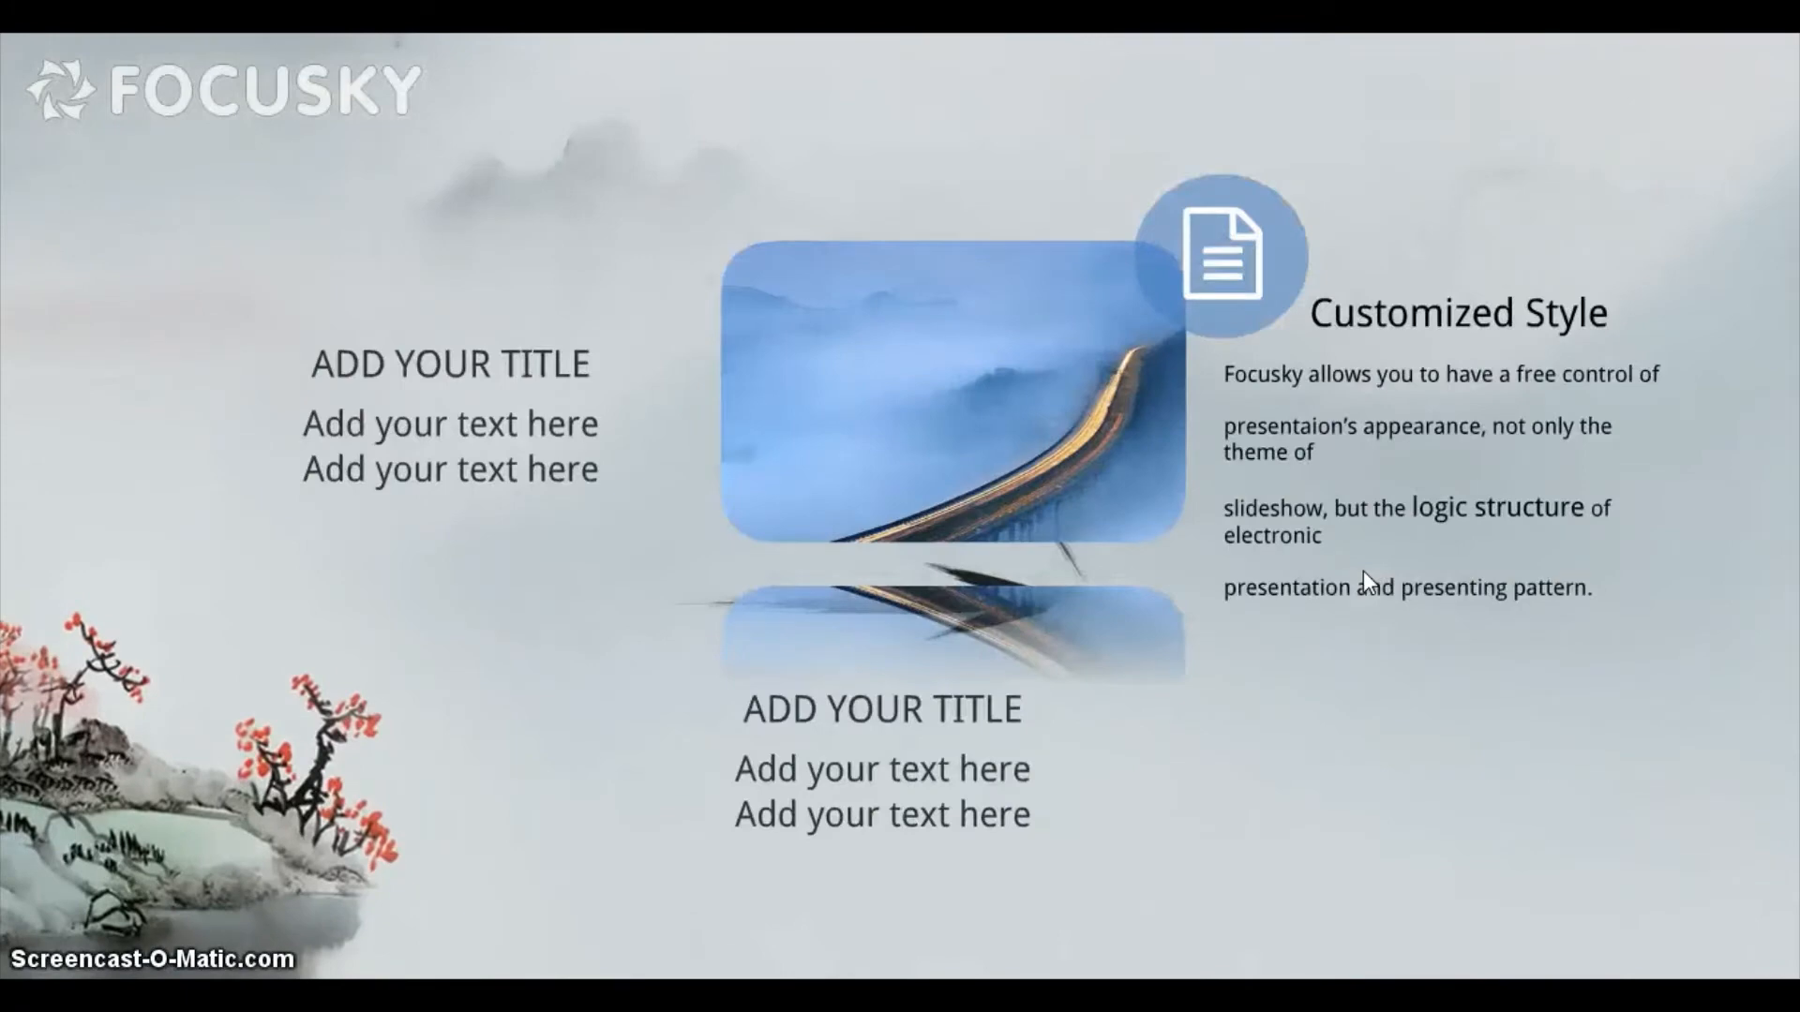
left_click(1363, 570)
left_click(1363, 570)
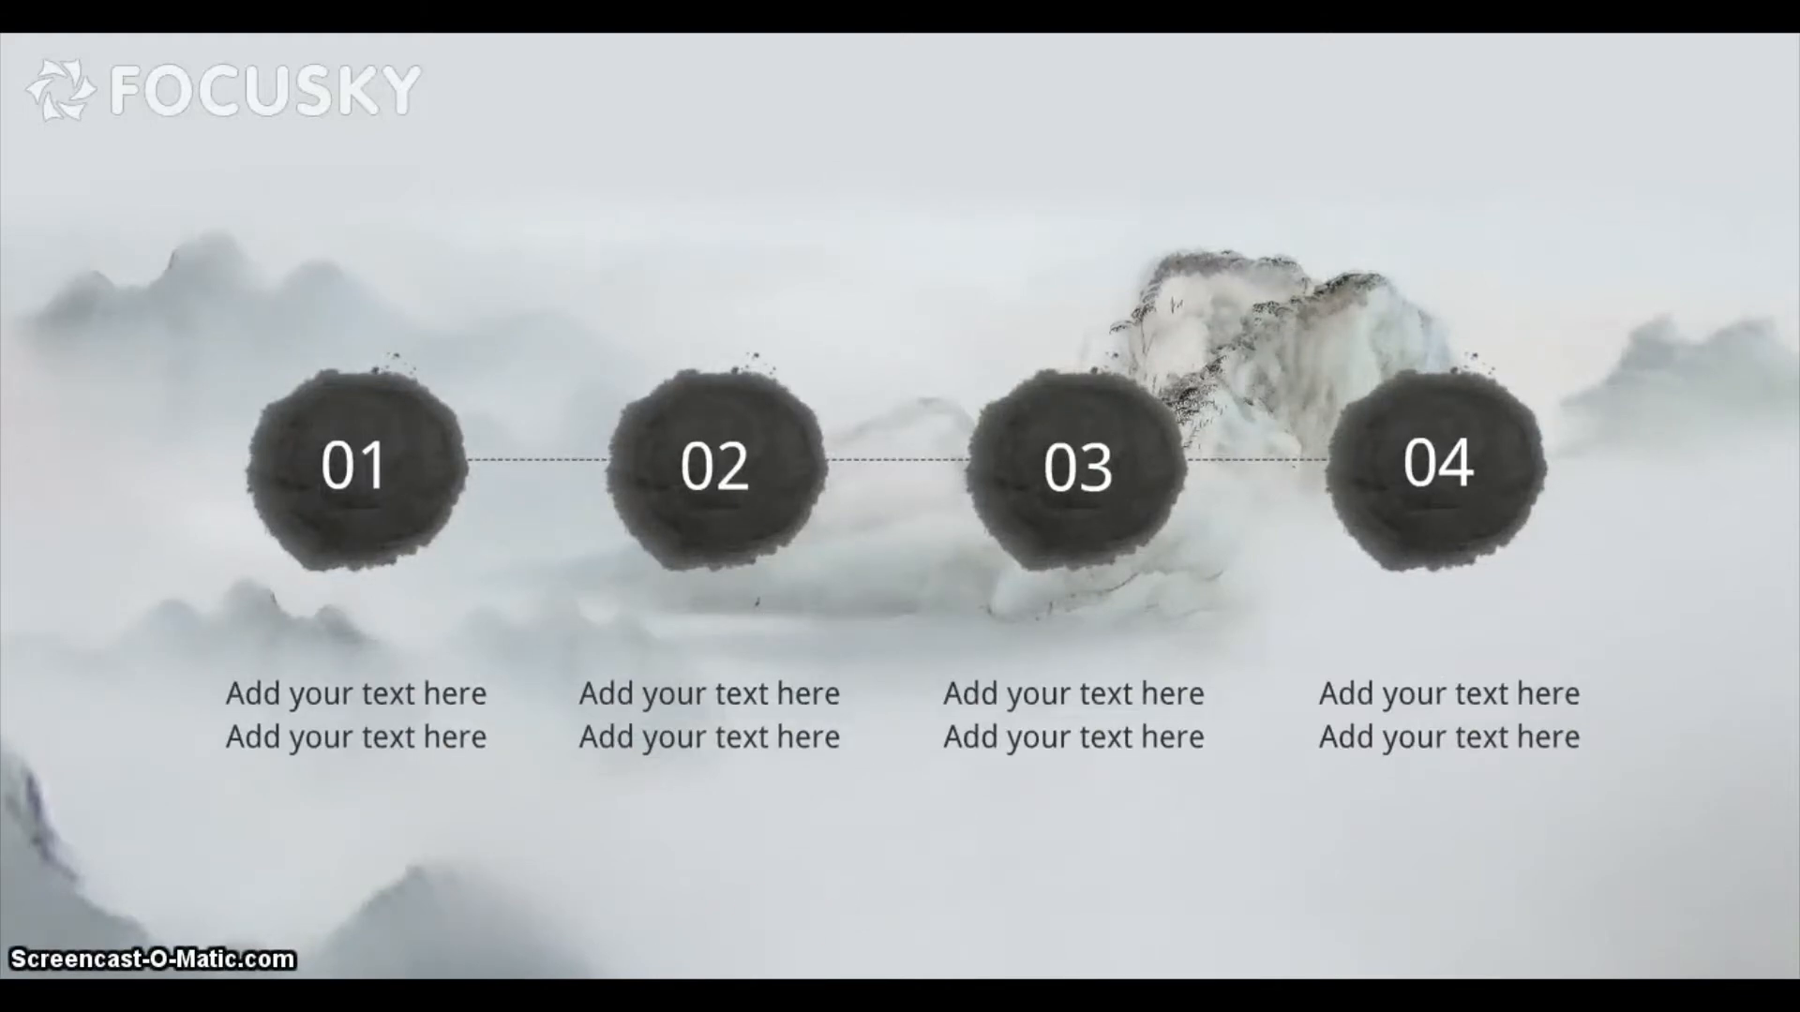
key("Escape")
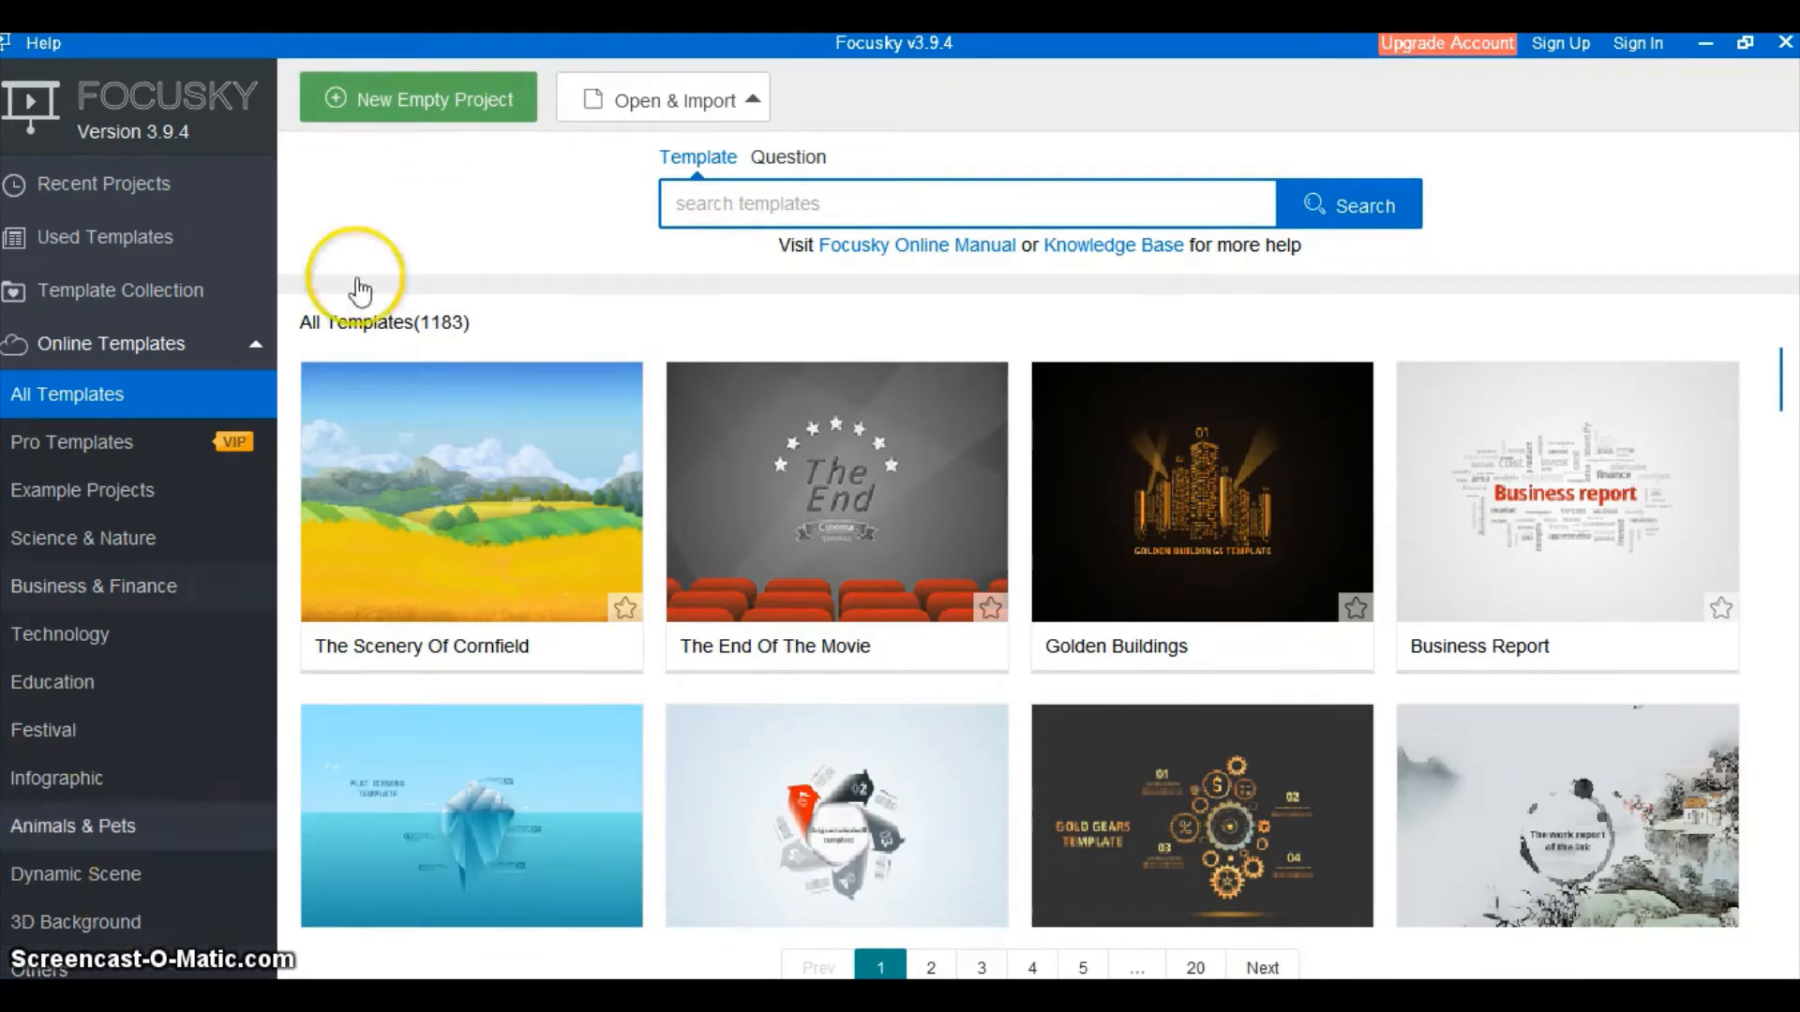
Create a new blank project with the Tree Layout and 12 paths
left_click(422, 100)
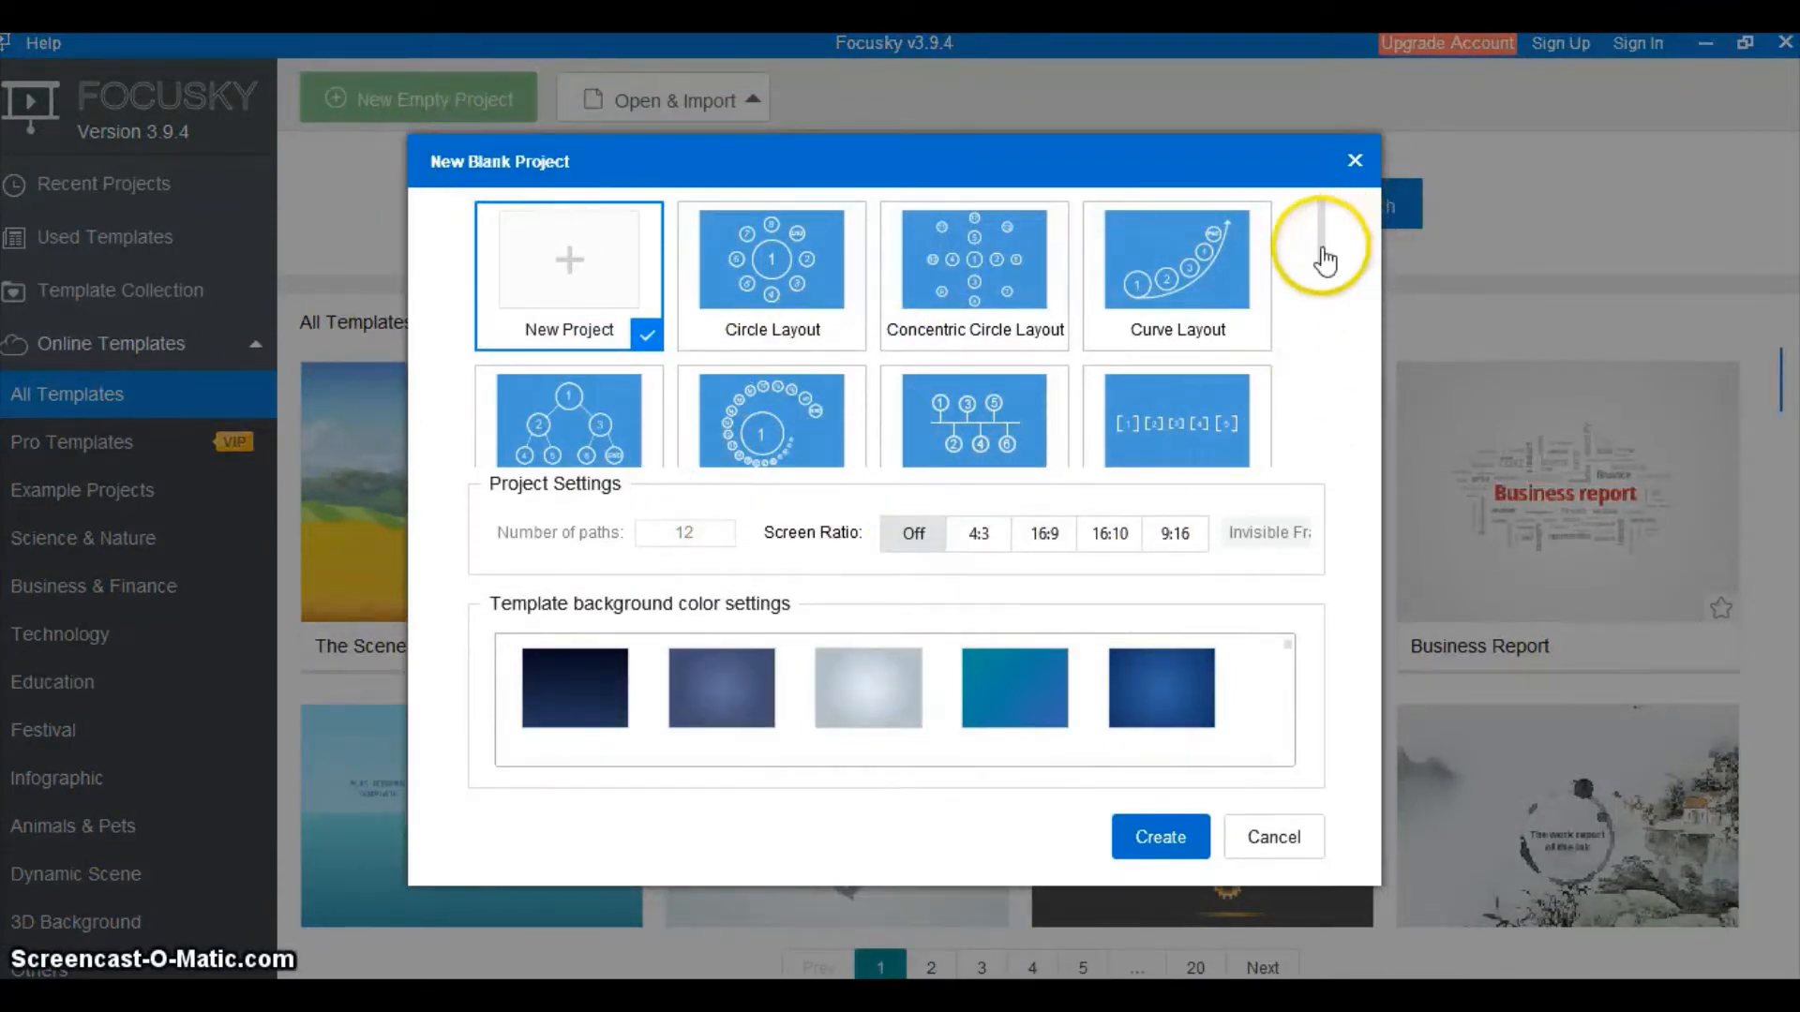
left_click_drag(1325, 260, 1310, 453)
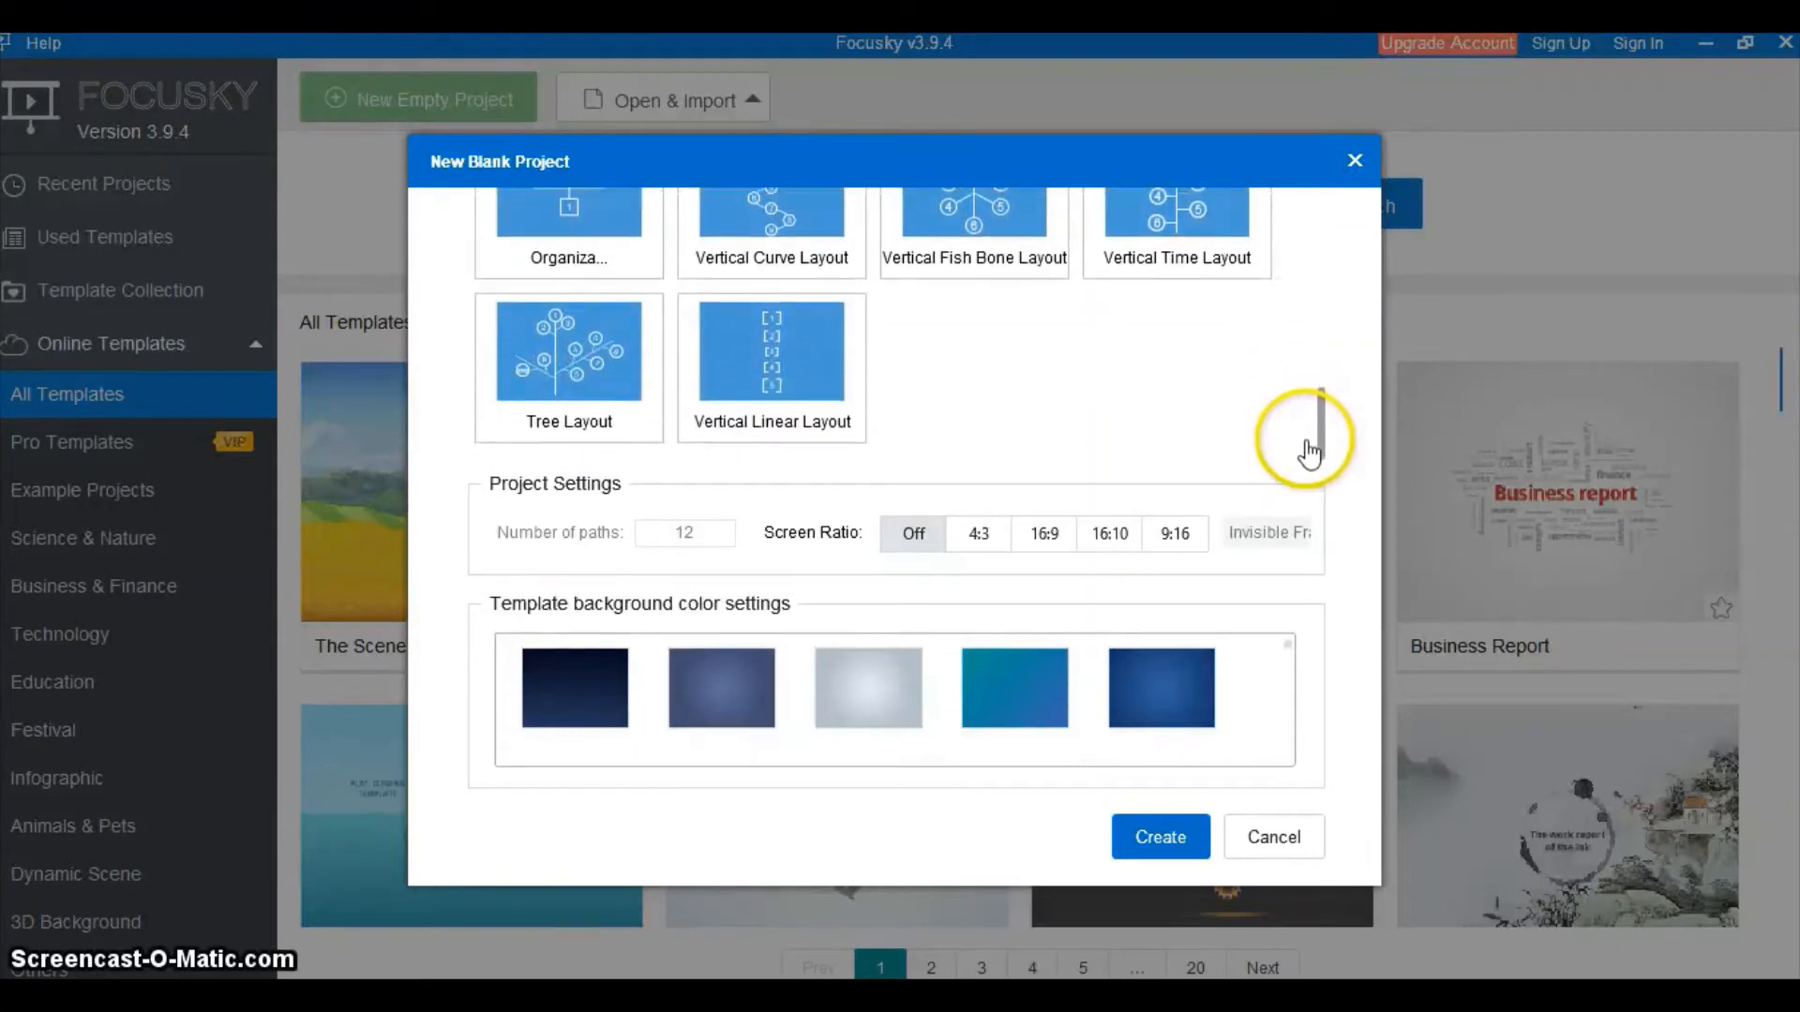
left_click(551, 375)
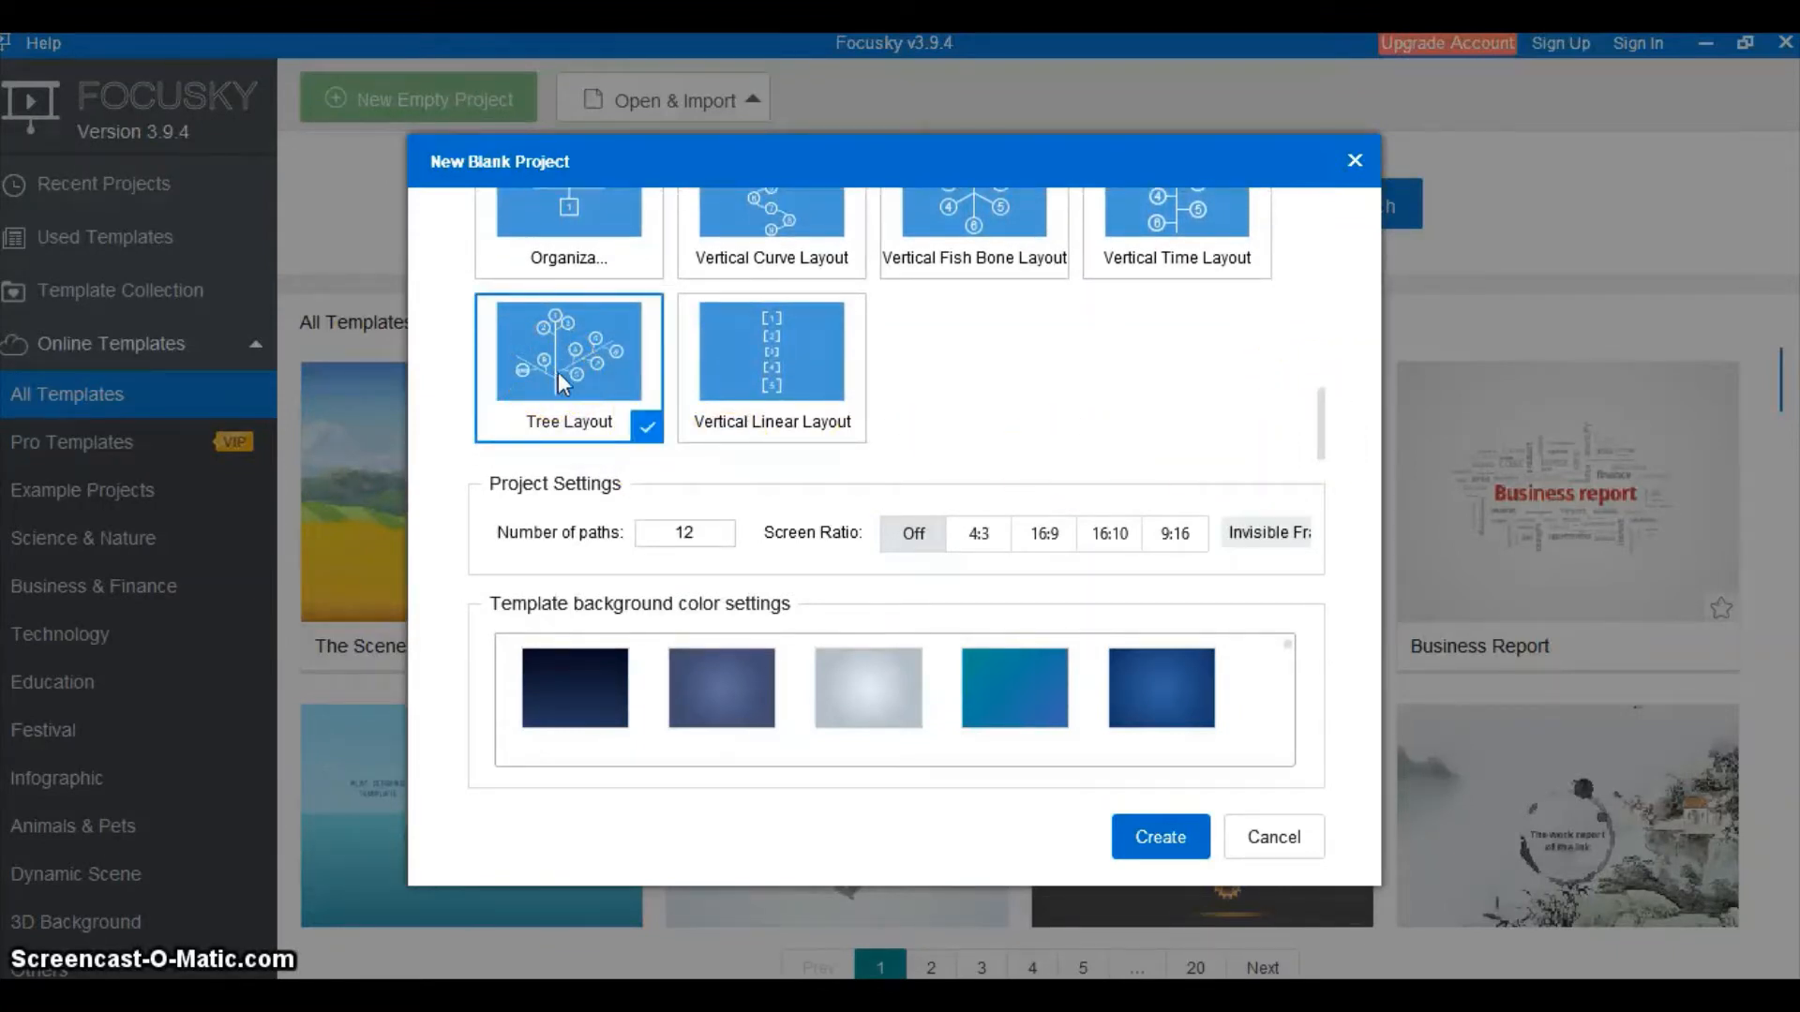
left_click(1159, 842)
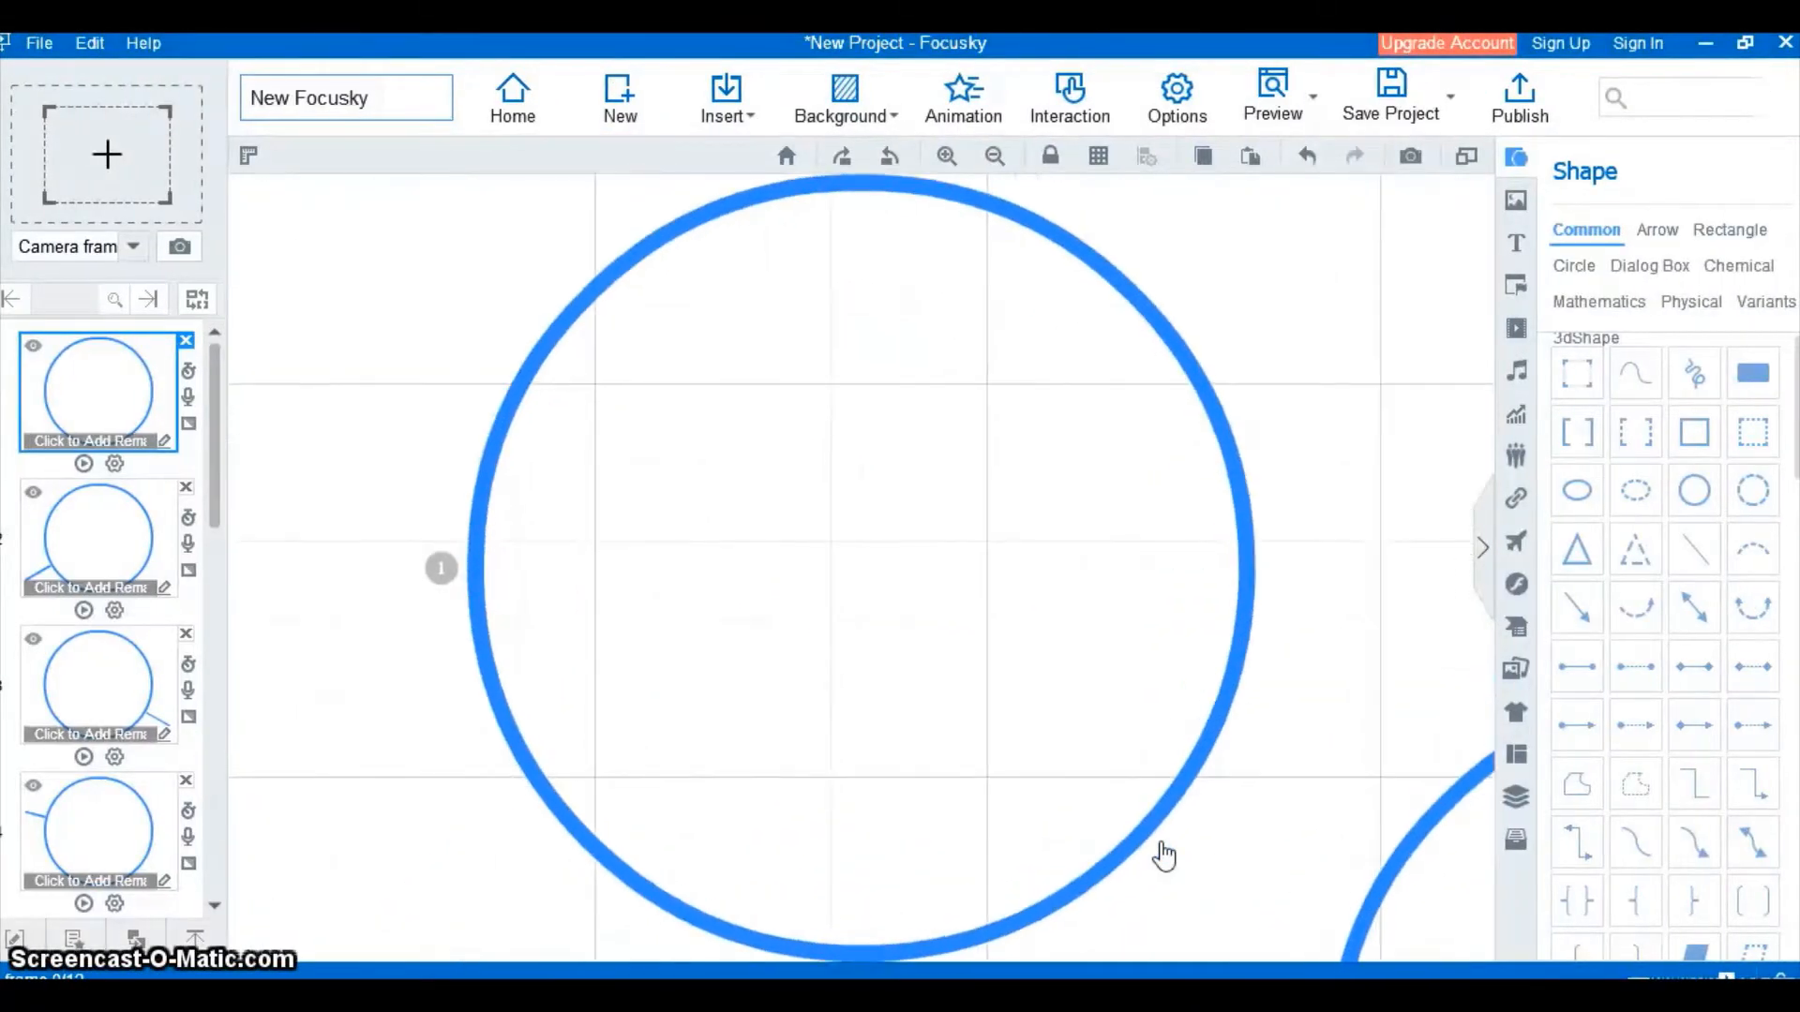
left_click(333, 120)
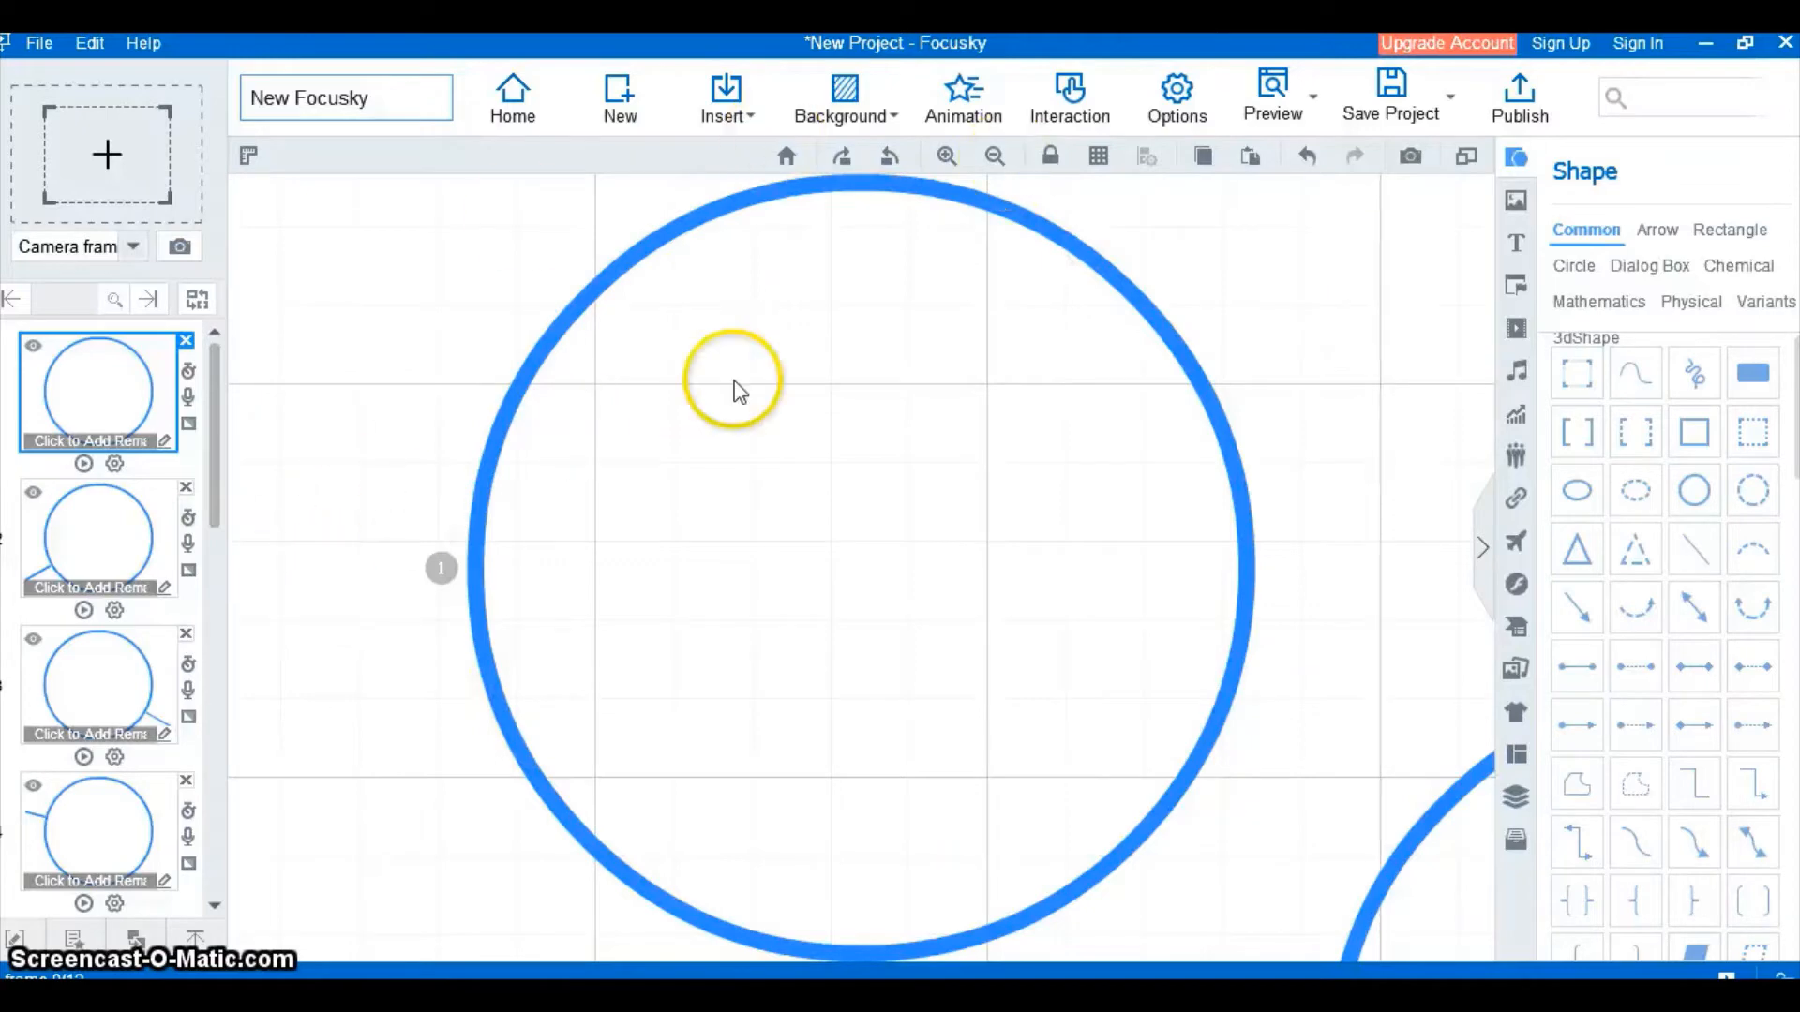
left_click(141, 680)
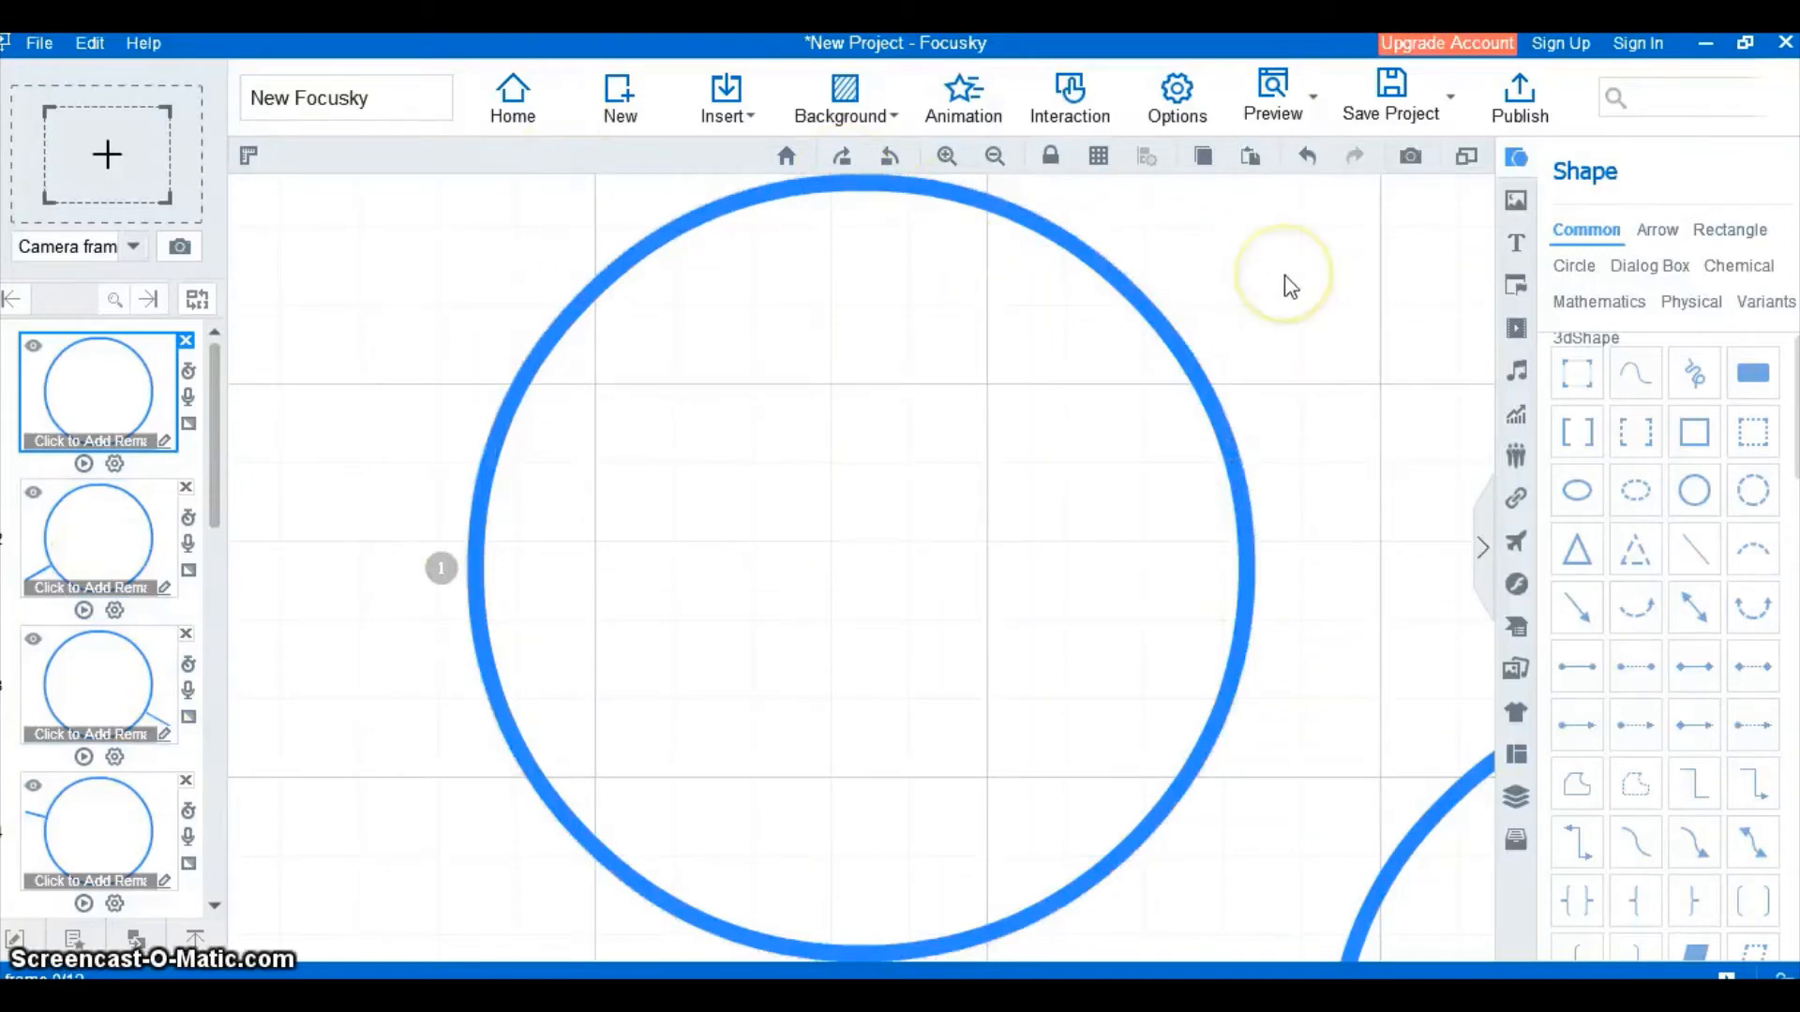
Browse the preset backgrounds, comparing the solid colors, the Simple and Landscape images, and the 3D backgrounds
left_click(897, 124)
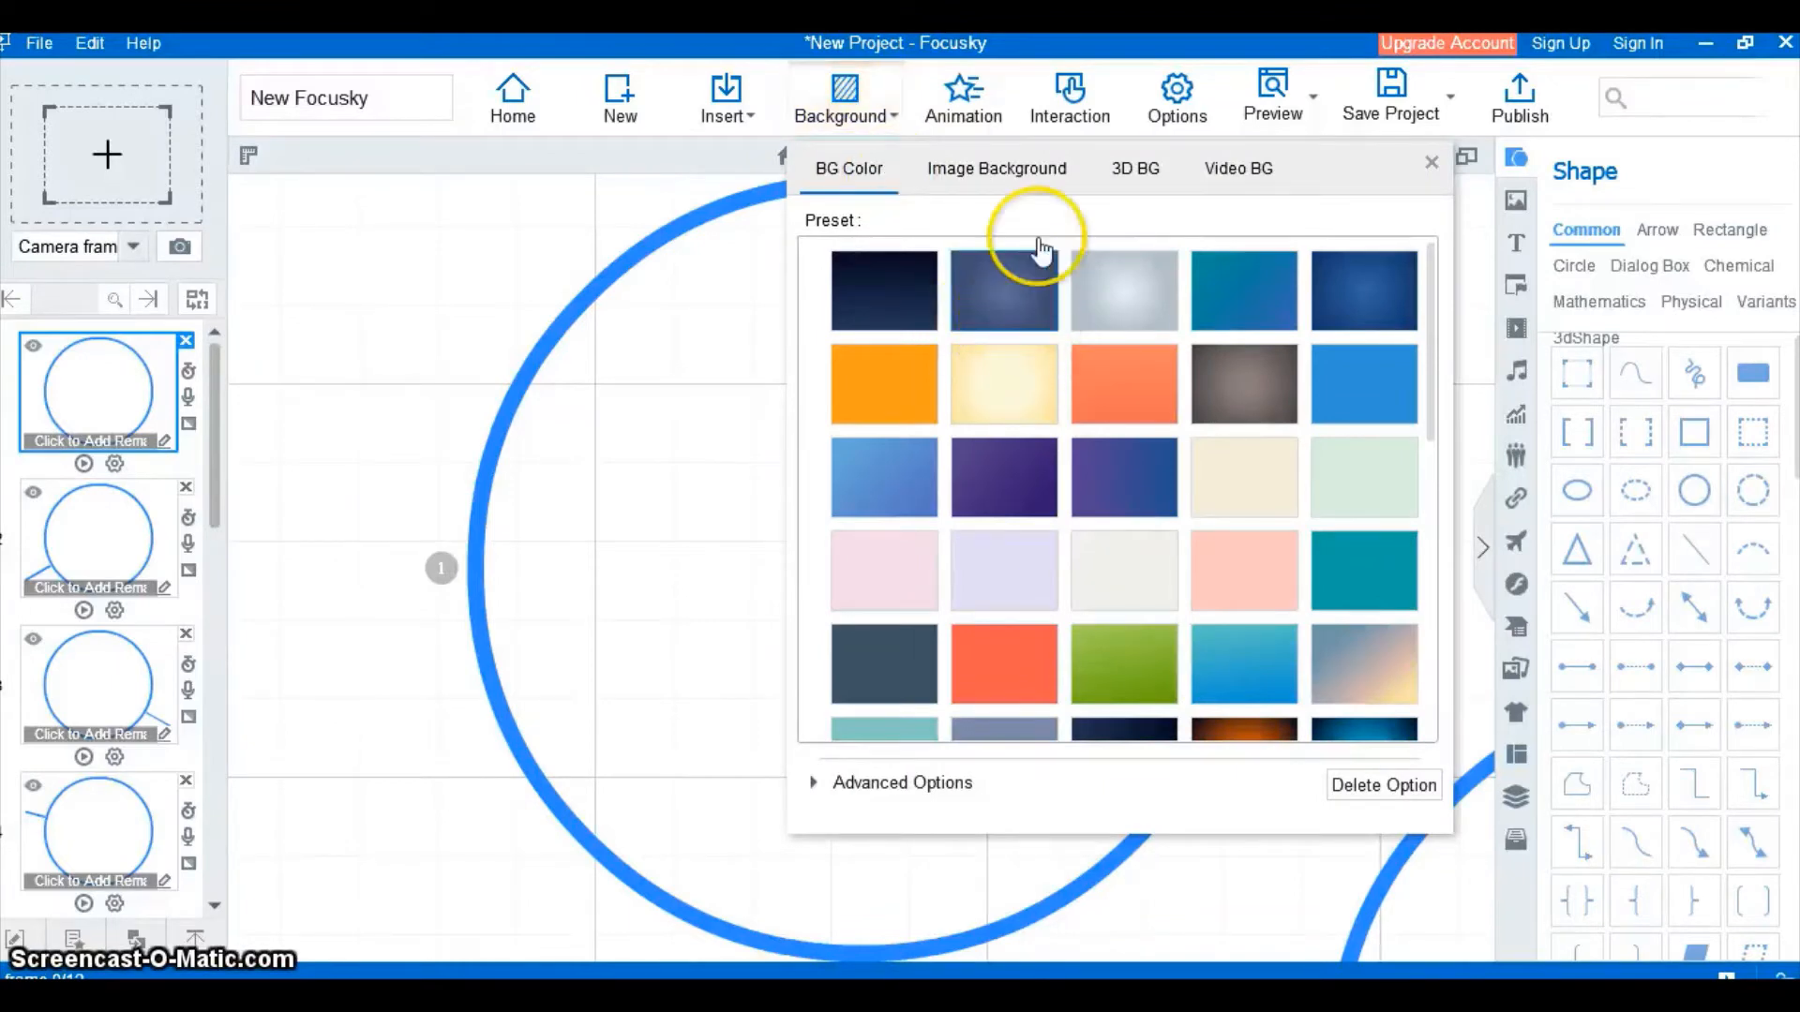
left_click(1012, 174)
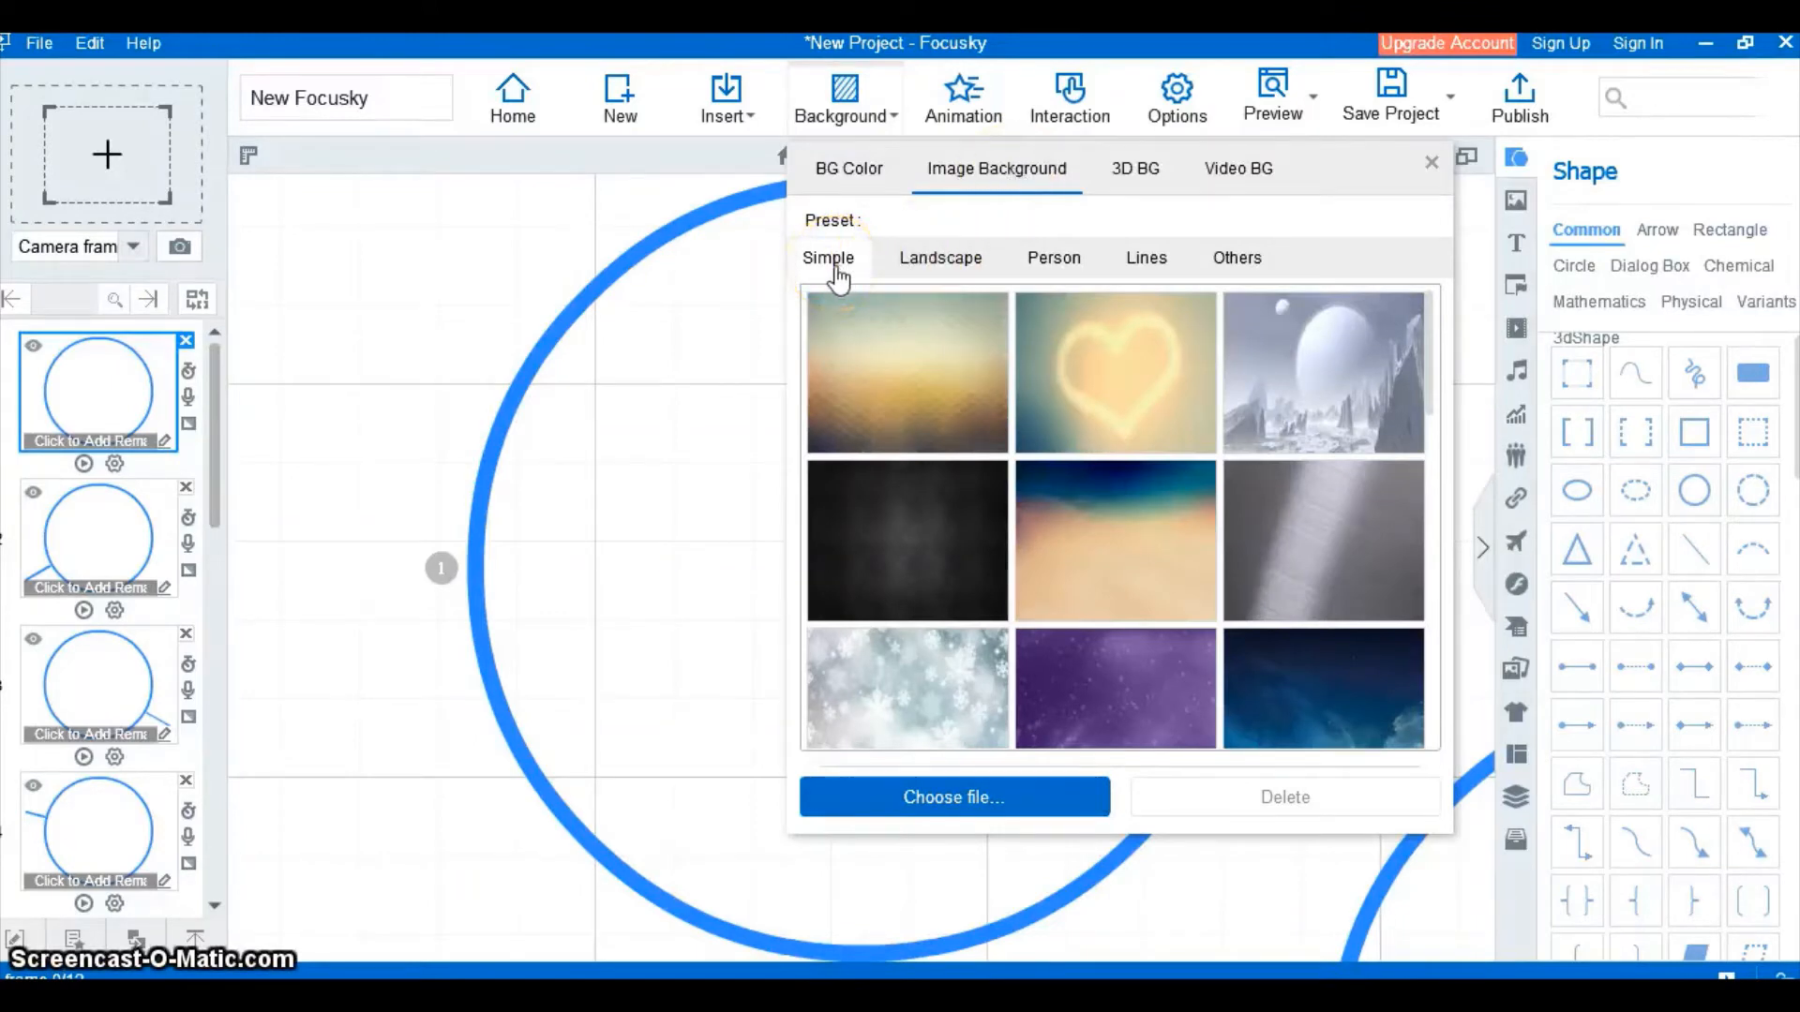
left_click(936, 268)
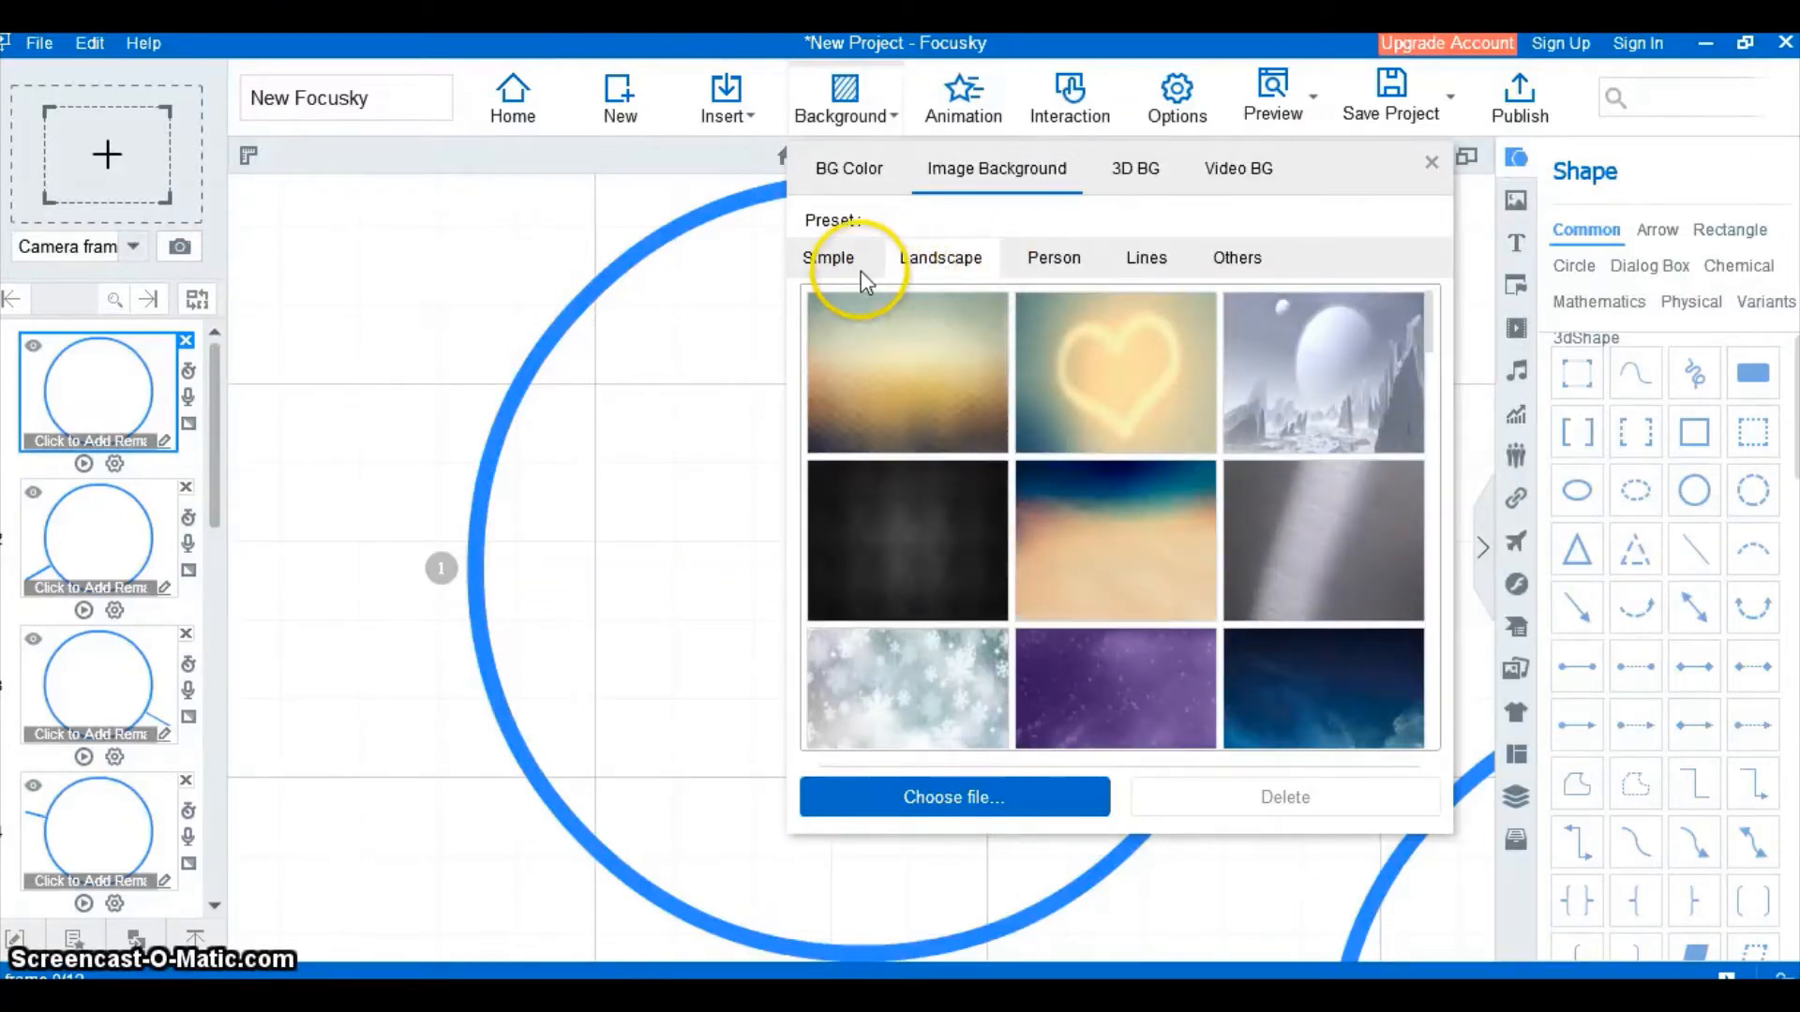
left_click(1136, 178)
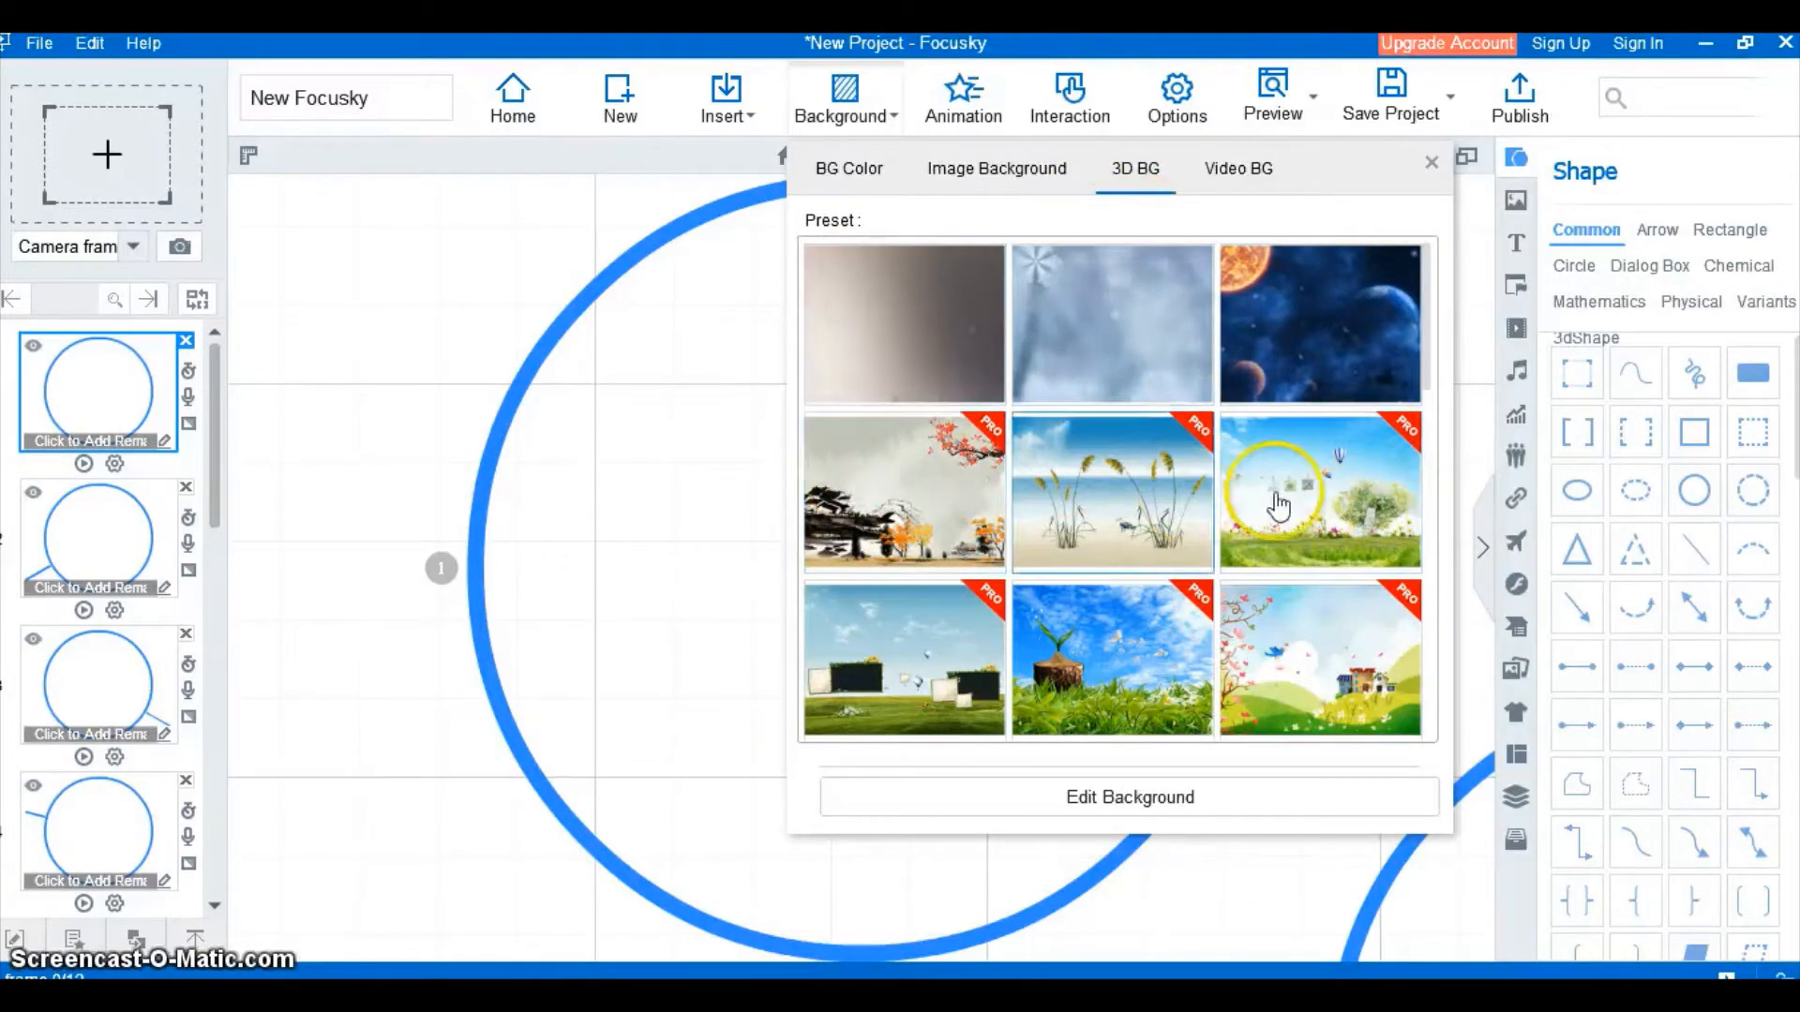
left_click(1007, 175)
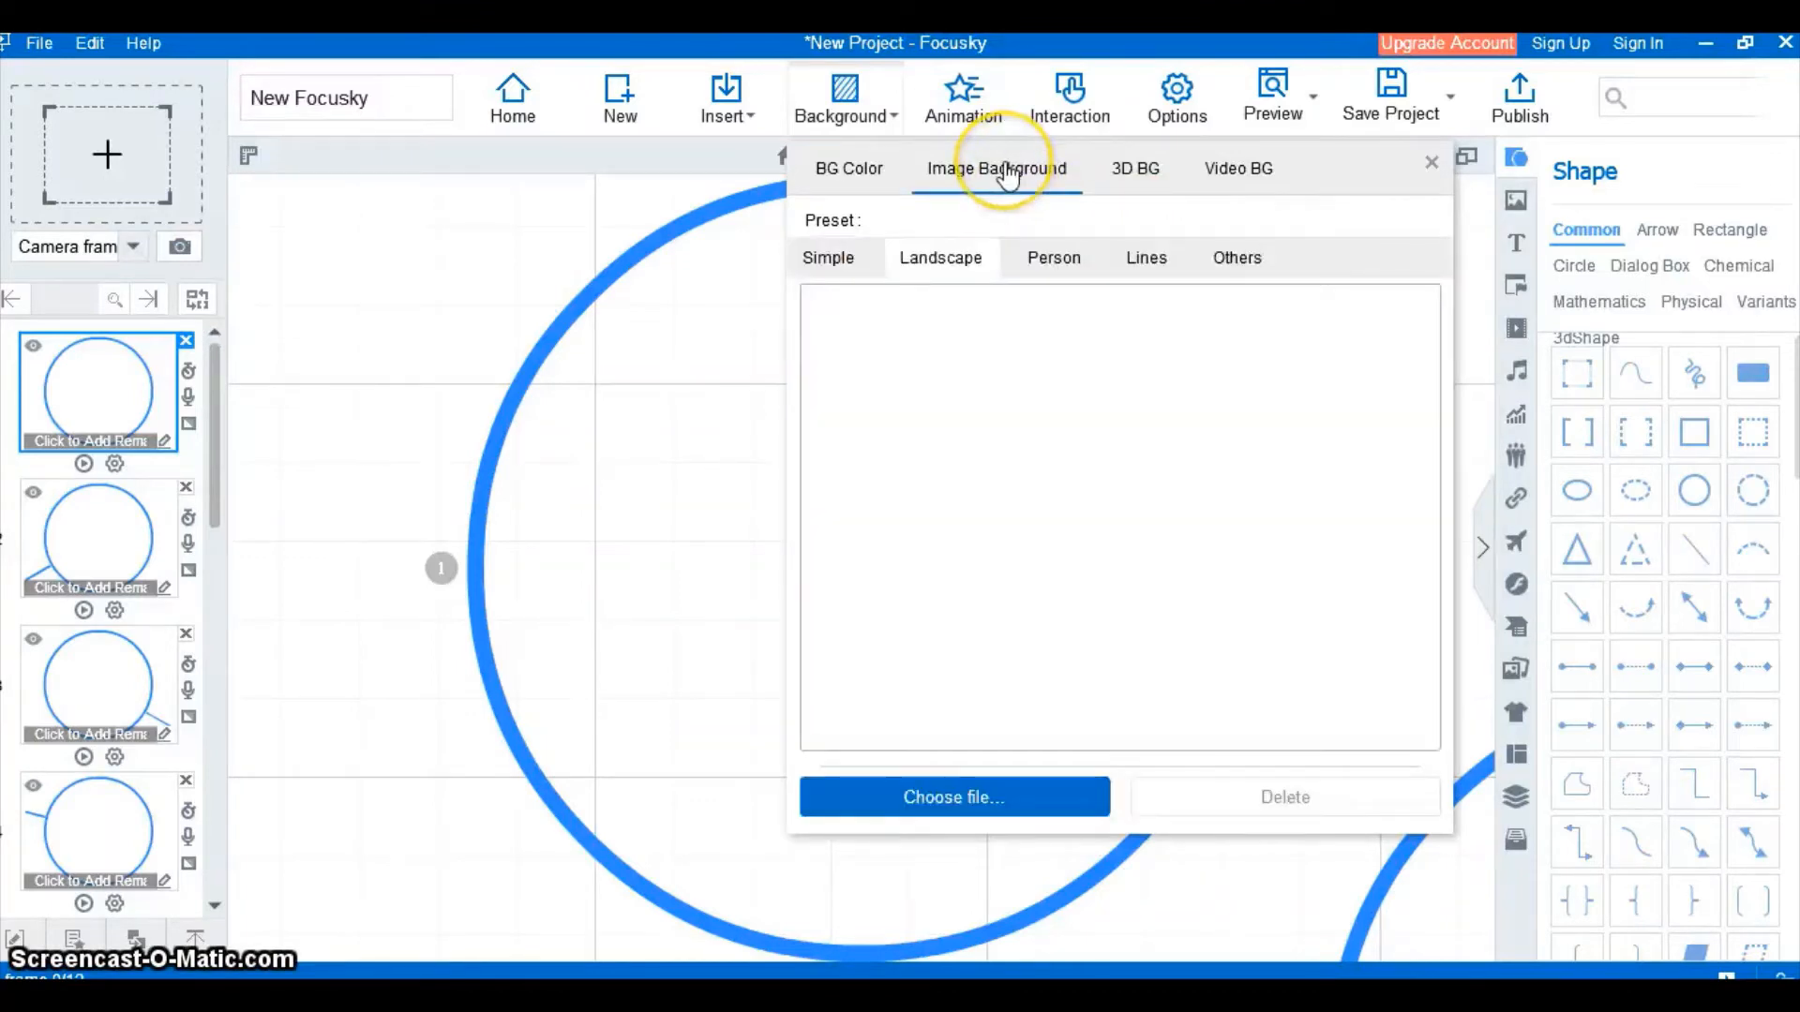
left_click(856, 259)
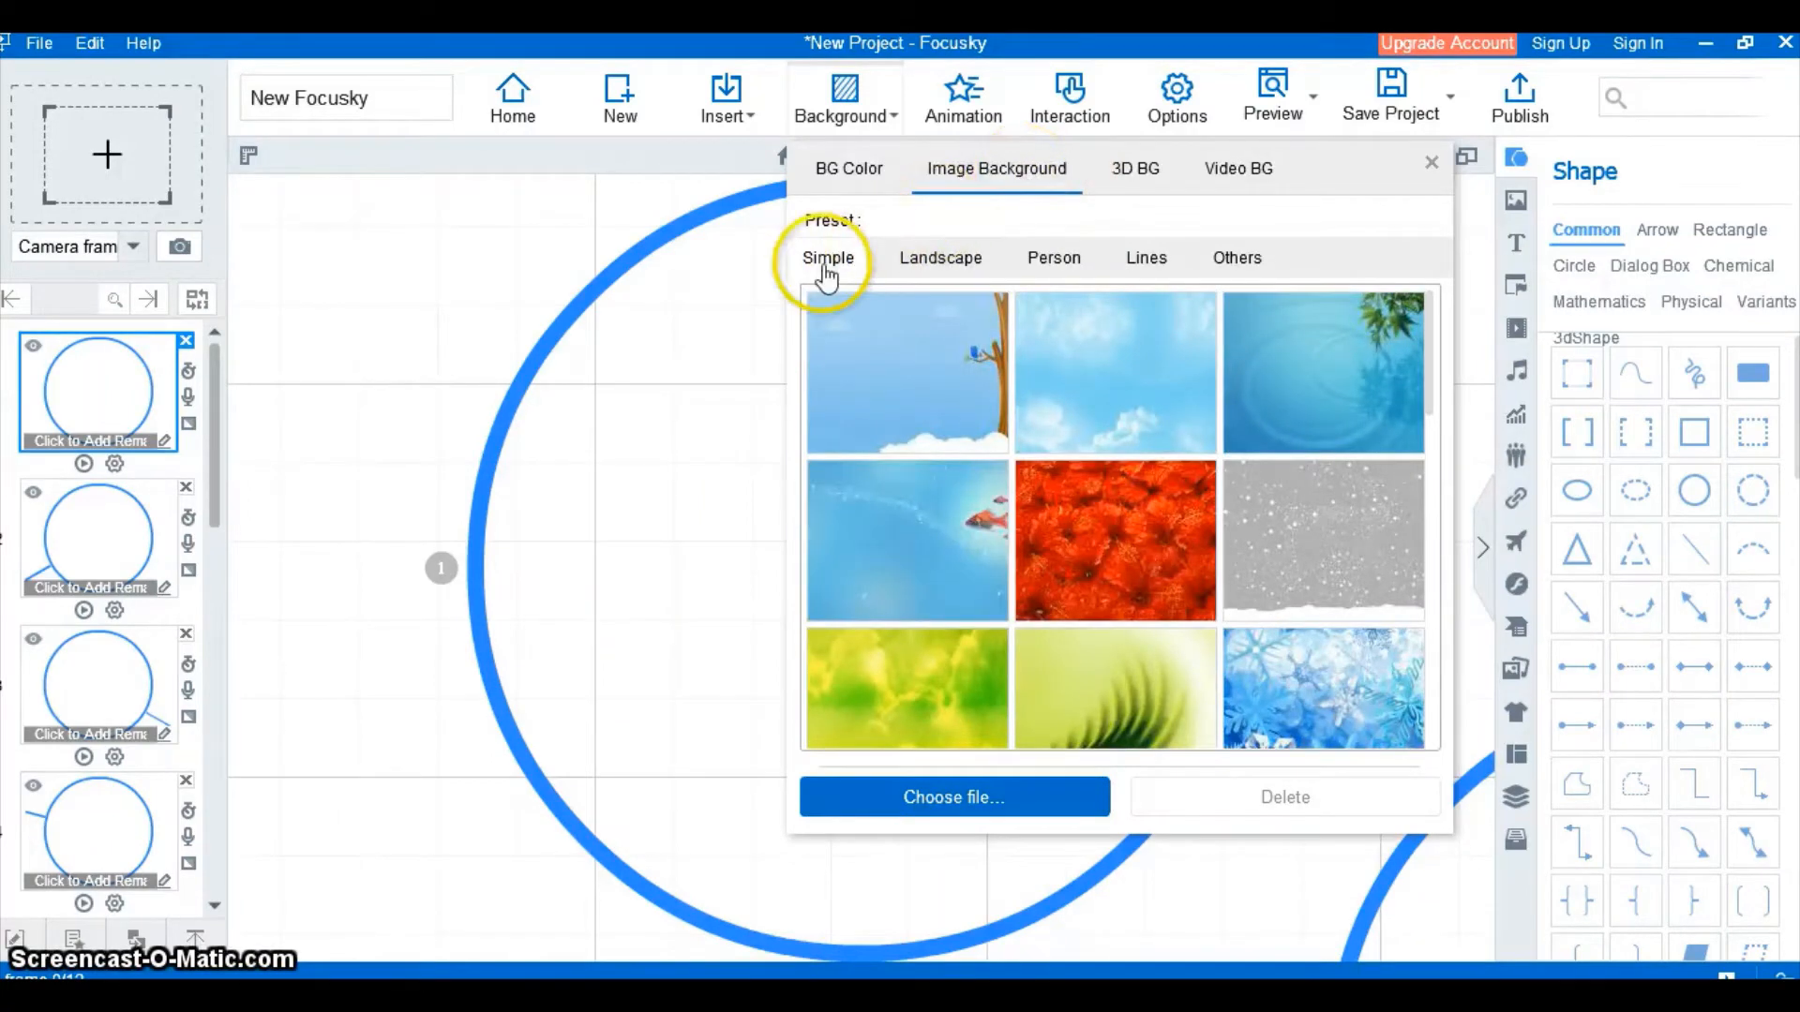
left_click(922, 267)
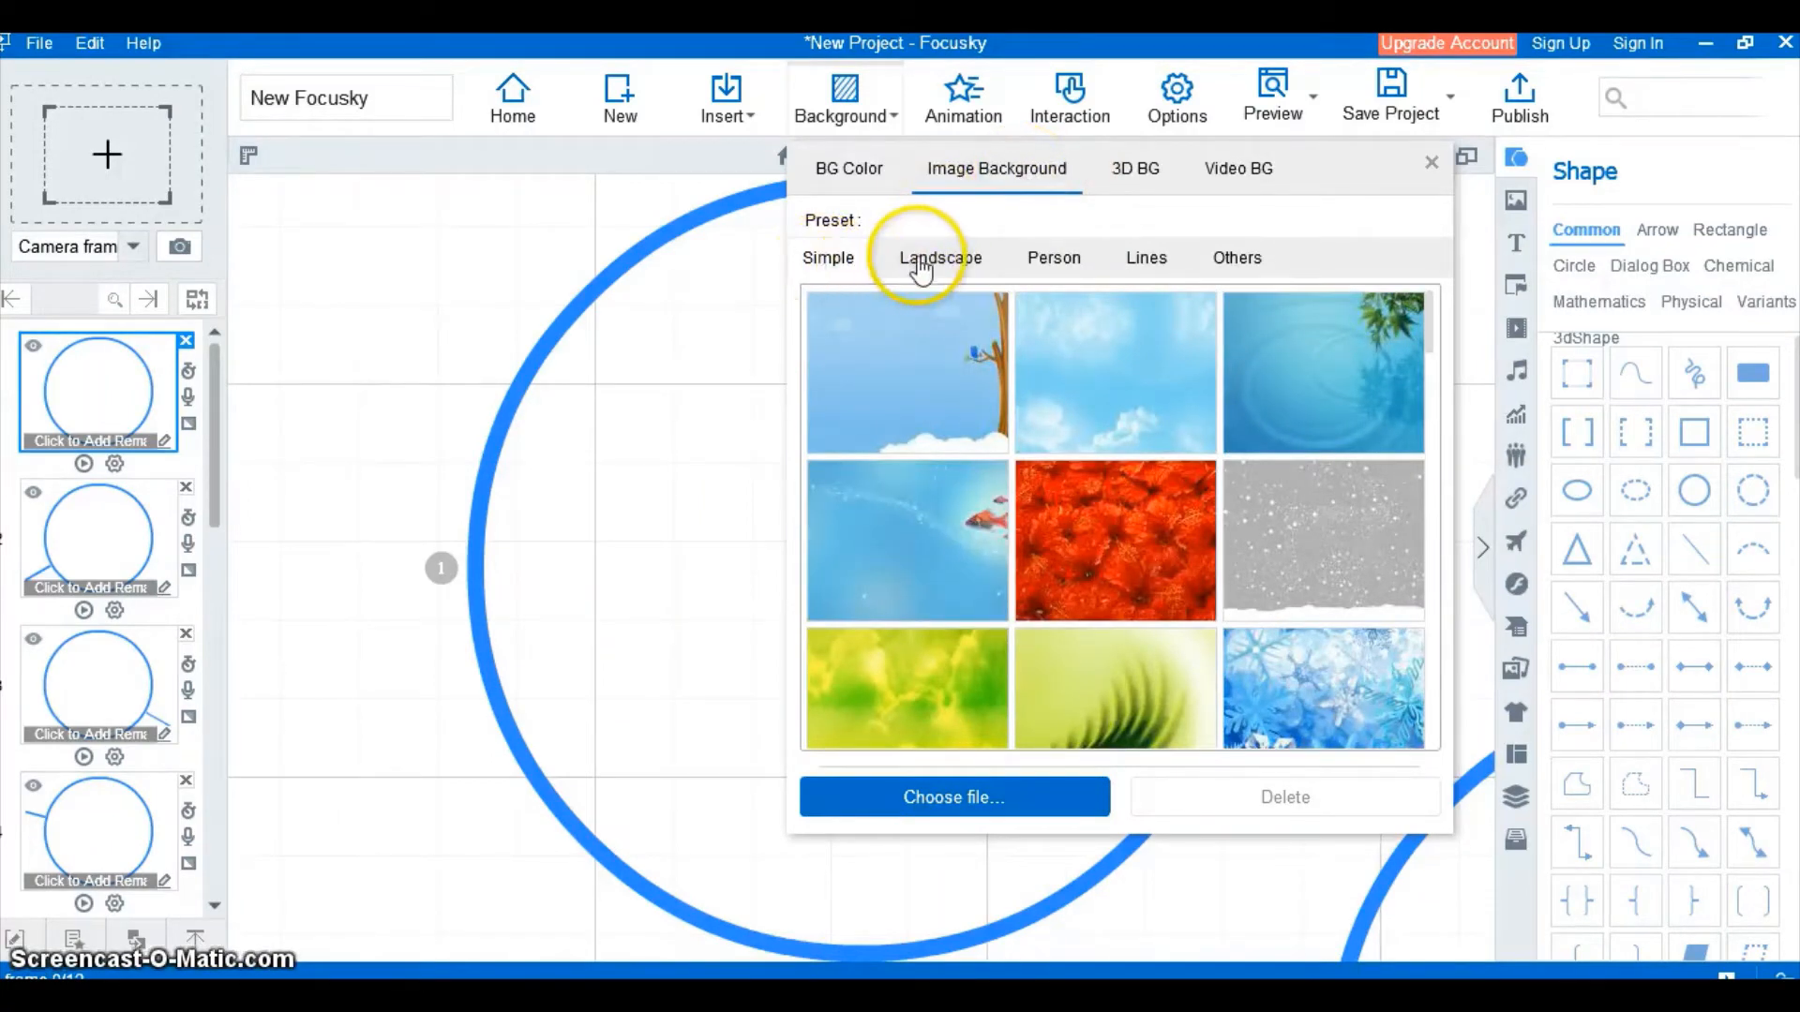
left_click(830, 272)
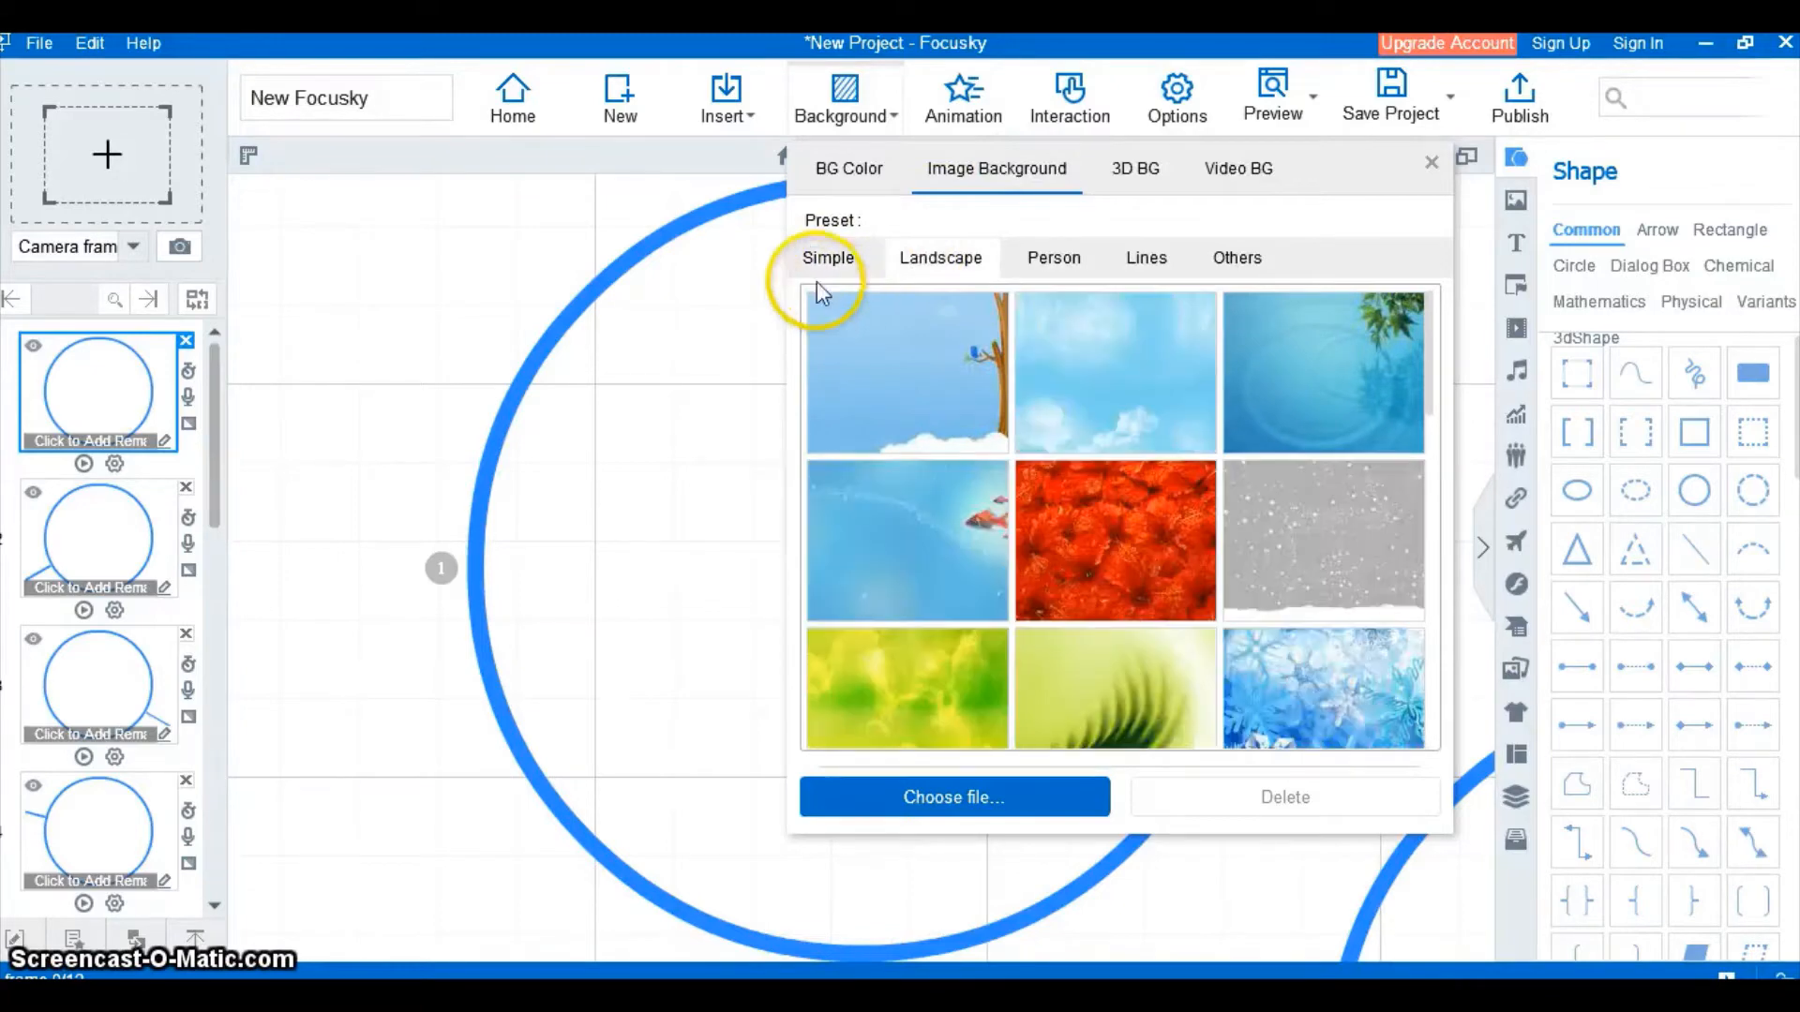
Apply the blurred blue-to-brown image from the Simple presets as the project background
left_click(825, 267)
left_click(848, 300)
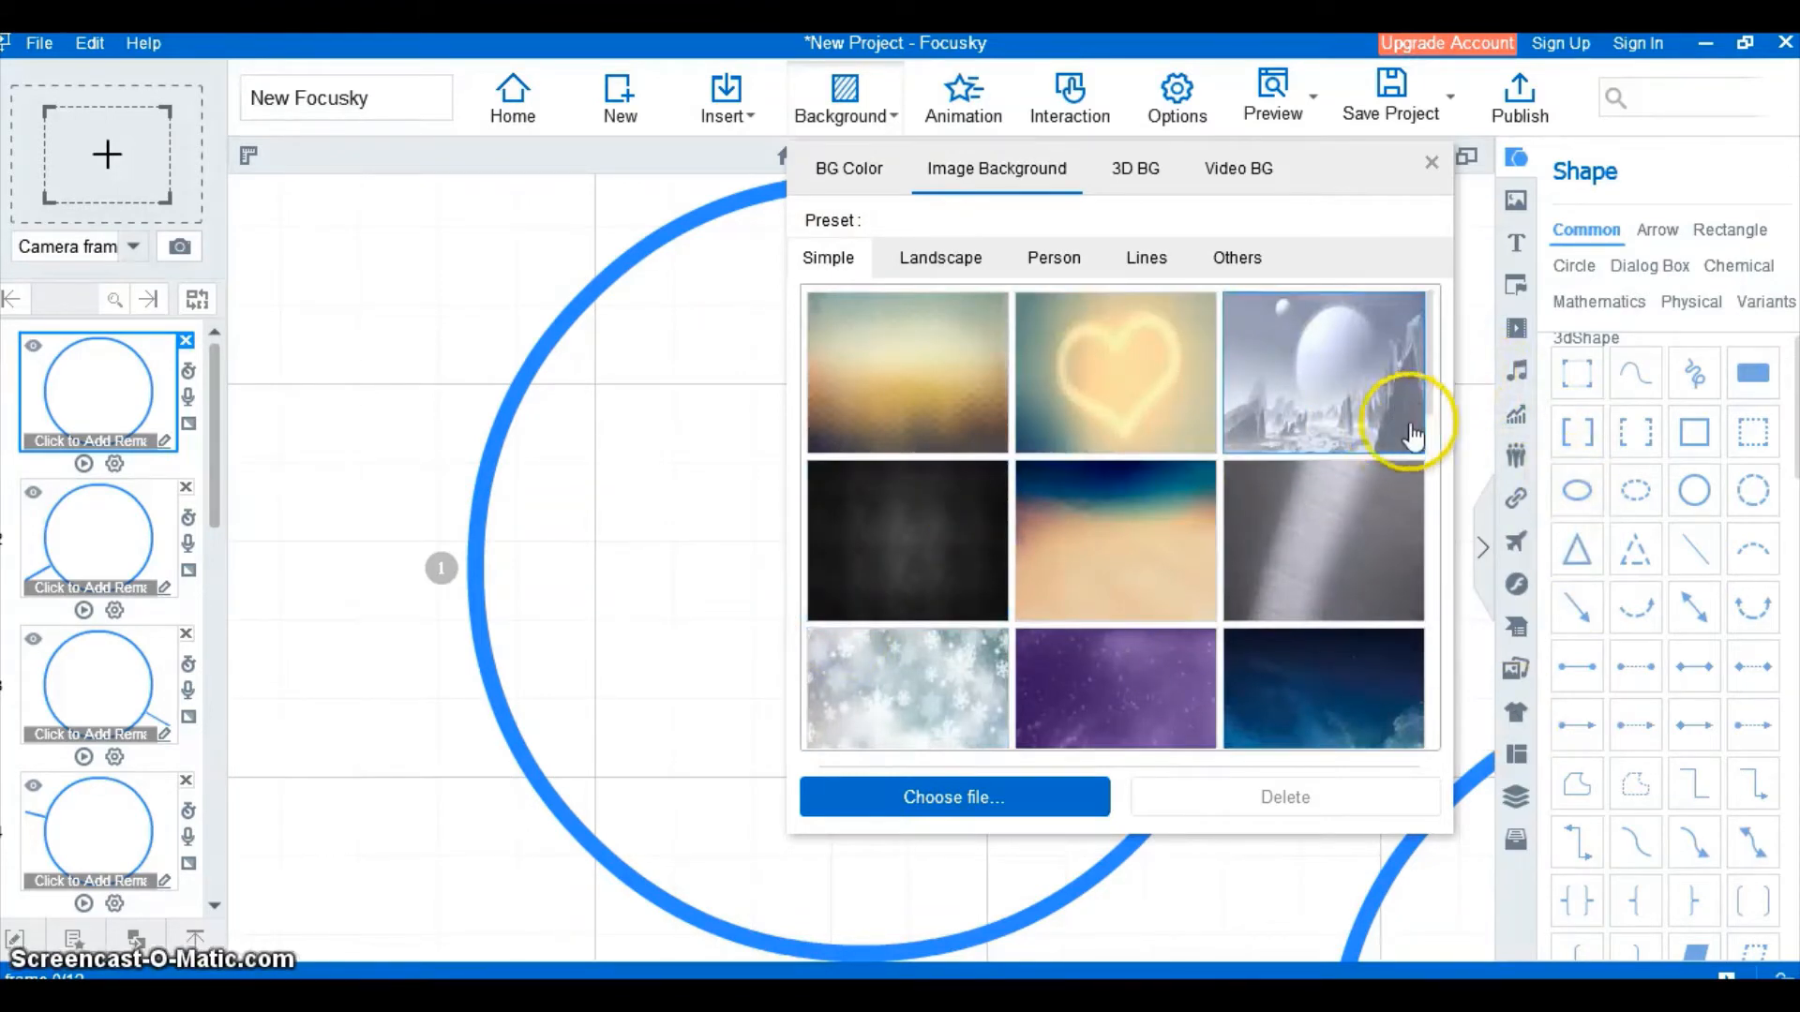
scroll(1422, 404, "down", 5)
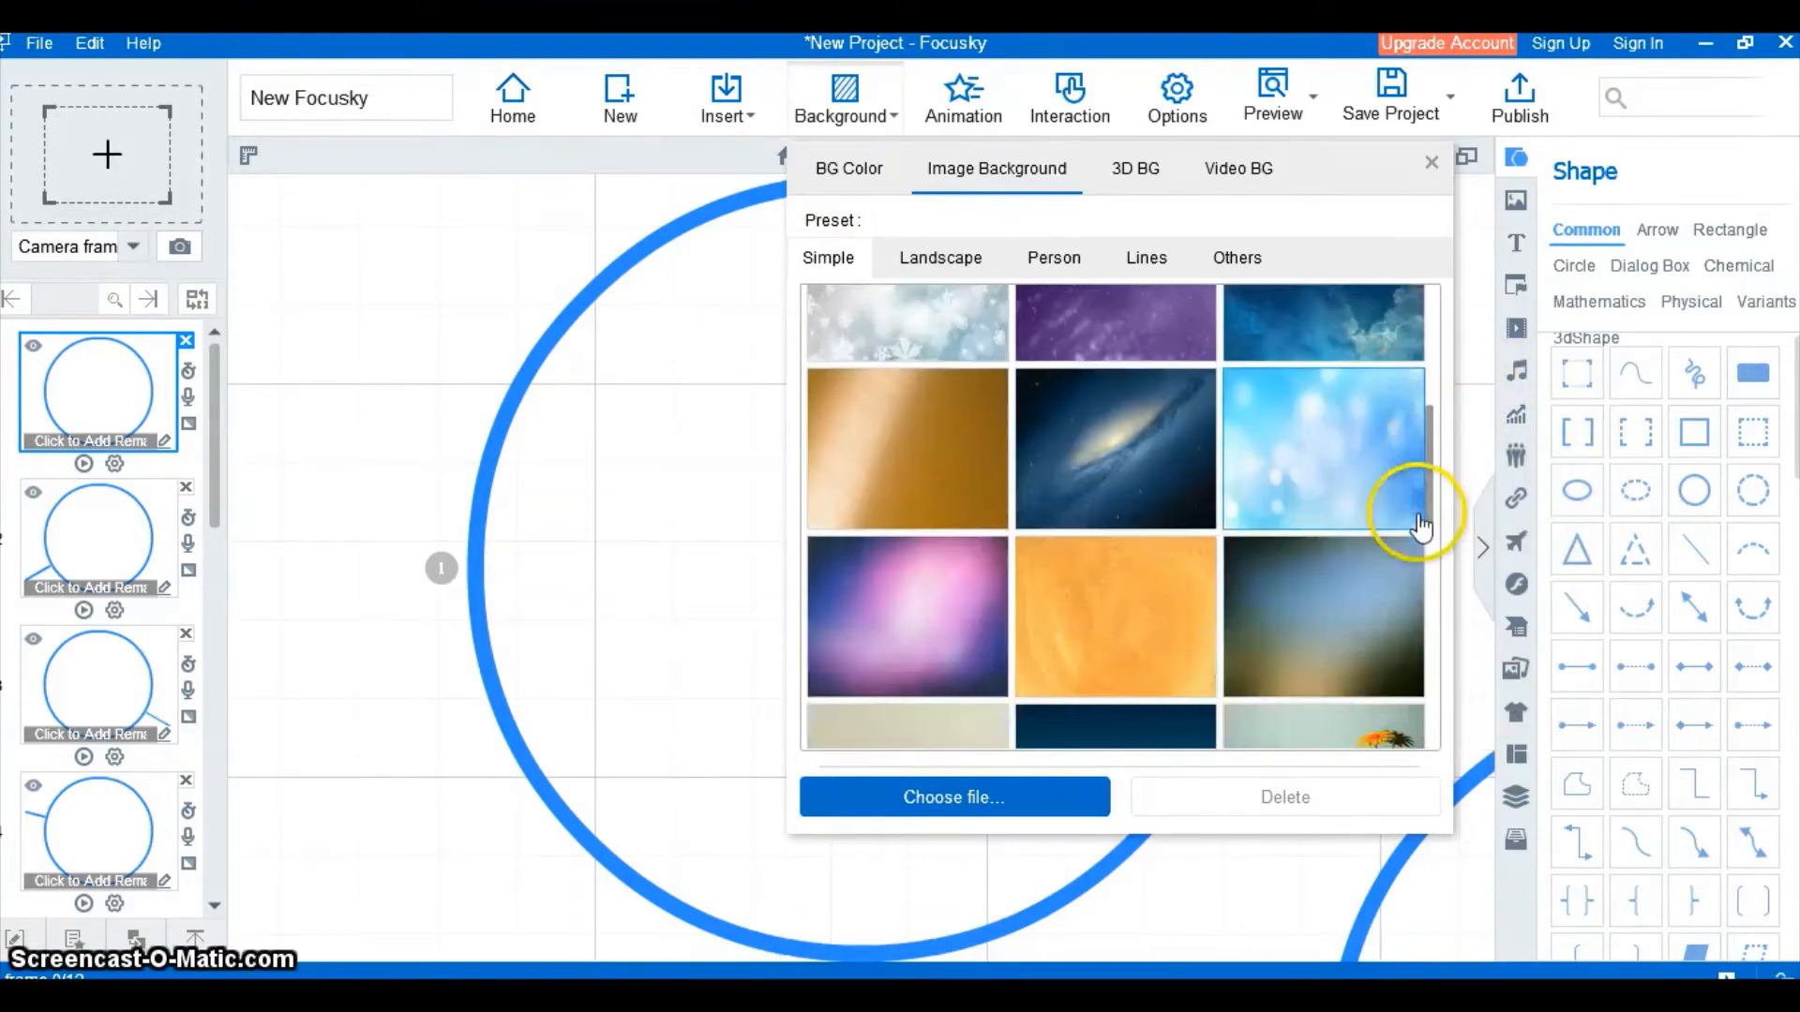
left_click_drag(1422, 528, 1422, 569)
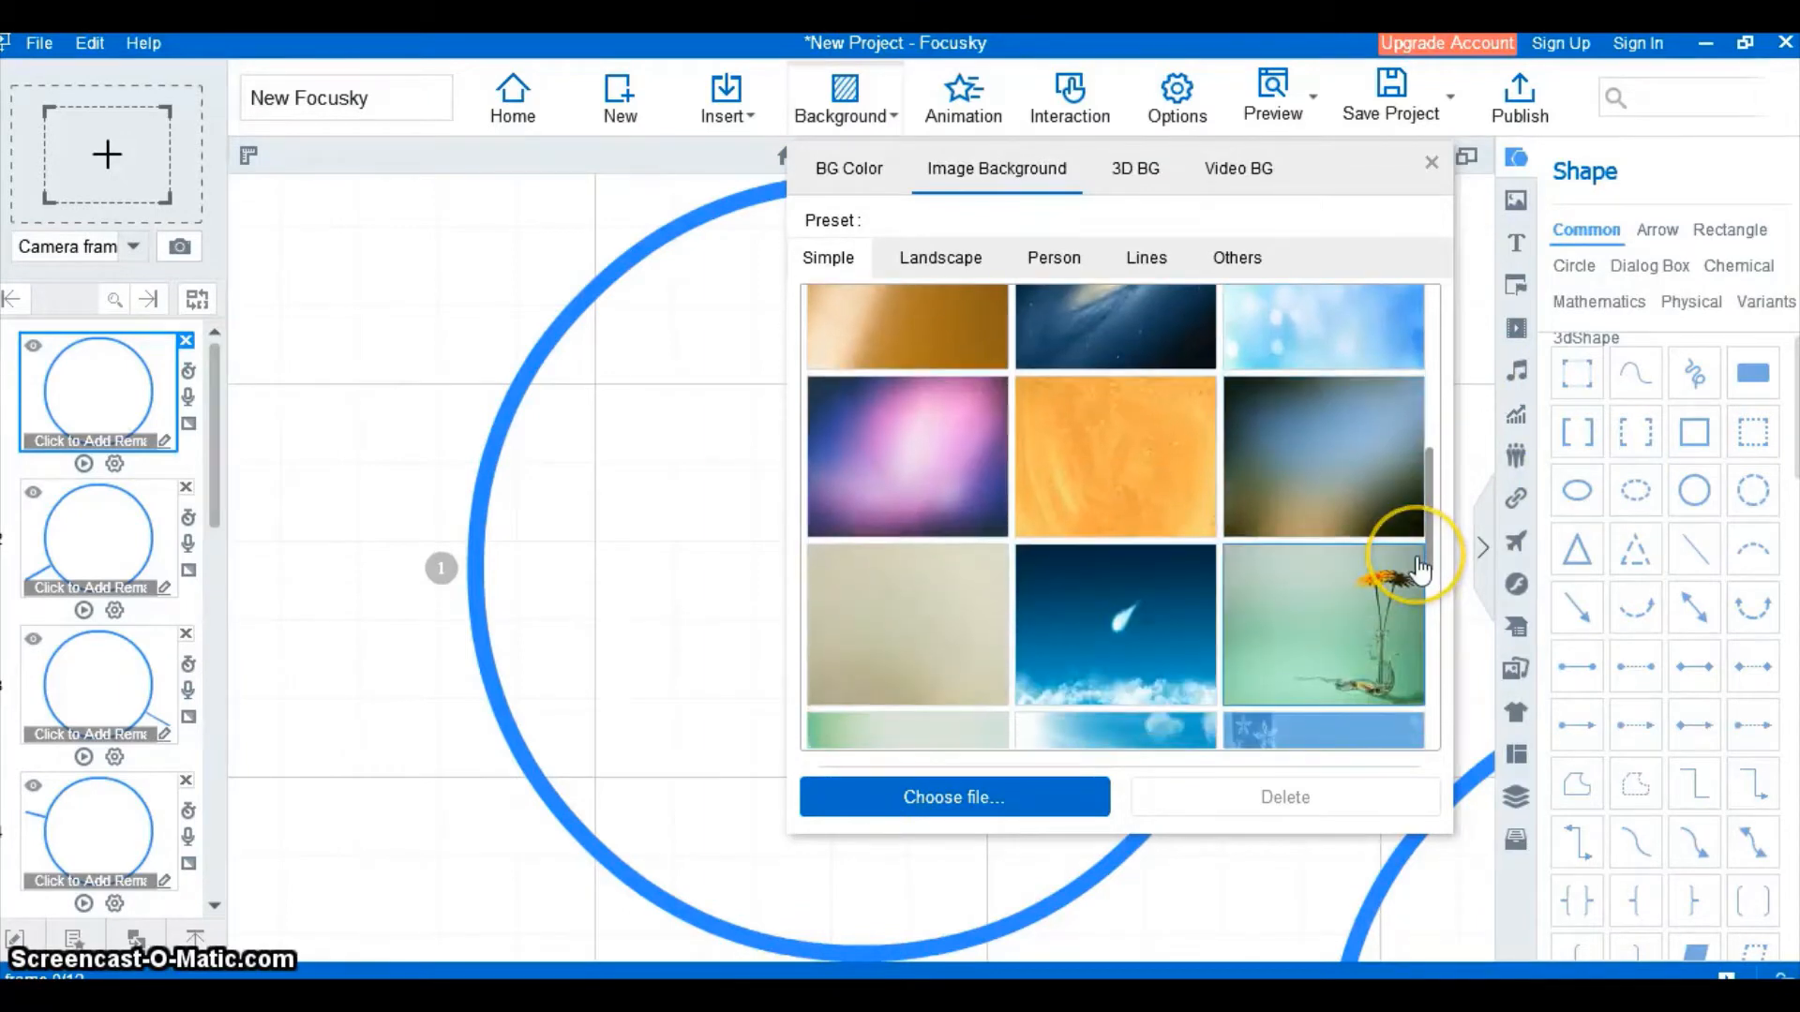
left_click(1299, 464)
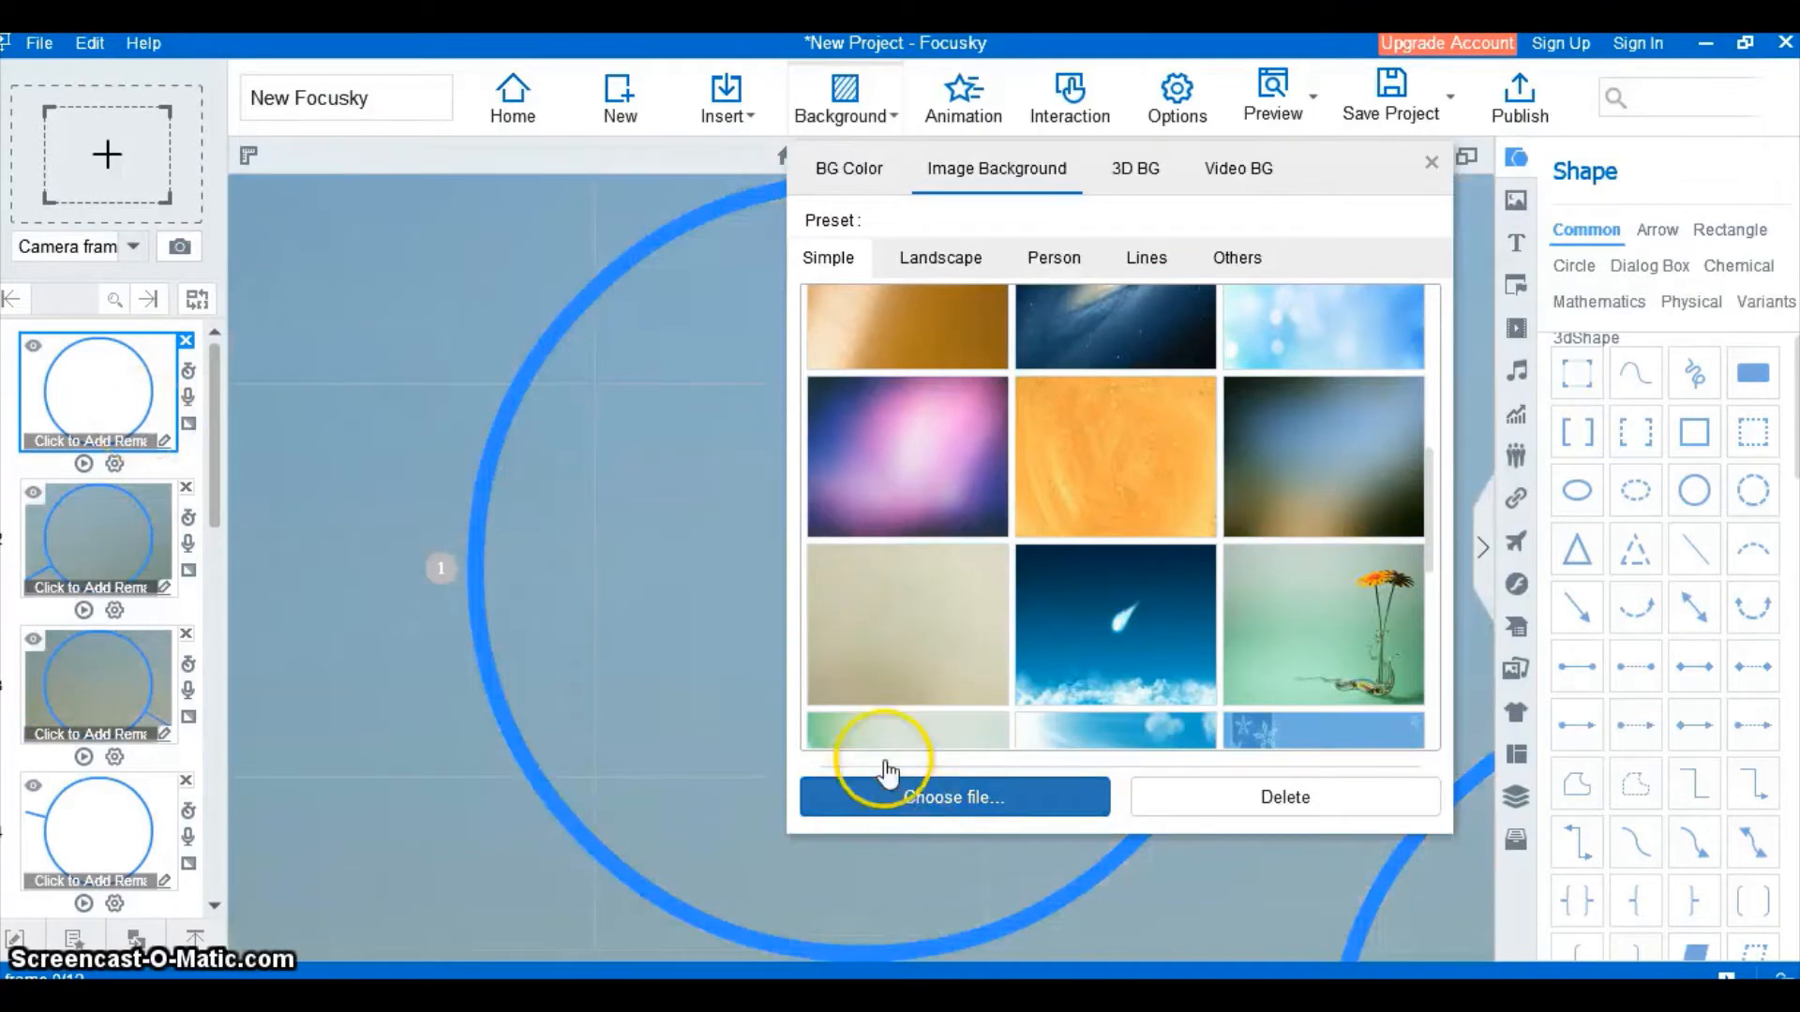
left_click(547, 499)
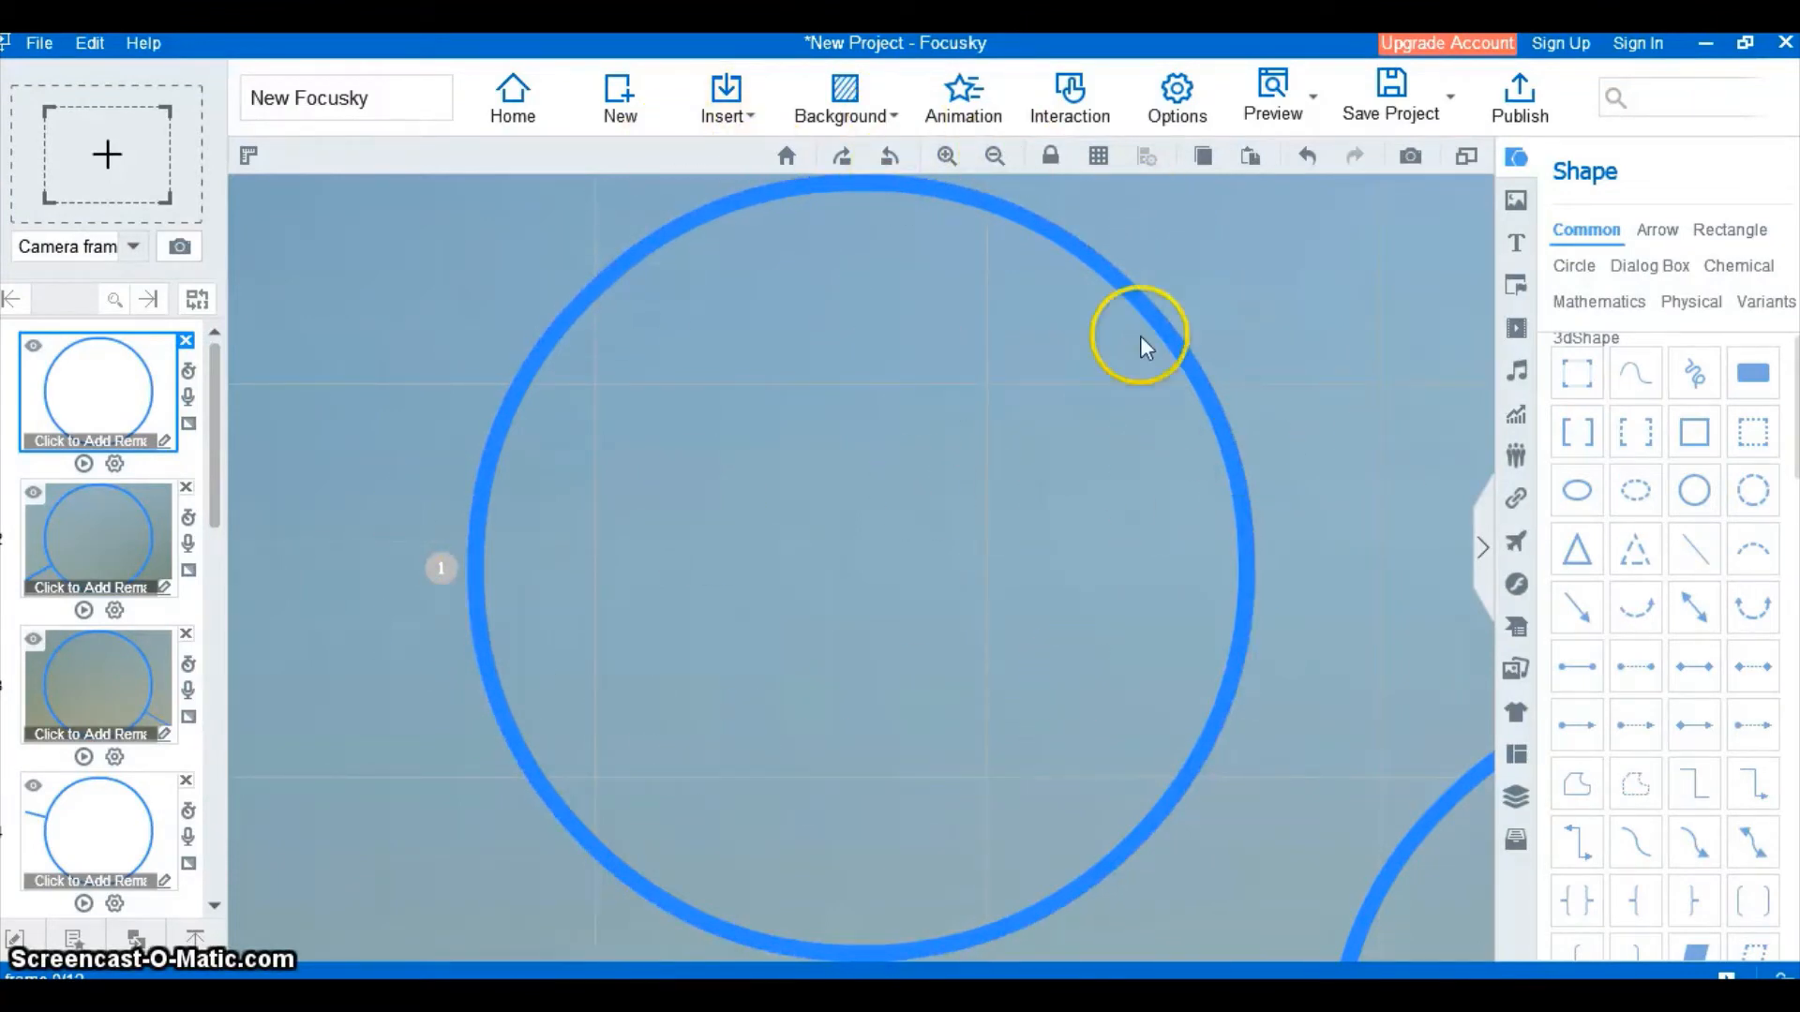
Try the 普通 and 新奇 themes on the project and settle on the 日落 theme with the yellow circle arrow
left_click(72, 392)
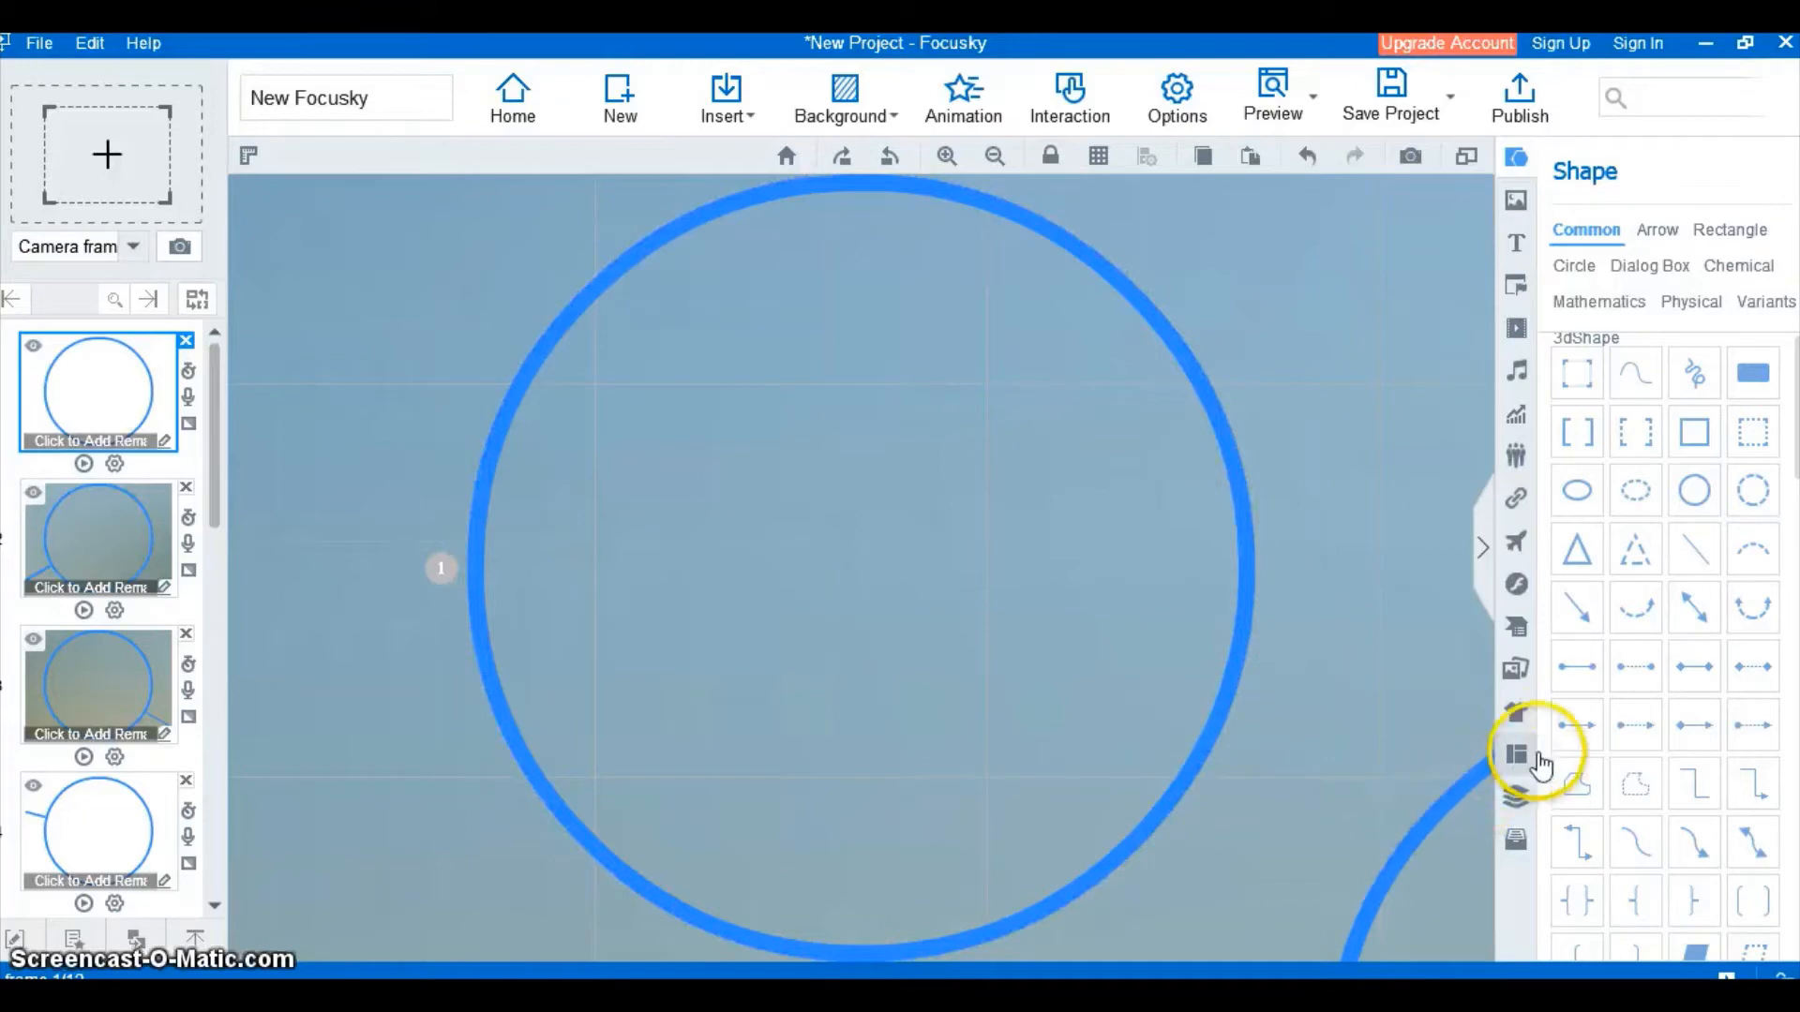
left_click(1517, 716)
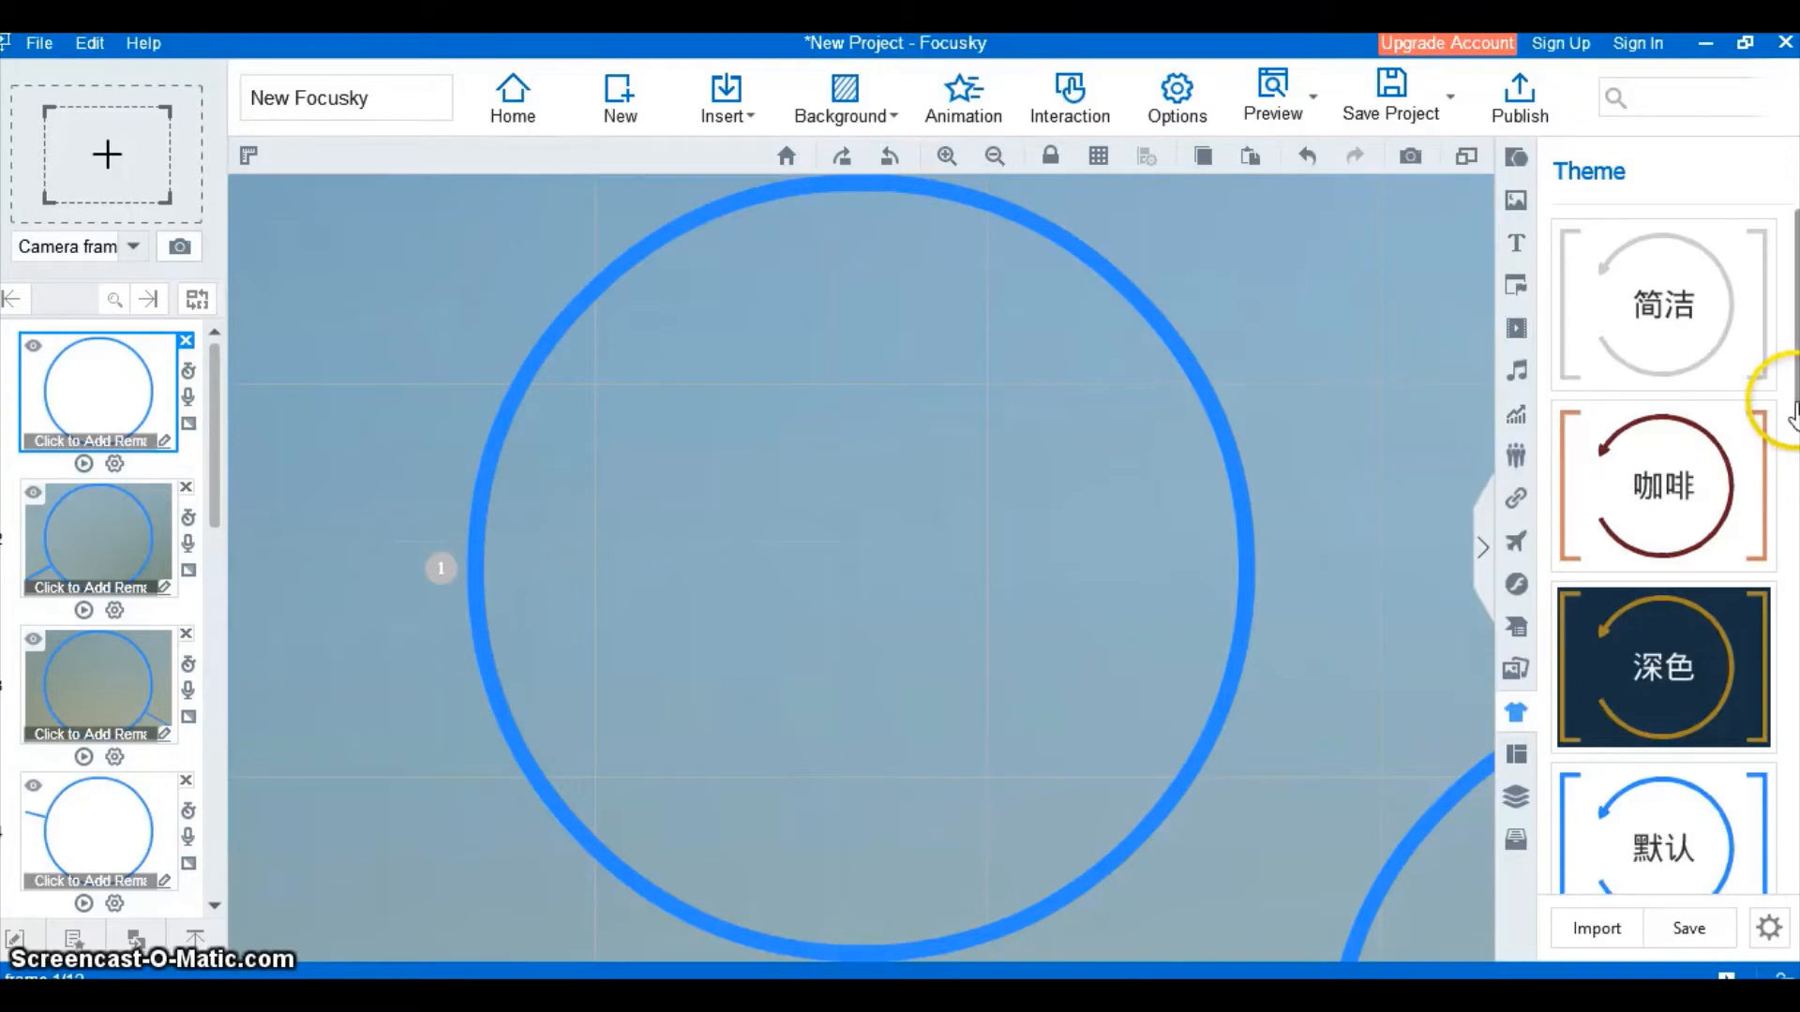
left_click_drag(1792, 412, 1752, 670)
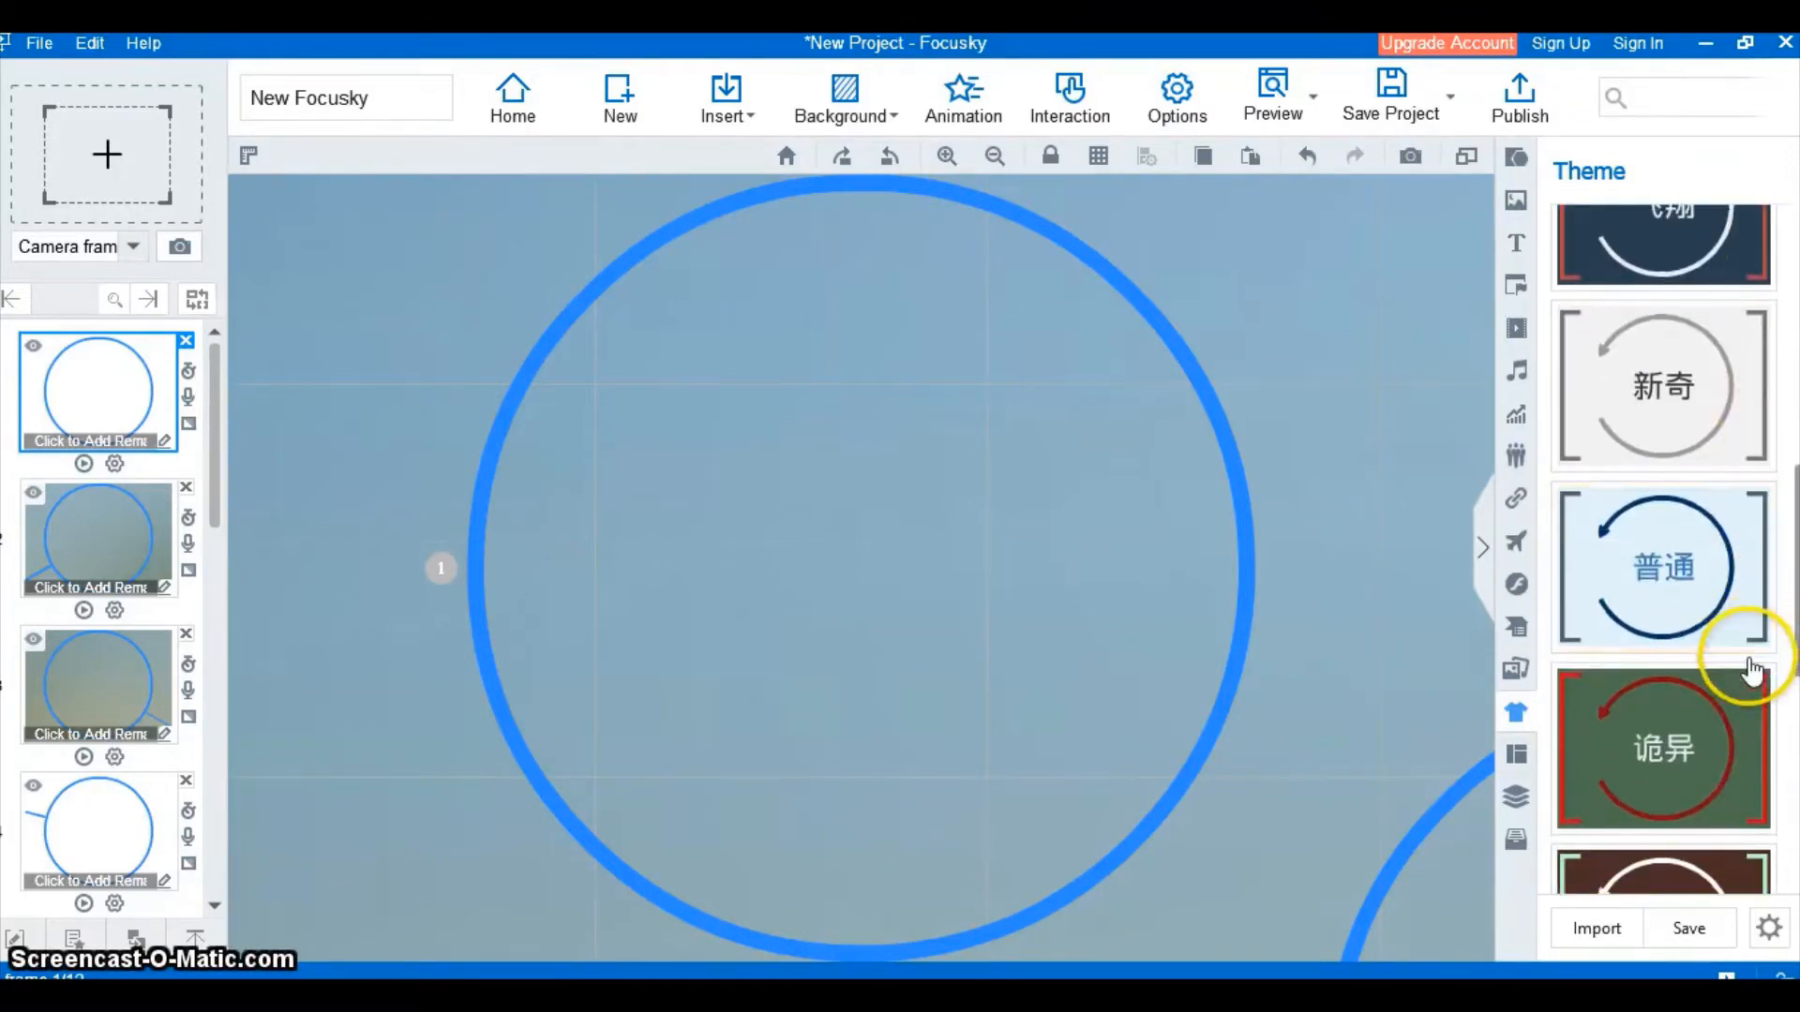
left_click(1662, 597)
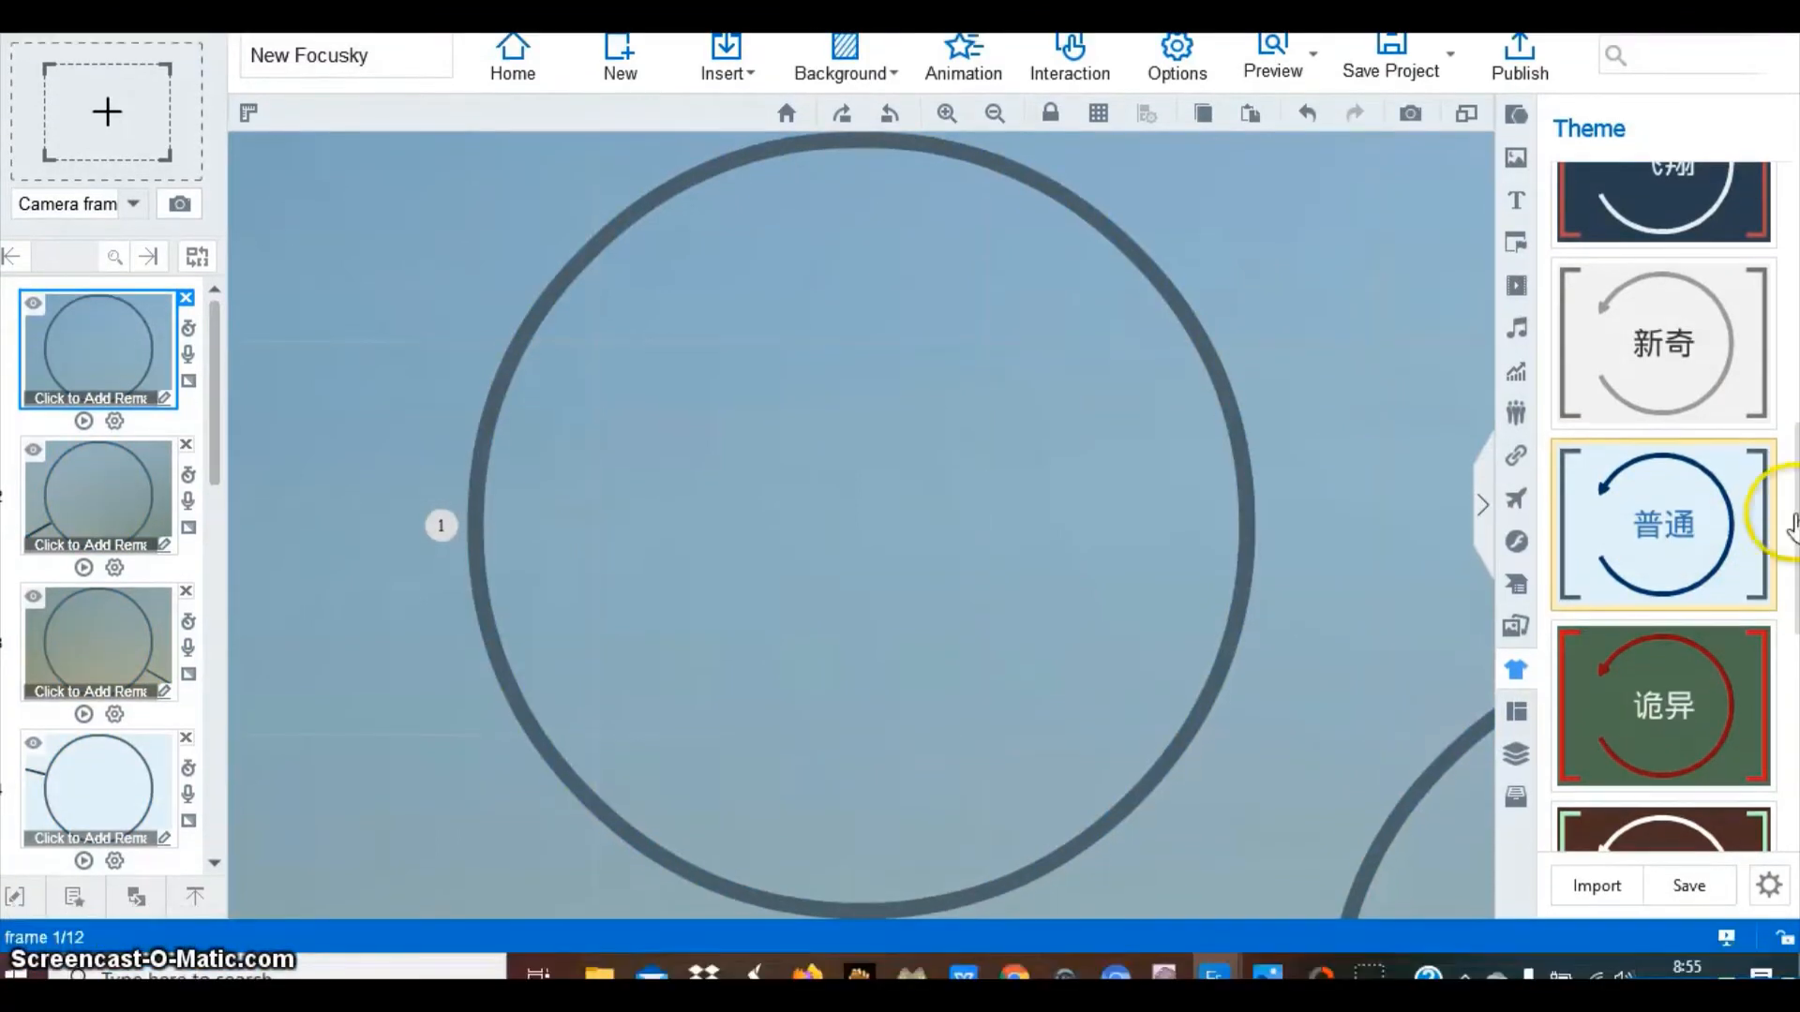
left_click(1695, 356)
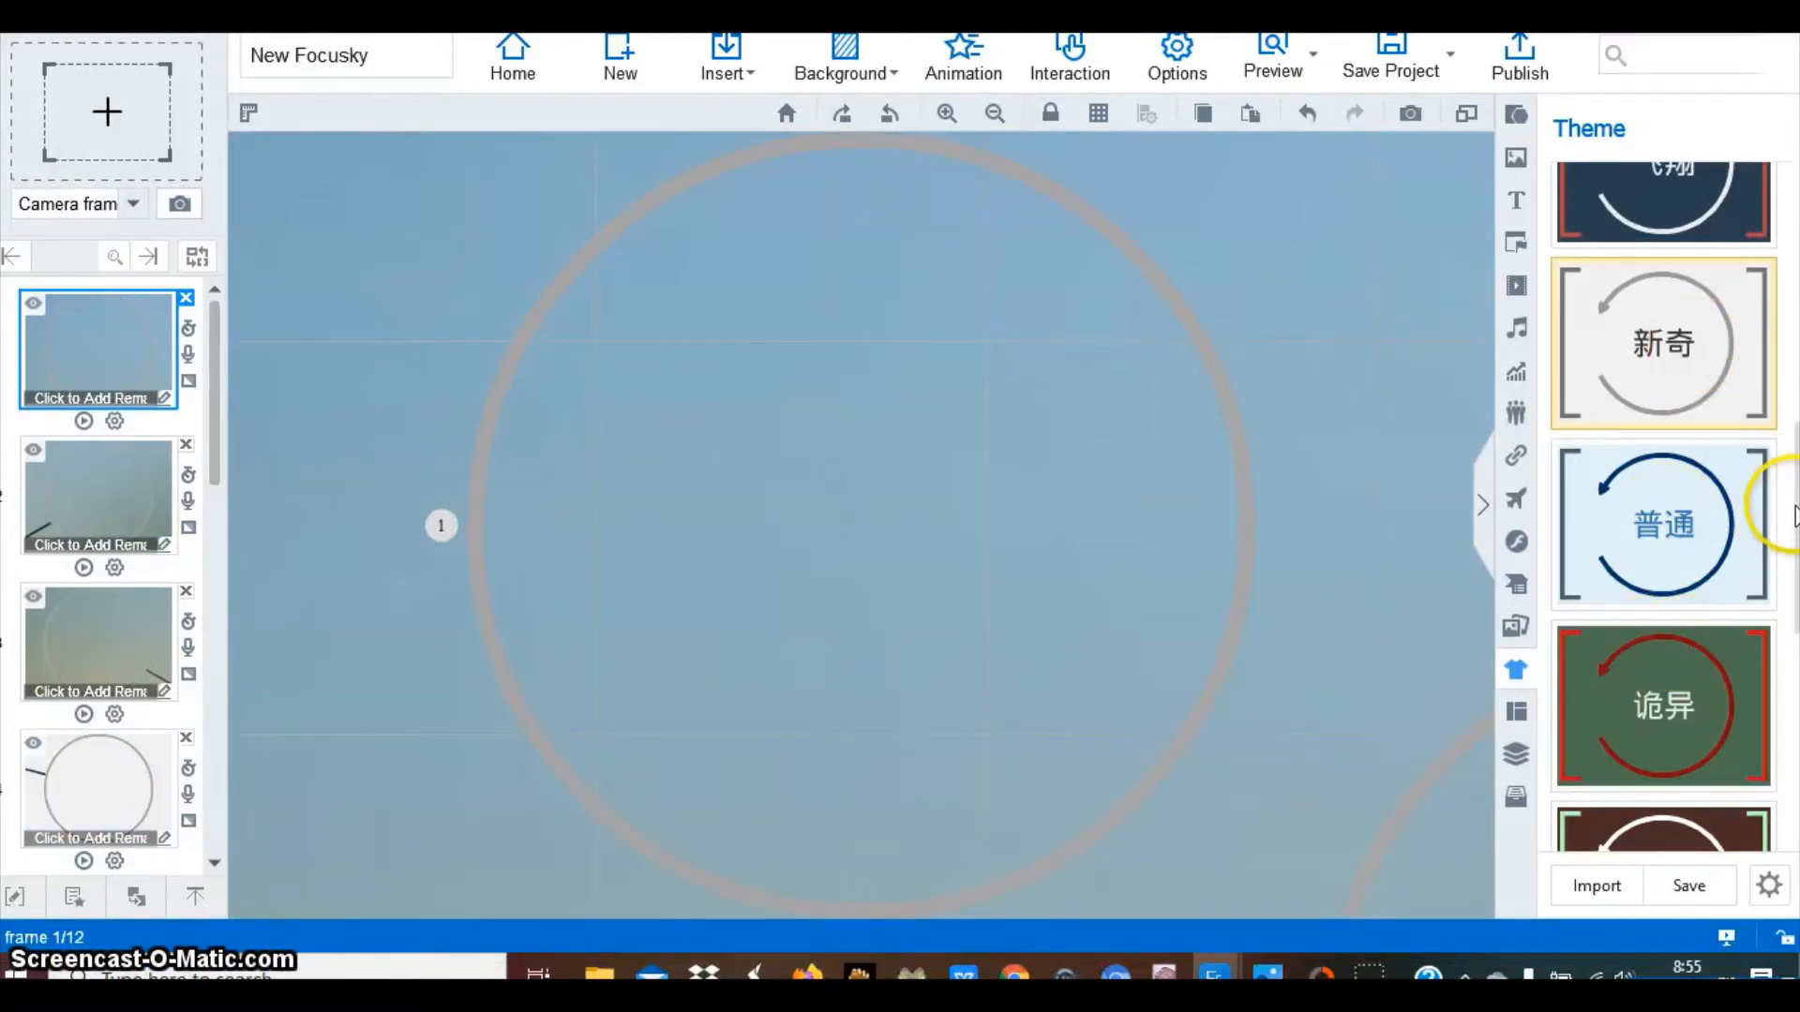
left_click_drag(1793, 506, 1791, 739)
left_click(1711, 736)
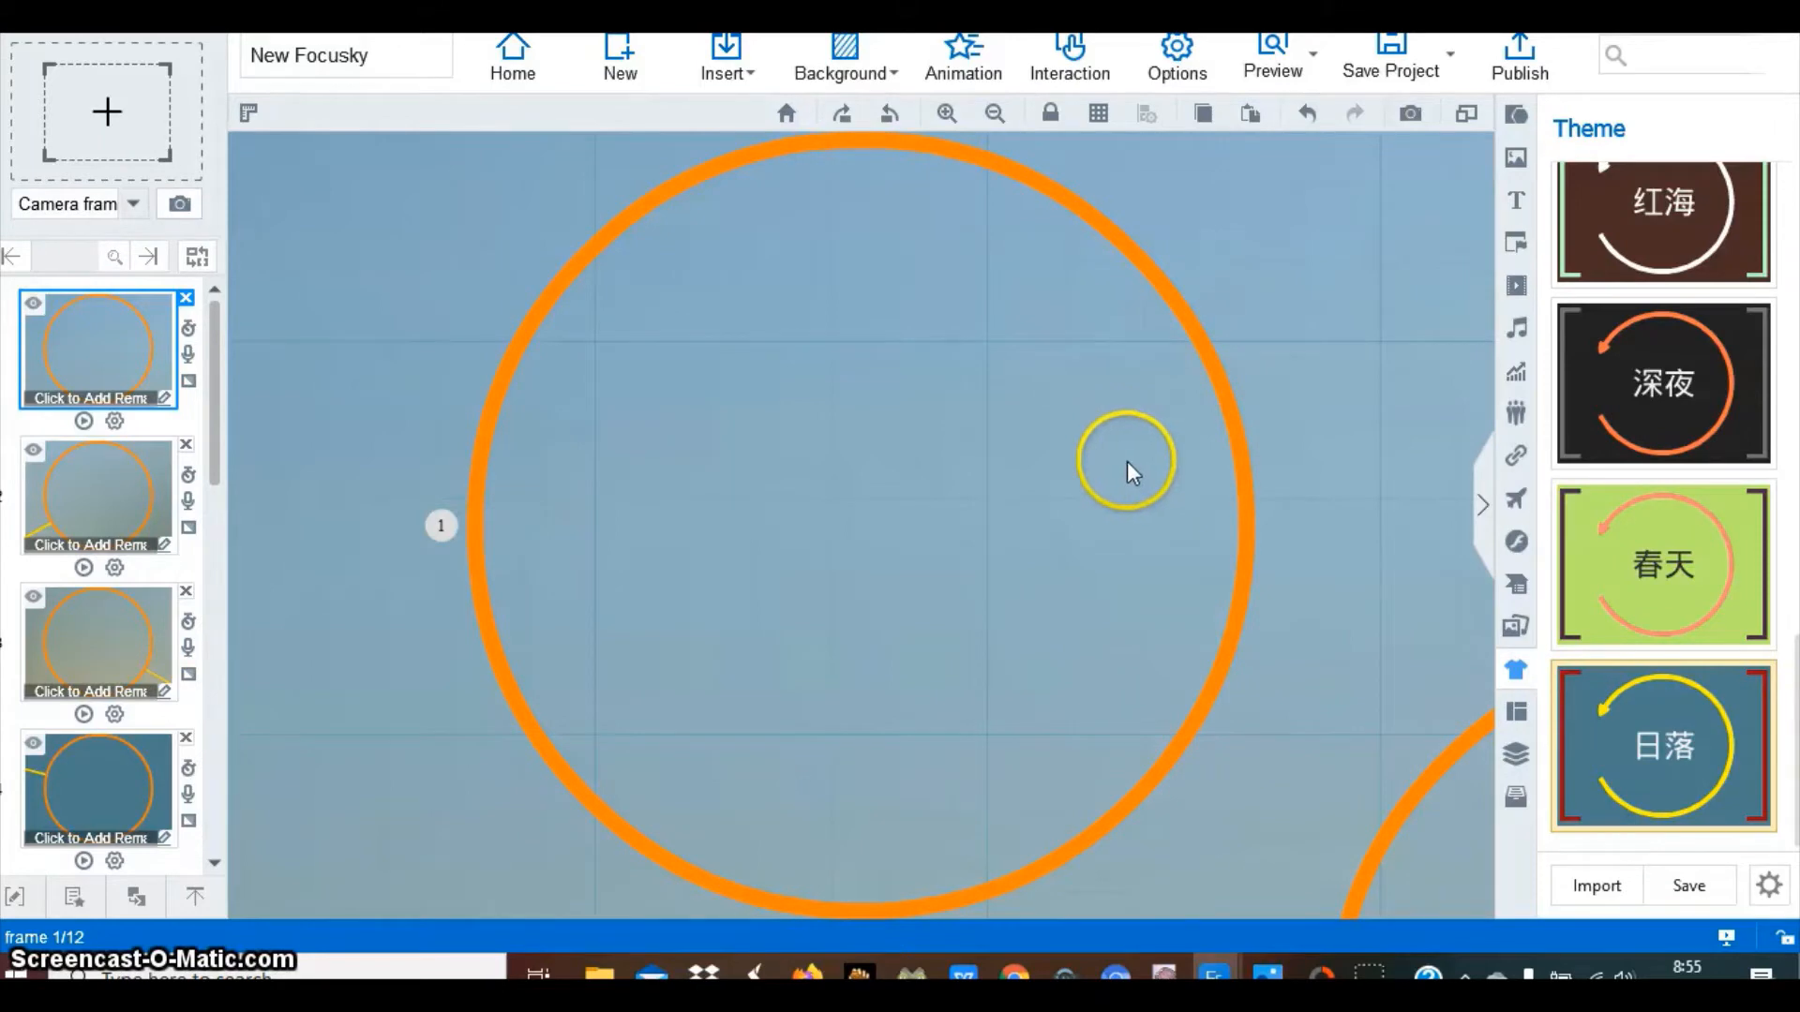
Try the content layout with the sunrise tree picture and "PPT to Video Converter" text in the first circle, and delete it
left_click(1518, 630)
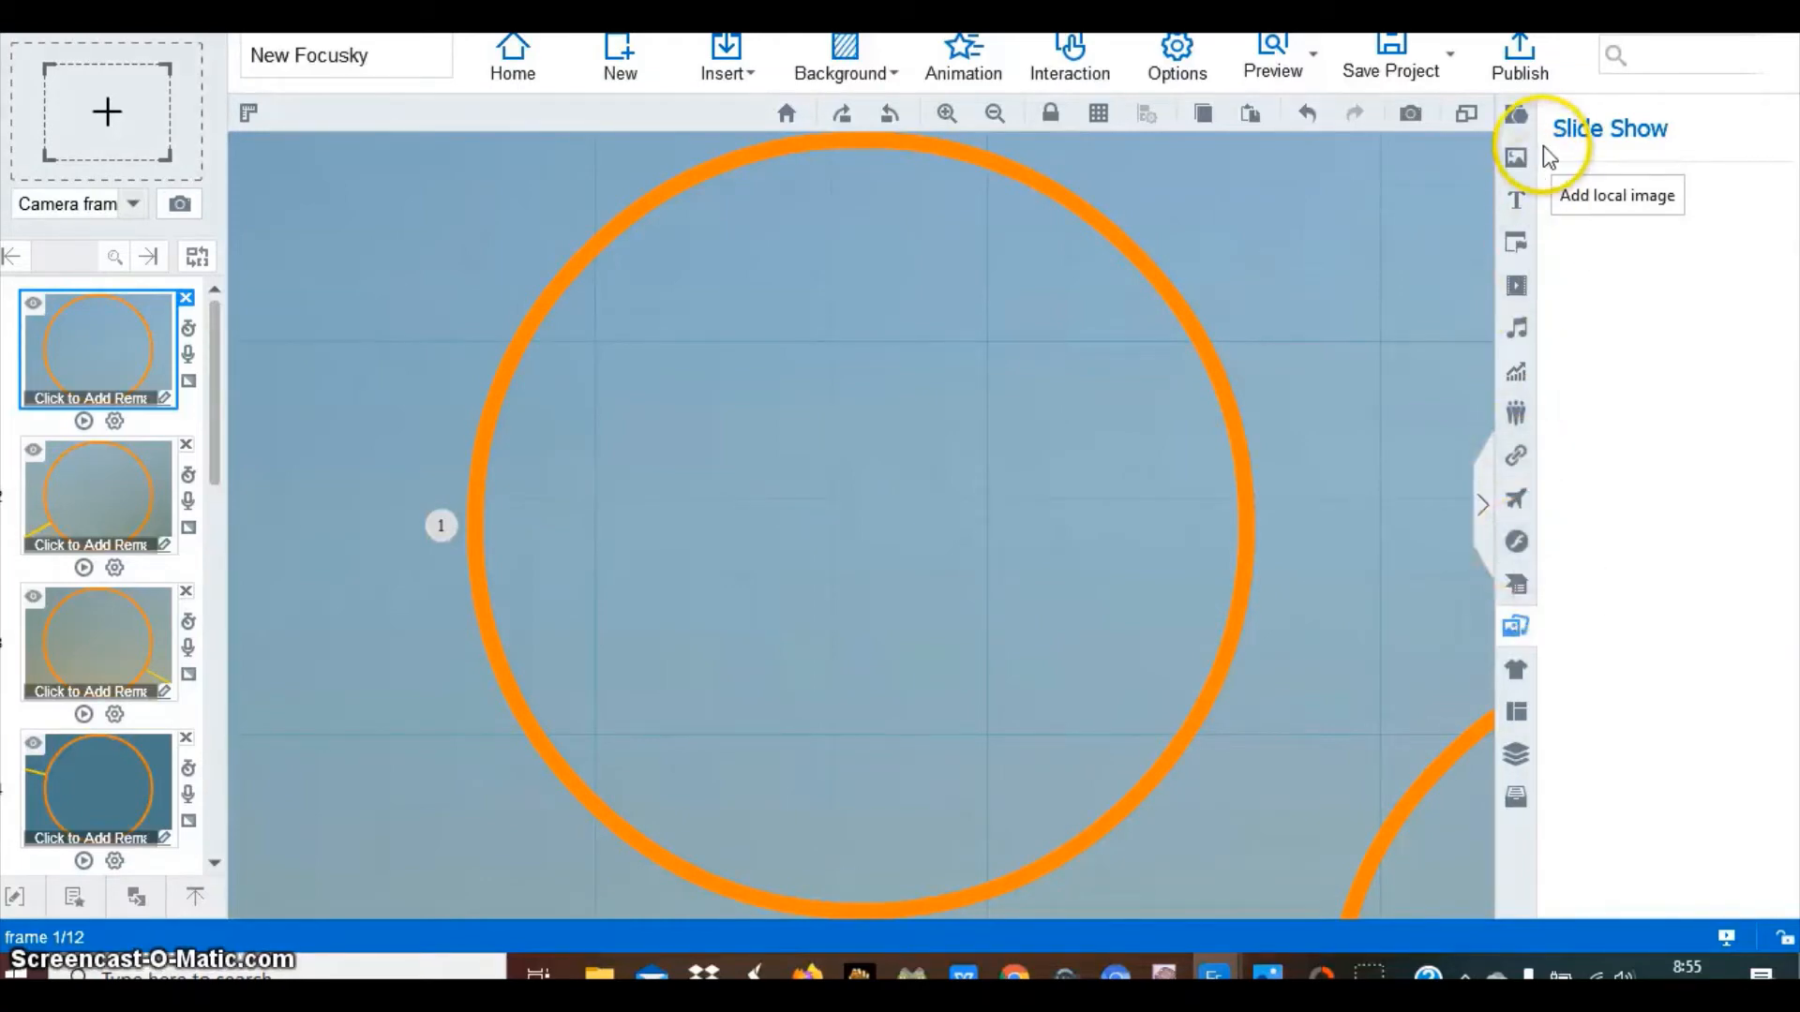
left_click(1516, 247)
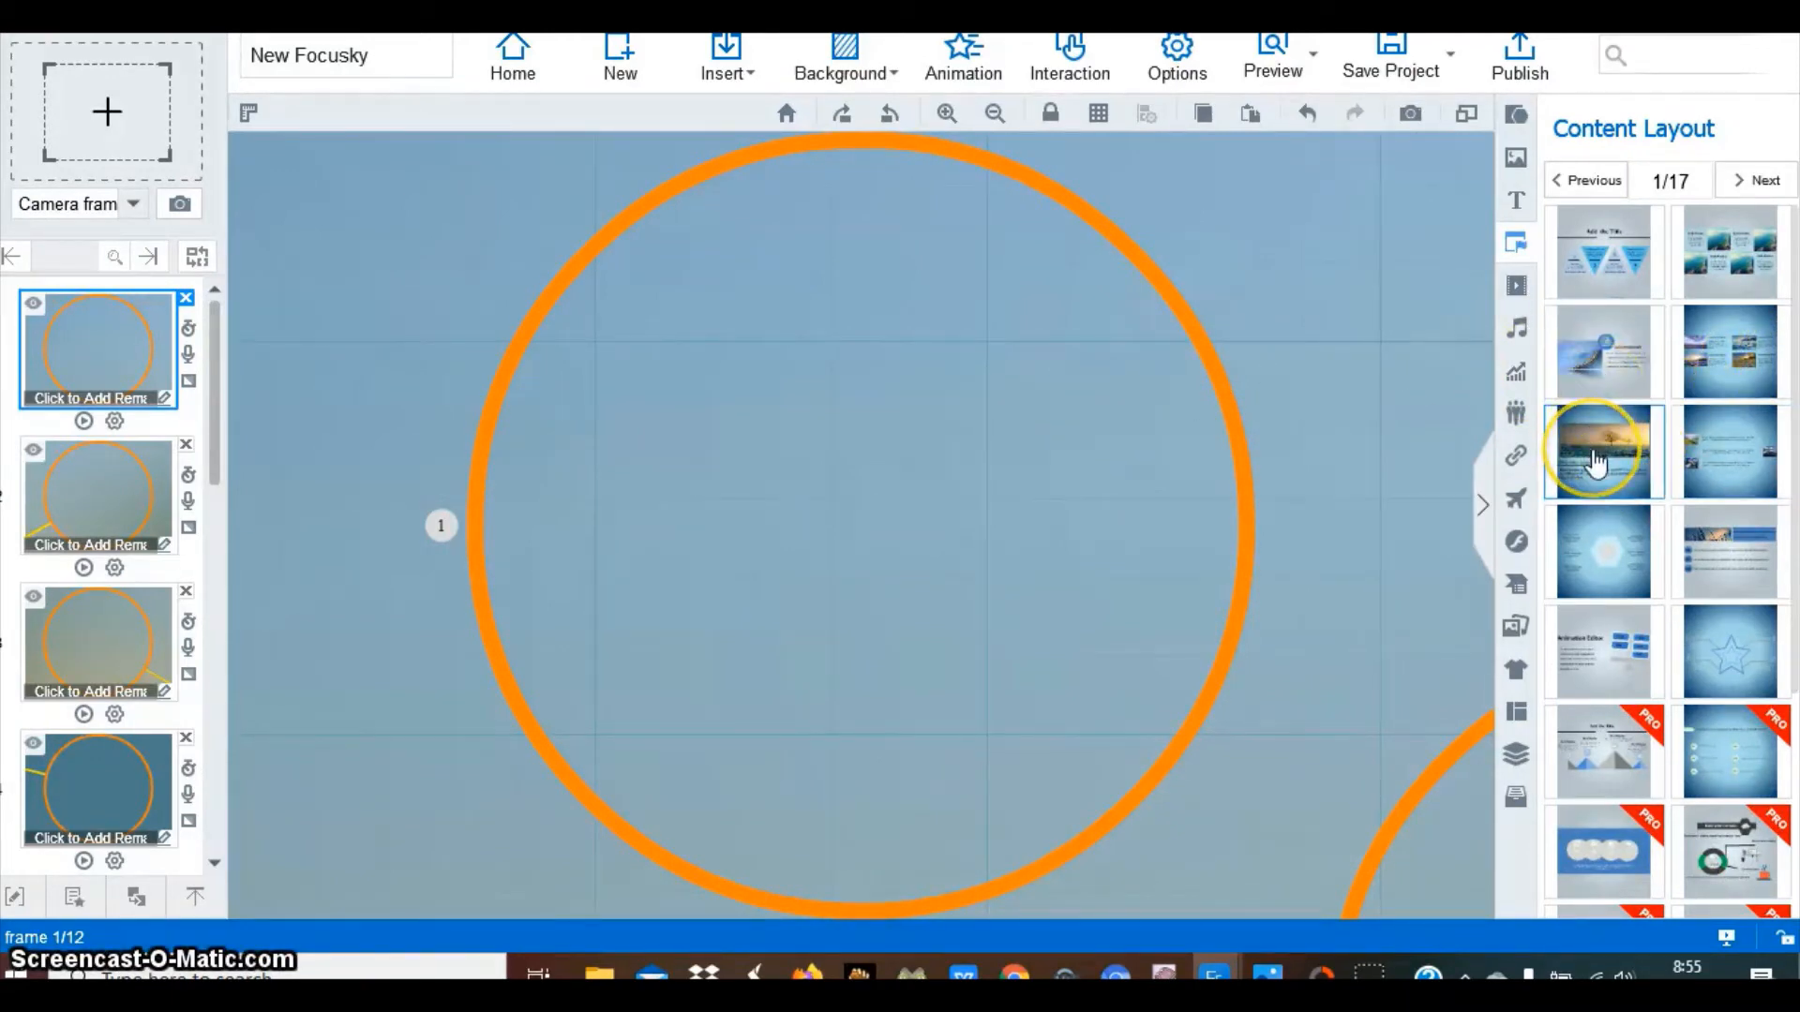
left_click(1597, 459)
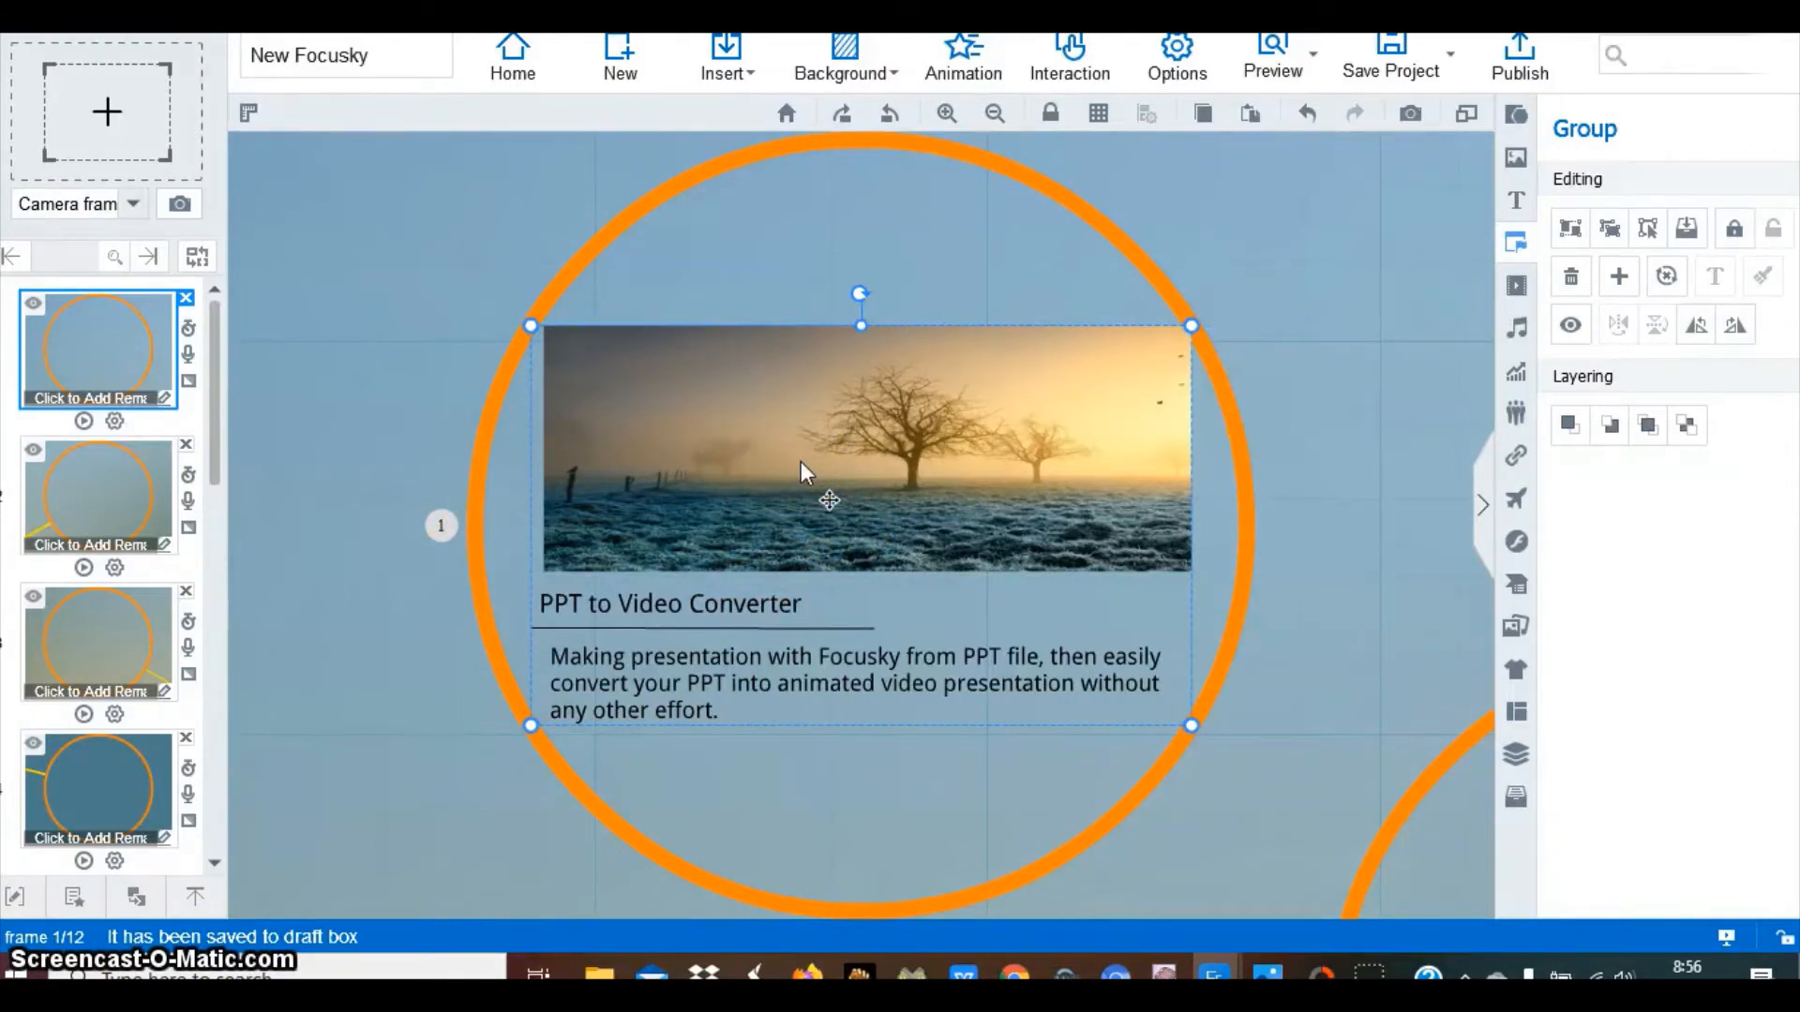
key("Delete")
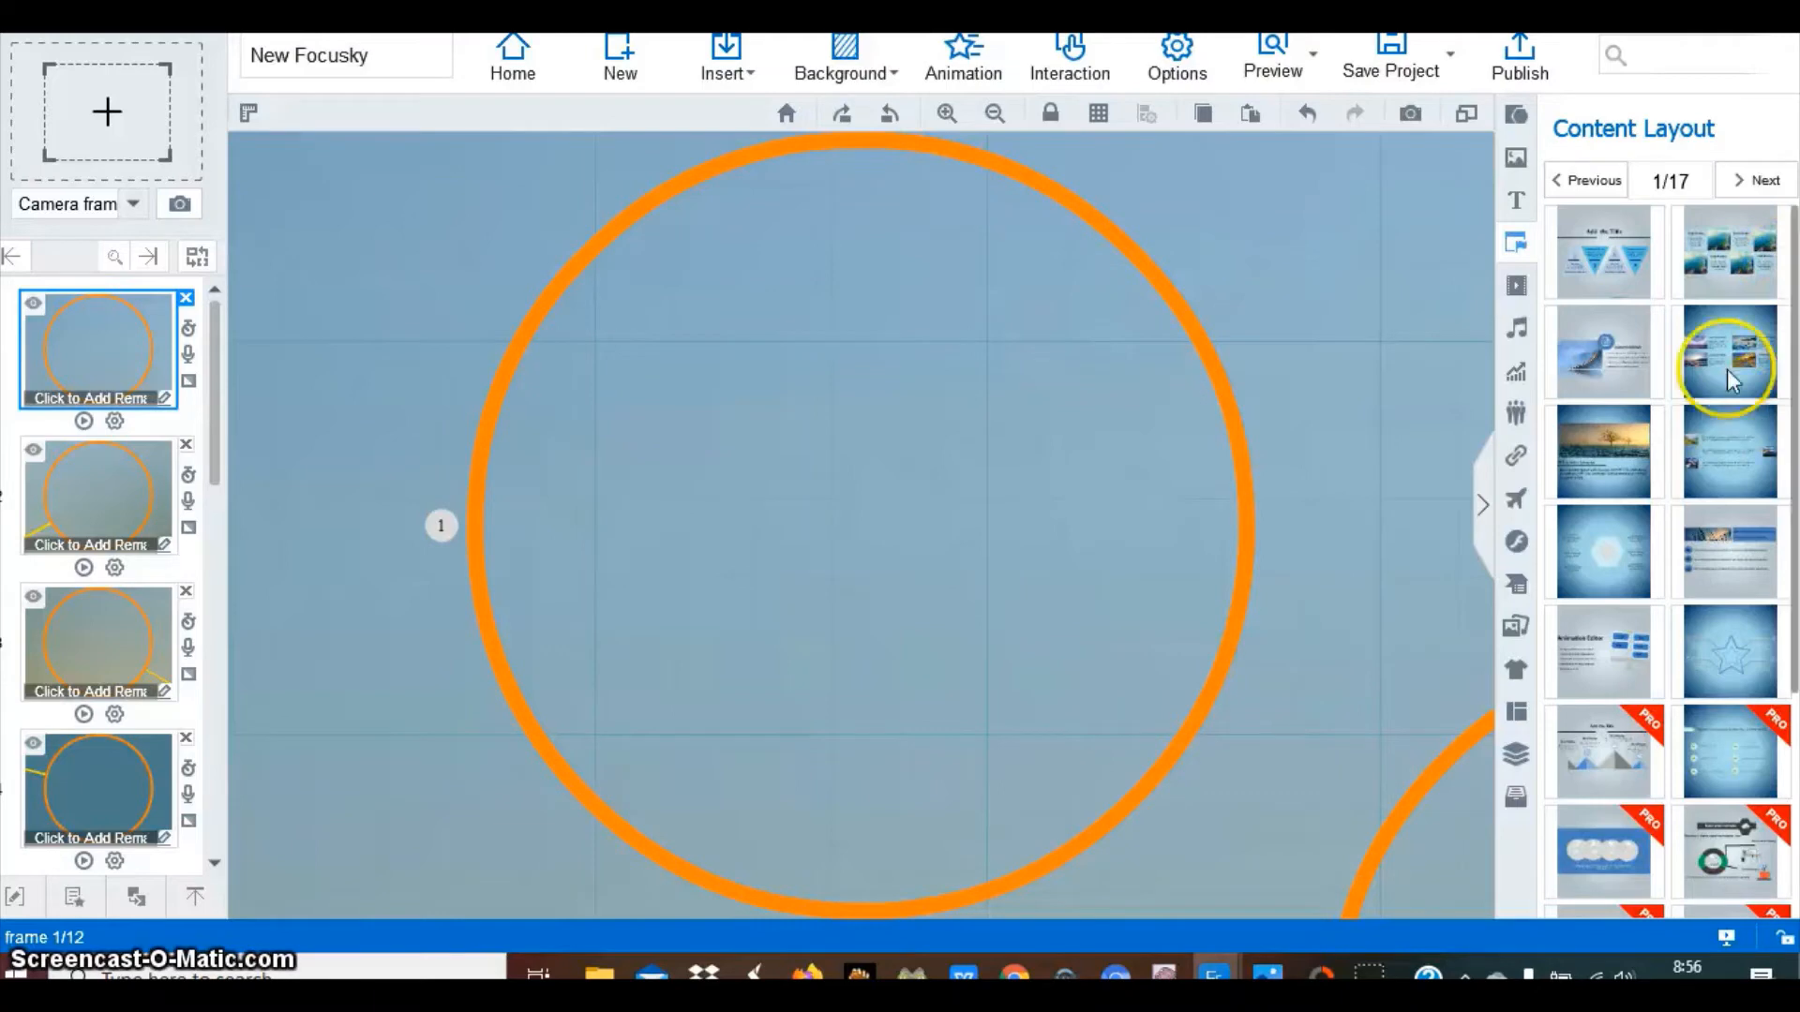
Place a new text box with vertical orientation inside the first circle
left_click(1517, 200)
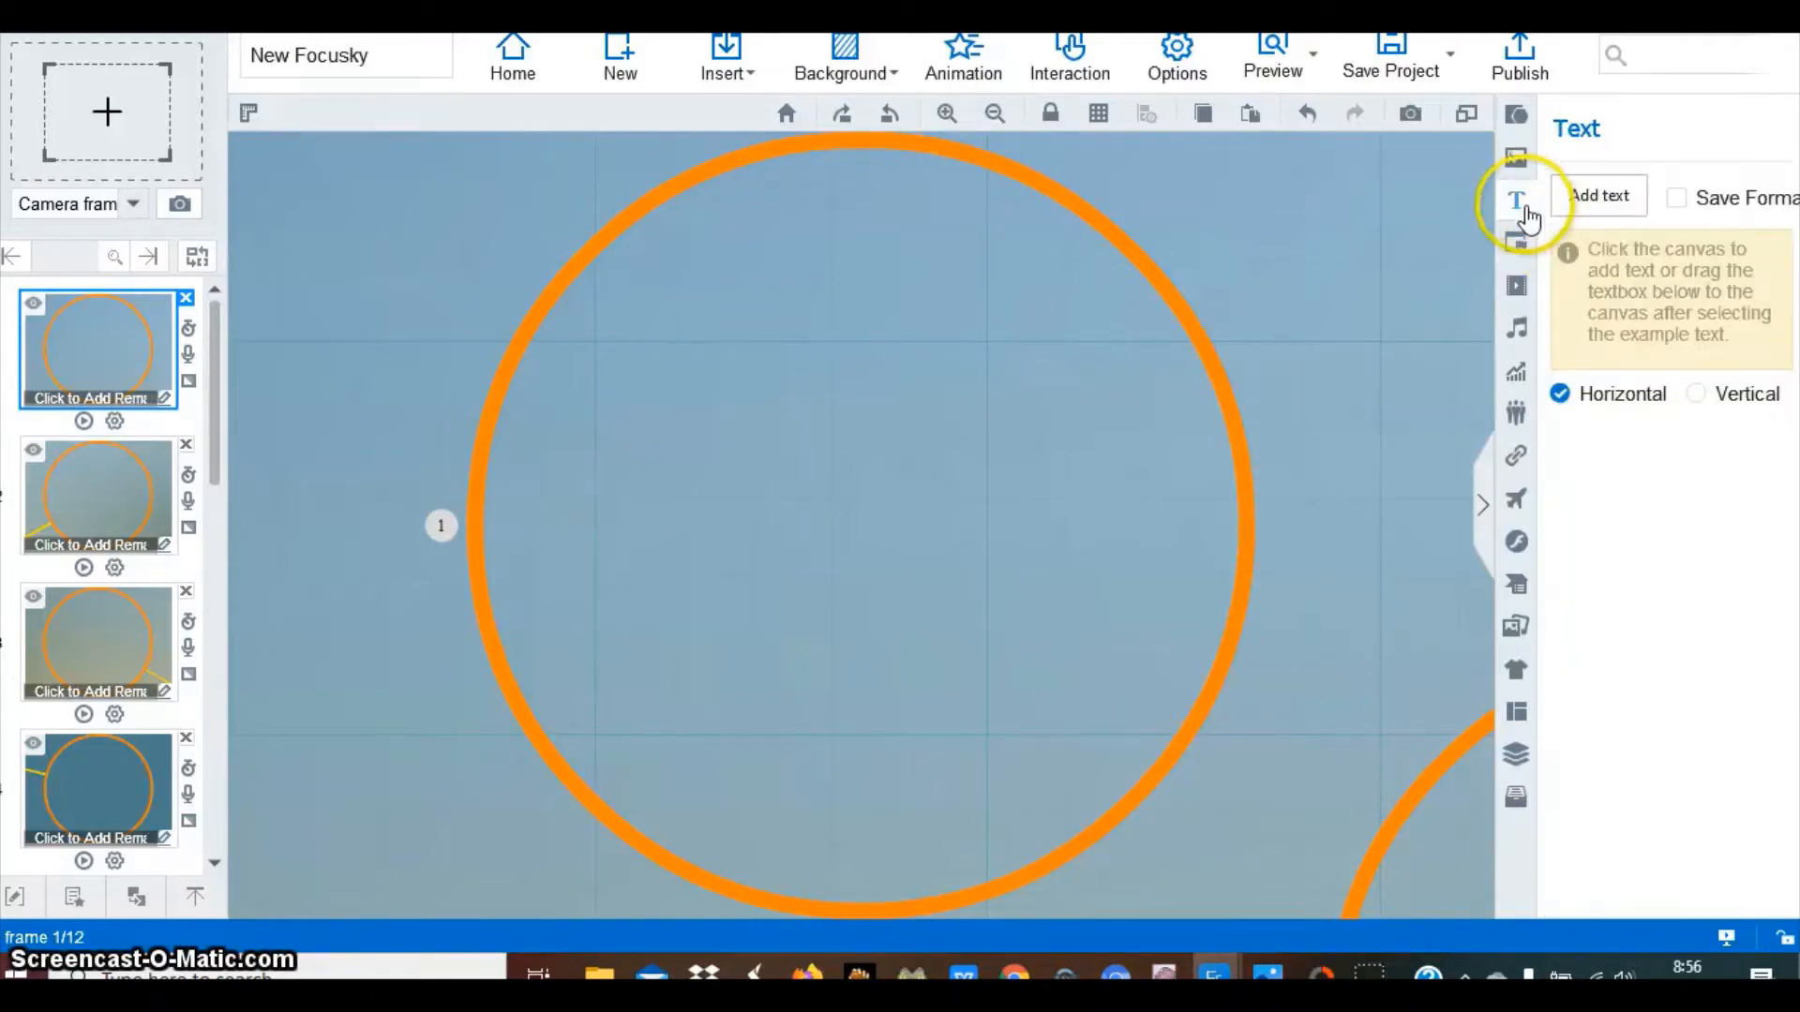
left_click(1695, 393)
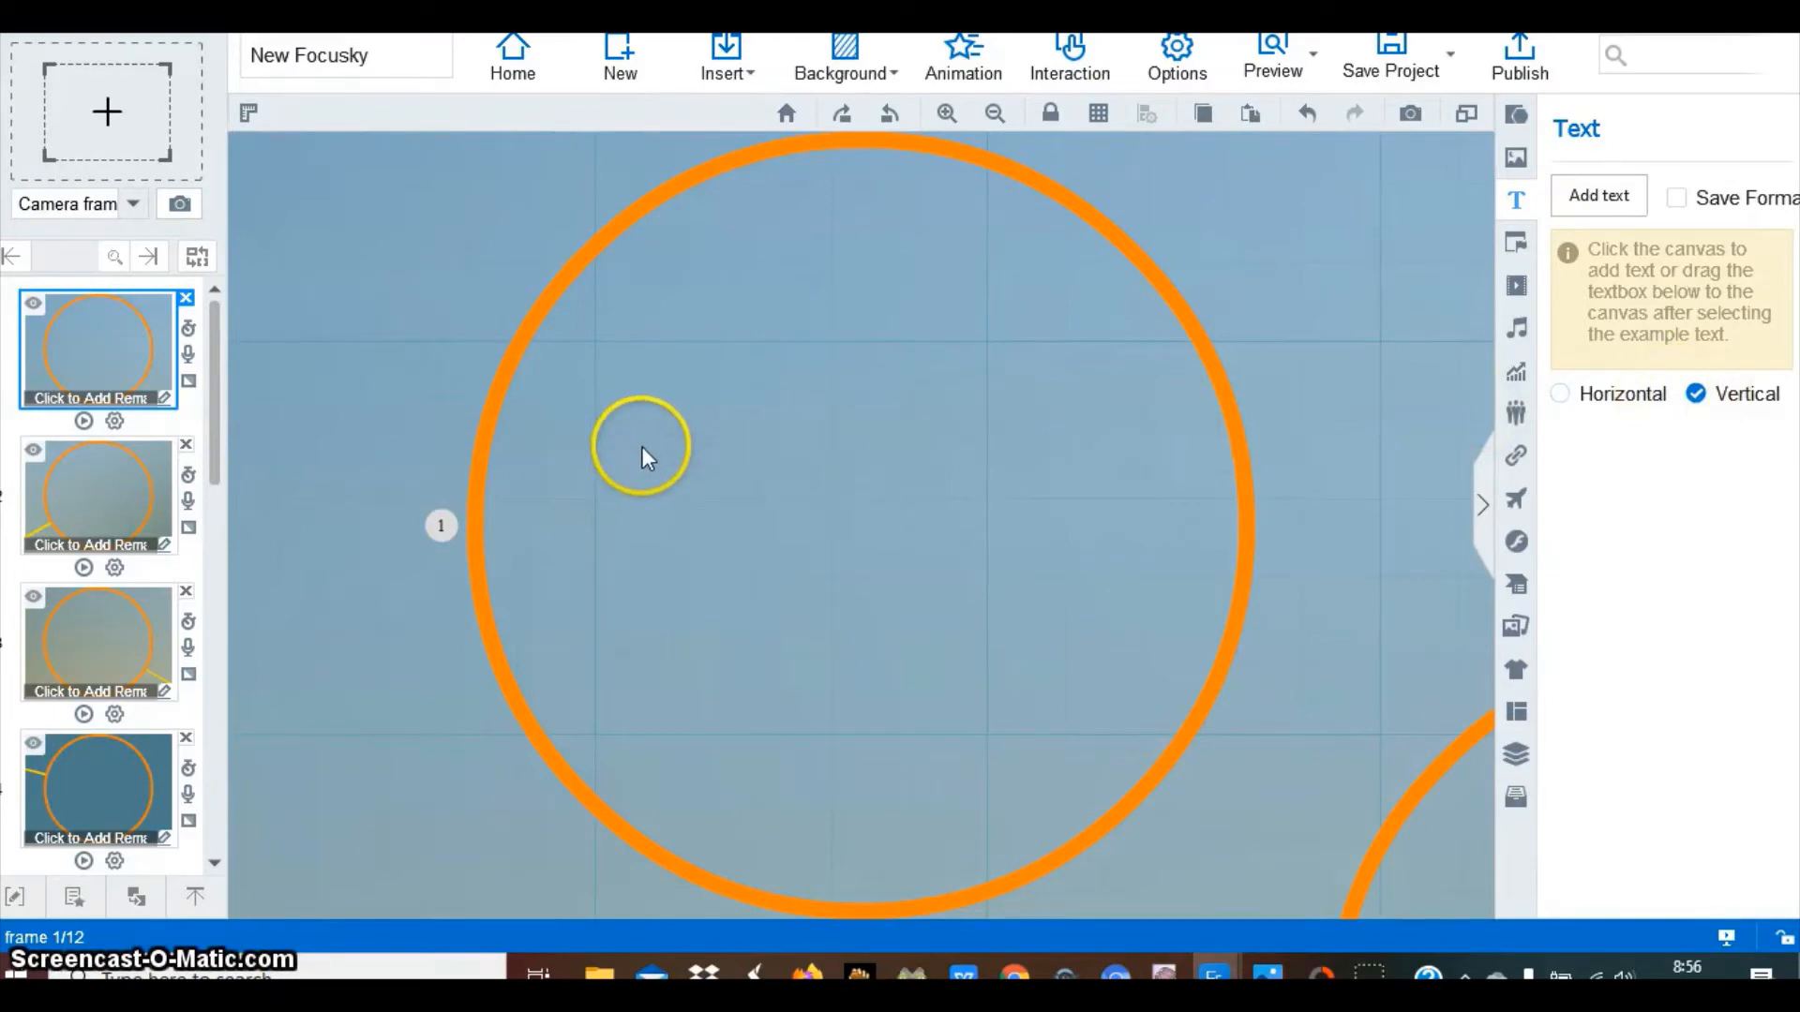
mouse_move(643, 446)
left_mouse_down()
mouse_move(654, 512)
mouse_move(581, 398)
left_mouse_up()
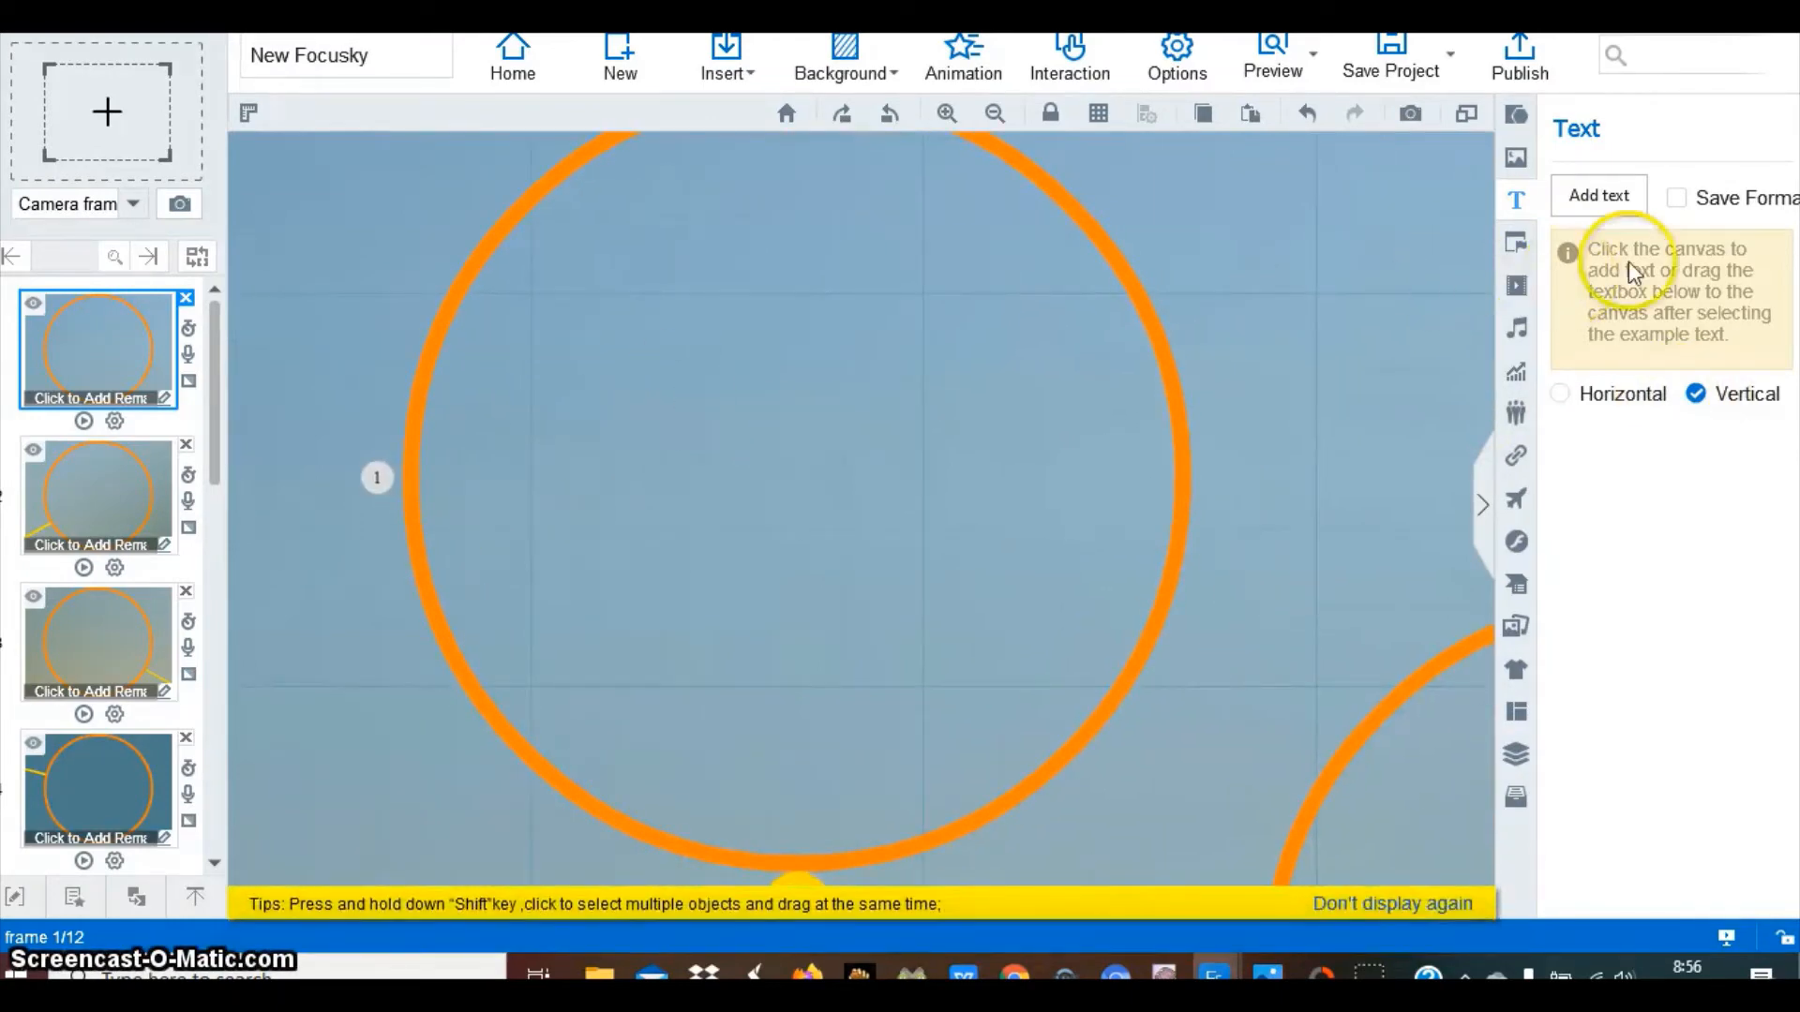
left_click(1605, 200)
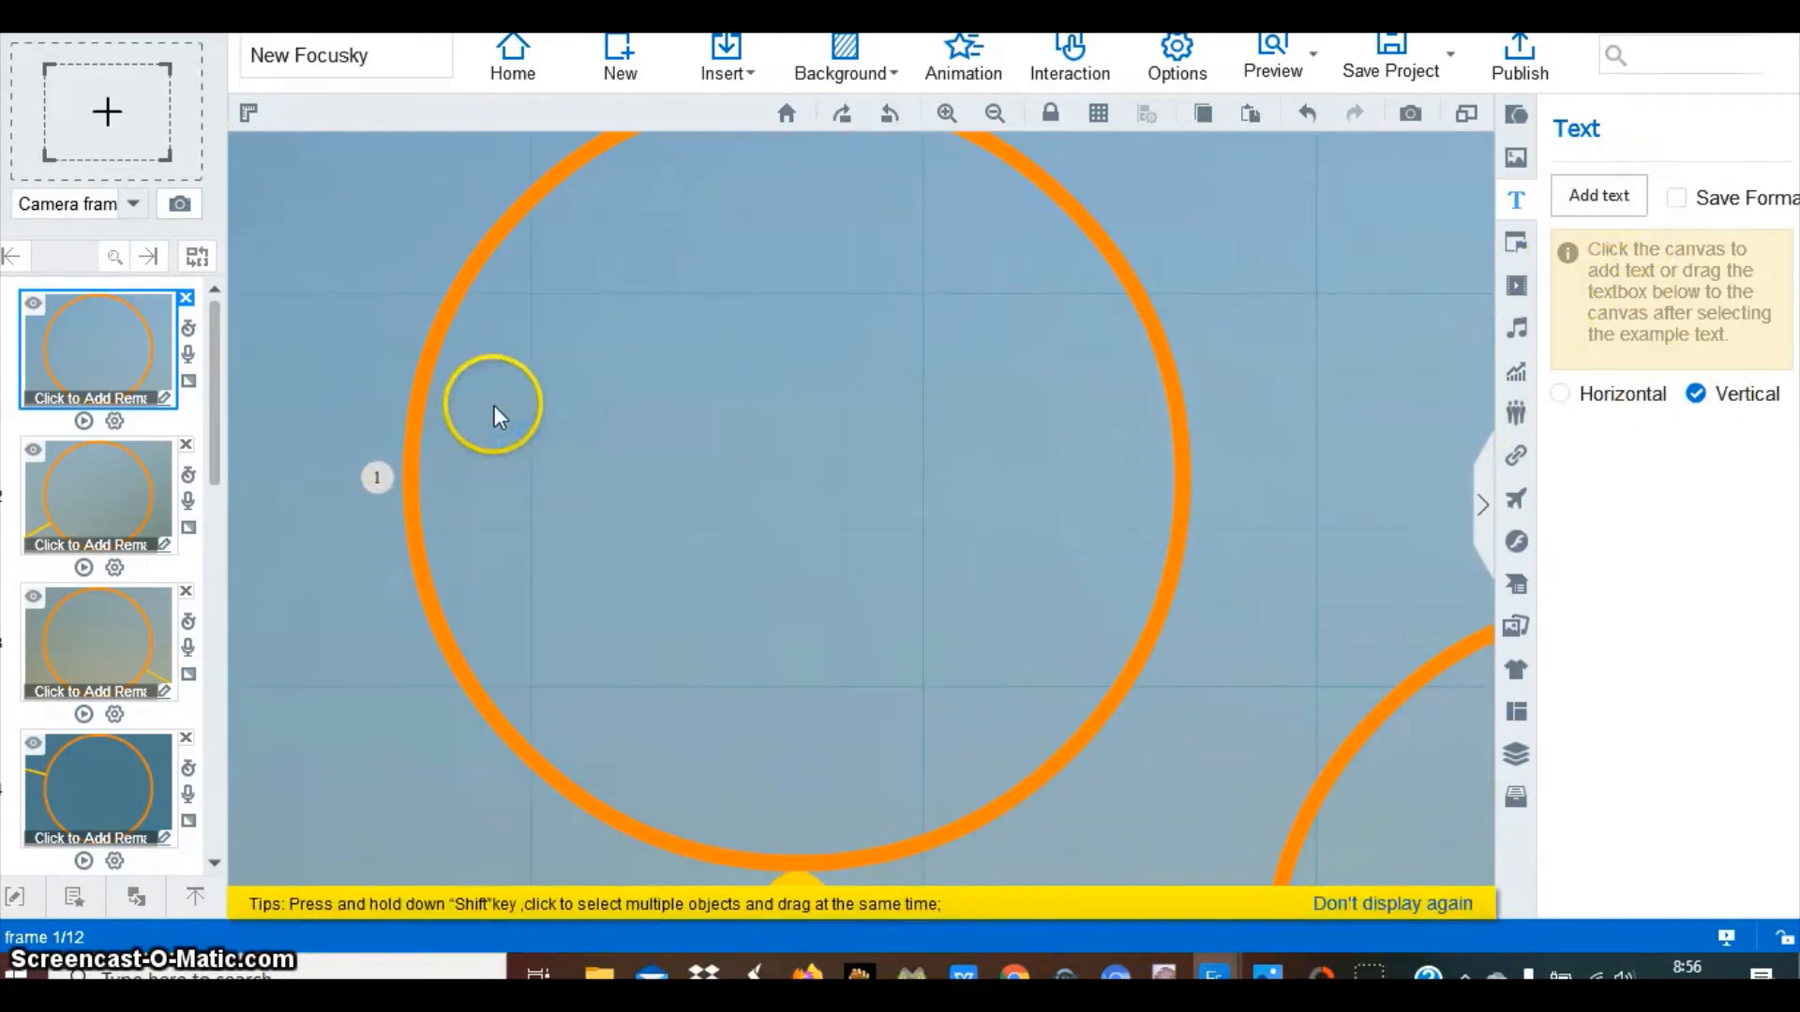
mouse_move(755, 535)
left_mouse_down()
mouse_move(993, 548)
mouse_move(1091, 593)
left_mouse_up()
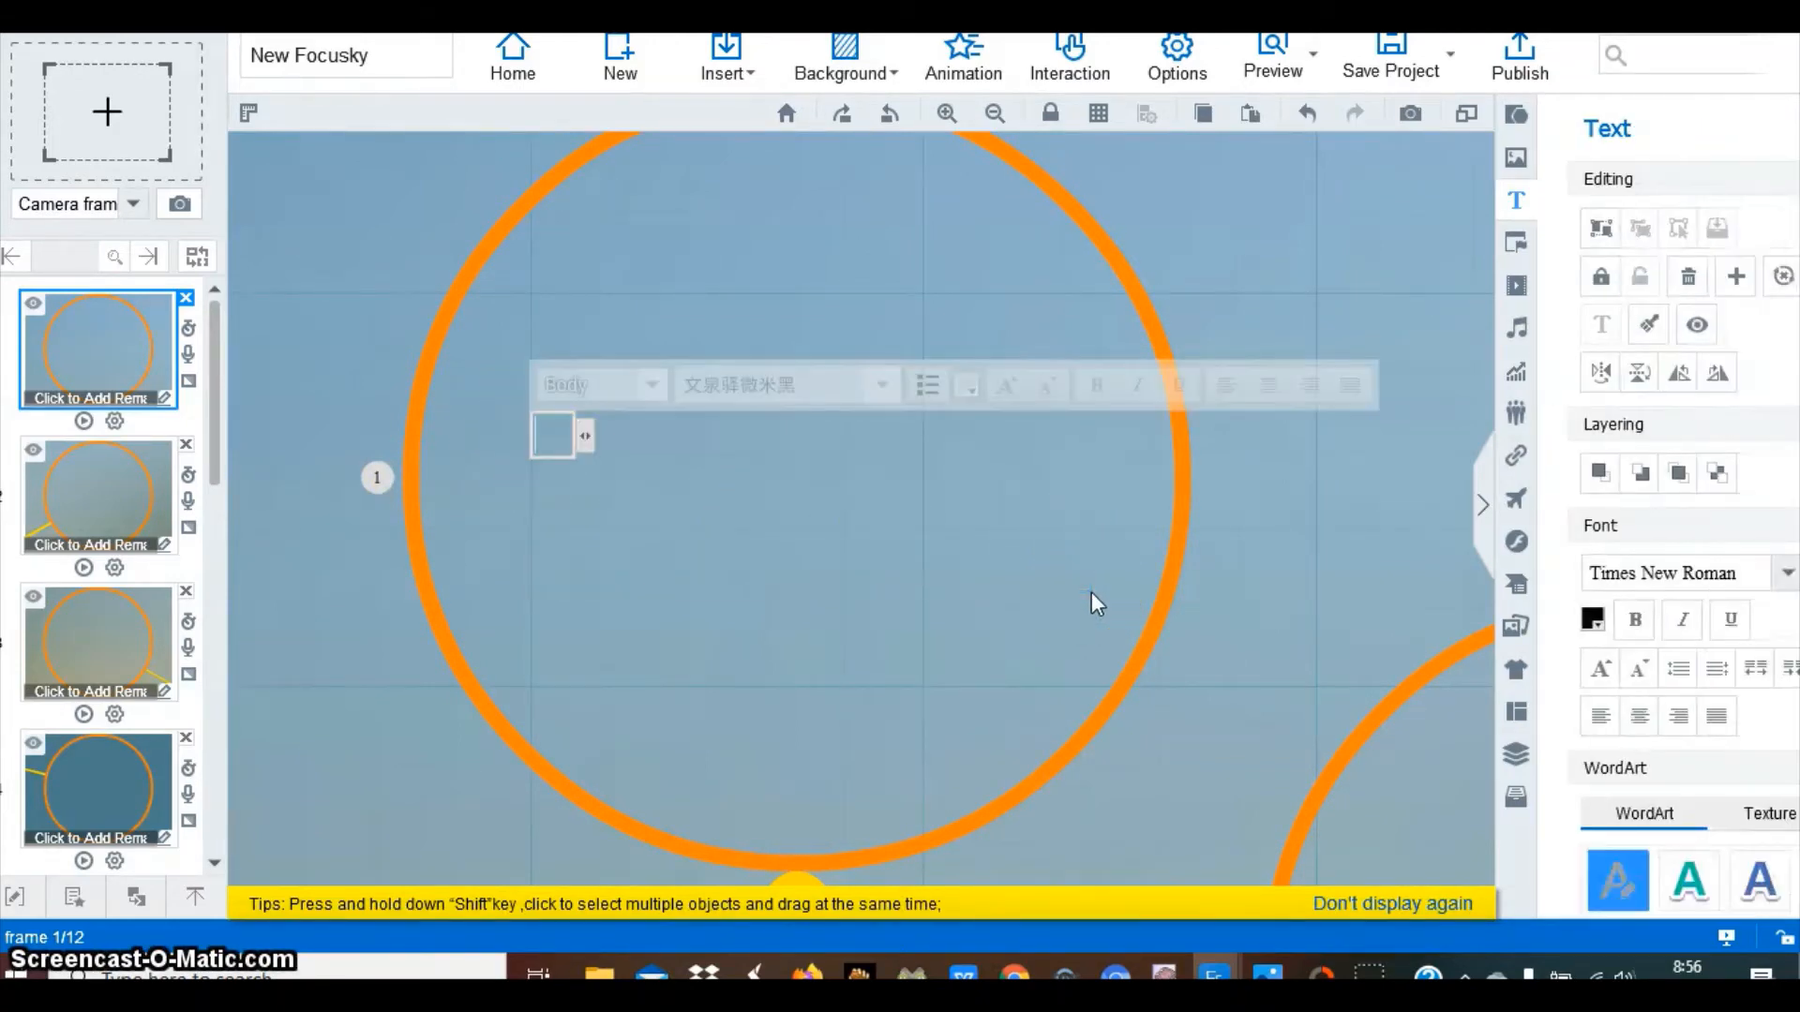
key("Tab")
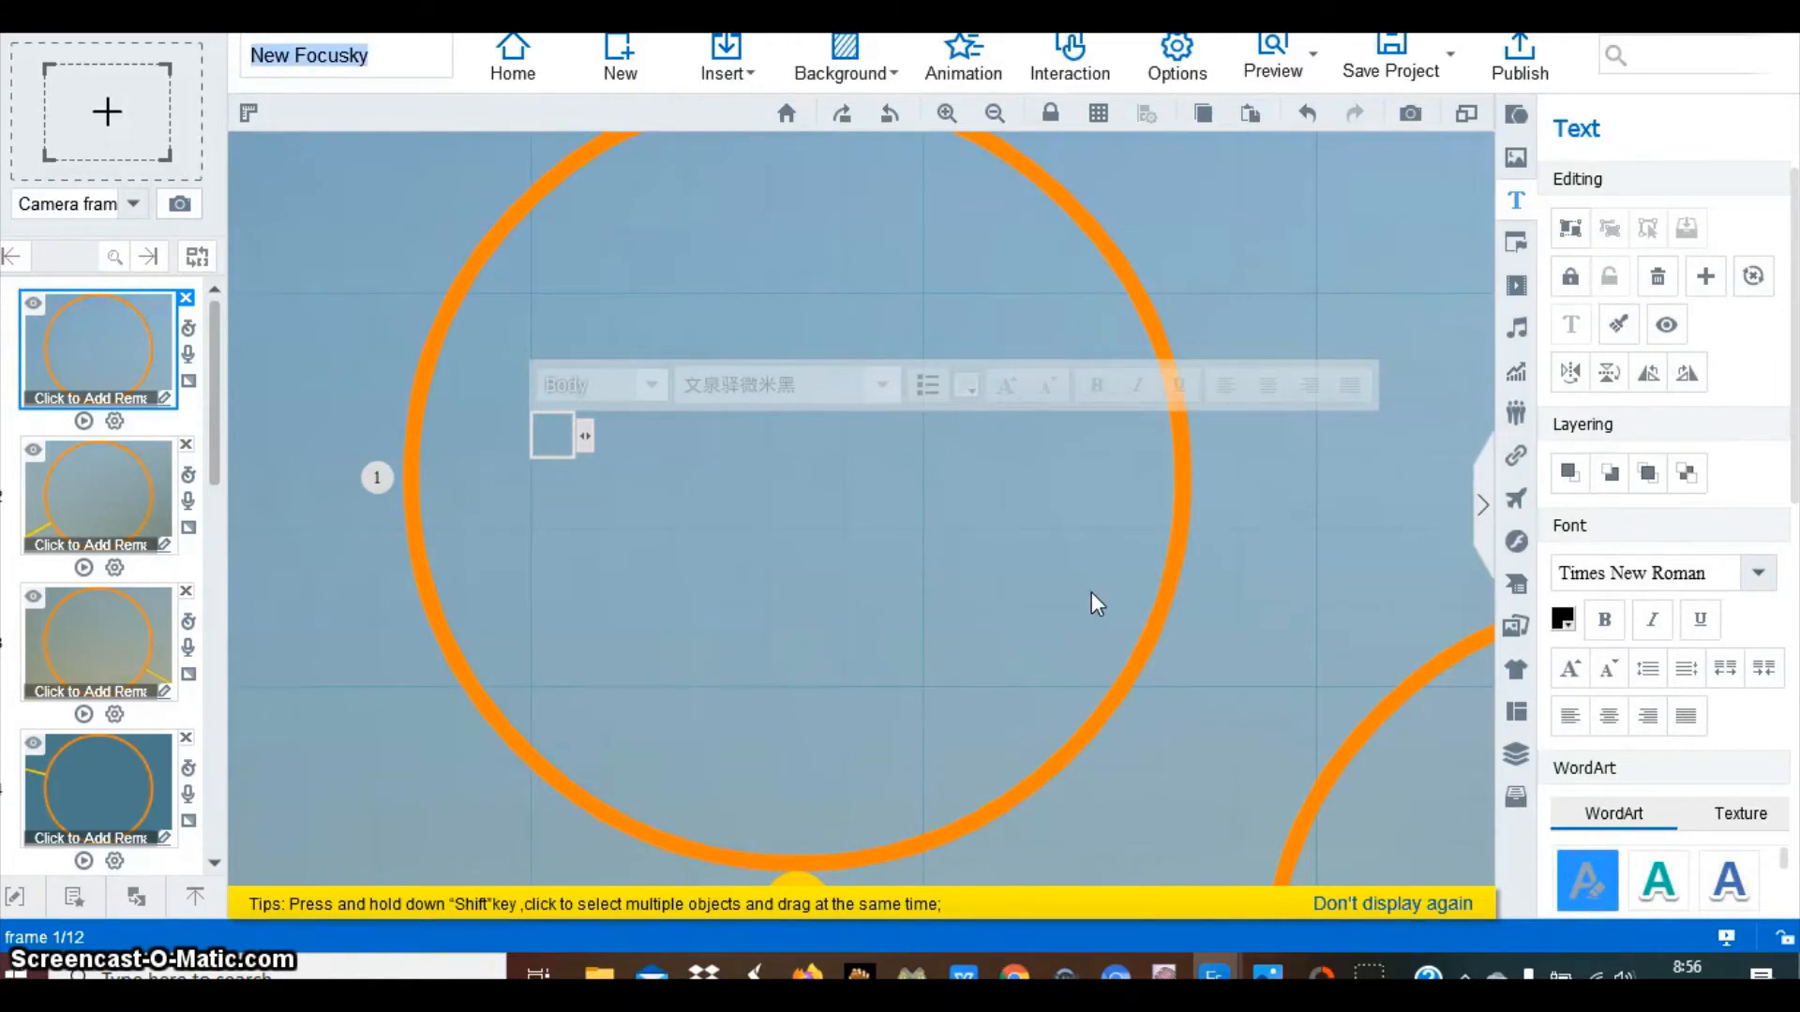
type("t")
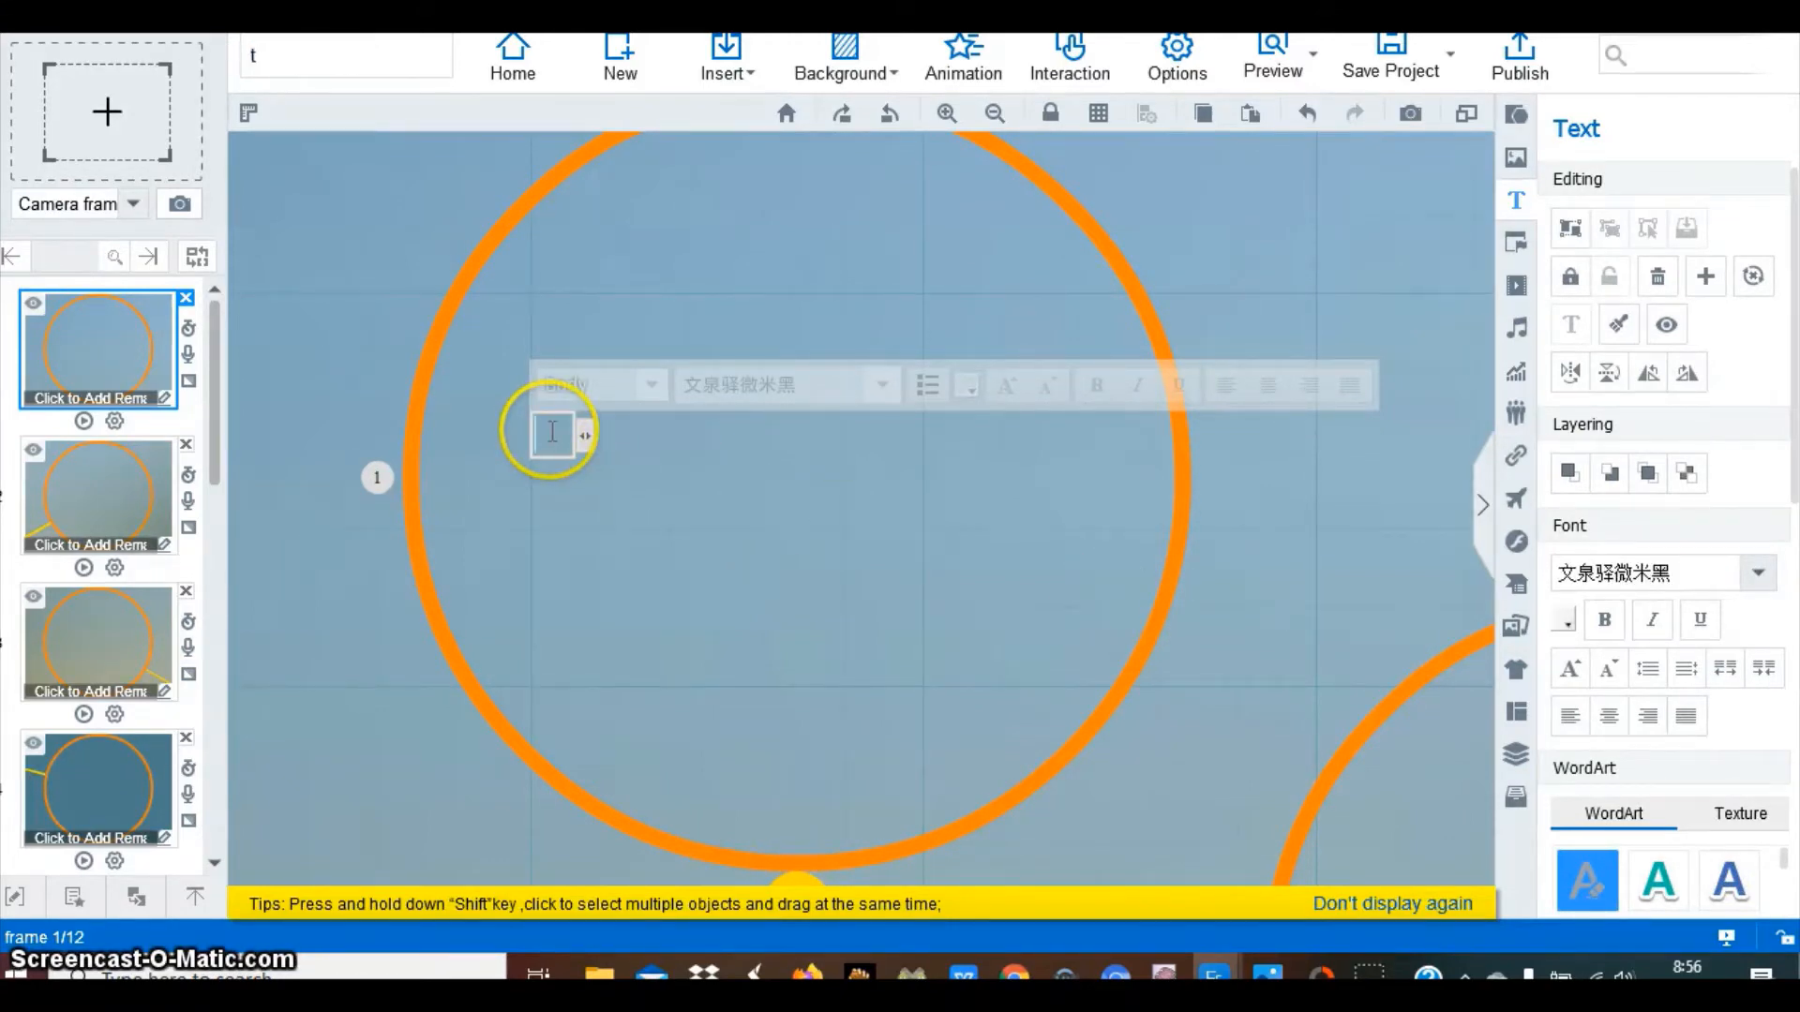
Enter the title "BELAJAR TEKS BIOGRAFI" in the text box and widen the box so the title fits on one line
type("BEL")
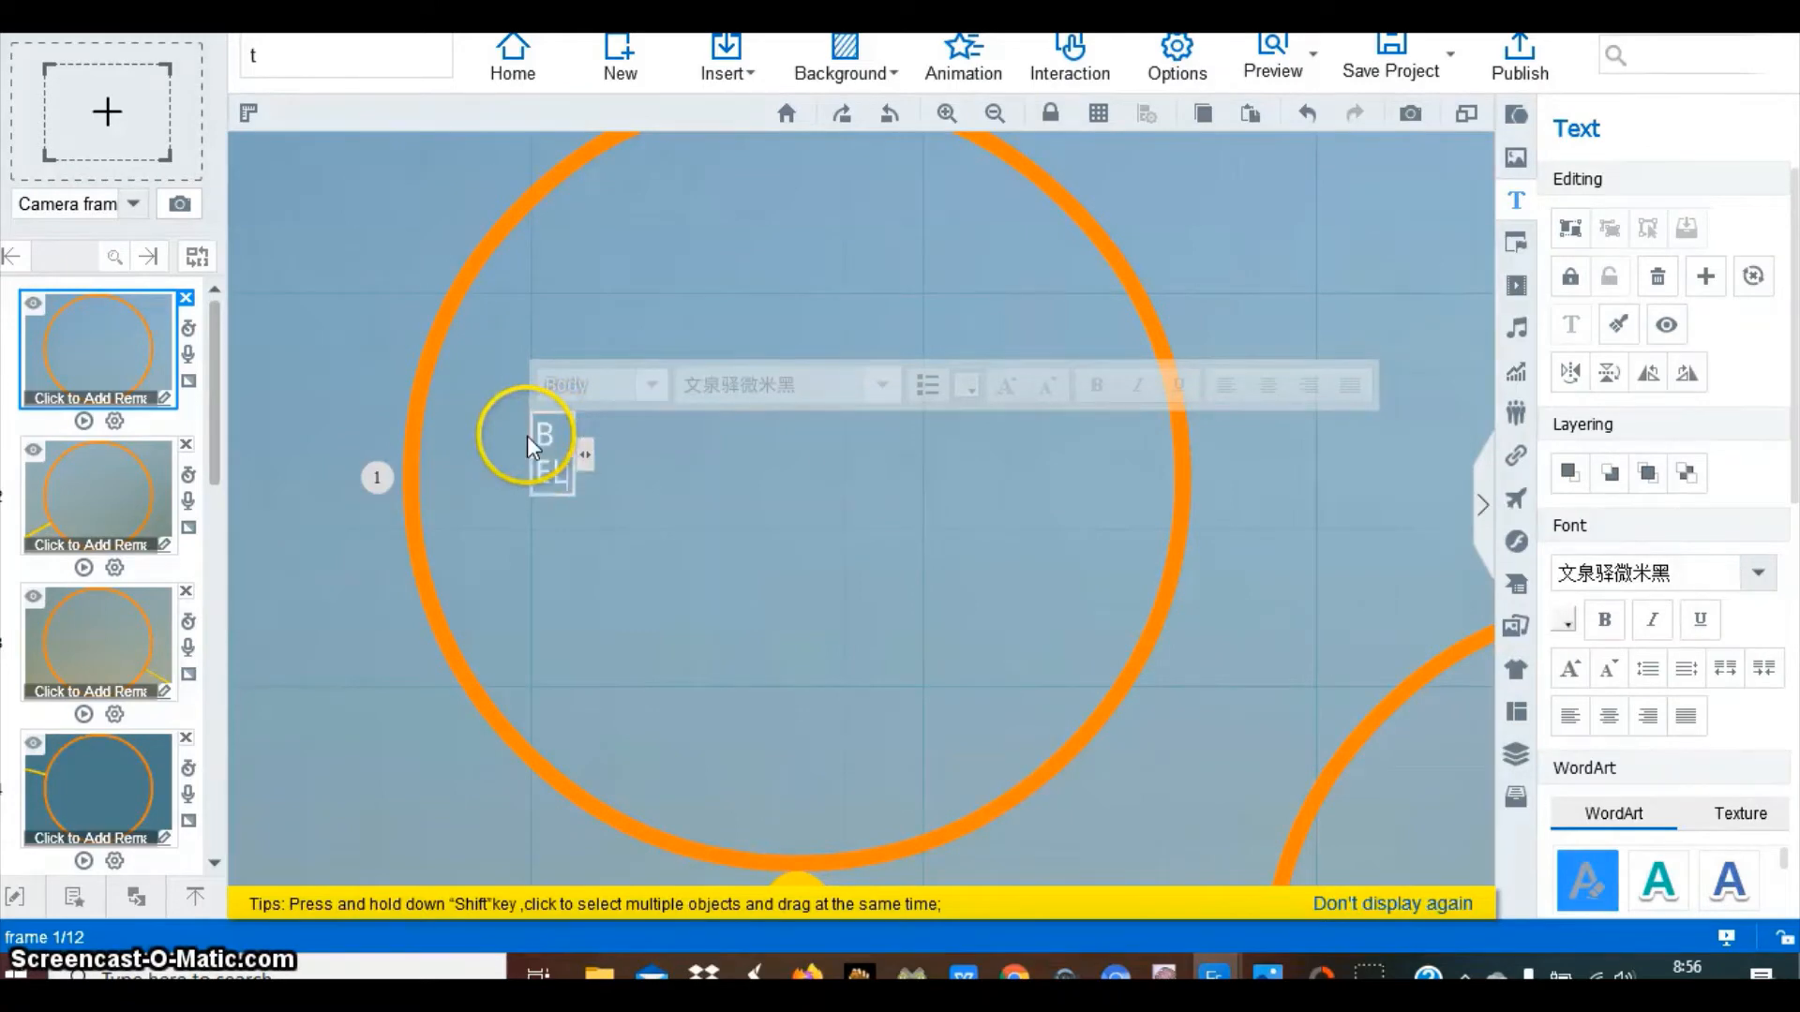
type("AJAR TE")
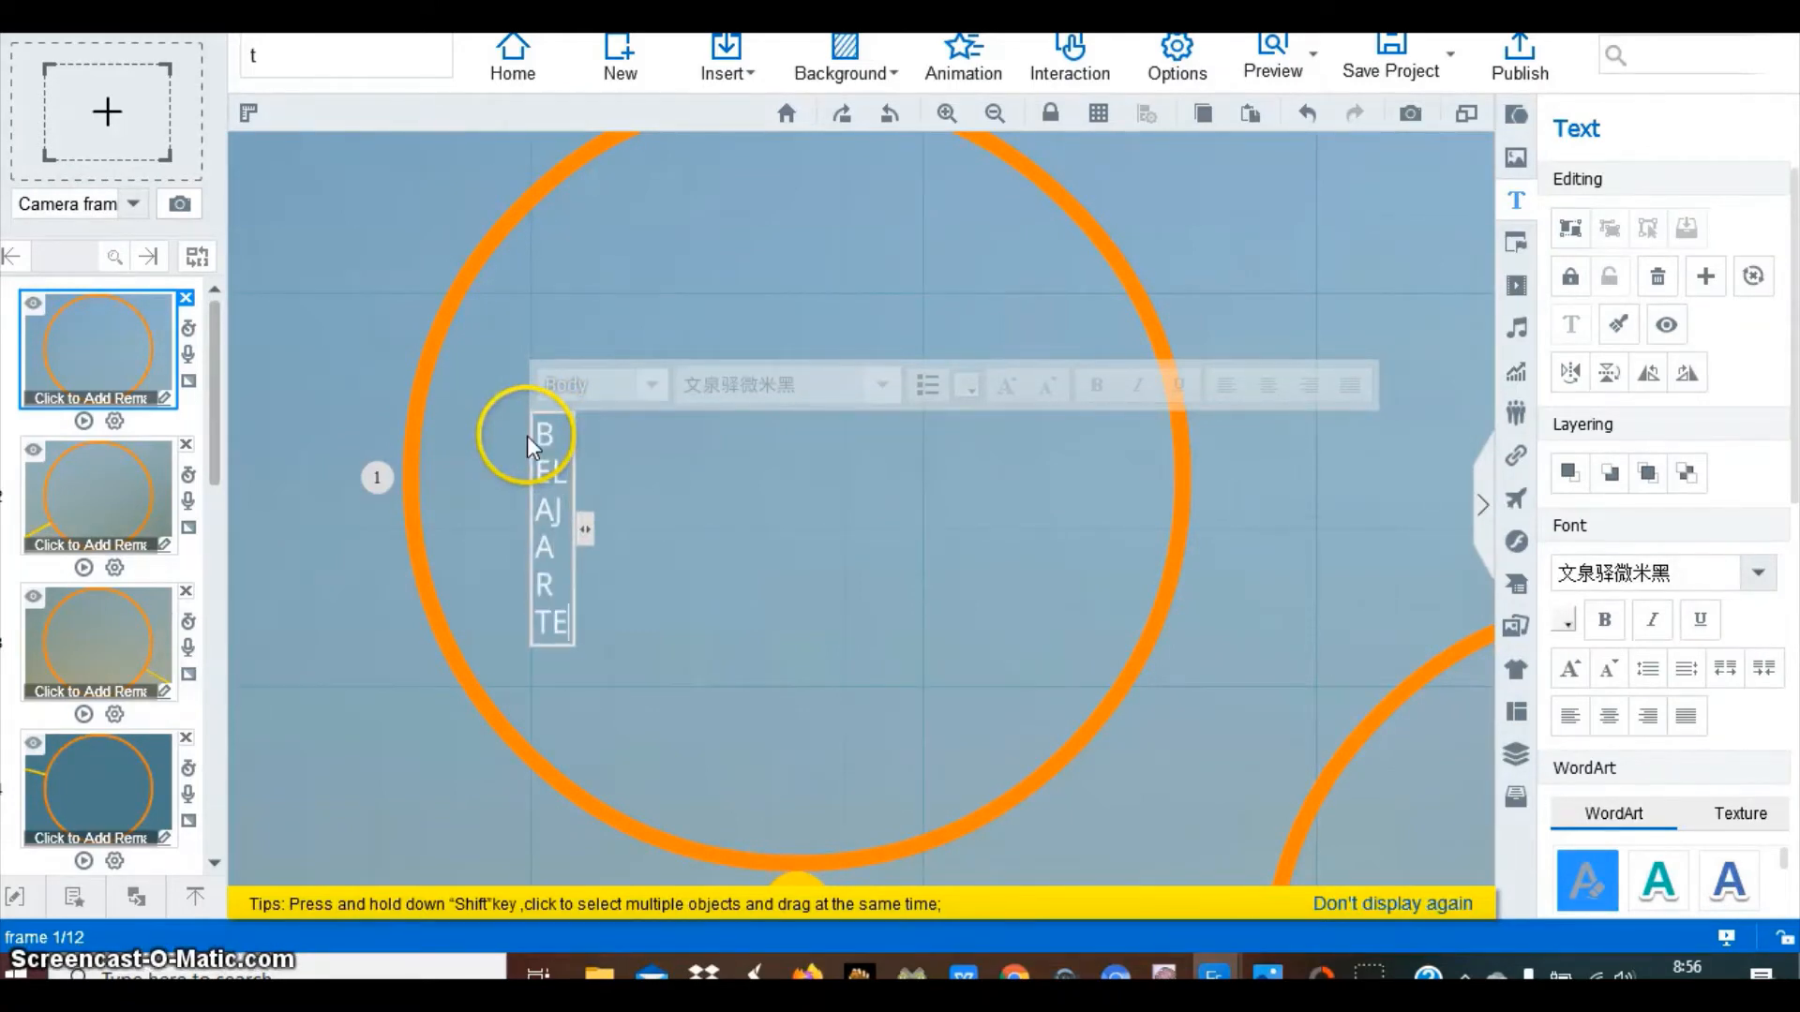
type("KS B")
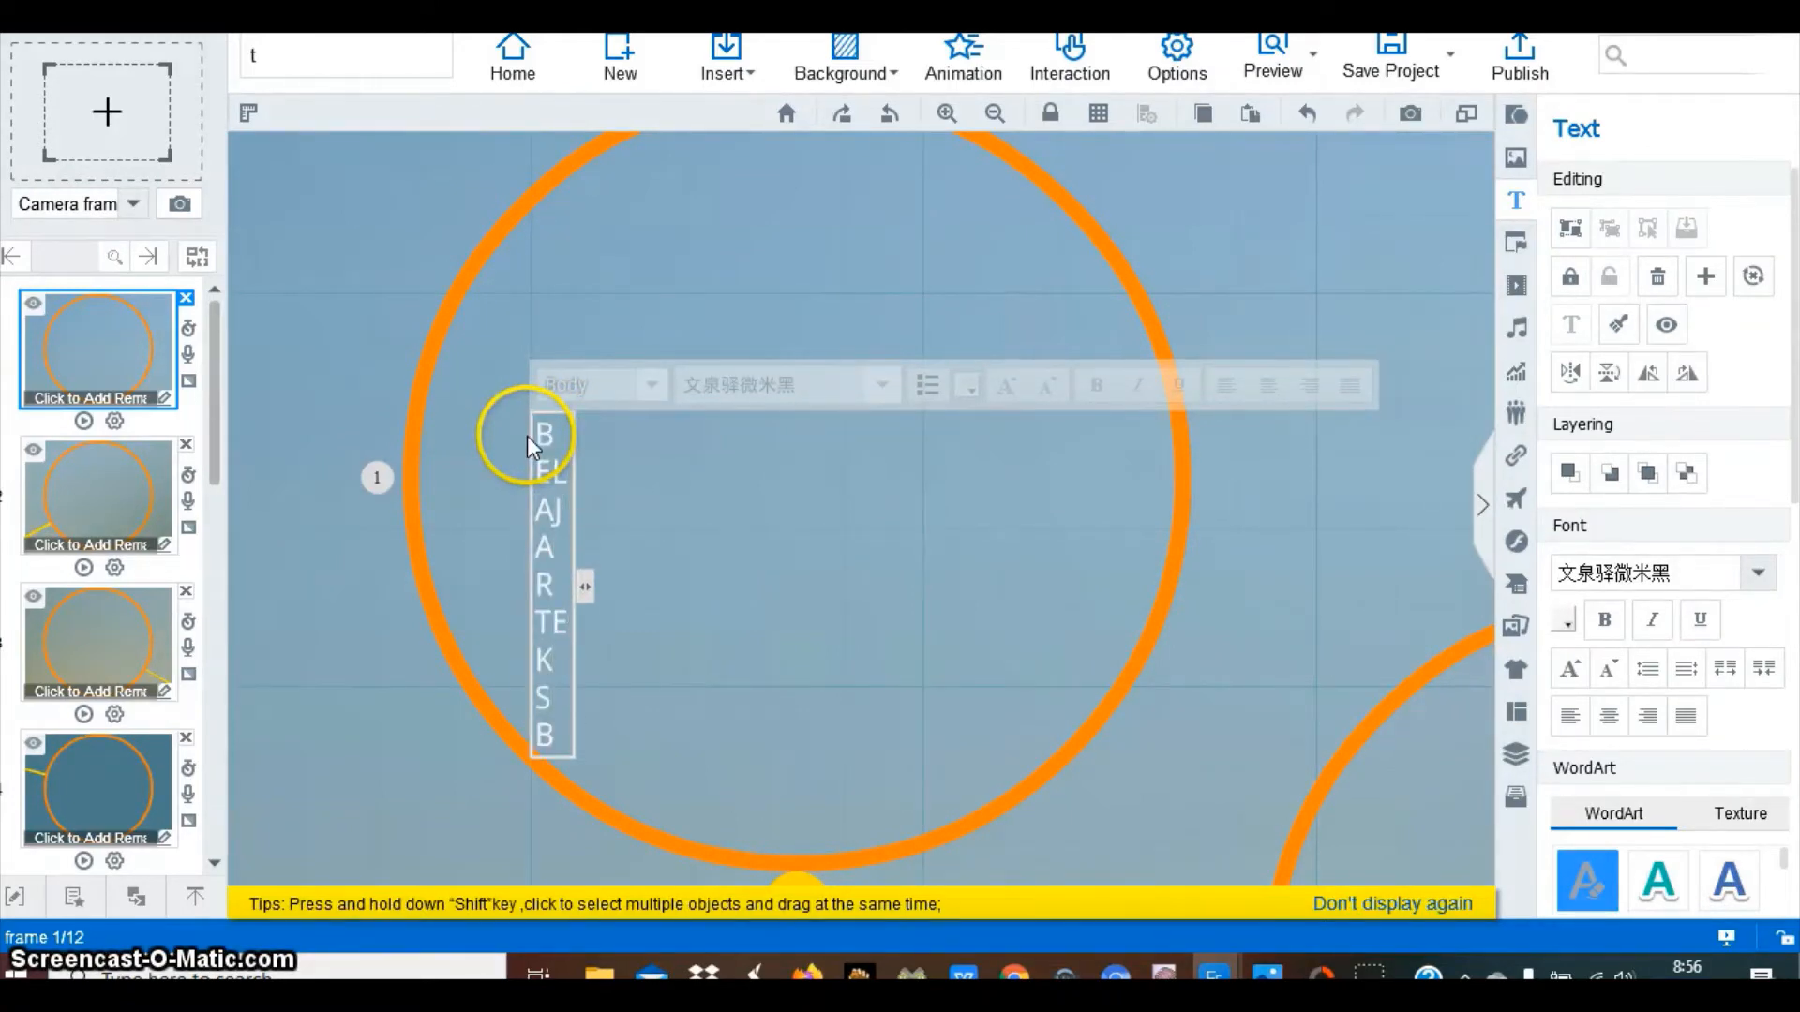
type("IOGRA")
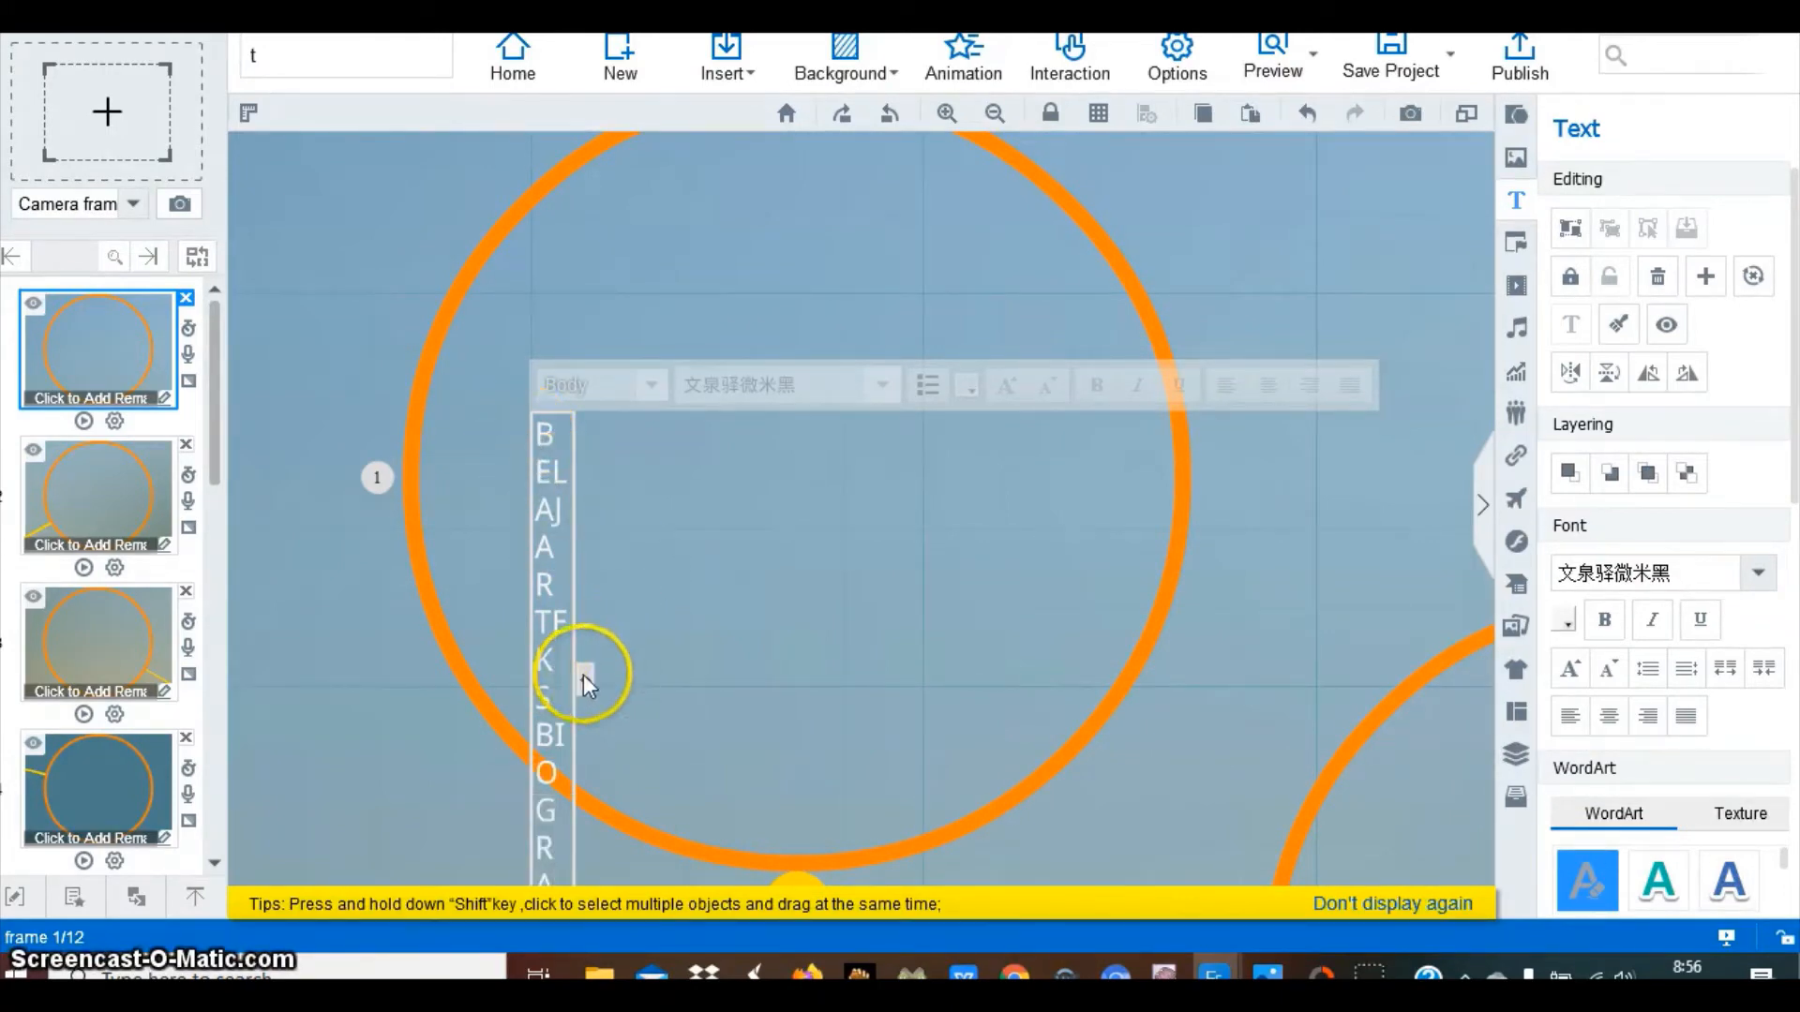
left_click_drag(583, 674, 1005, 668)
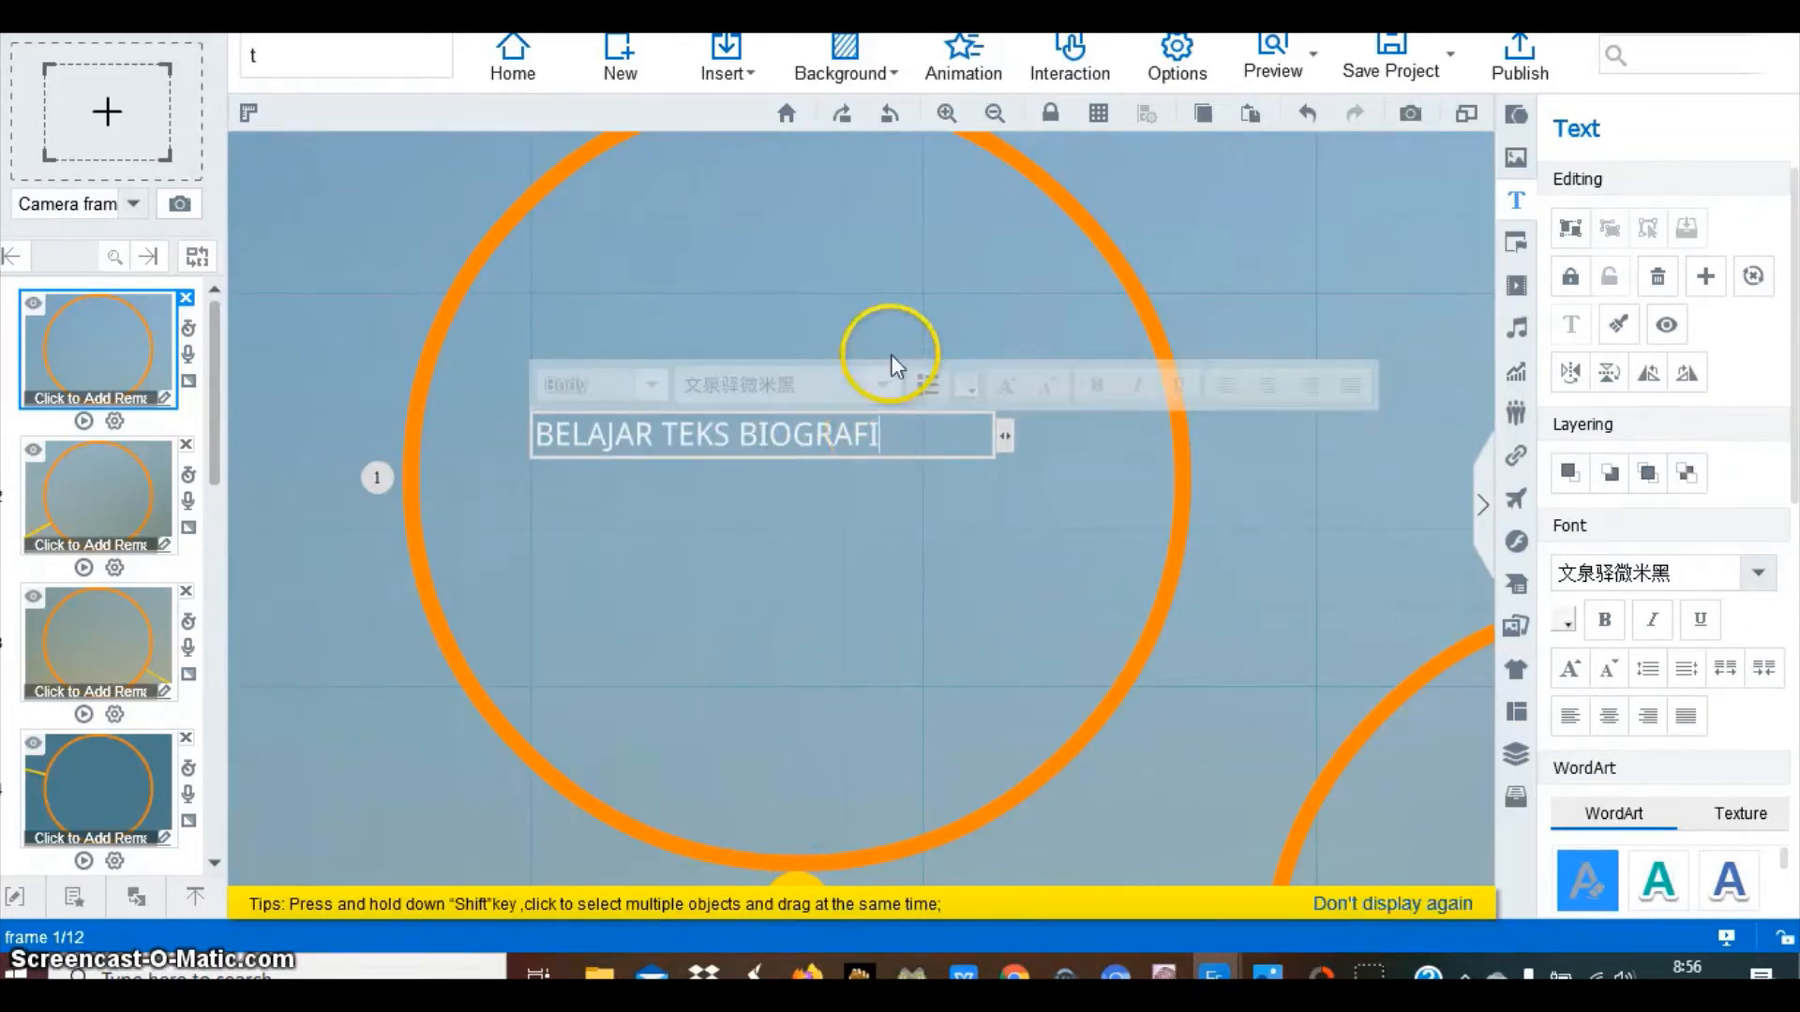
Enlarge the title "BELAJAR TEKS BIOGRAFI" by four size increments and make it bold
left_click_drag(928, 443, 510, 420)
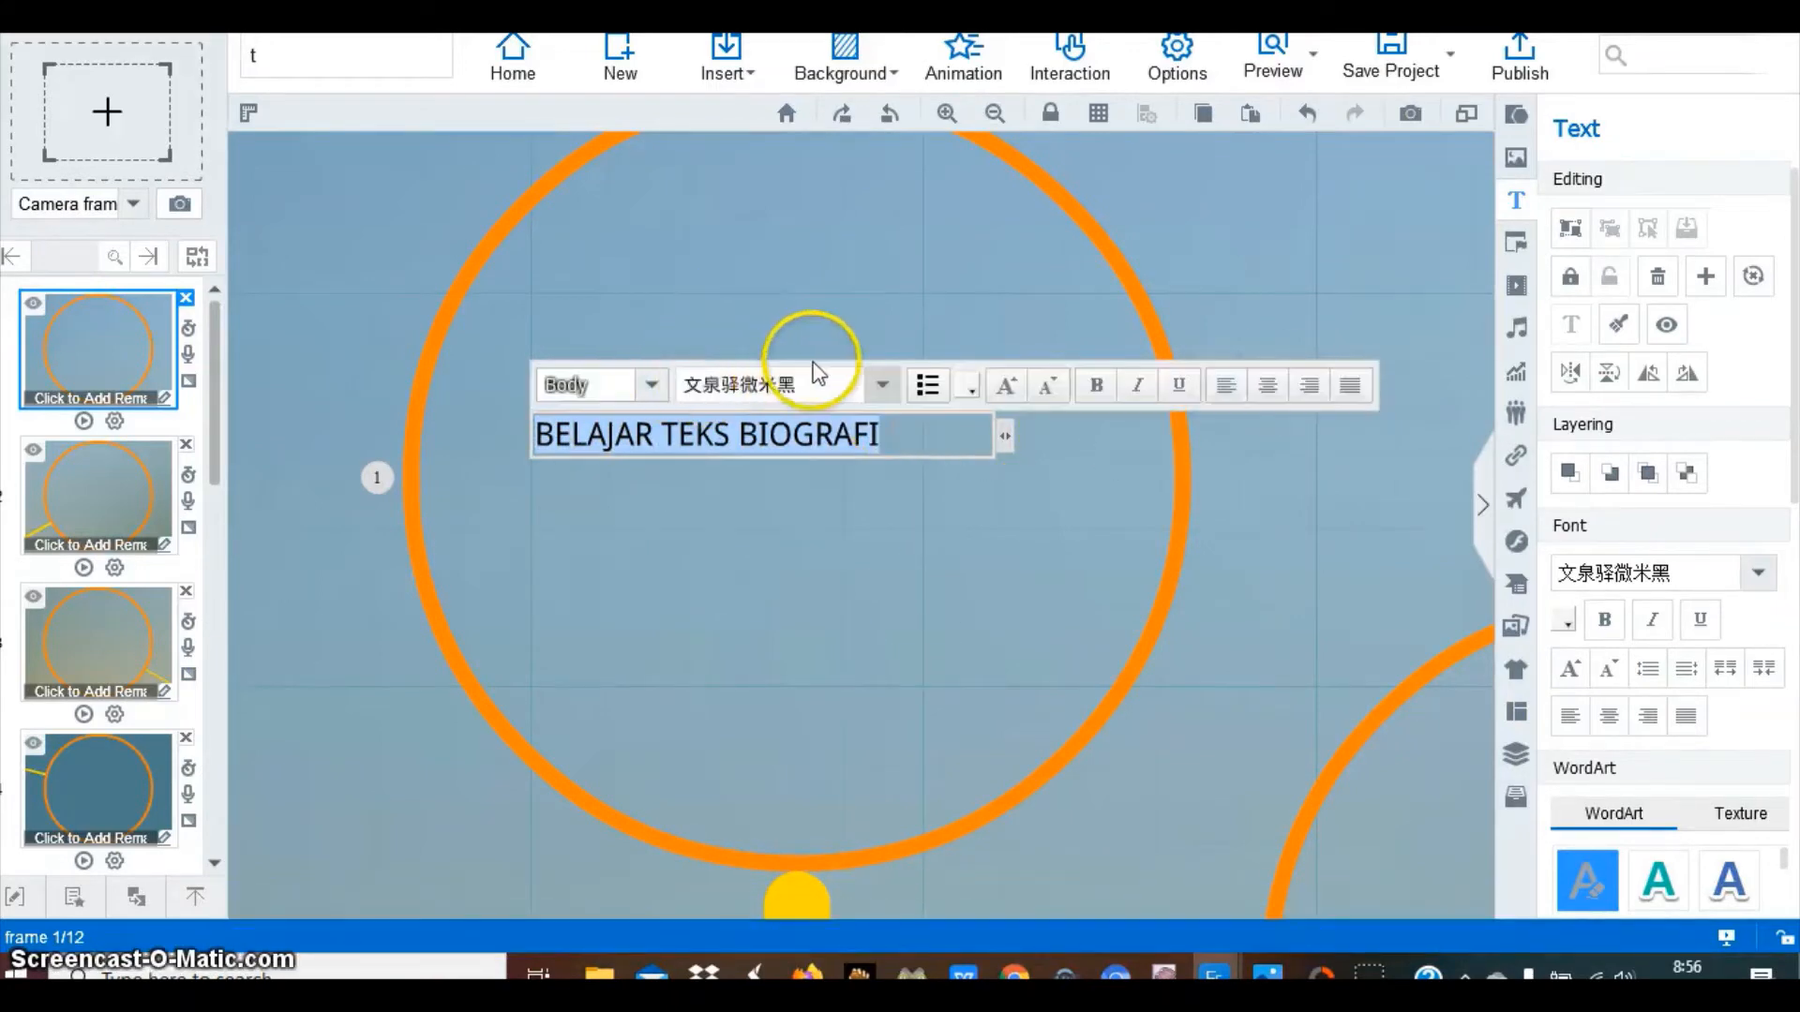
left_click(1007, 386)
left_click(1009, 388)
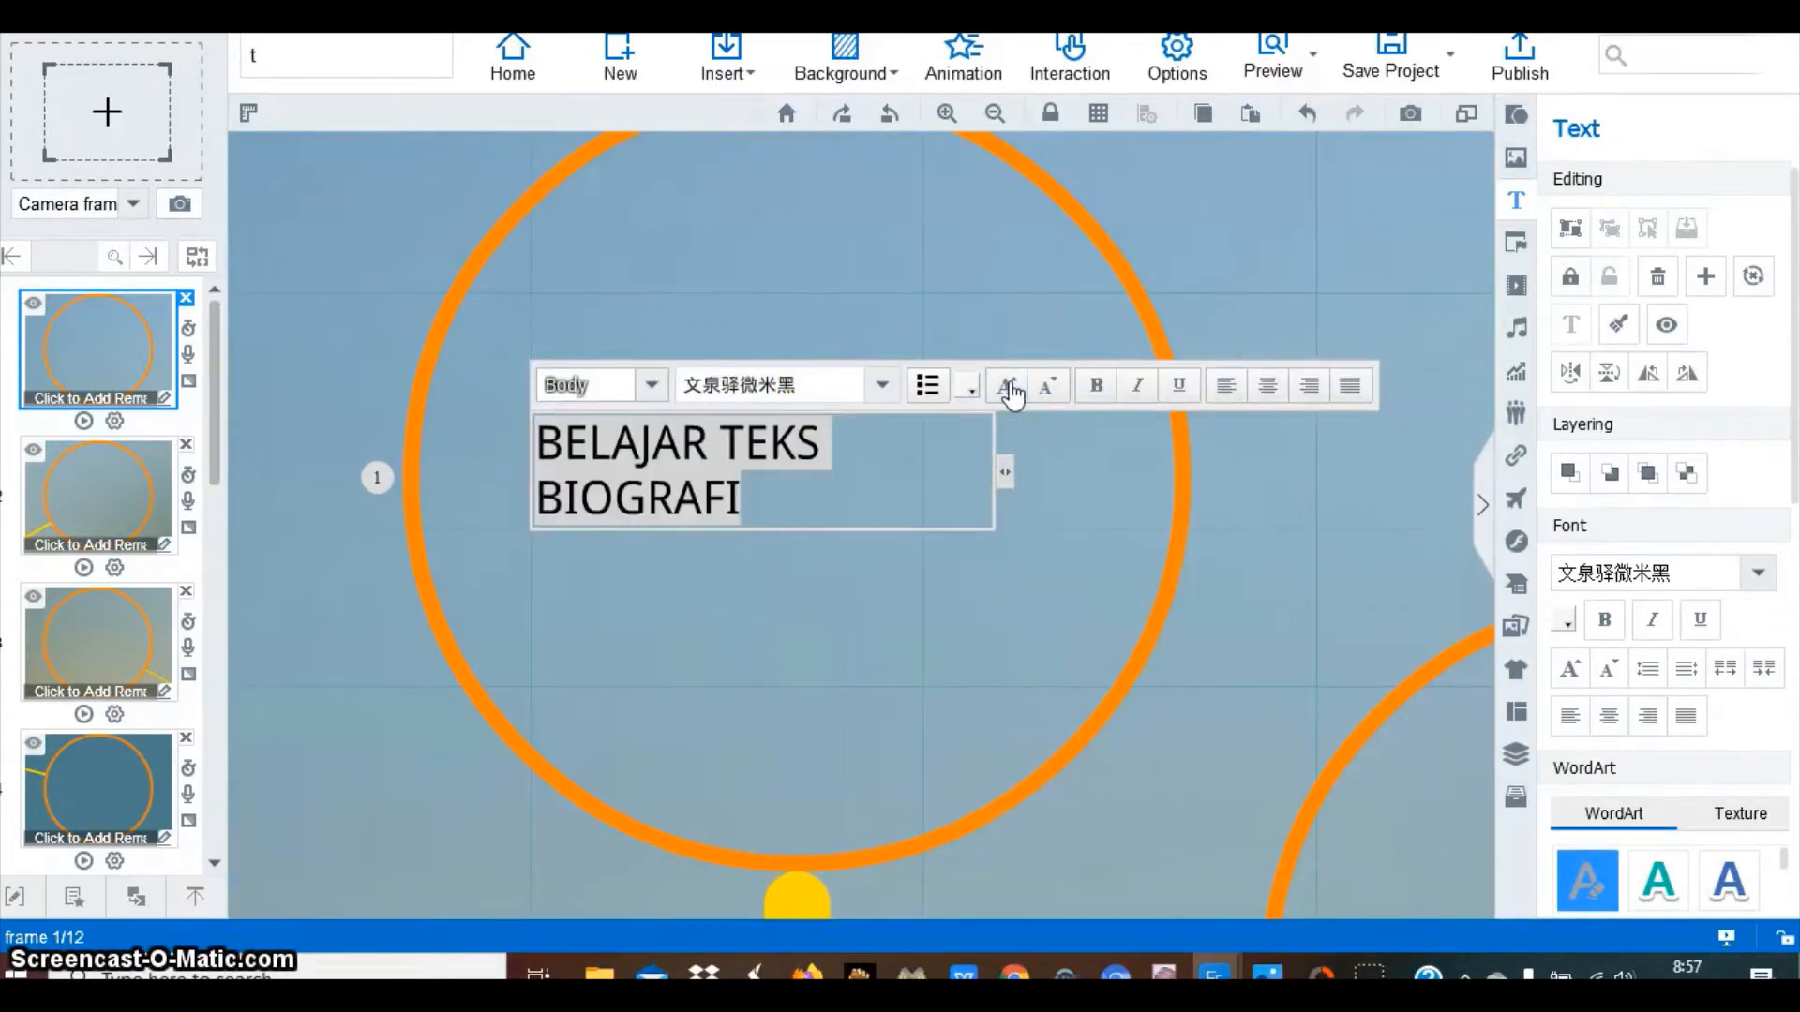
left_click(1010, 390)
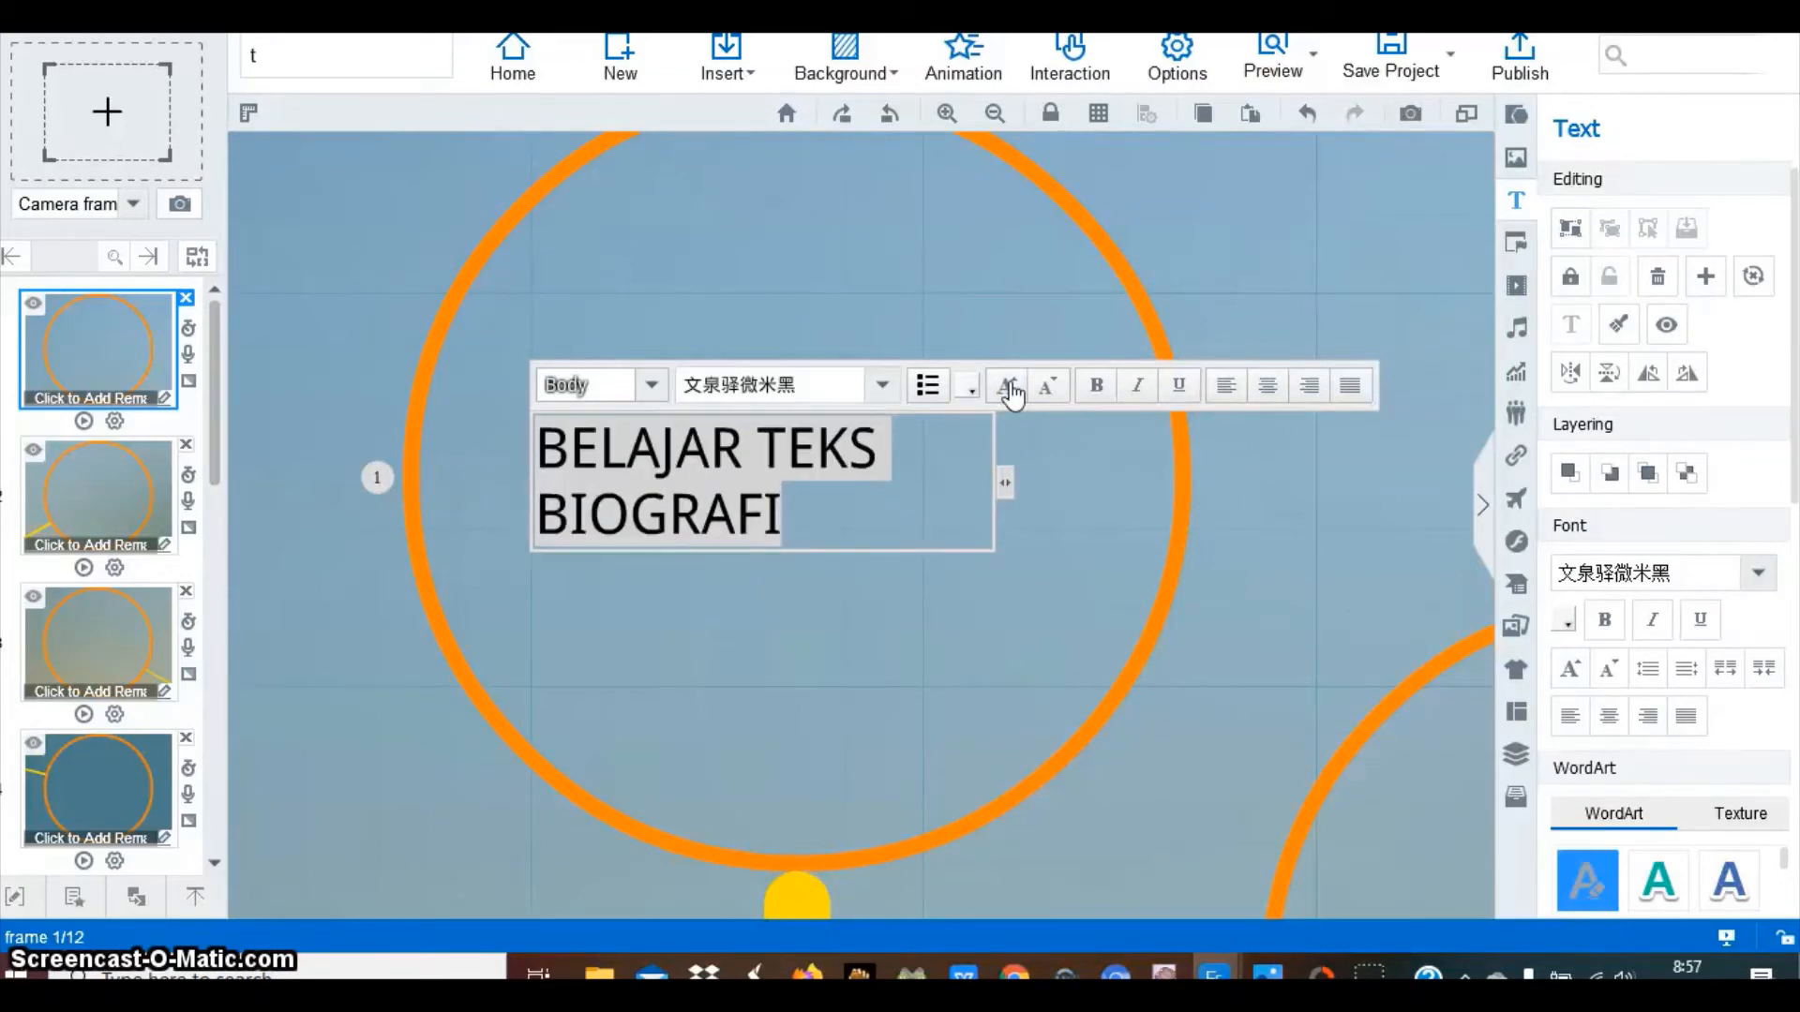
left_click(1011, 394)
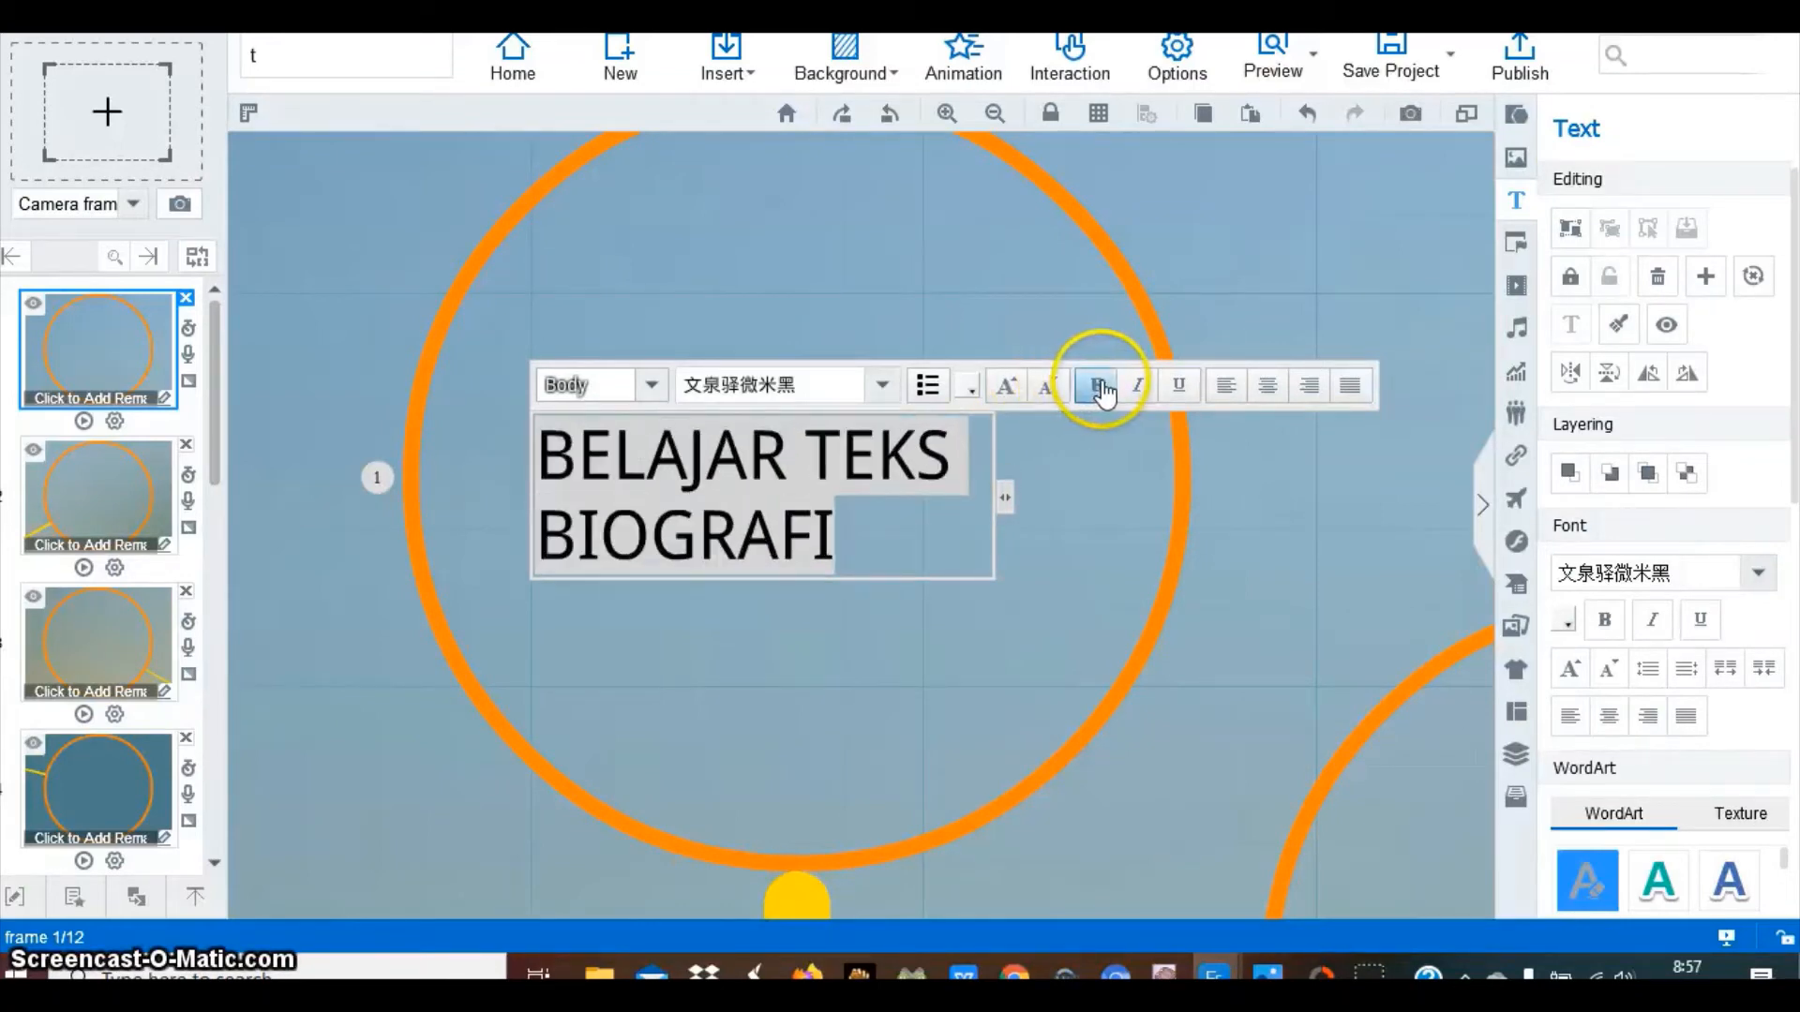
left_click(859, 666)
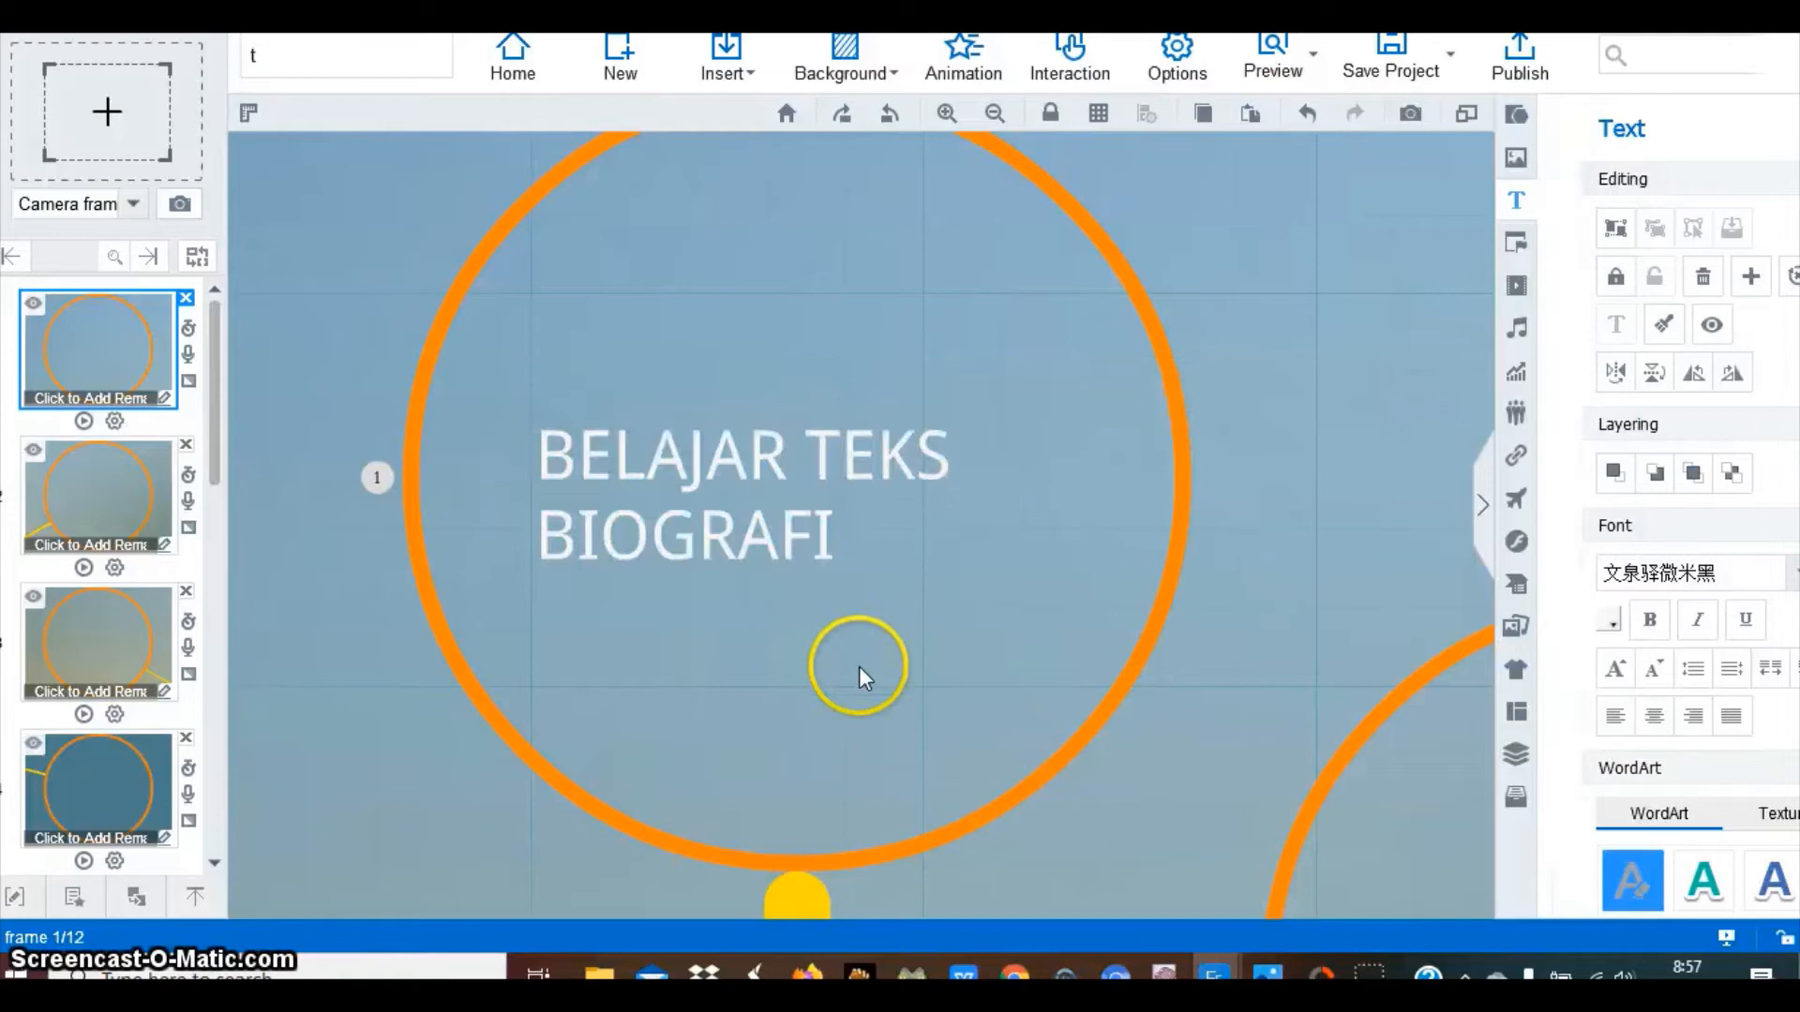
Move the title to the upper part of the first circle and set its text color to black
left_click(745, 528)
left_click_drag(746, 523, 769, 347)
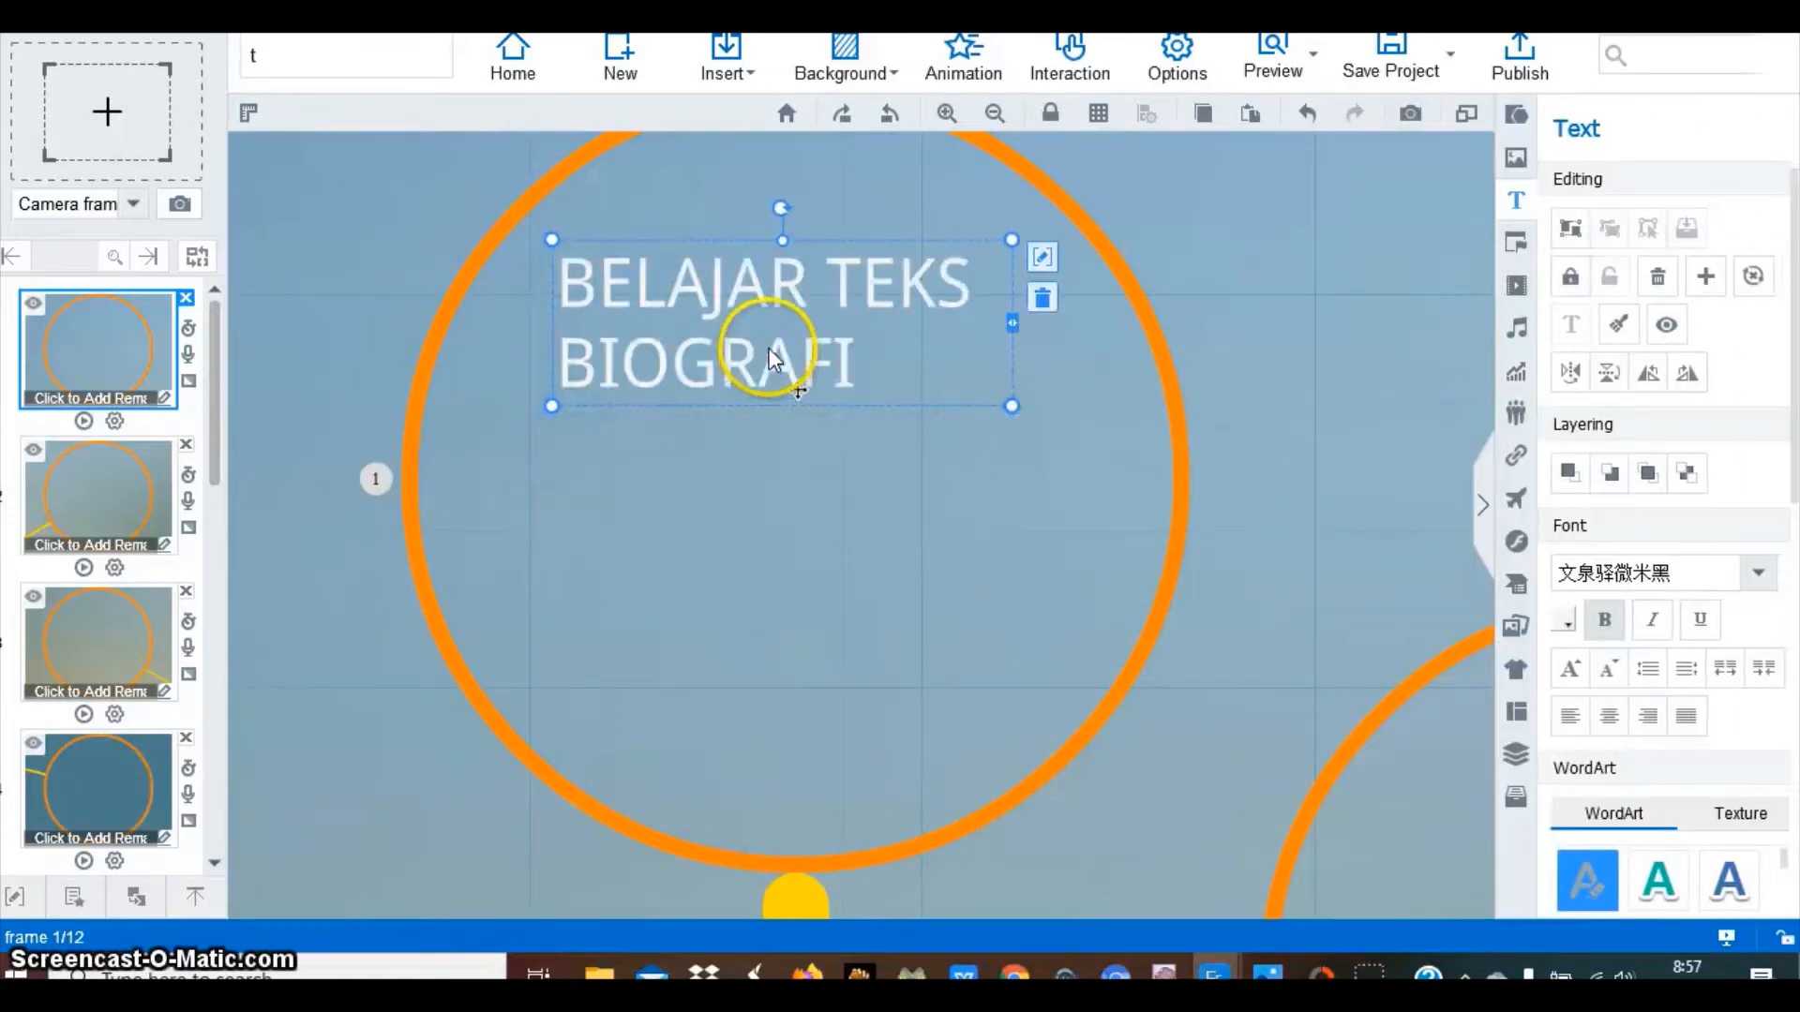
double_click(766, 329)
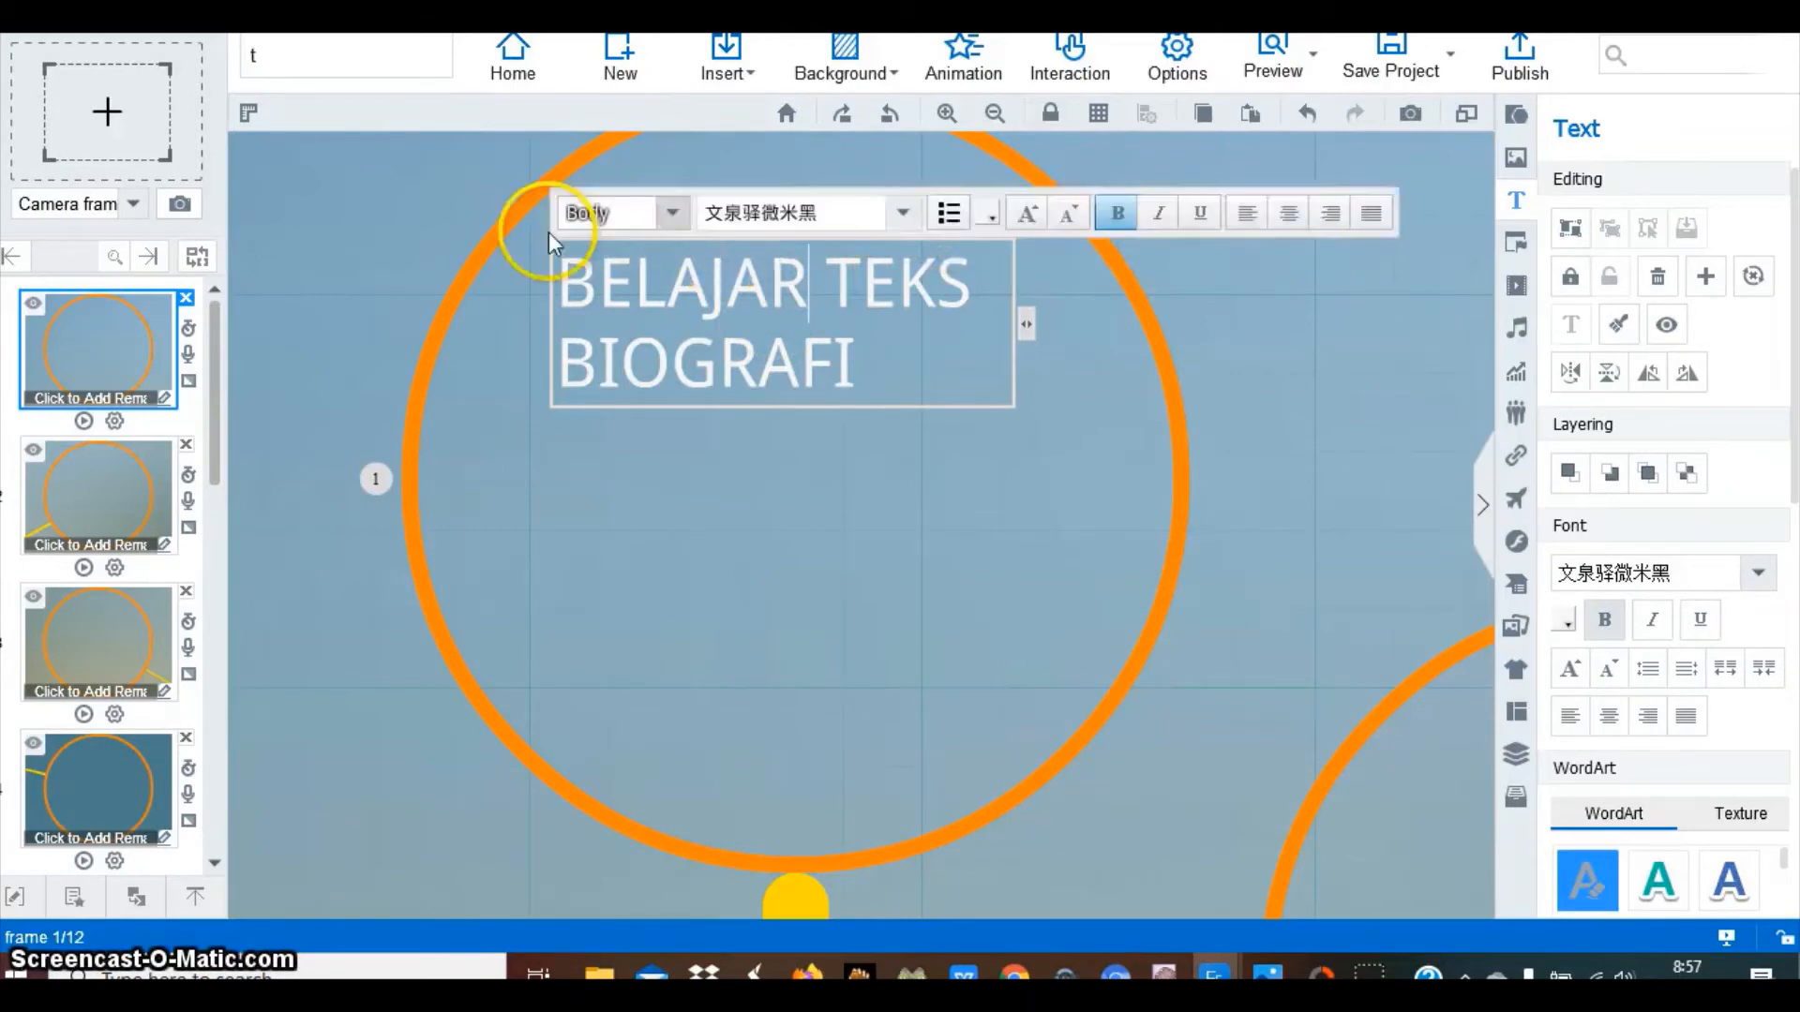
left_click(955, 306)
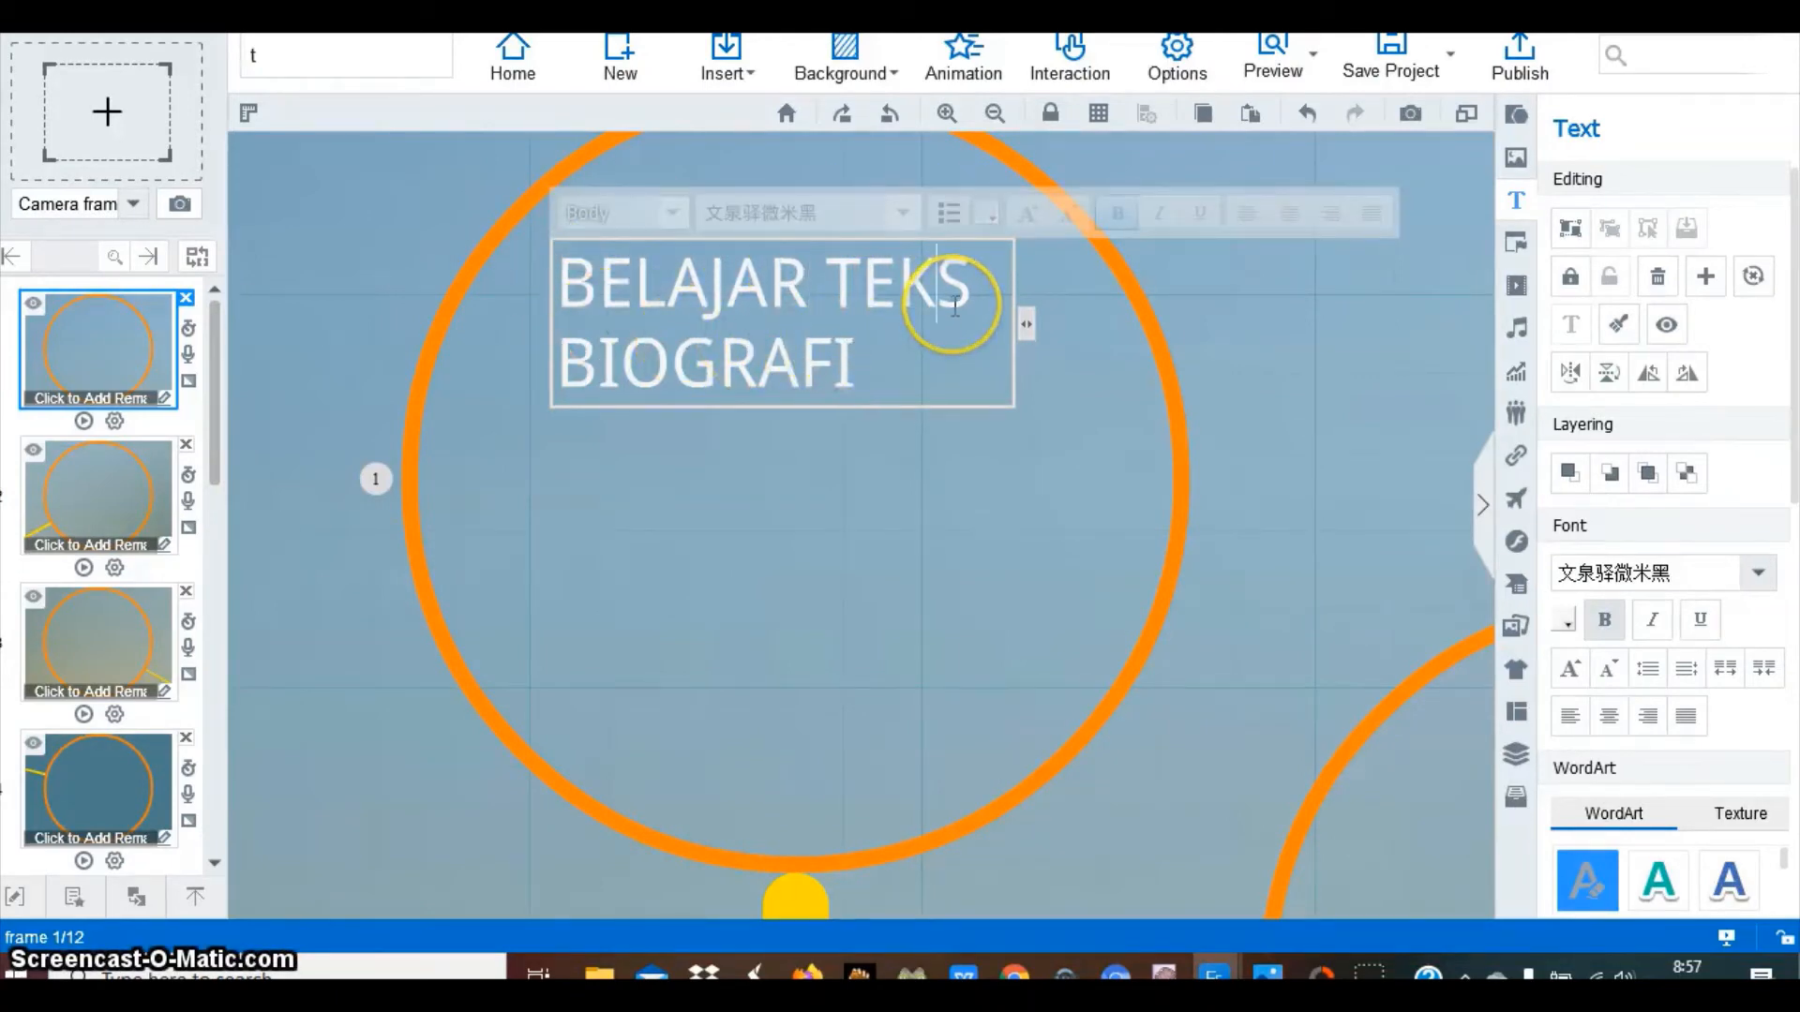
left_click(991, 223)
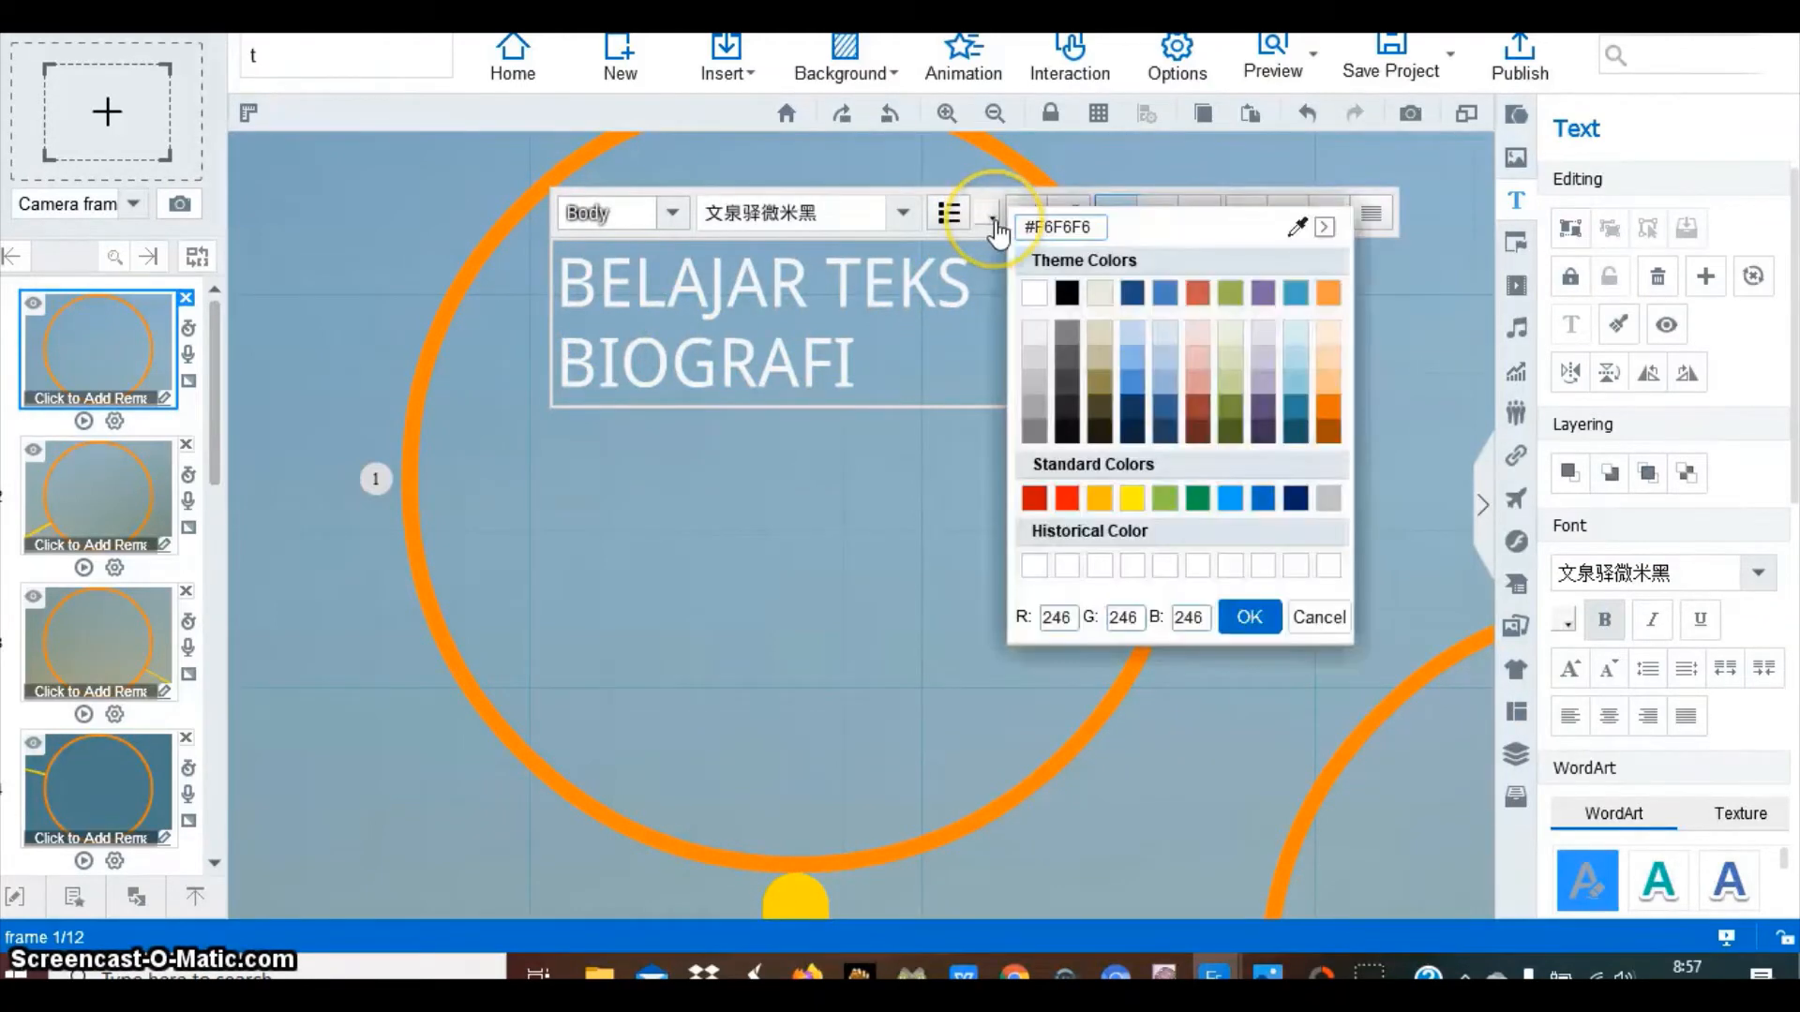
left_click(1066, 288)
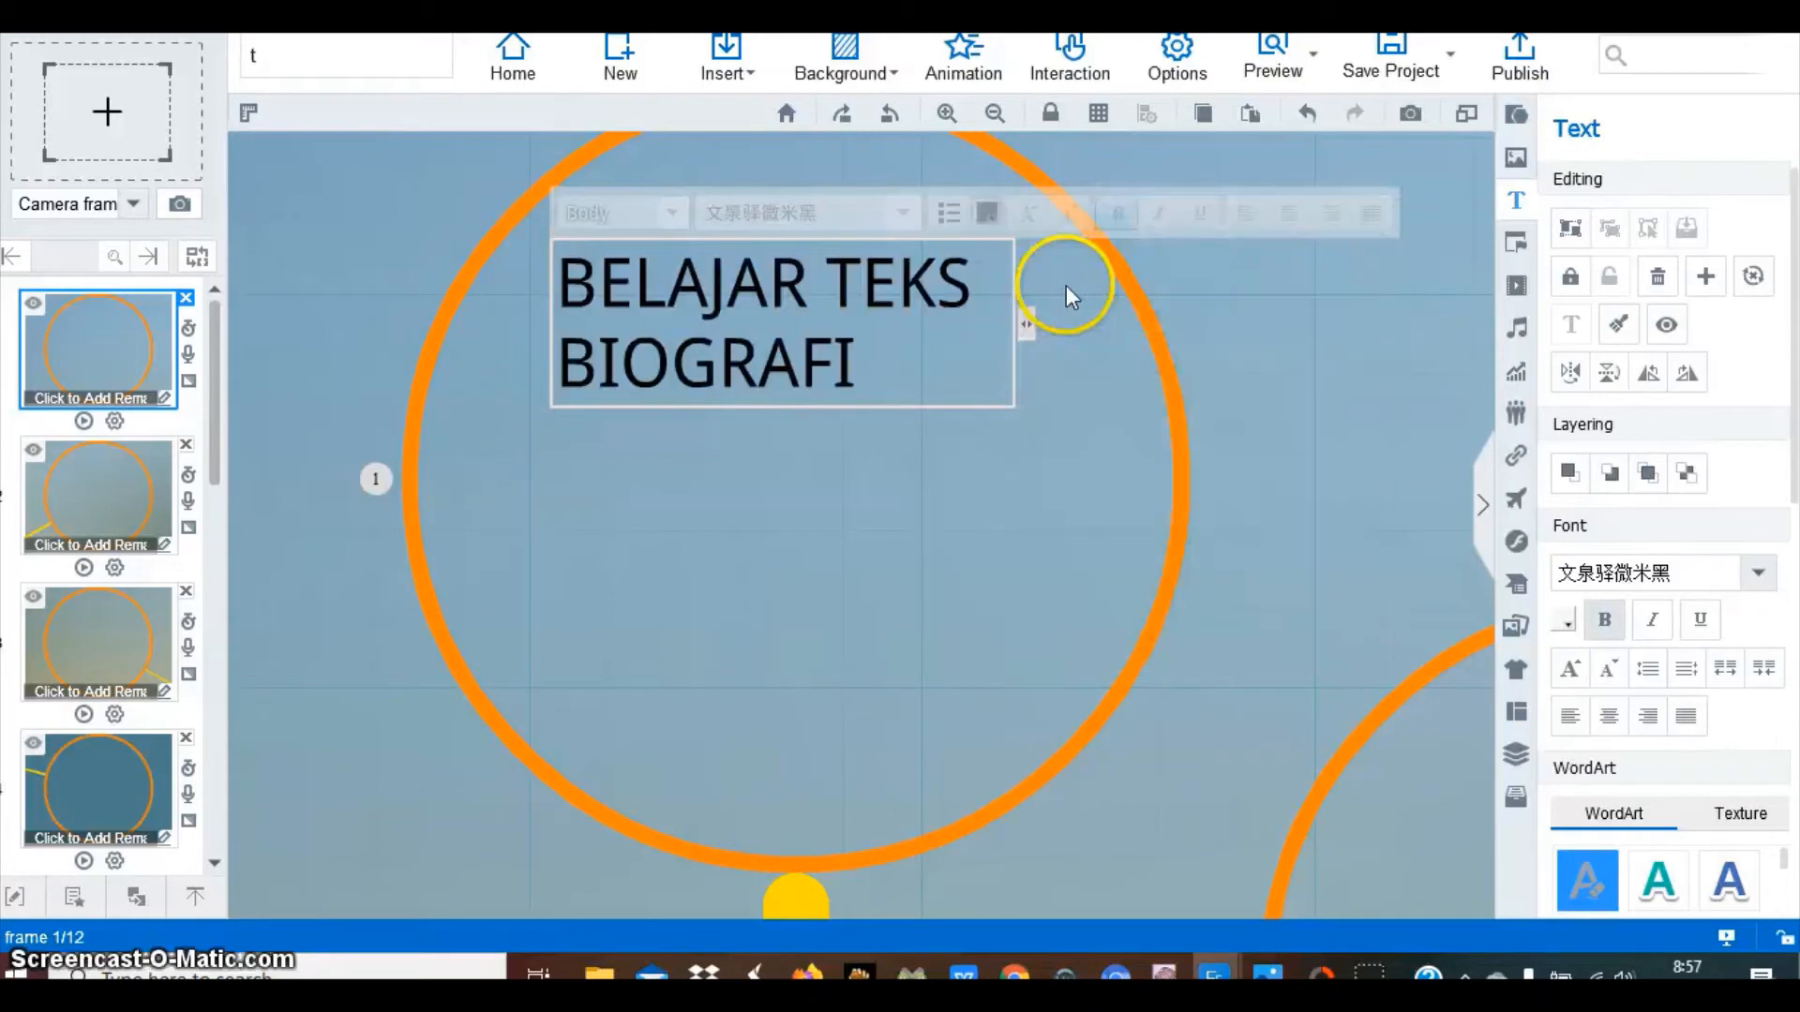
left_click(981, 494)
Center-align the two-line title within its text box
left_click(763, 307)
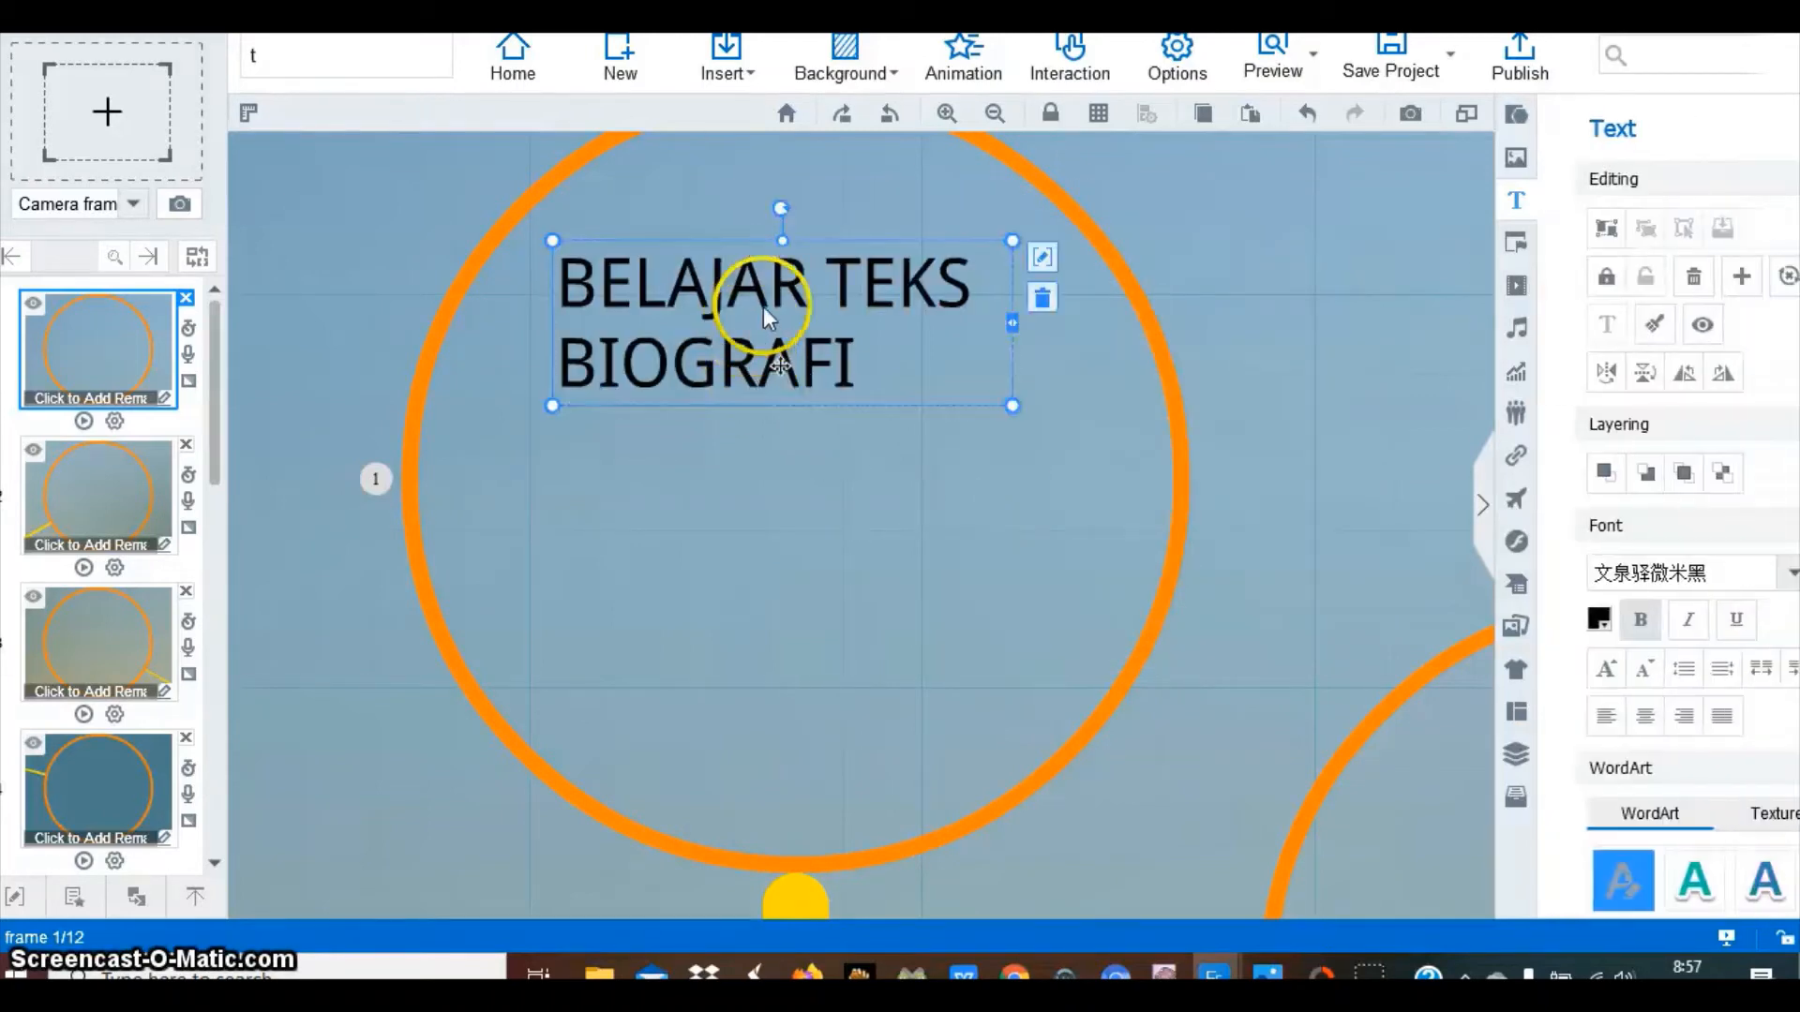
left_click(769, 300)
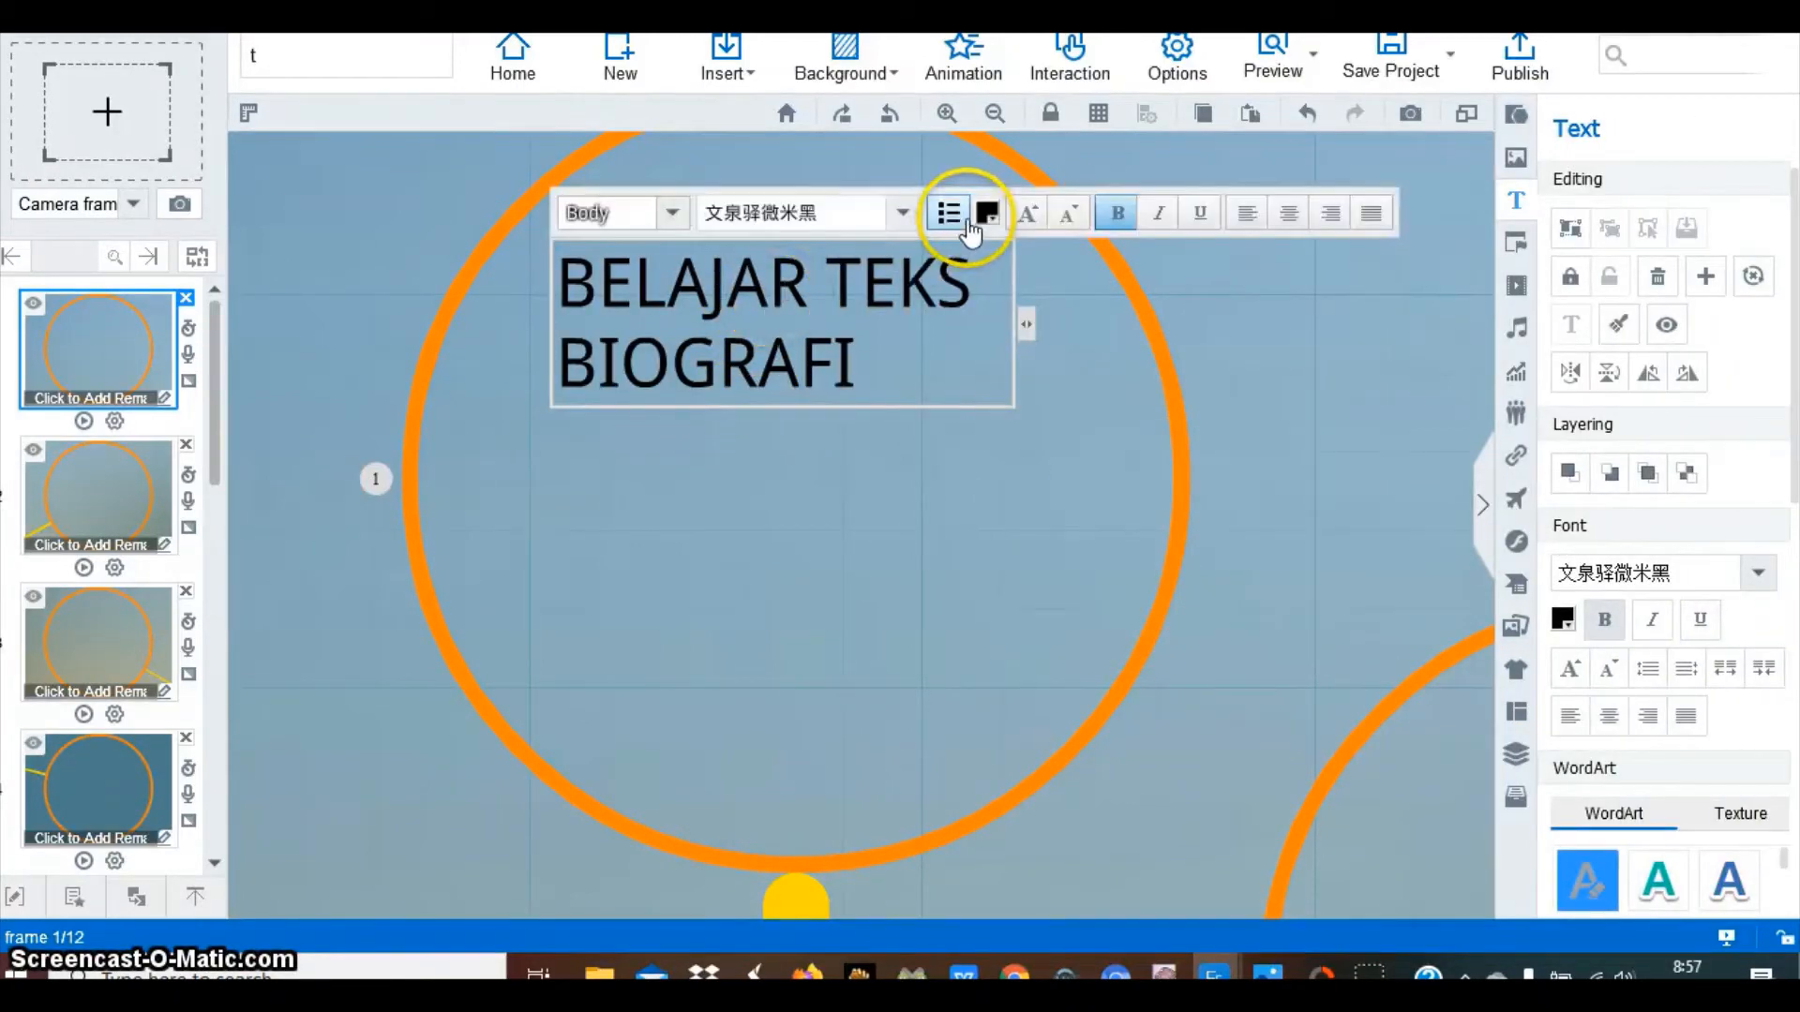
left_click(1291, 213)
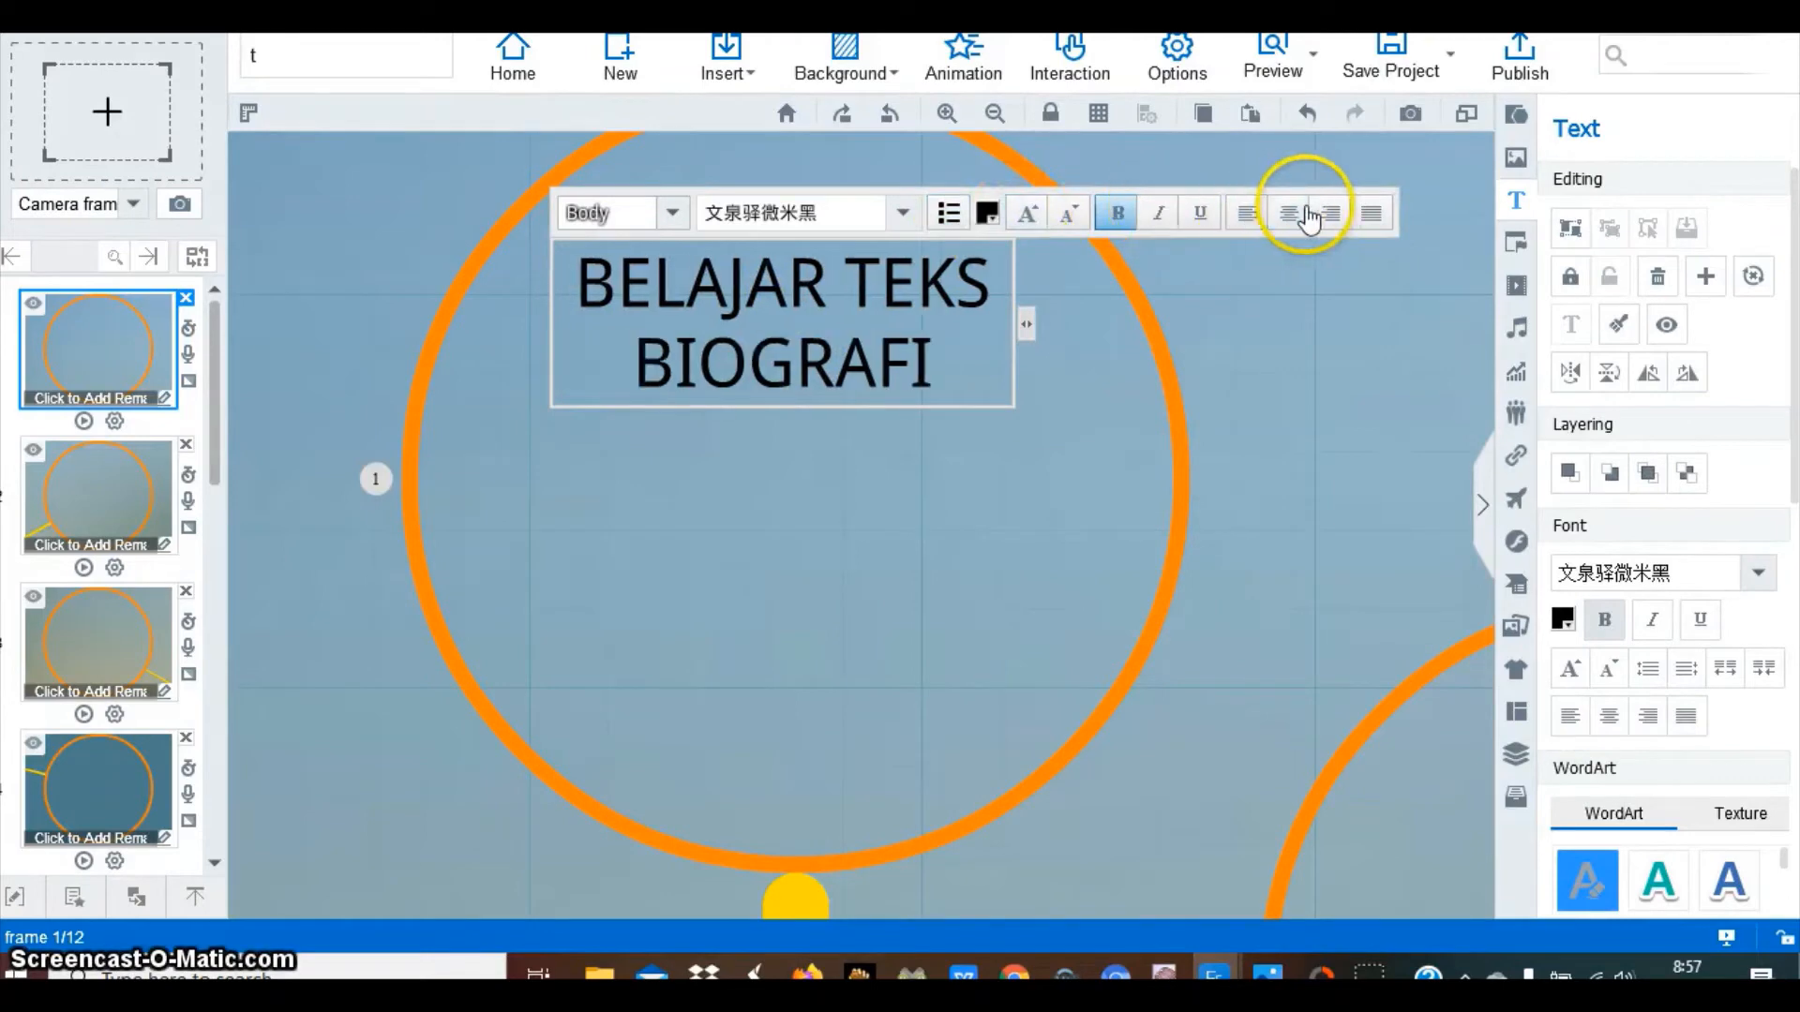
left_click(1190, 415)
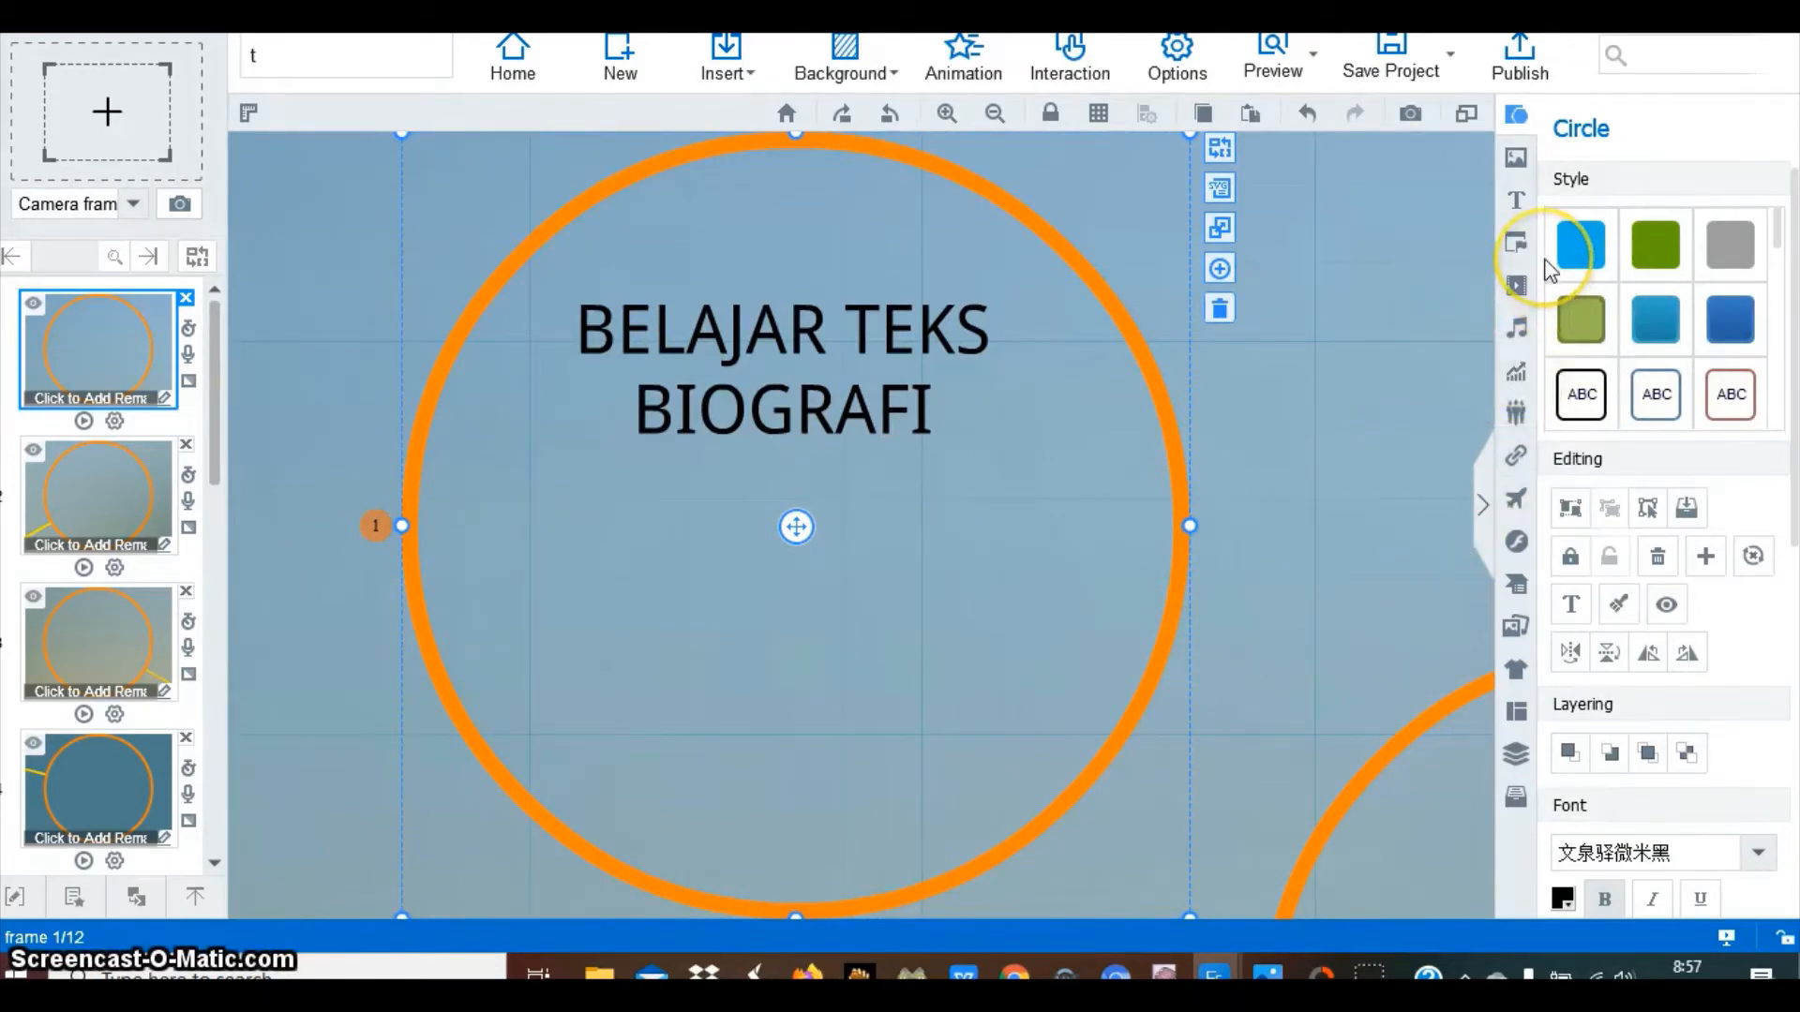
Add the library image of a man working at a desk below the title, enlarge it and center it in the circle
left_click(1516, 162)
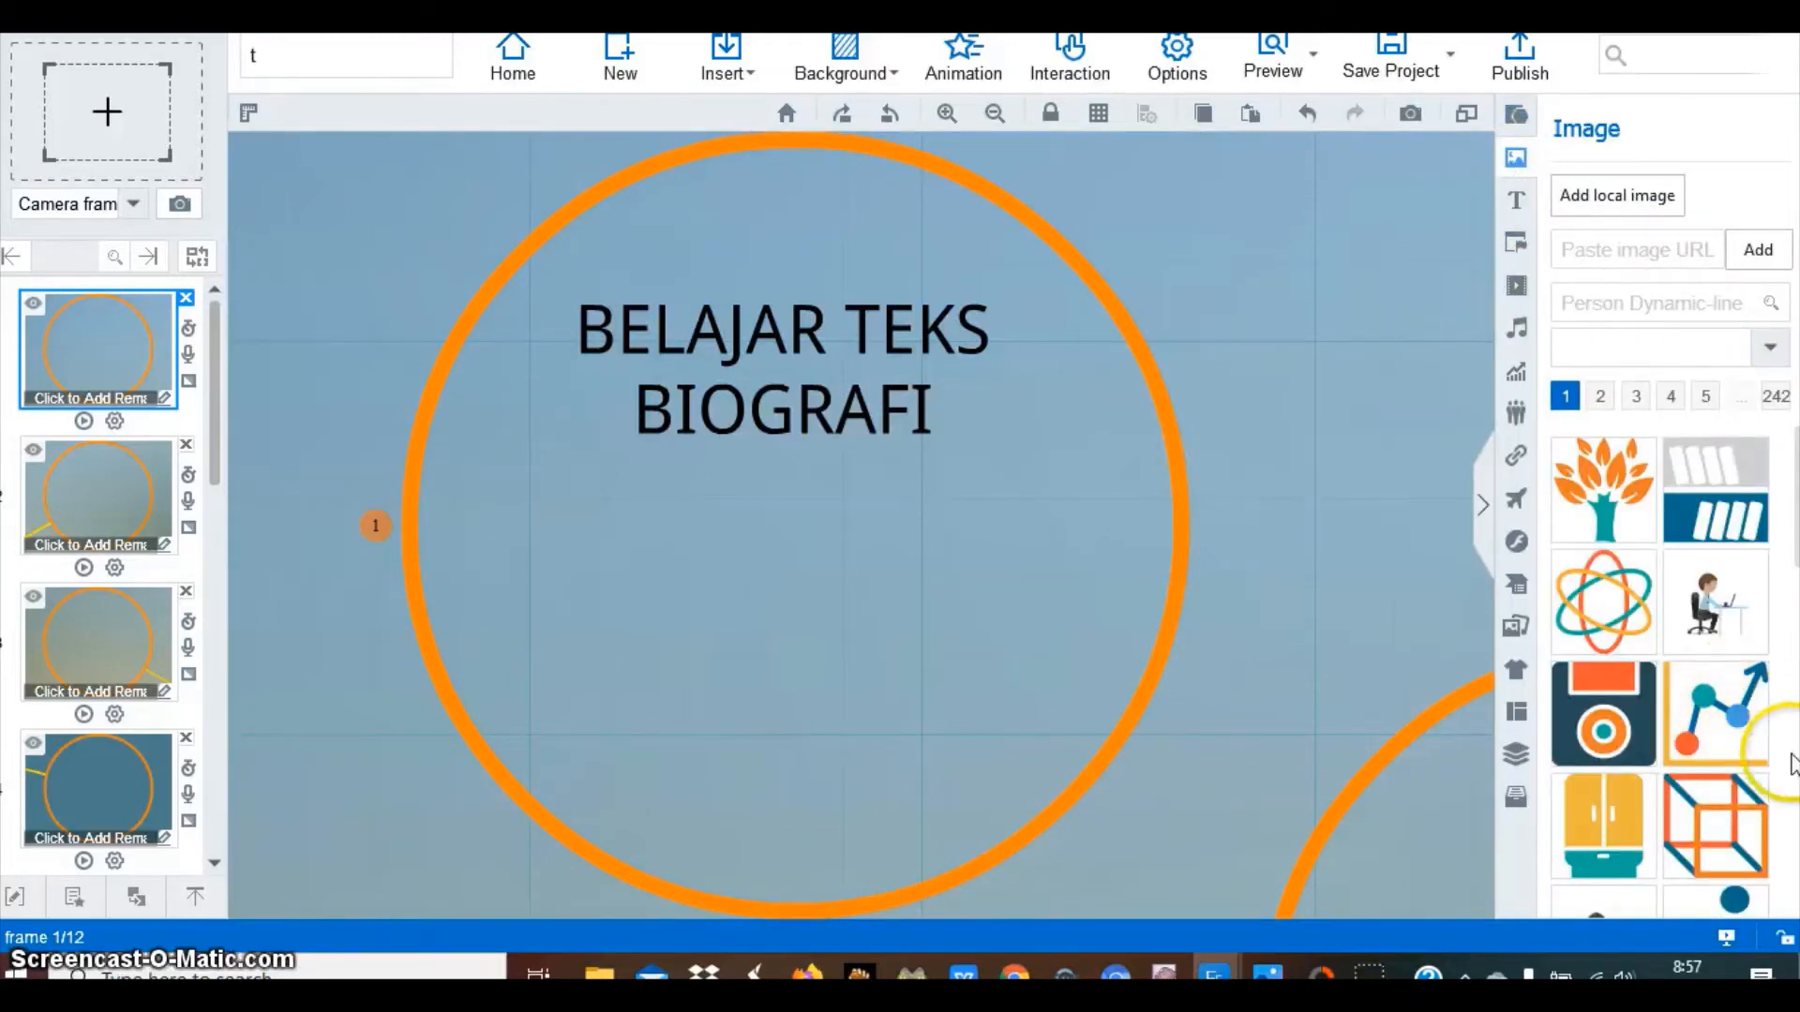
left_click_drag(1715, 604, 744, 632)
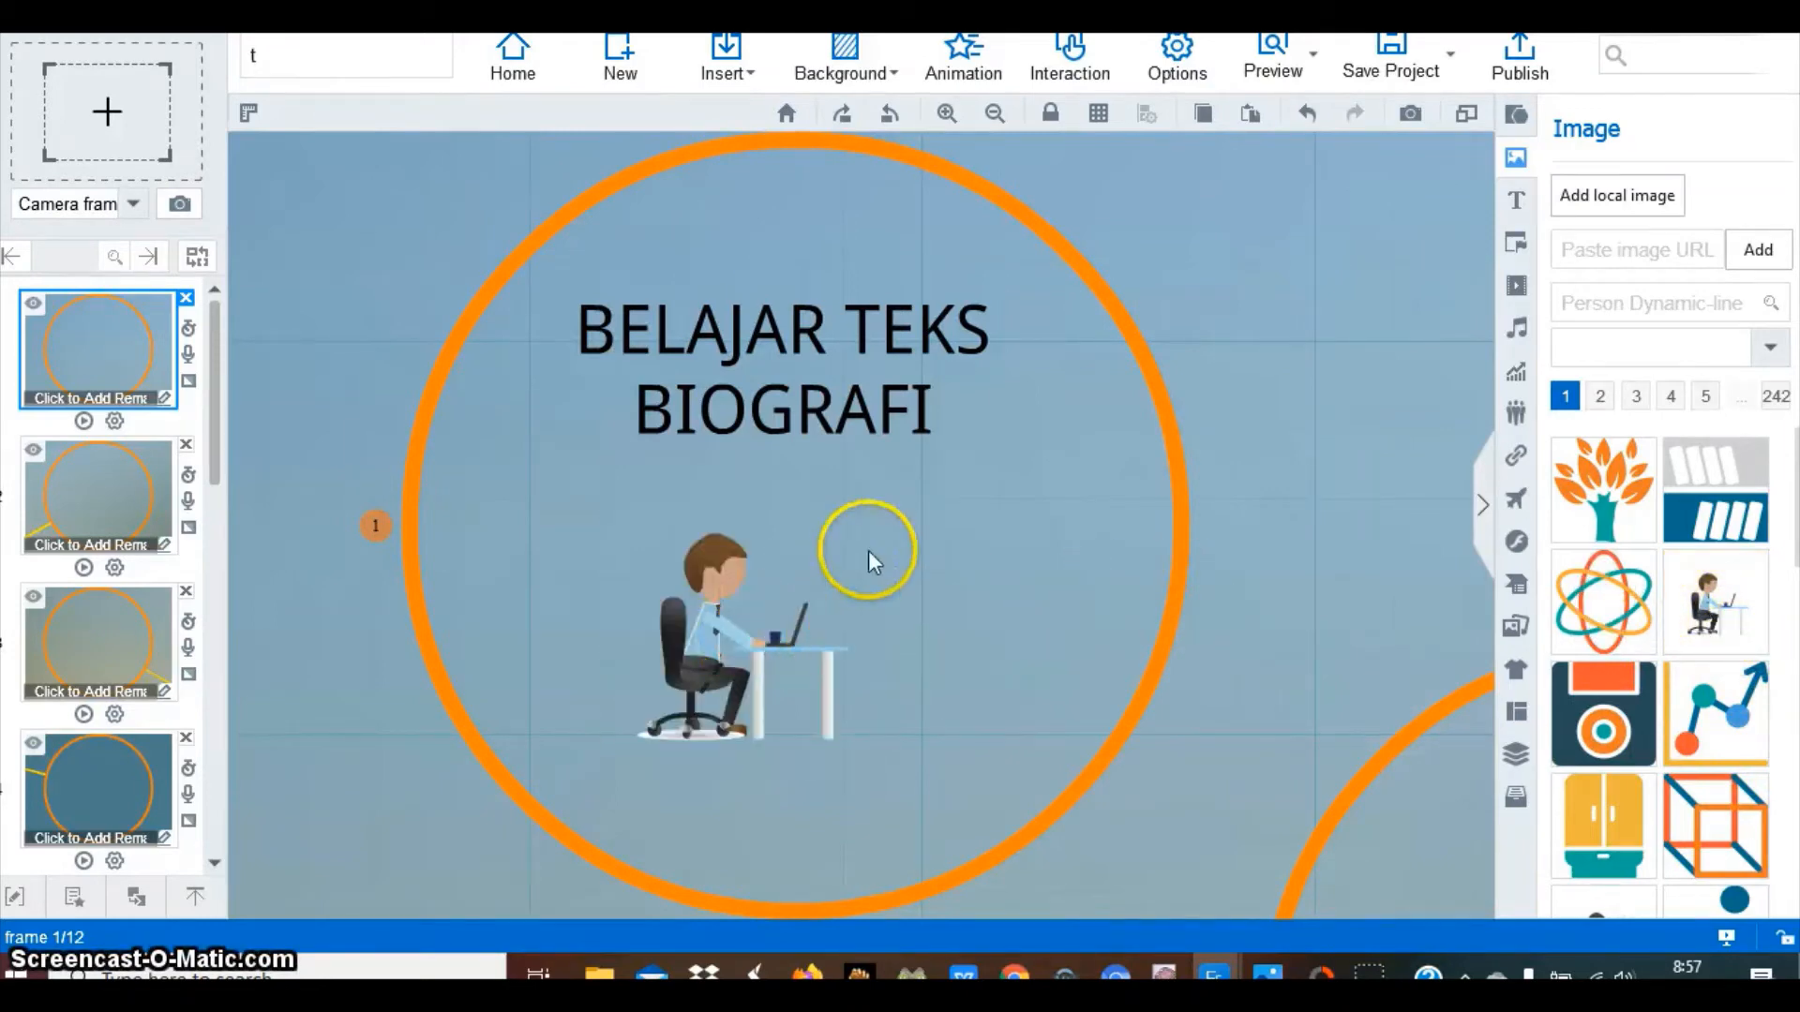
left_click(712, 539)
left_click_drag(606, 494, 540, 423)
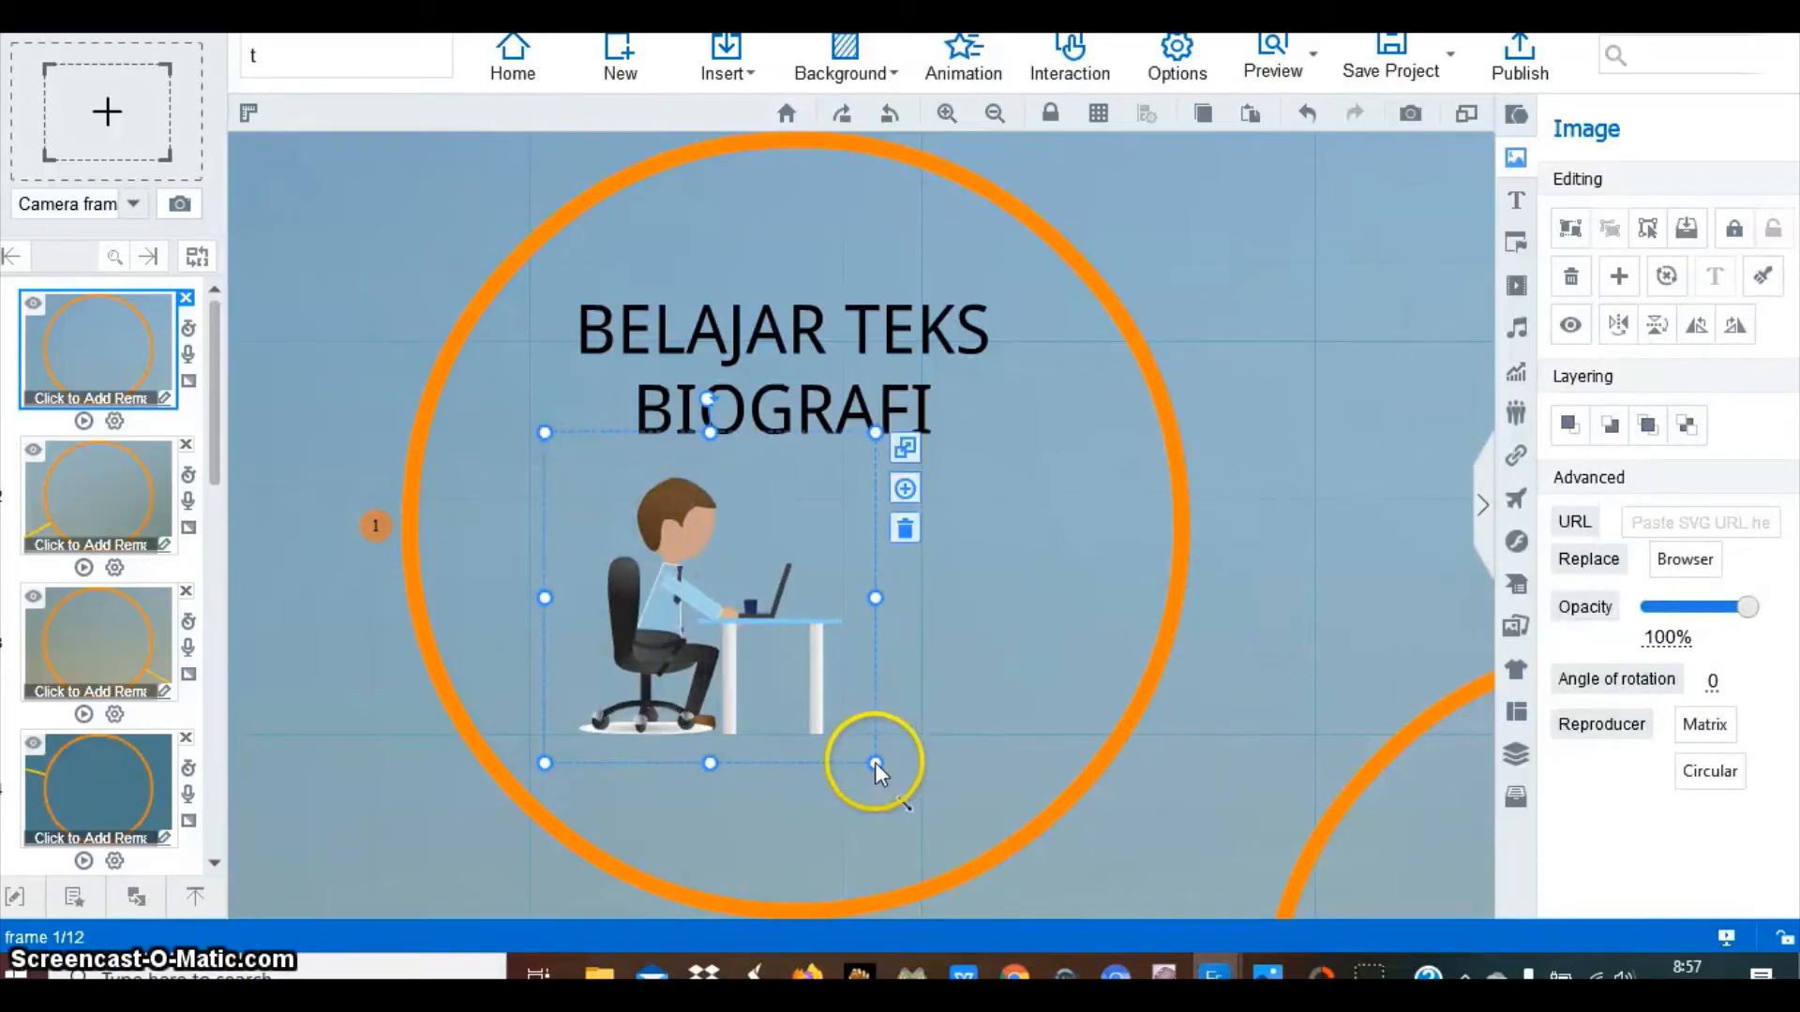
left_click_drag(875, 762, 1007, 813)
left_click_drag(761, 656, 827, 636)
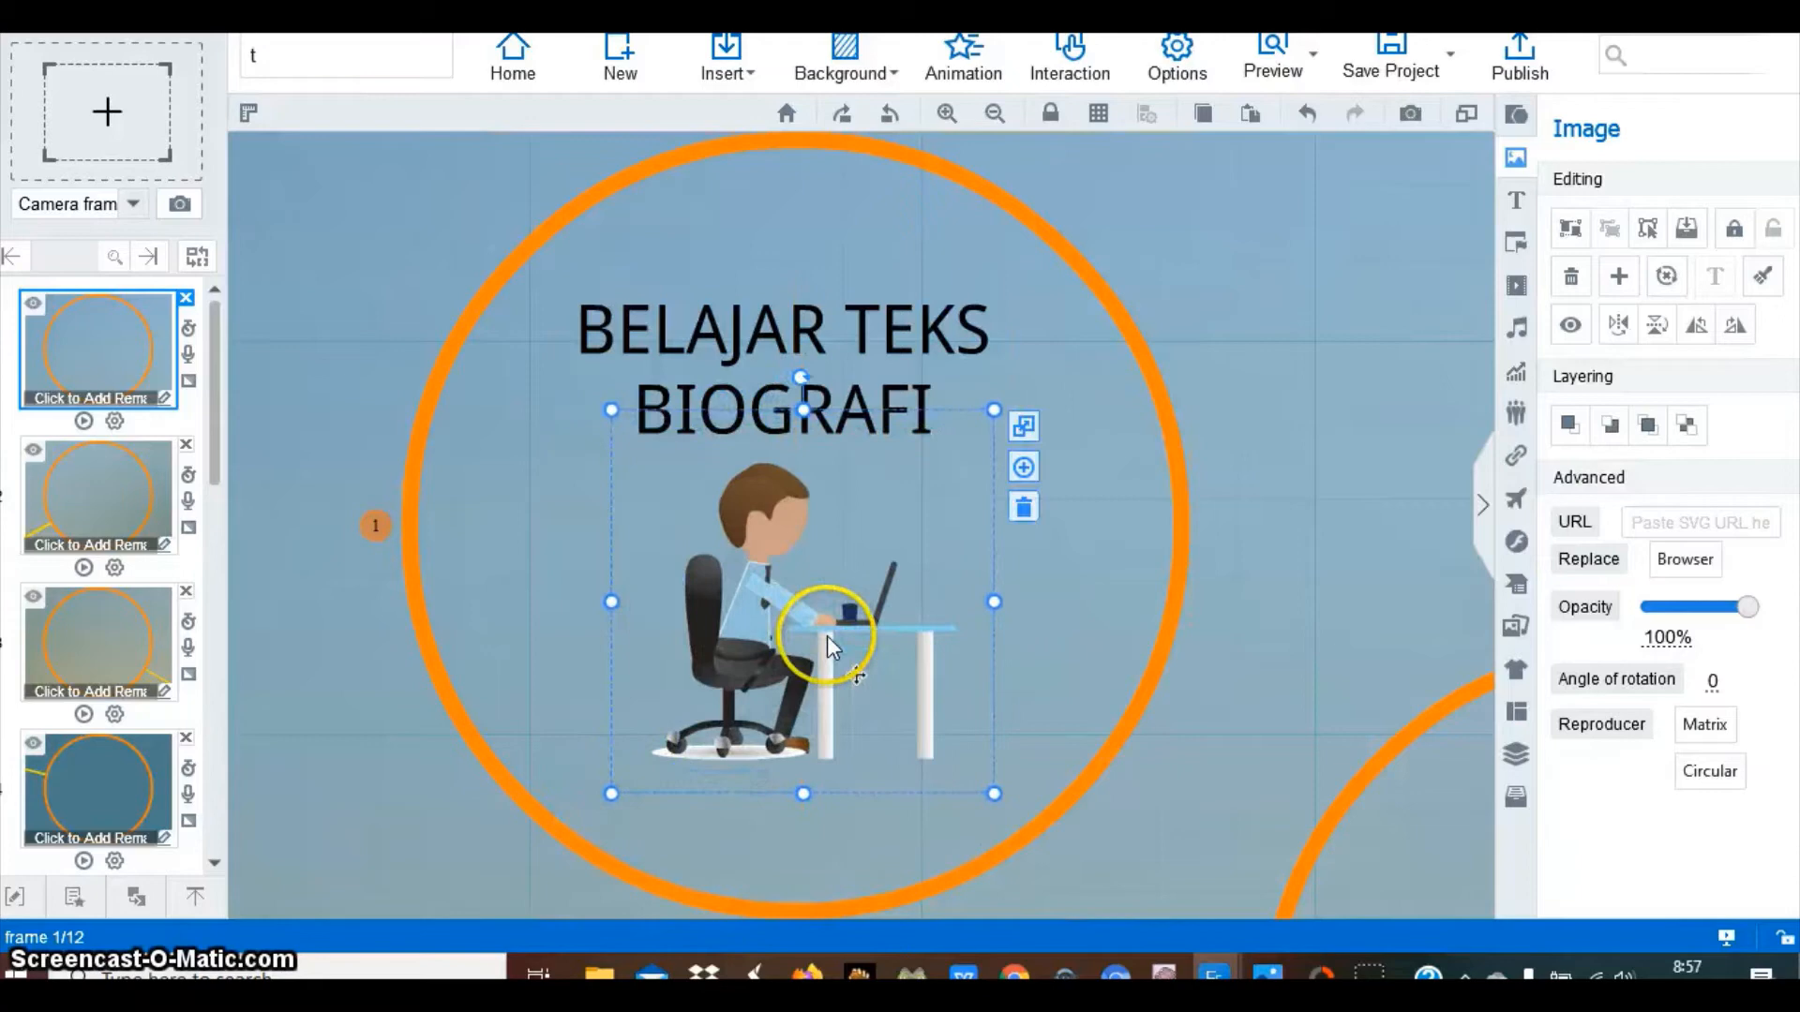
left_click(1052, 553)
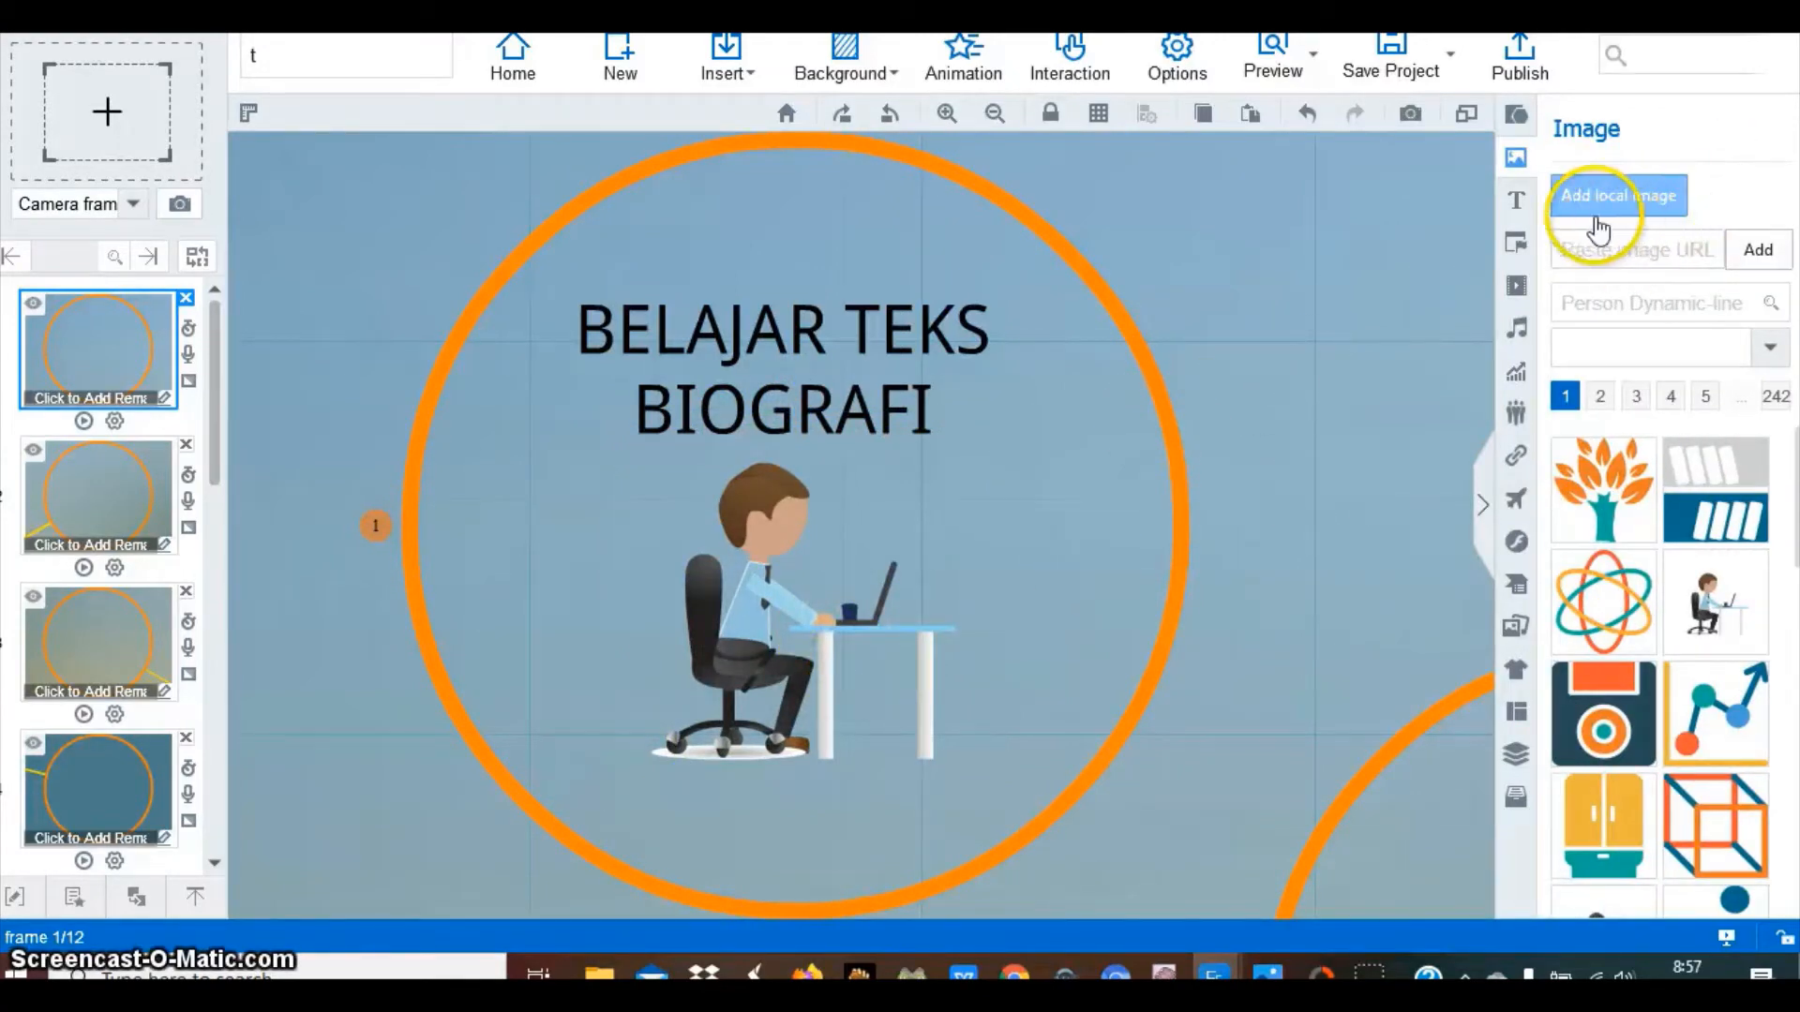
Add a text box with the author's full name beside the desk image and widen it to fit on one line
left_click(1516, 200)
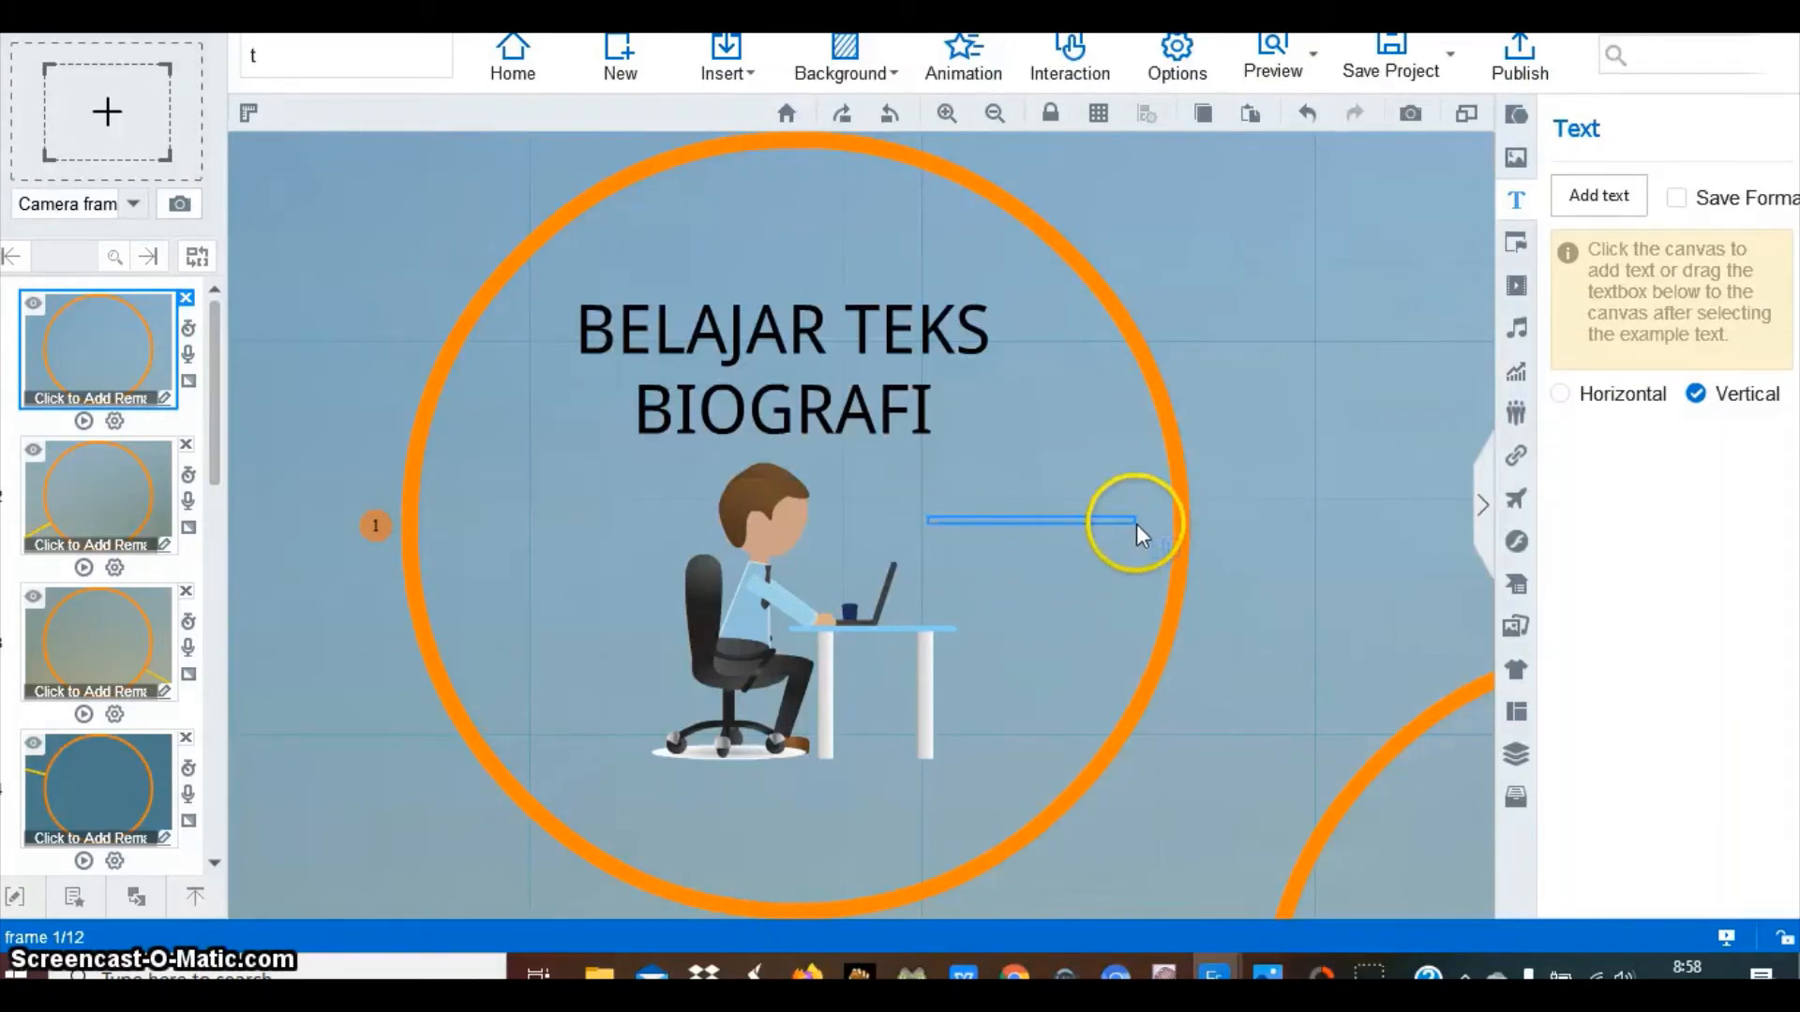
left_click_drag(1155, 539, 1167, 550)
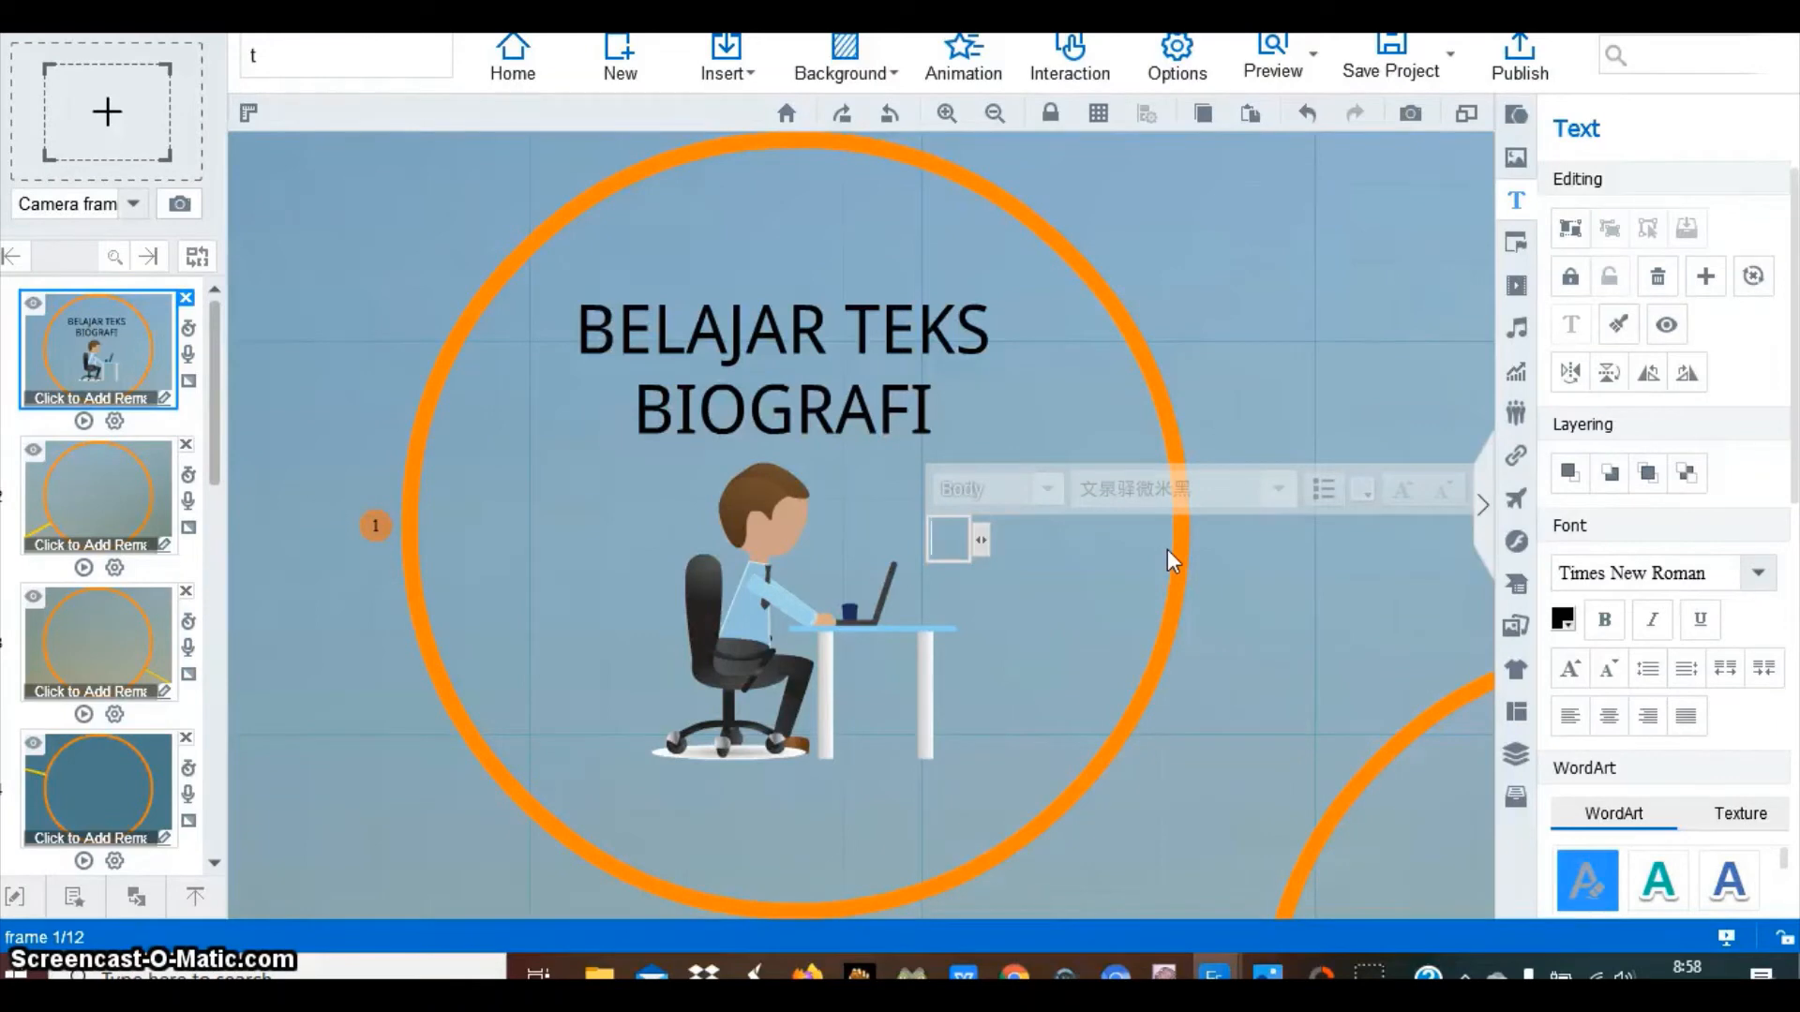
type("Sri Wahyuni")
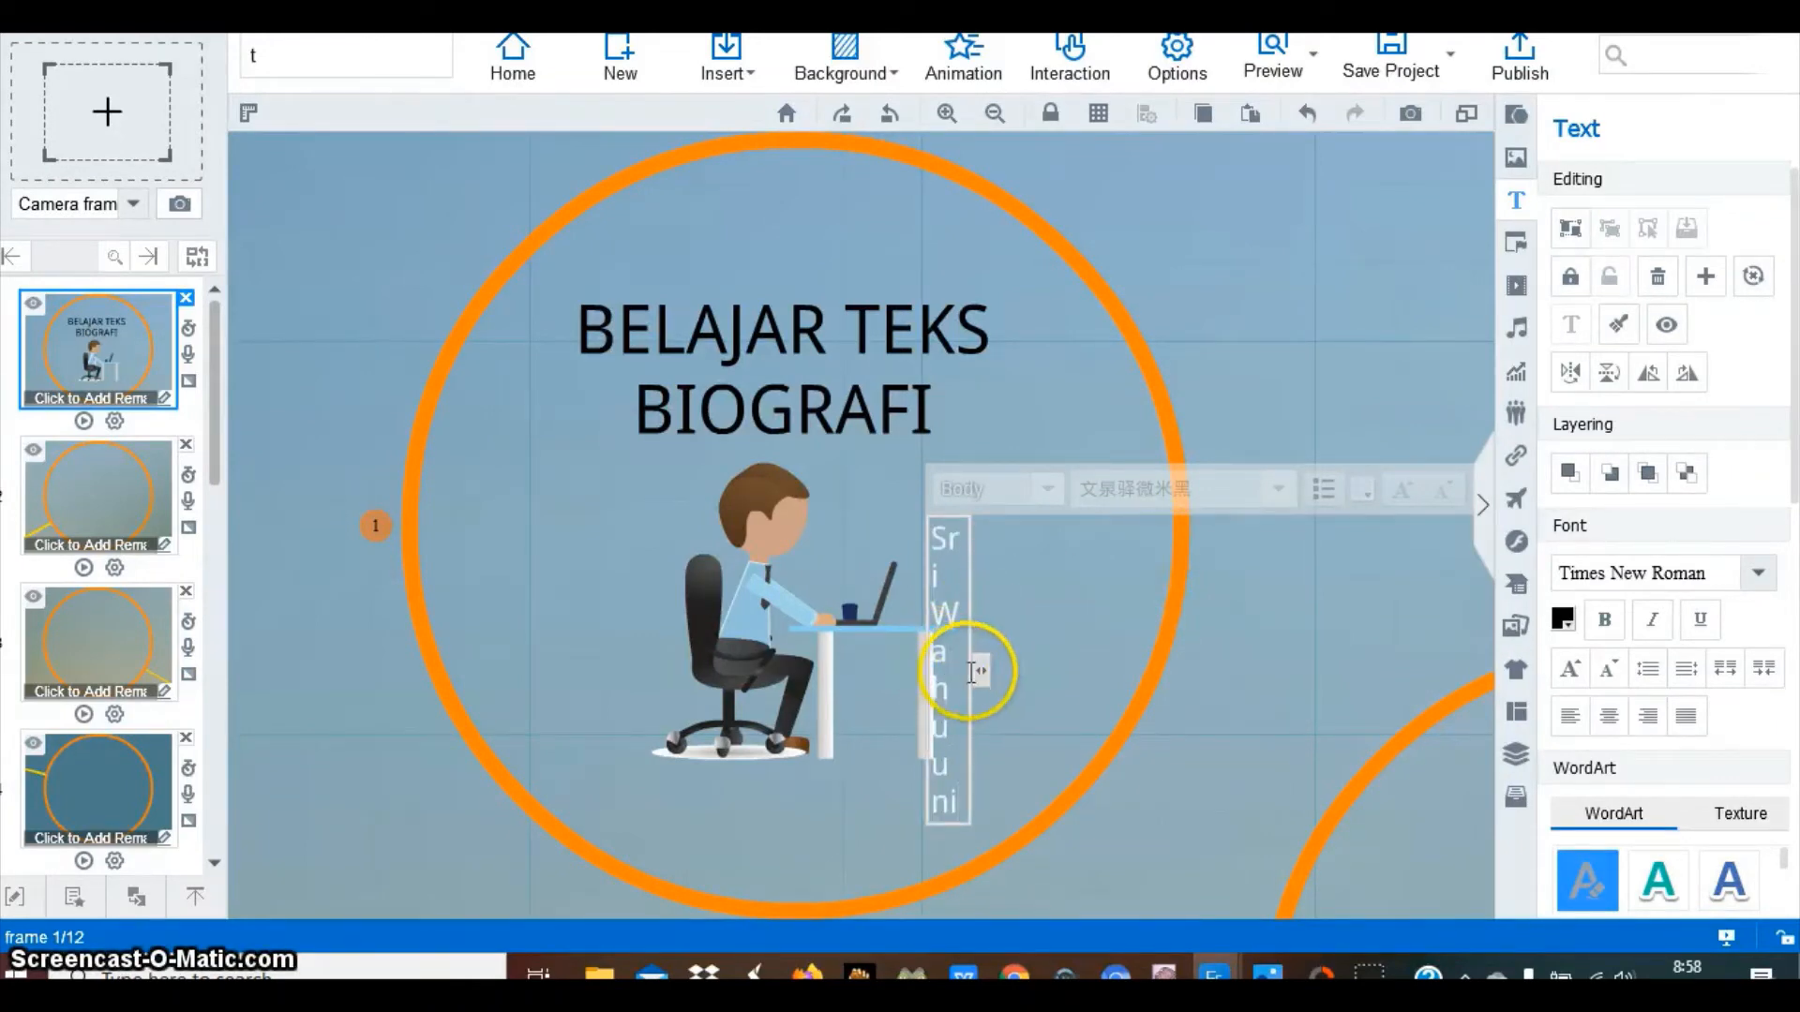
left_click_drag(981, 675, 1174, 637)
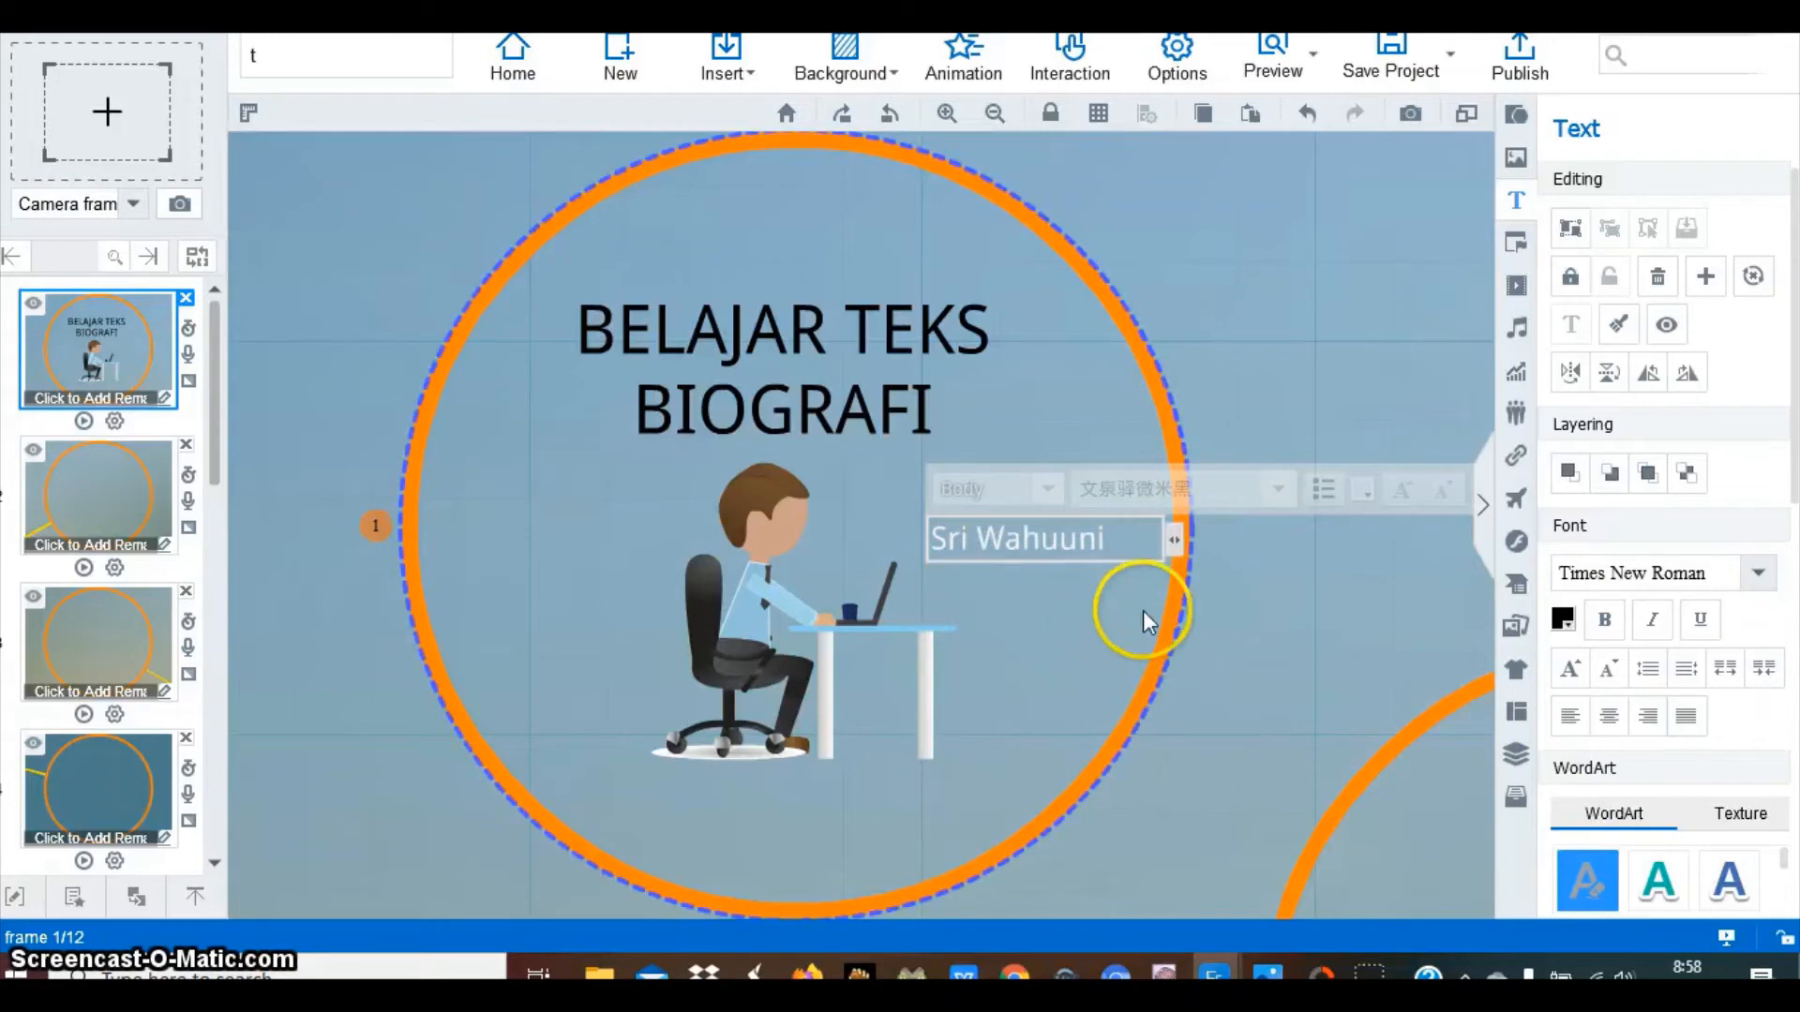
Correct the misspelled surname in the author's name text box beside the desk image
left_click(1066, 544)
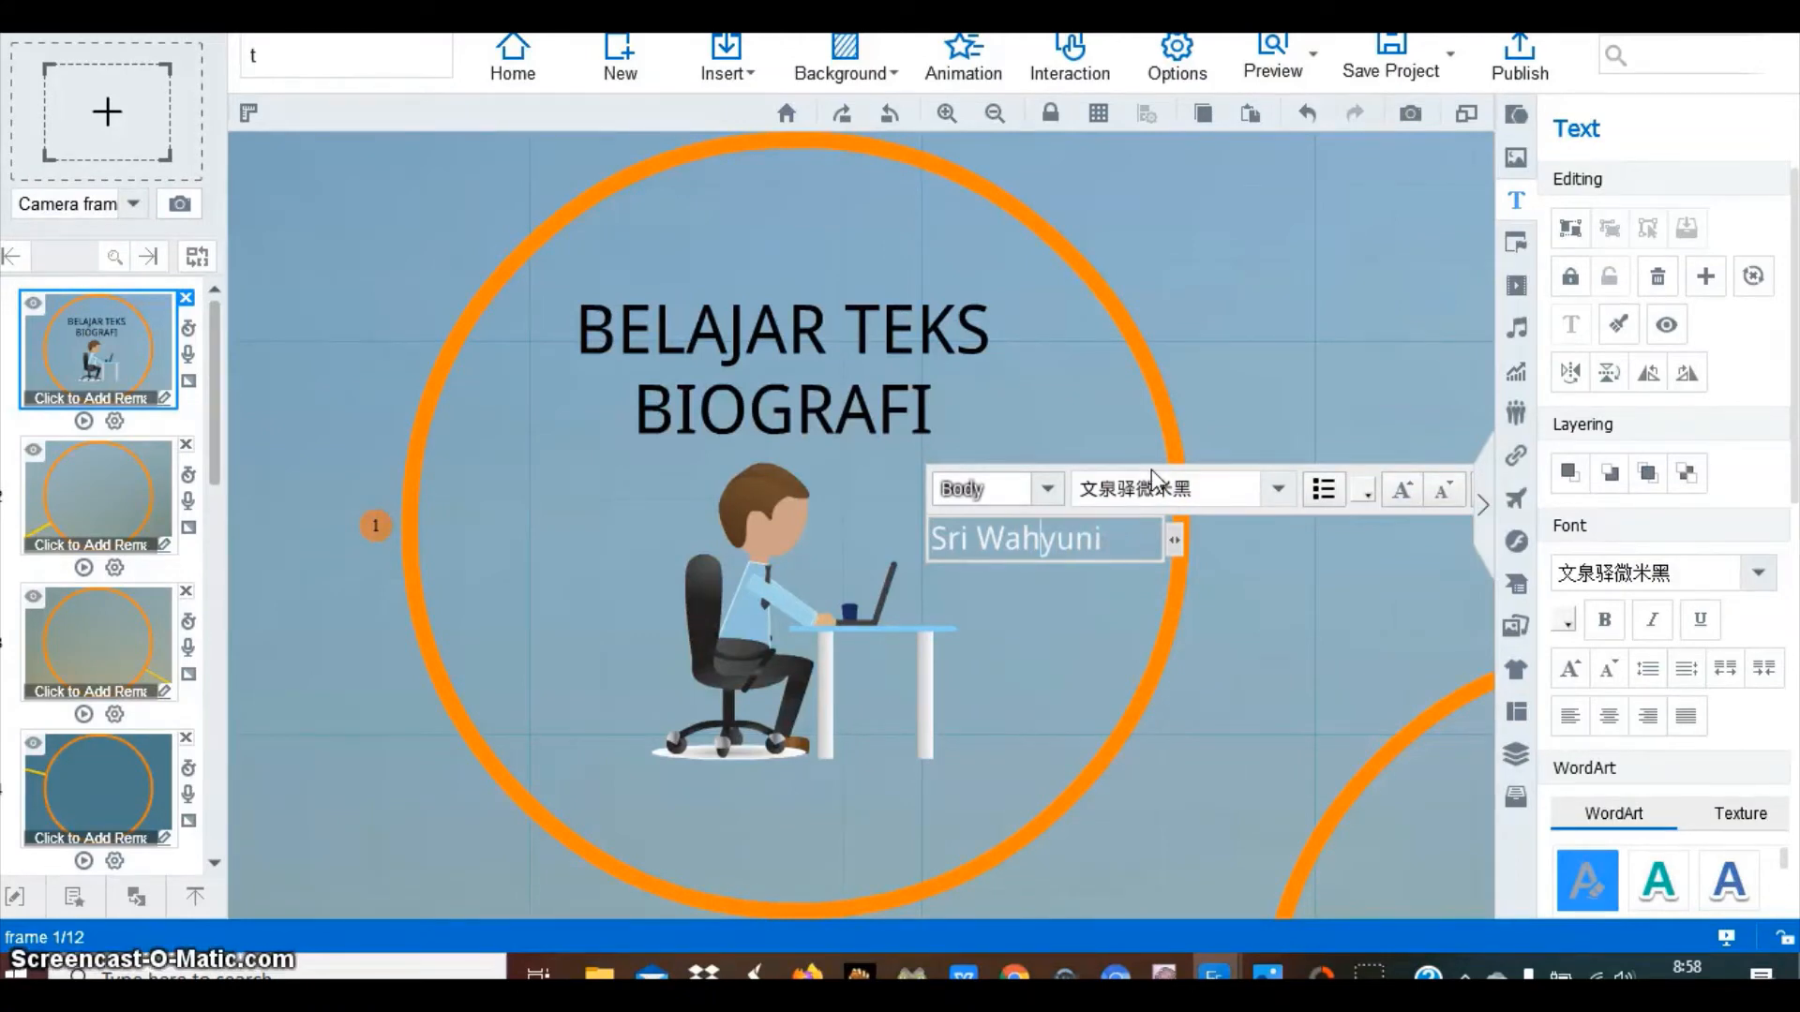
left_click(1063, 645)
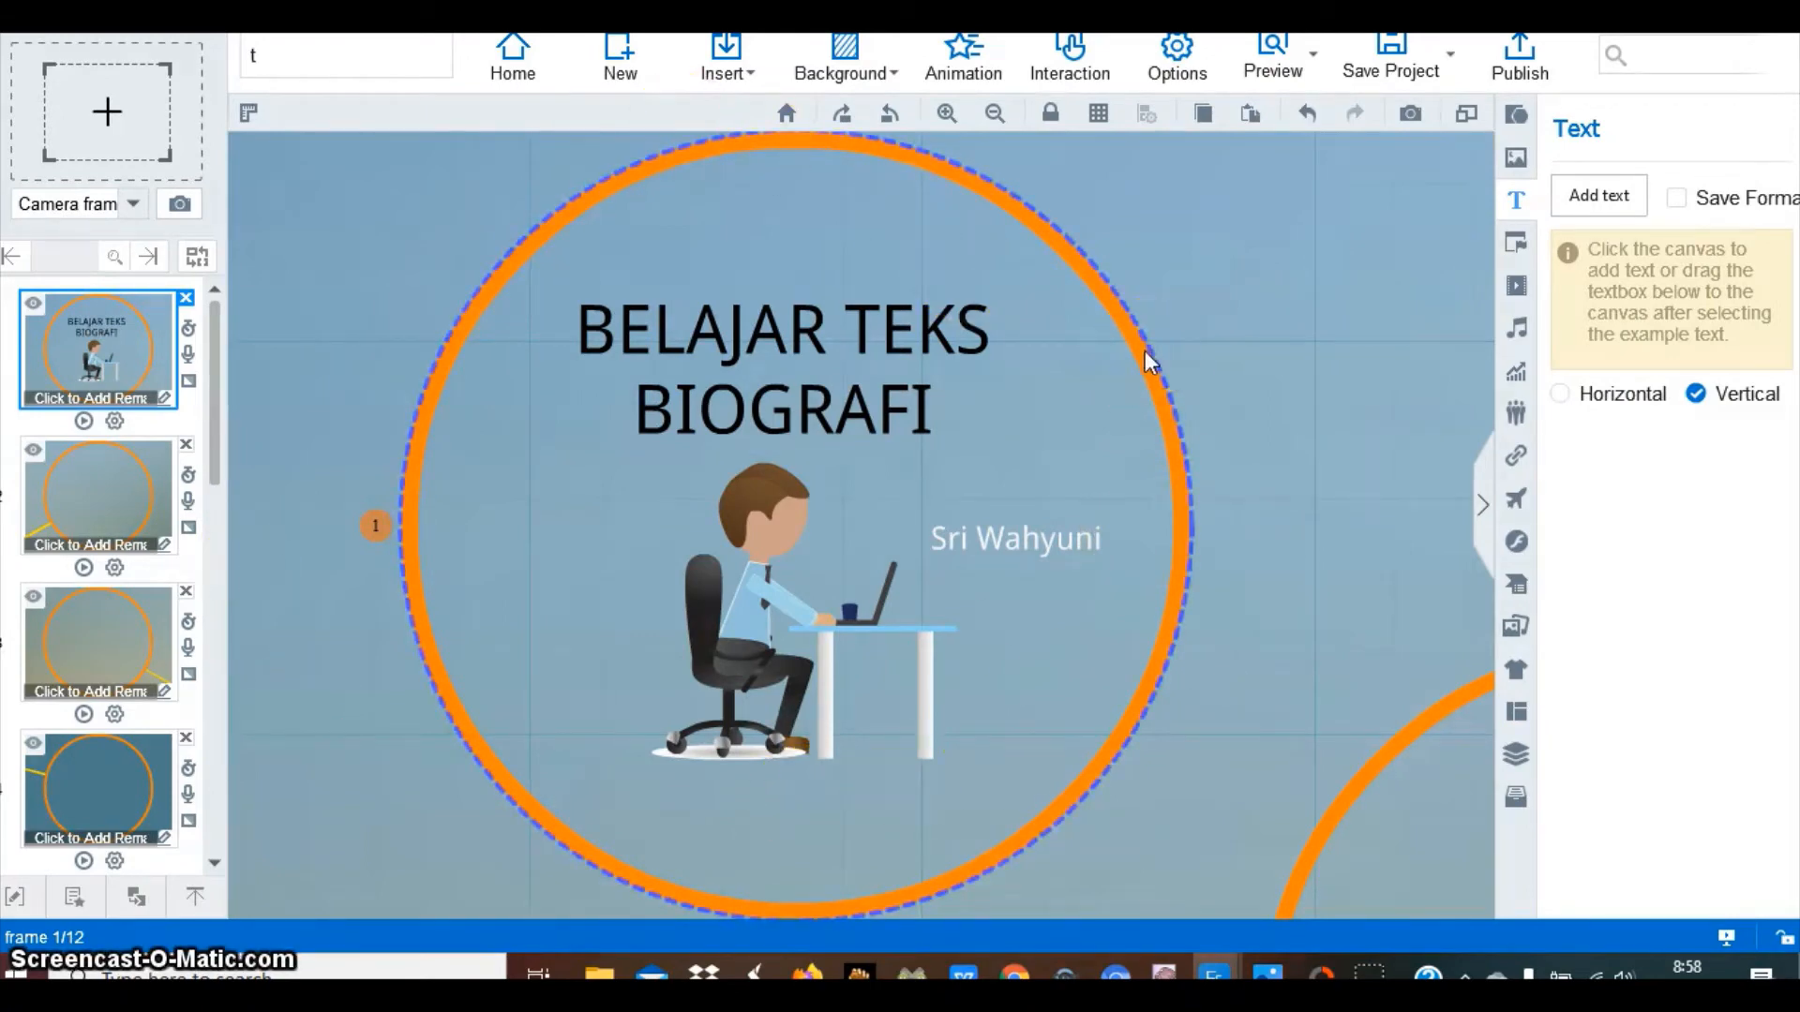
Add the content layout with four captioned landscape photos to the second circle frame
left_click(92, 491)
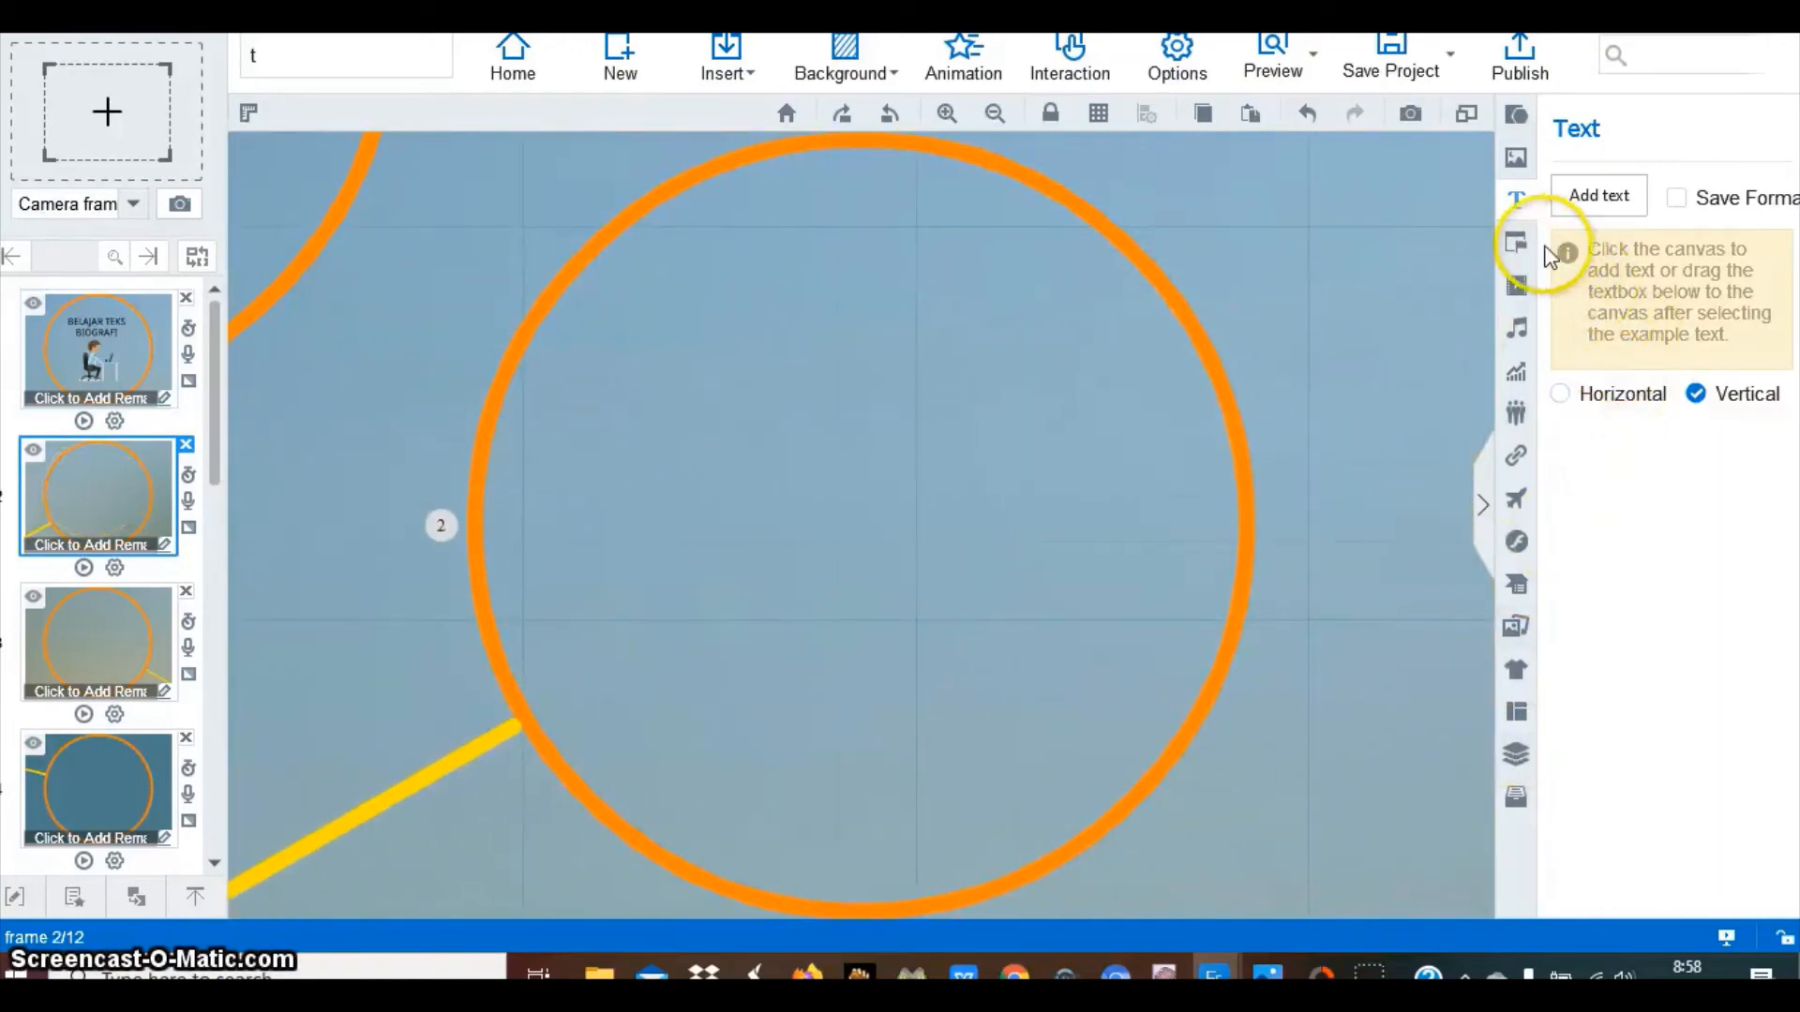
left_click(1519, 246)
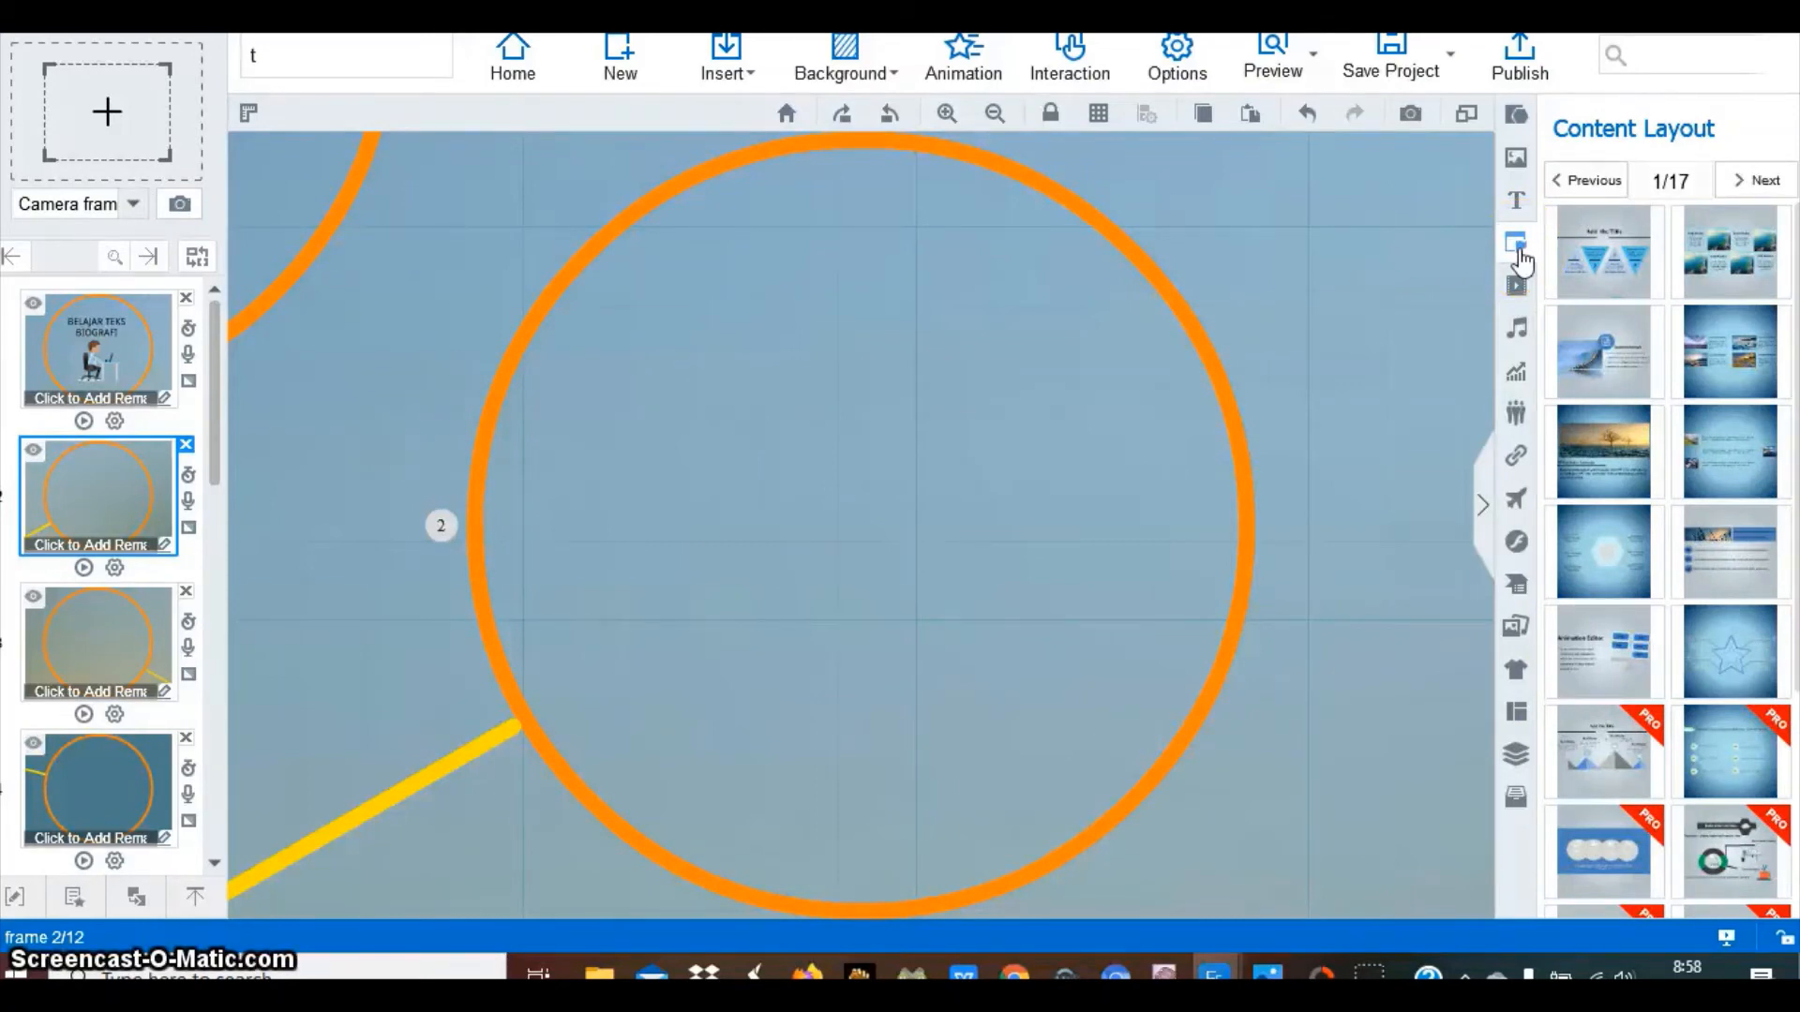
left_click(1718, 356)
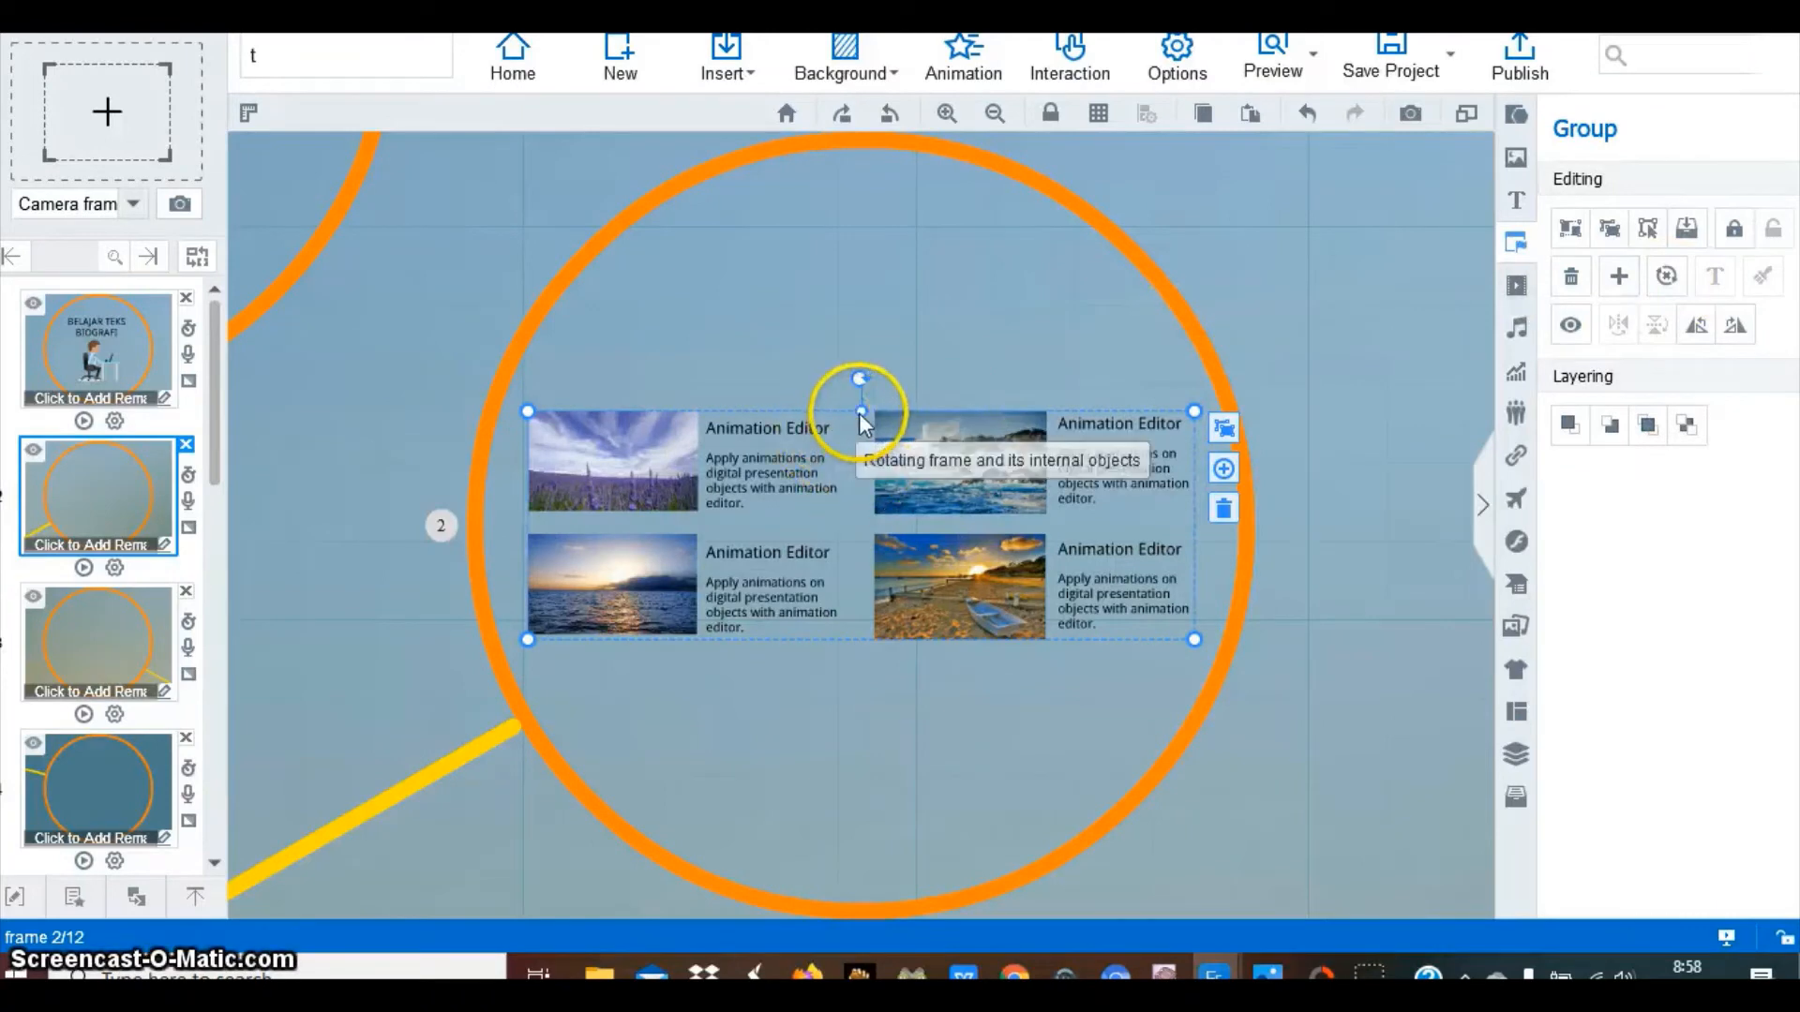
left_click(965, 298)
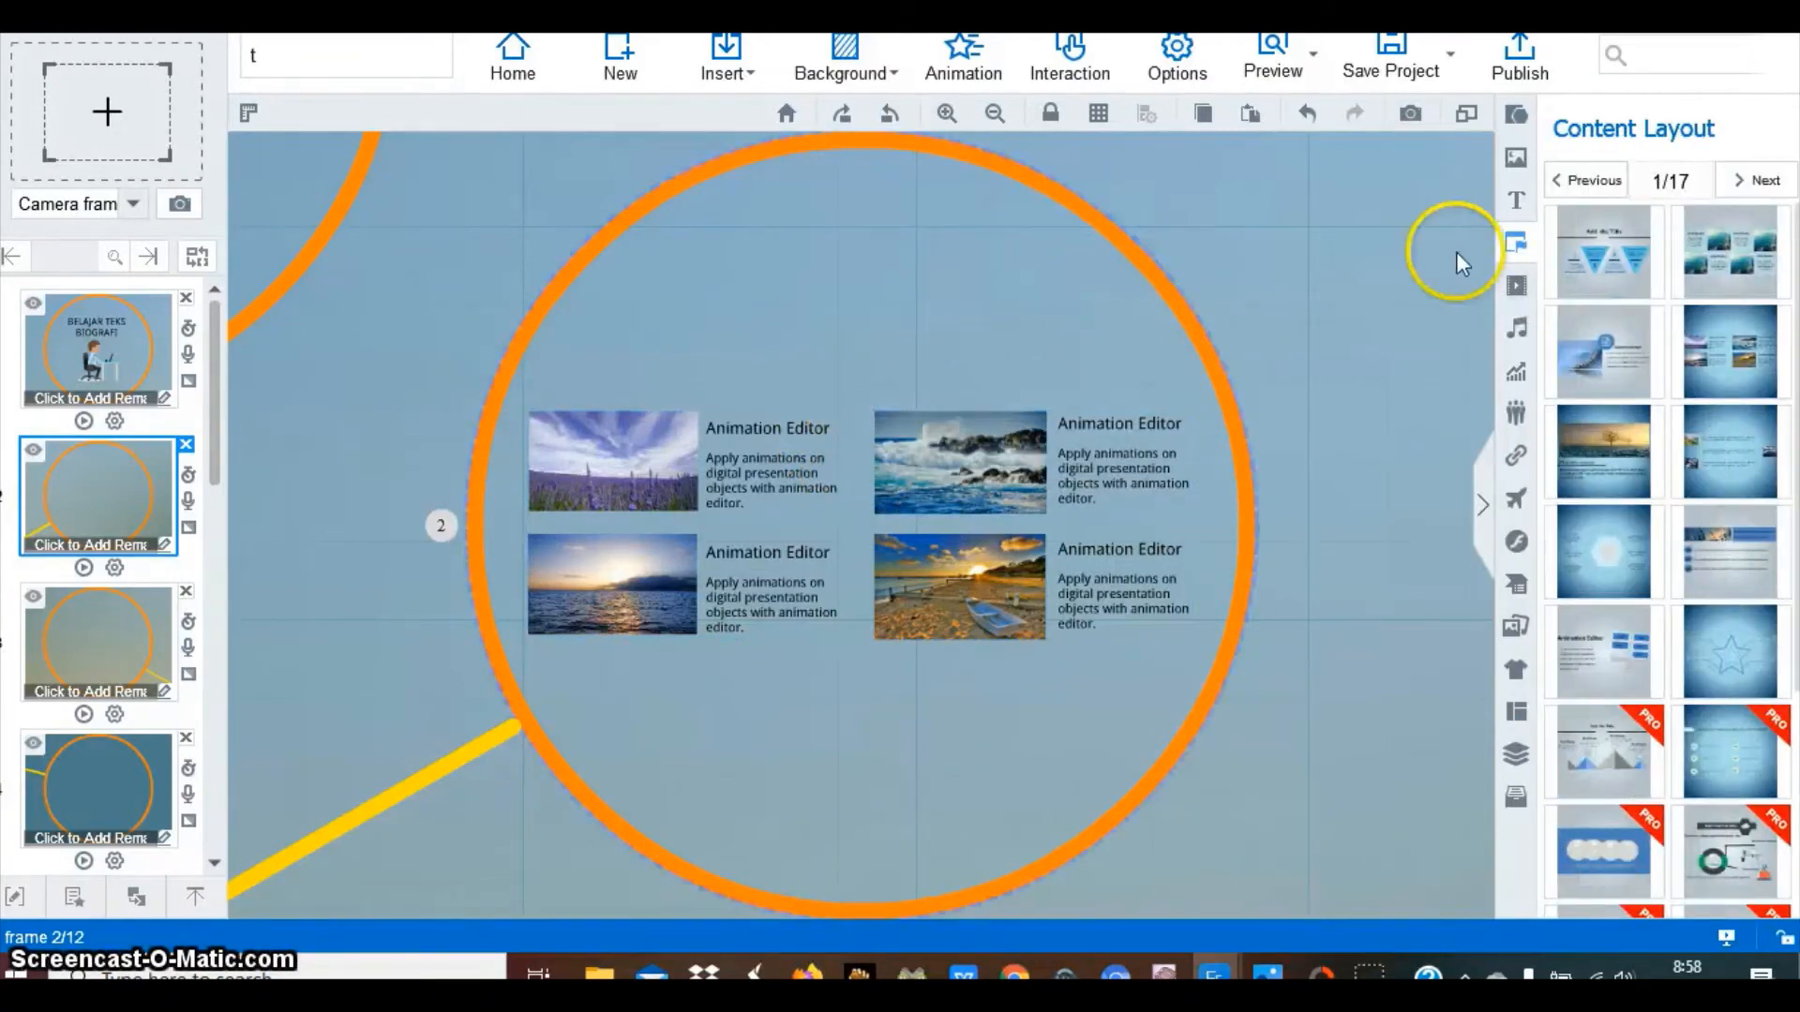
Add a text box reading "Apa yang kita pelajari?" above the photo layout in the second circle
left_click(1516, 199)
left_click(1582, 201)
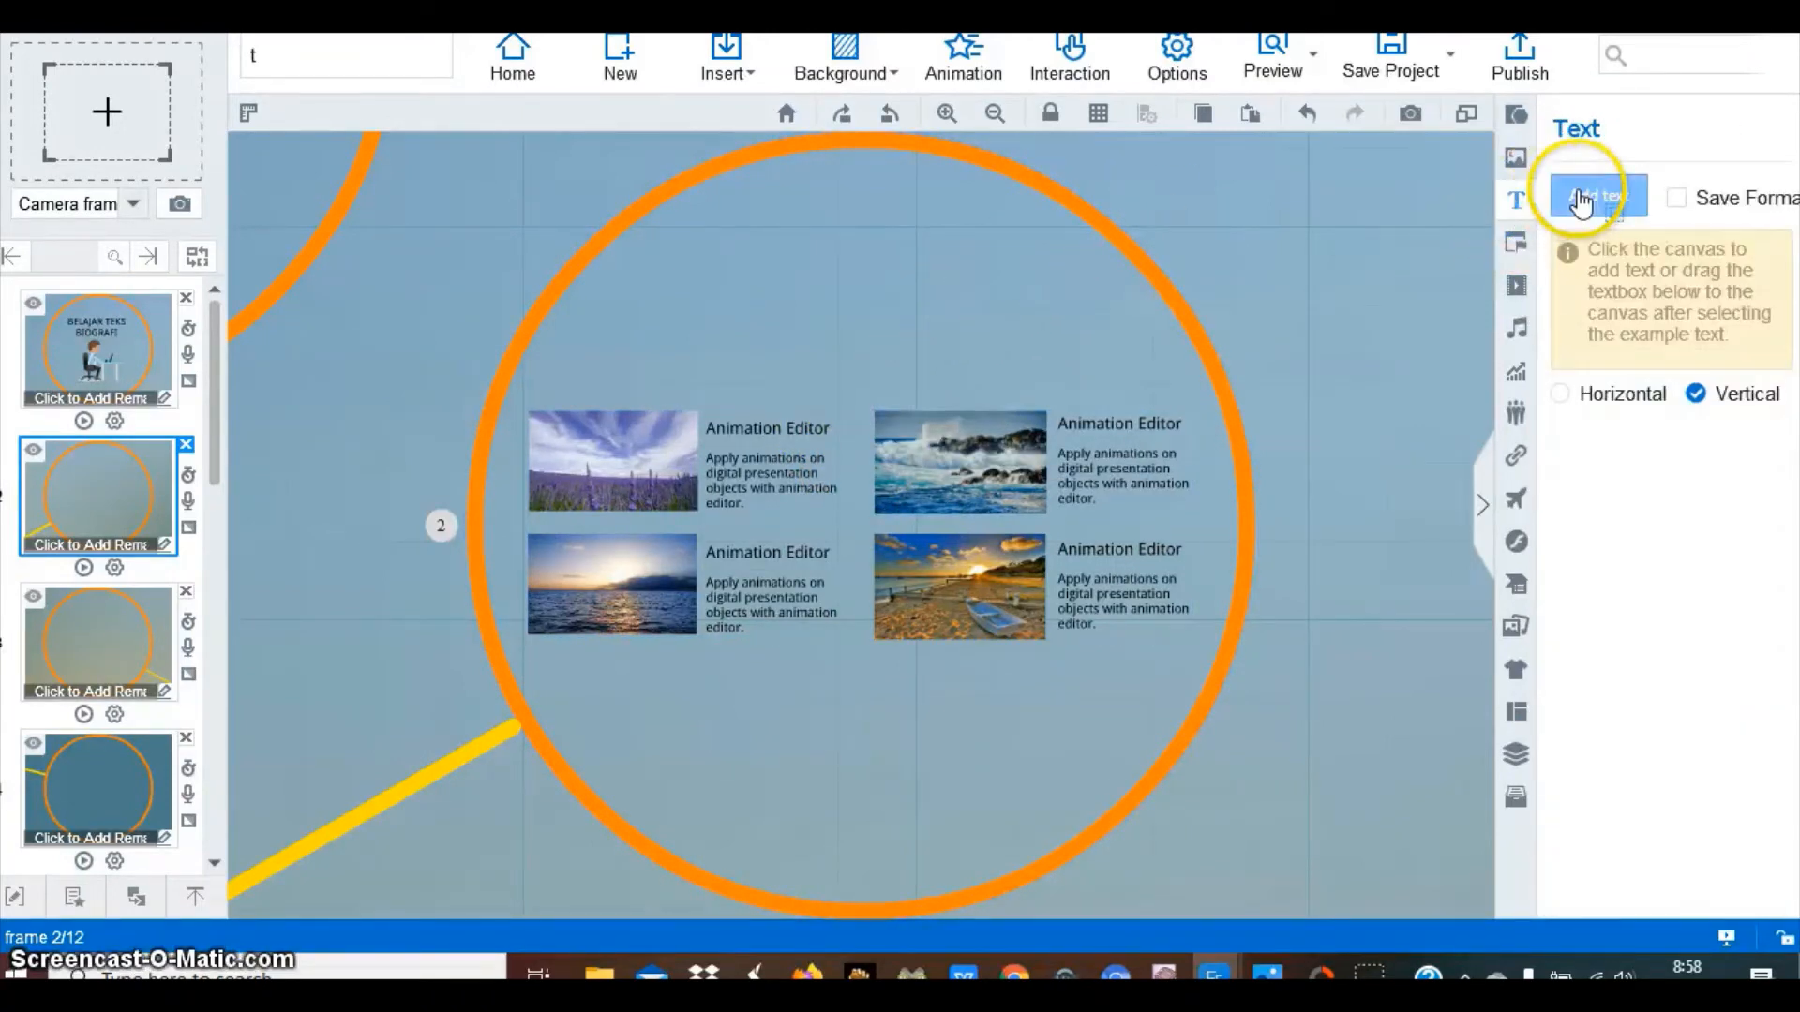
left_click_drag(673, 264, 1082, 329)
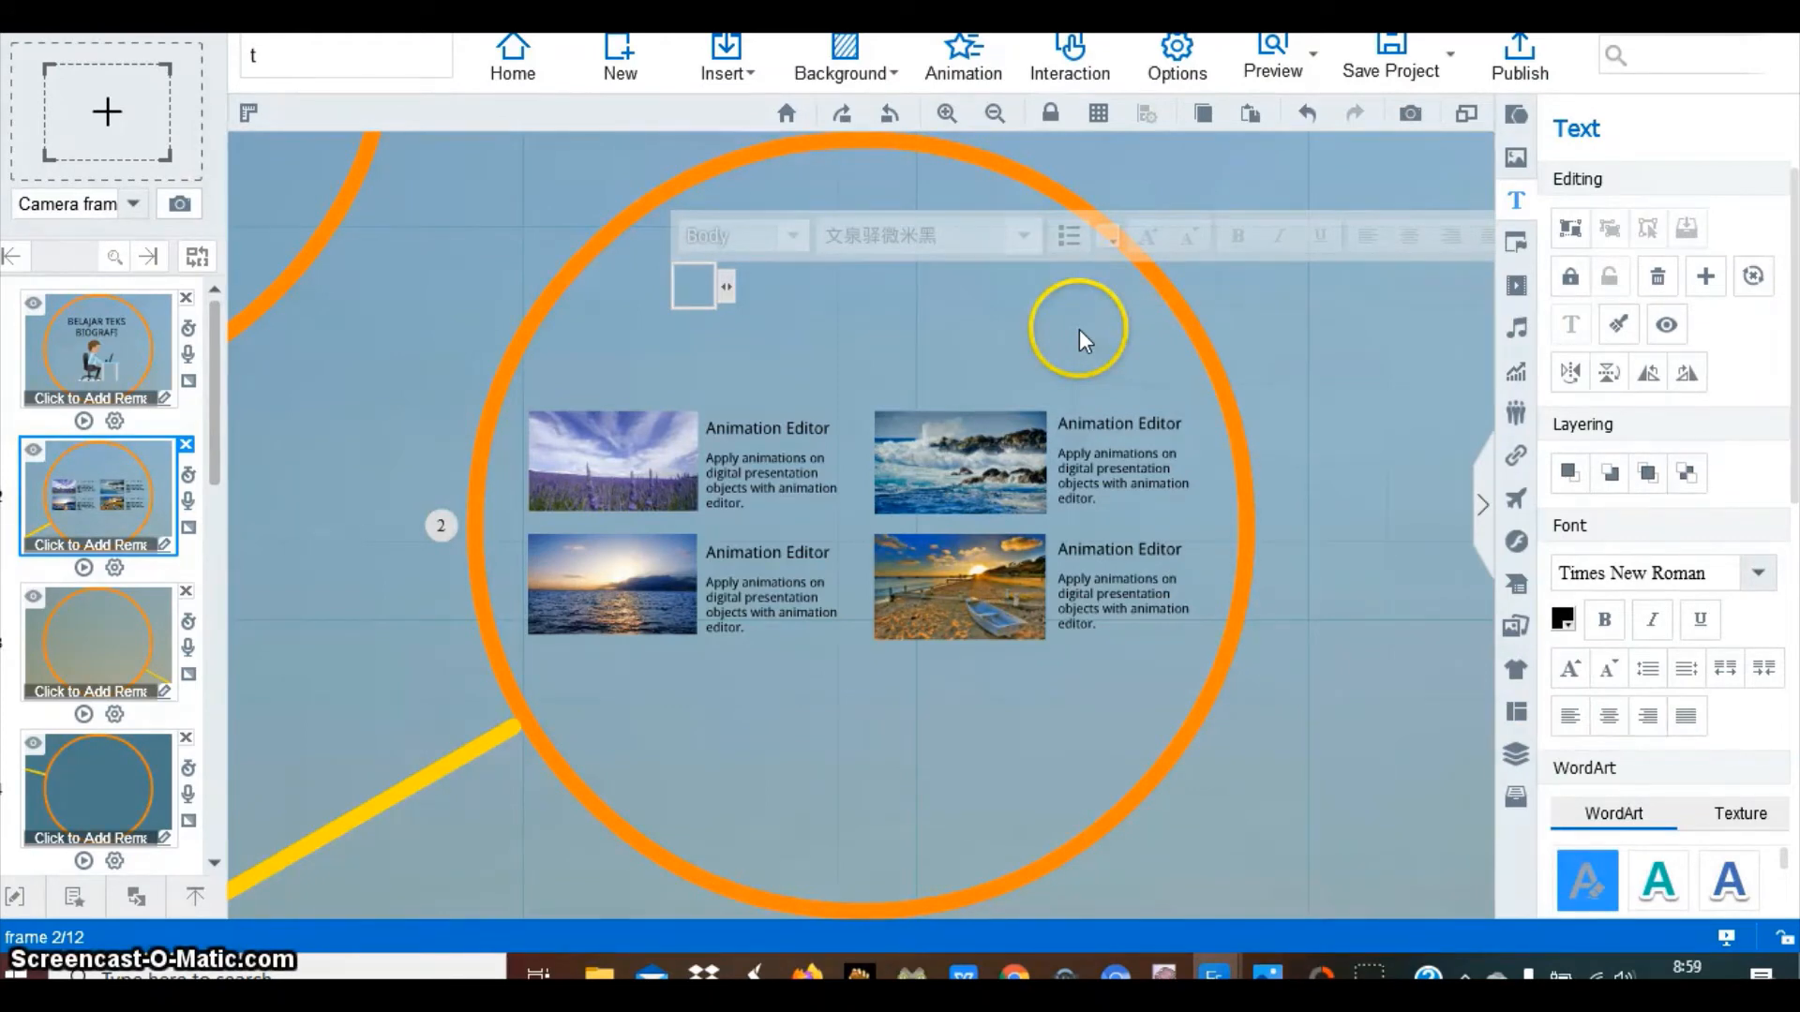
left_click(705, 286)
type("A")
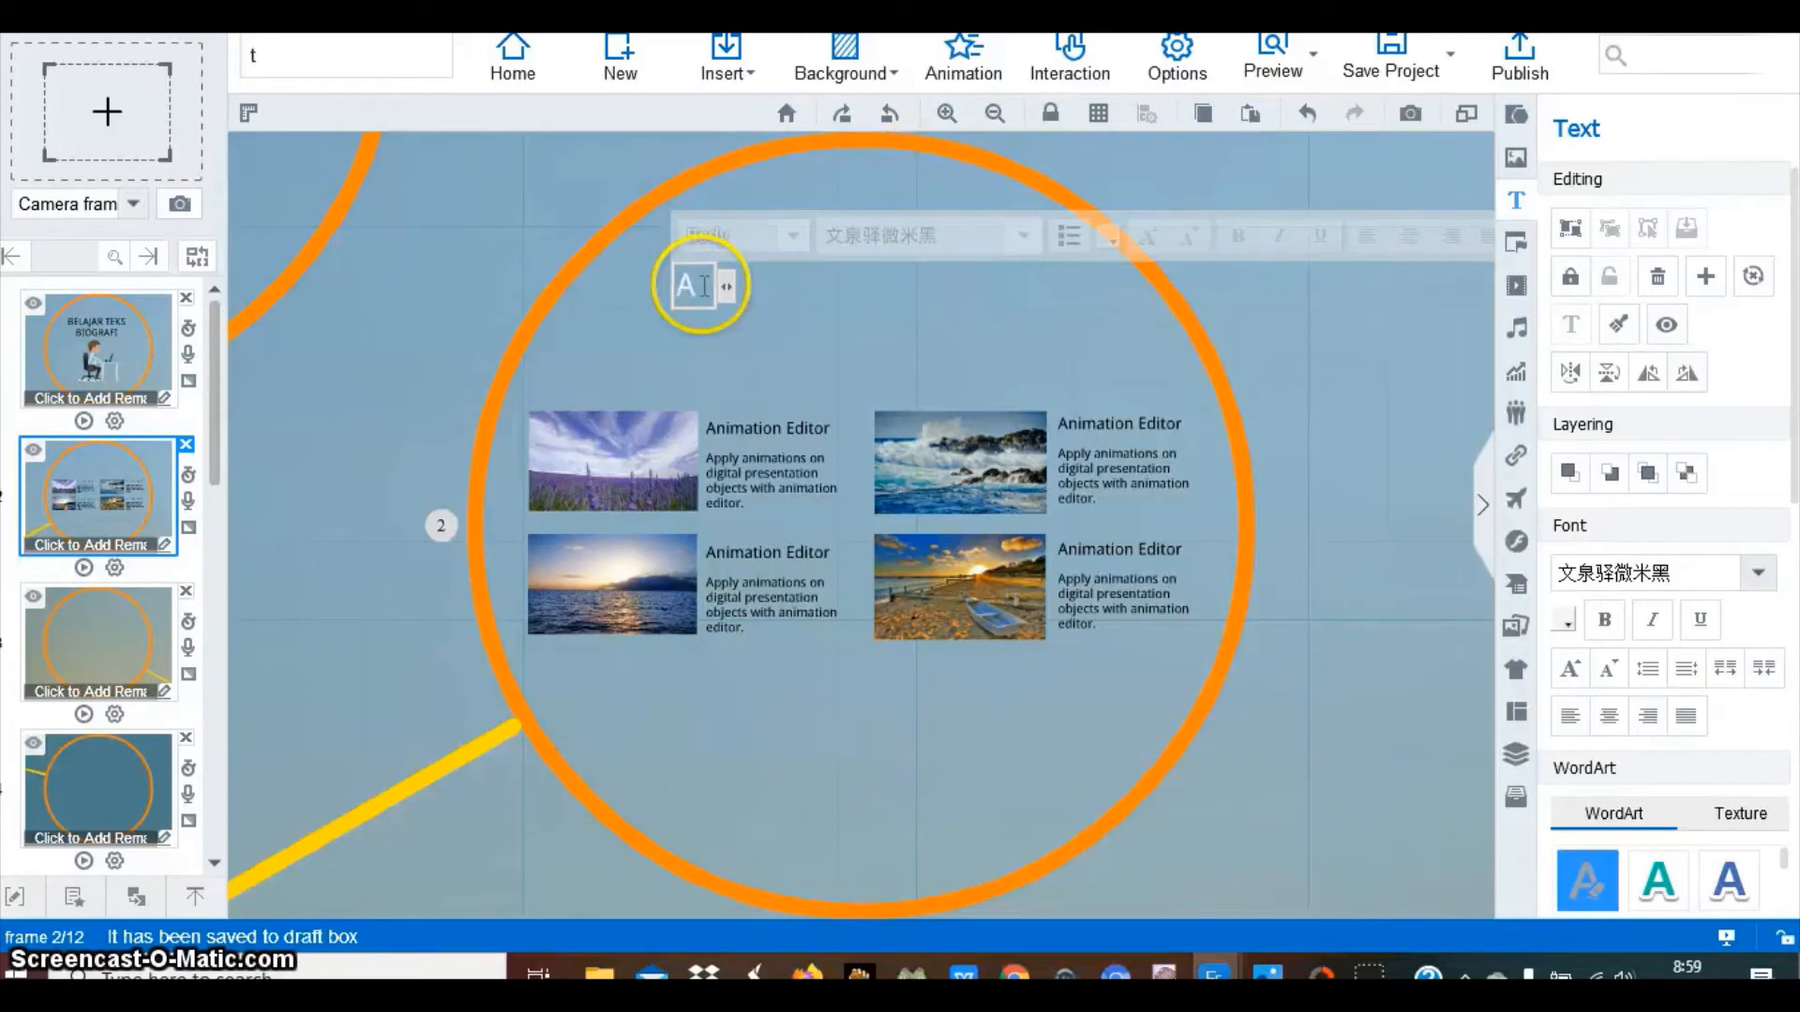
type("pa yang")
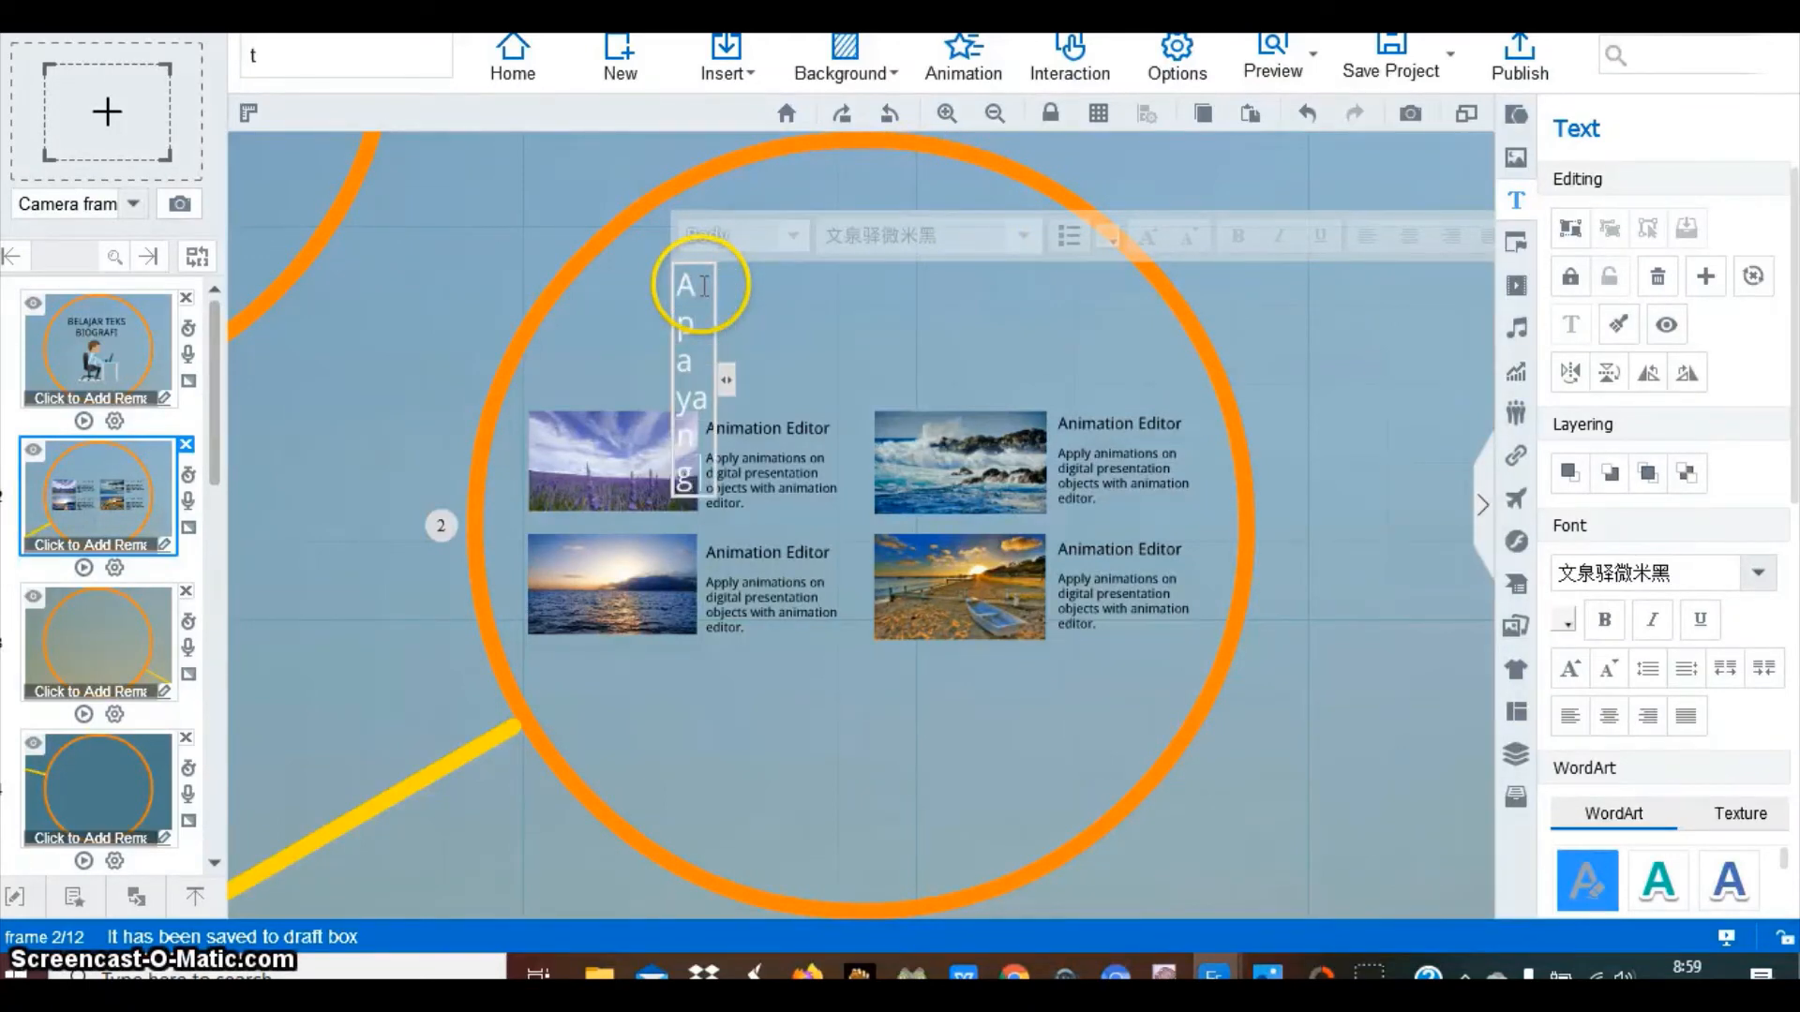
type(" kita pelaja")
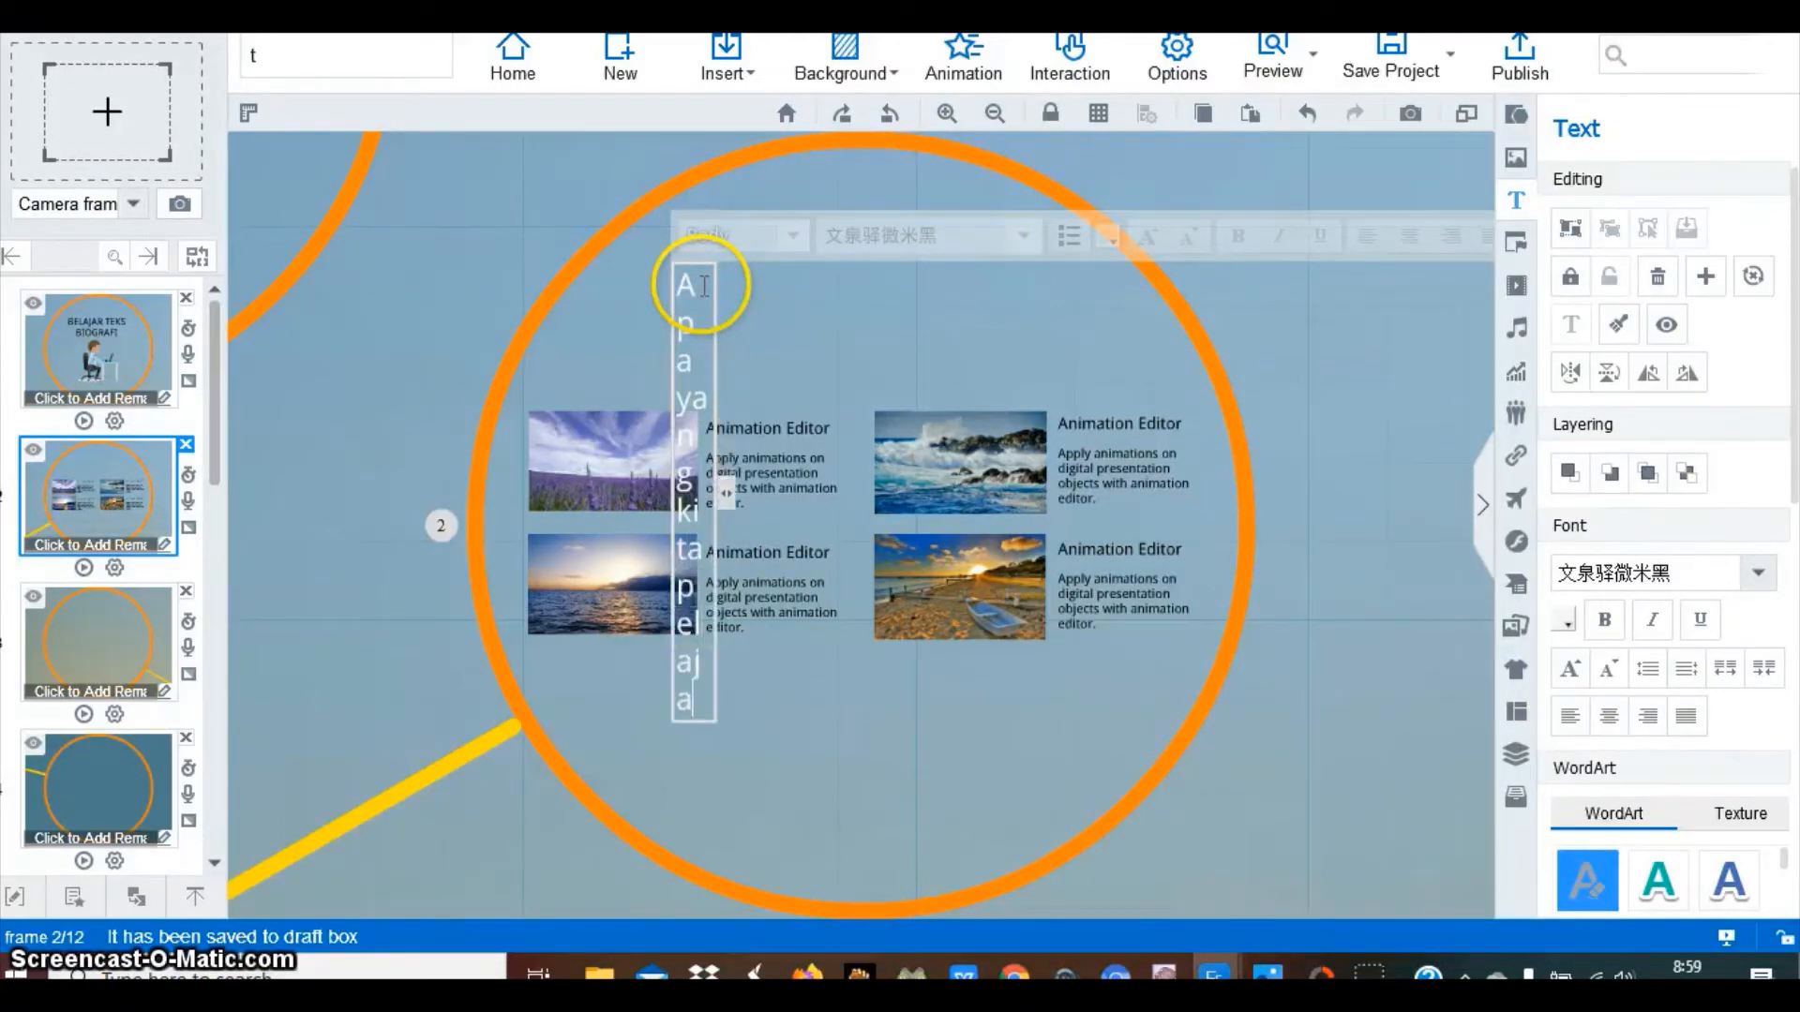
type("ri")
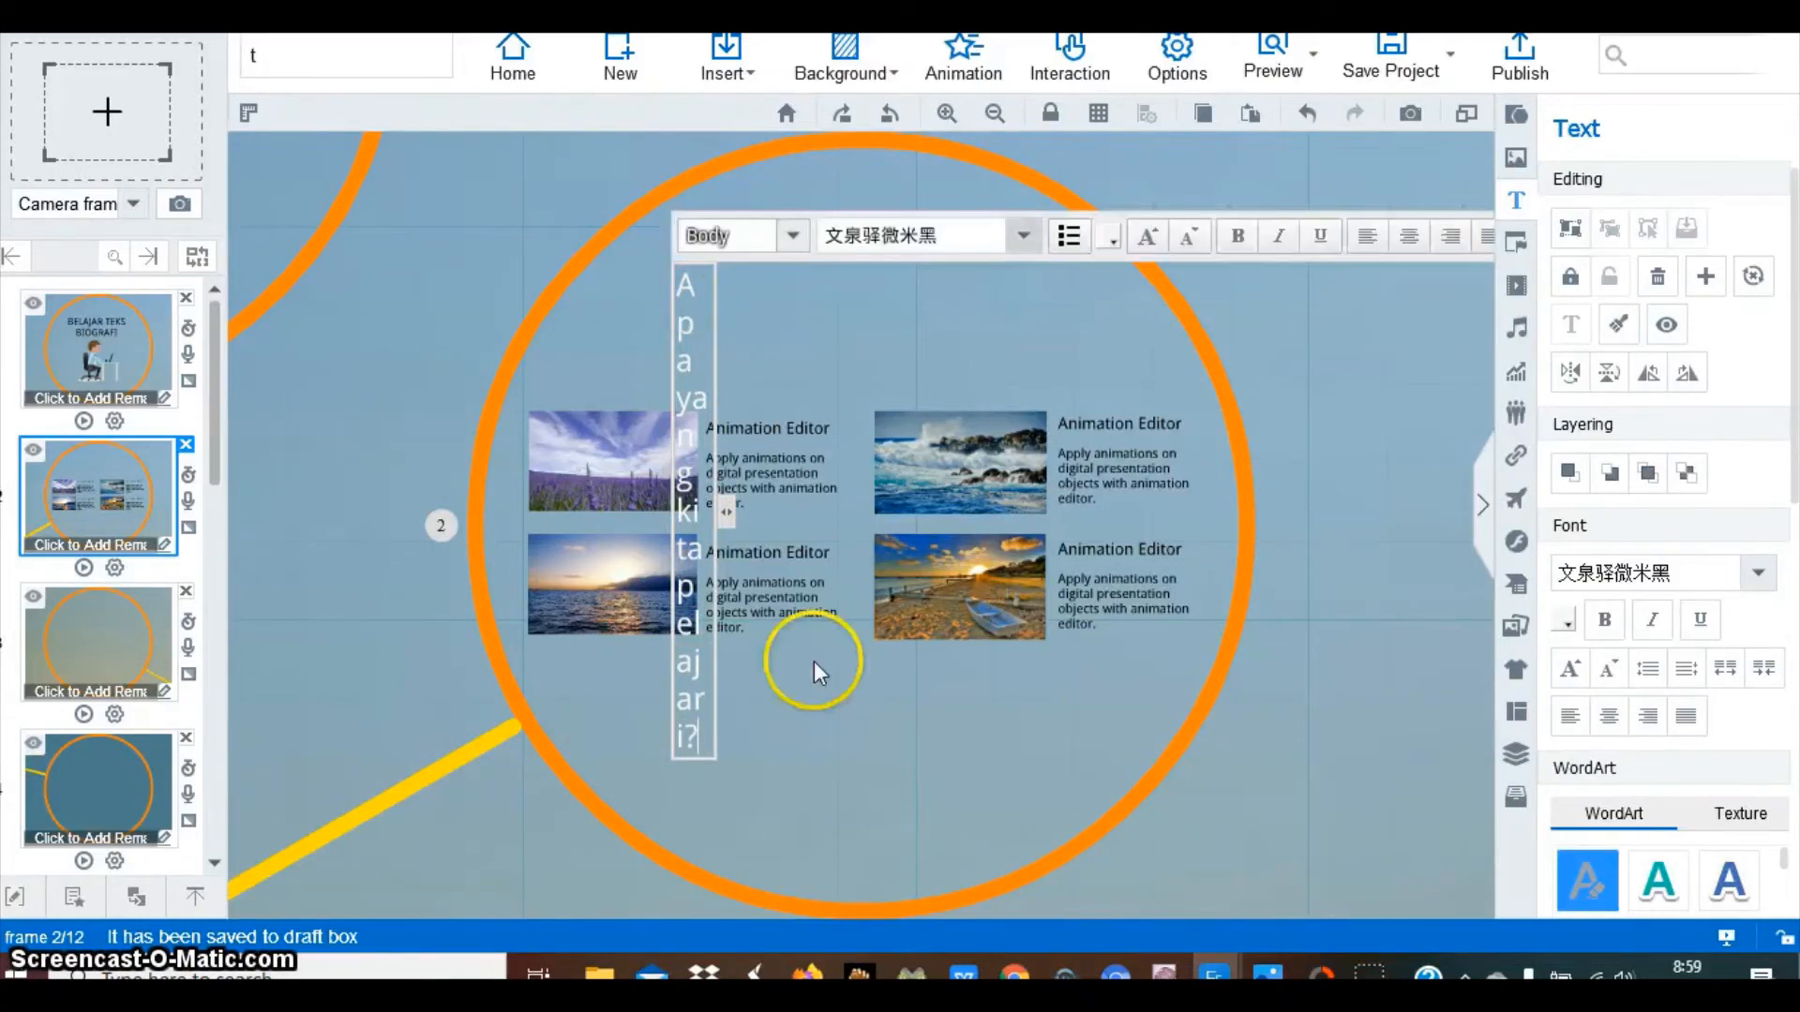
Widen the question's text box to fit on one line and move it slightly down toward the photos
left_click_drag(726, 512, 1077, 442)
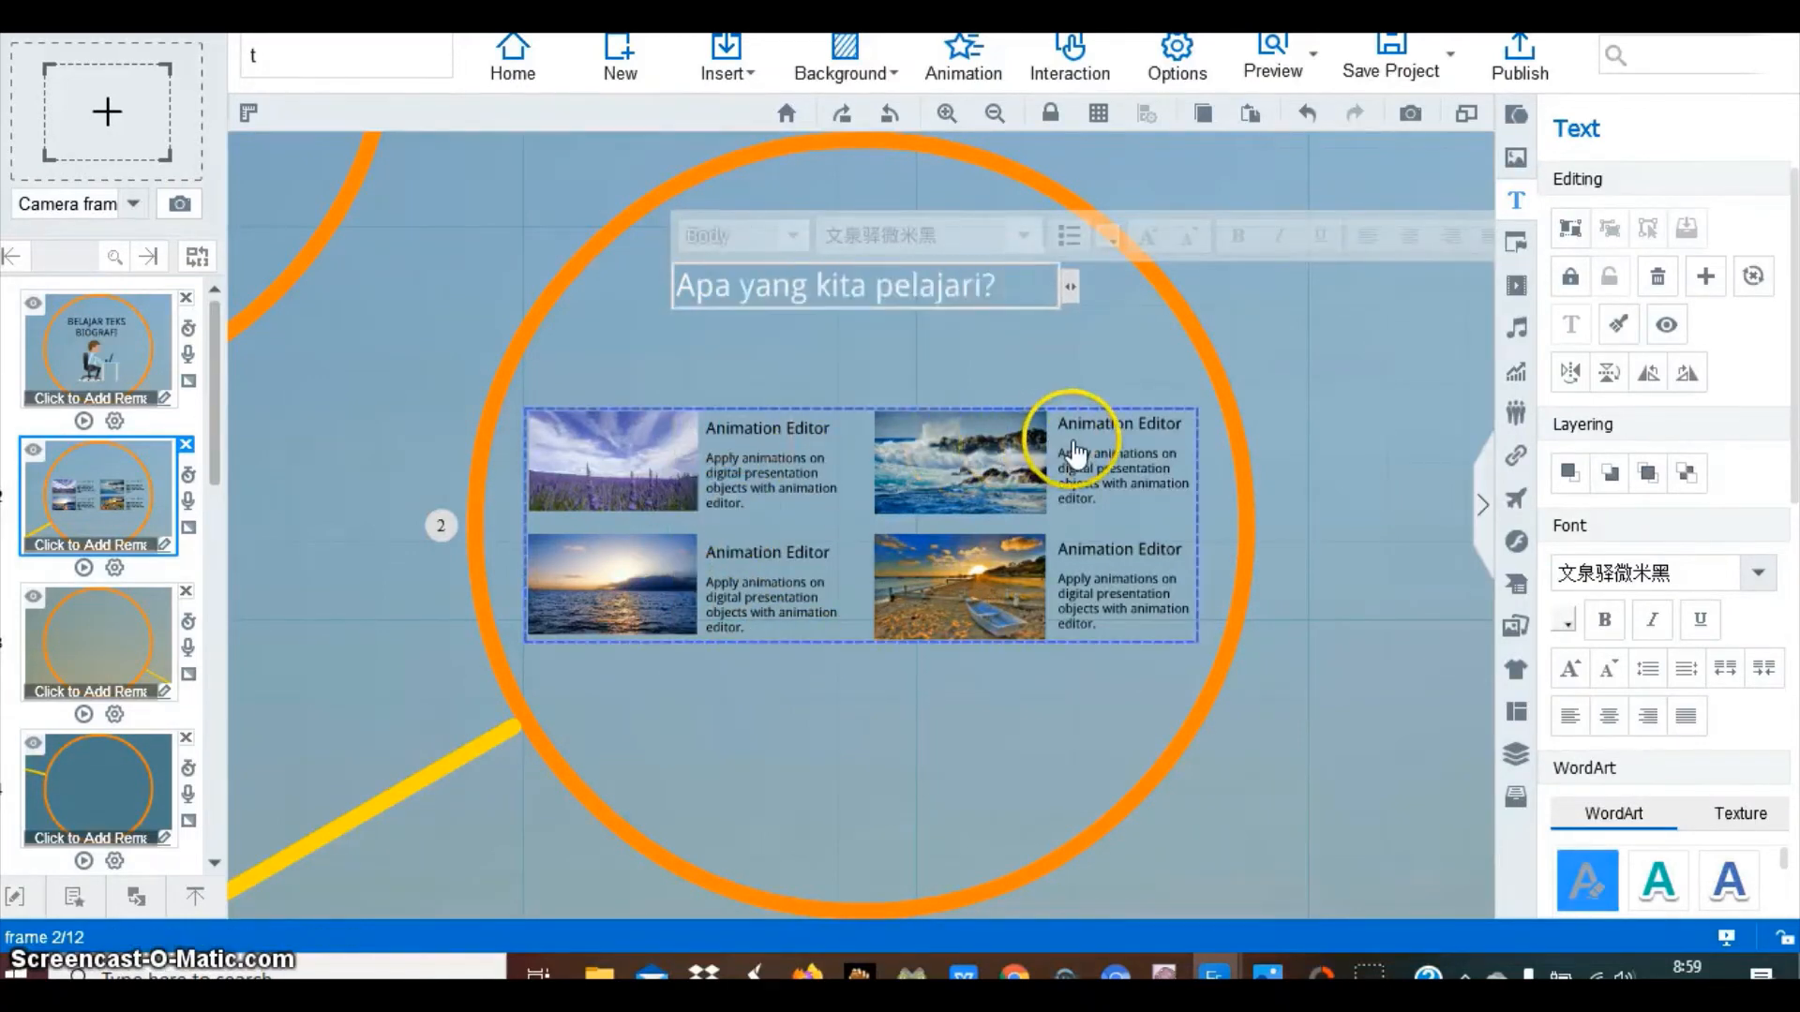
left_click(1101, 377)
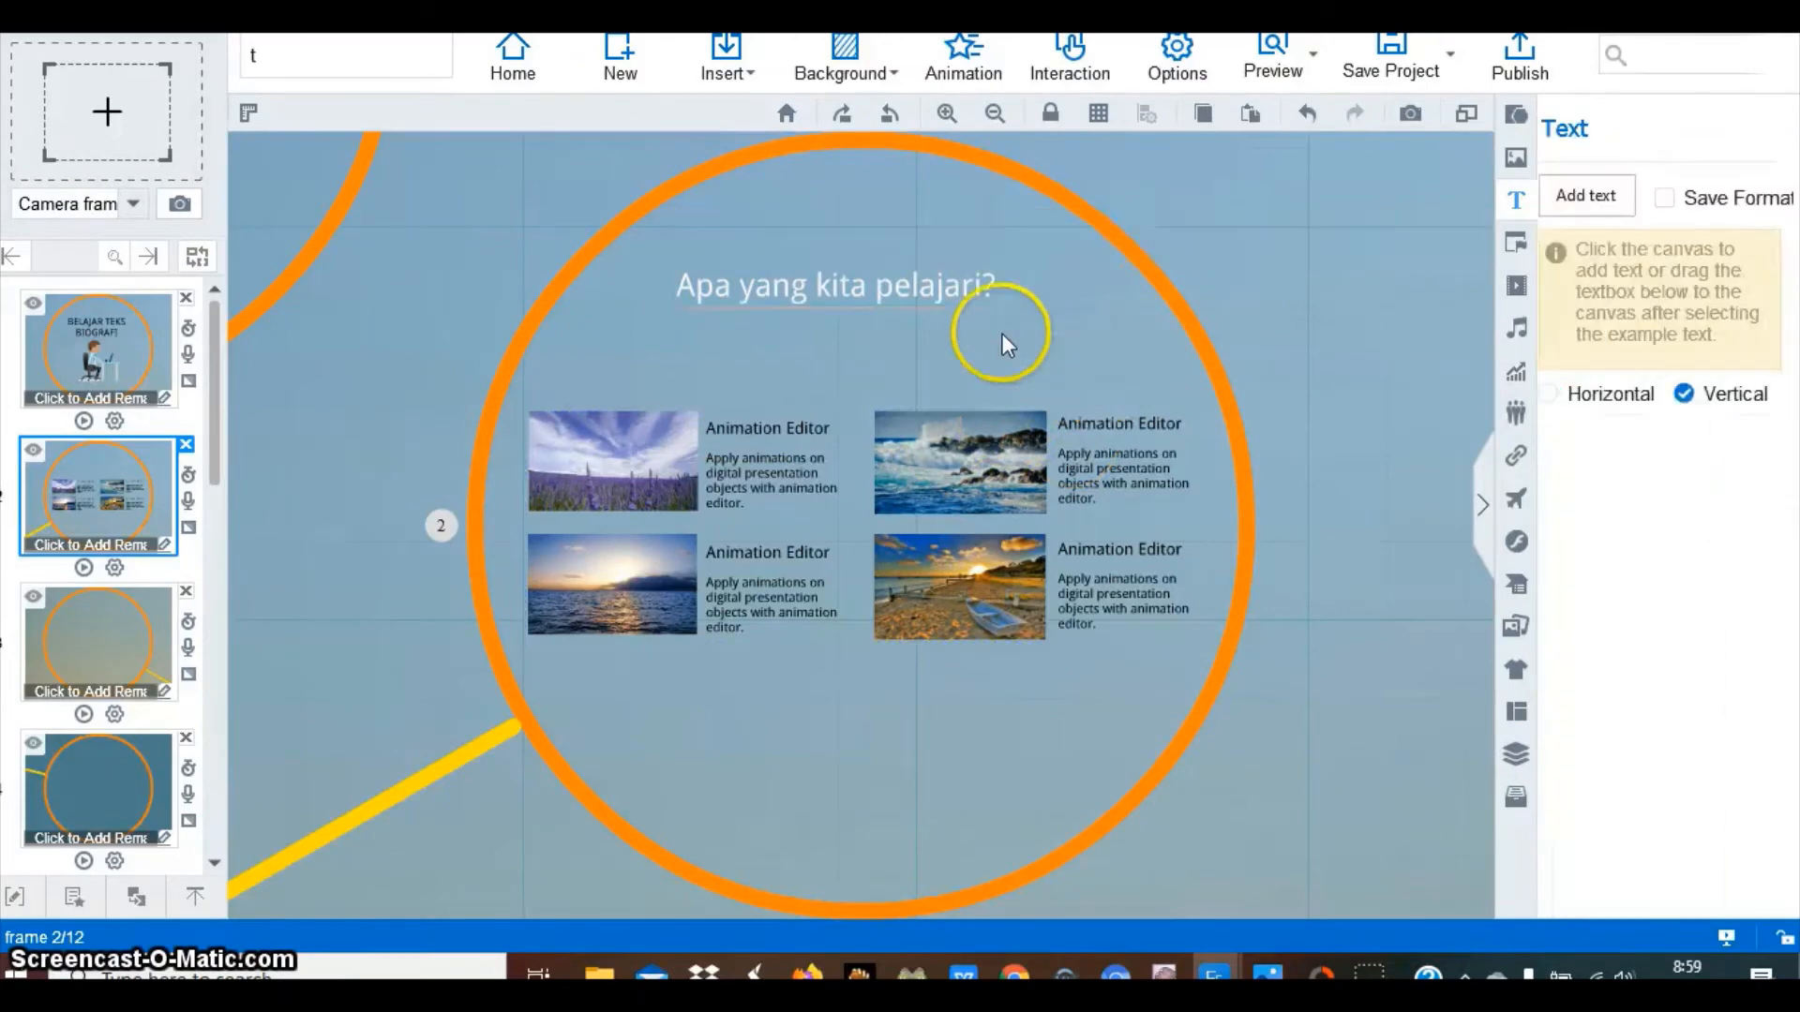
left_click_drag(931, 295, 932, 335)
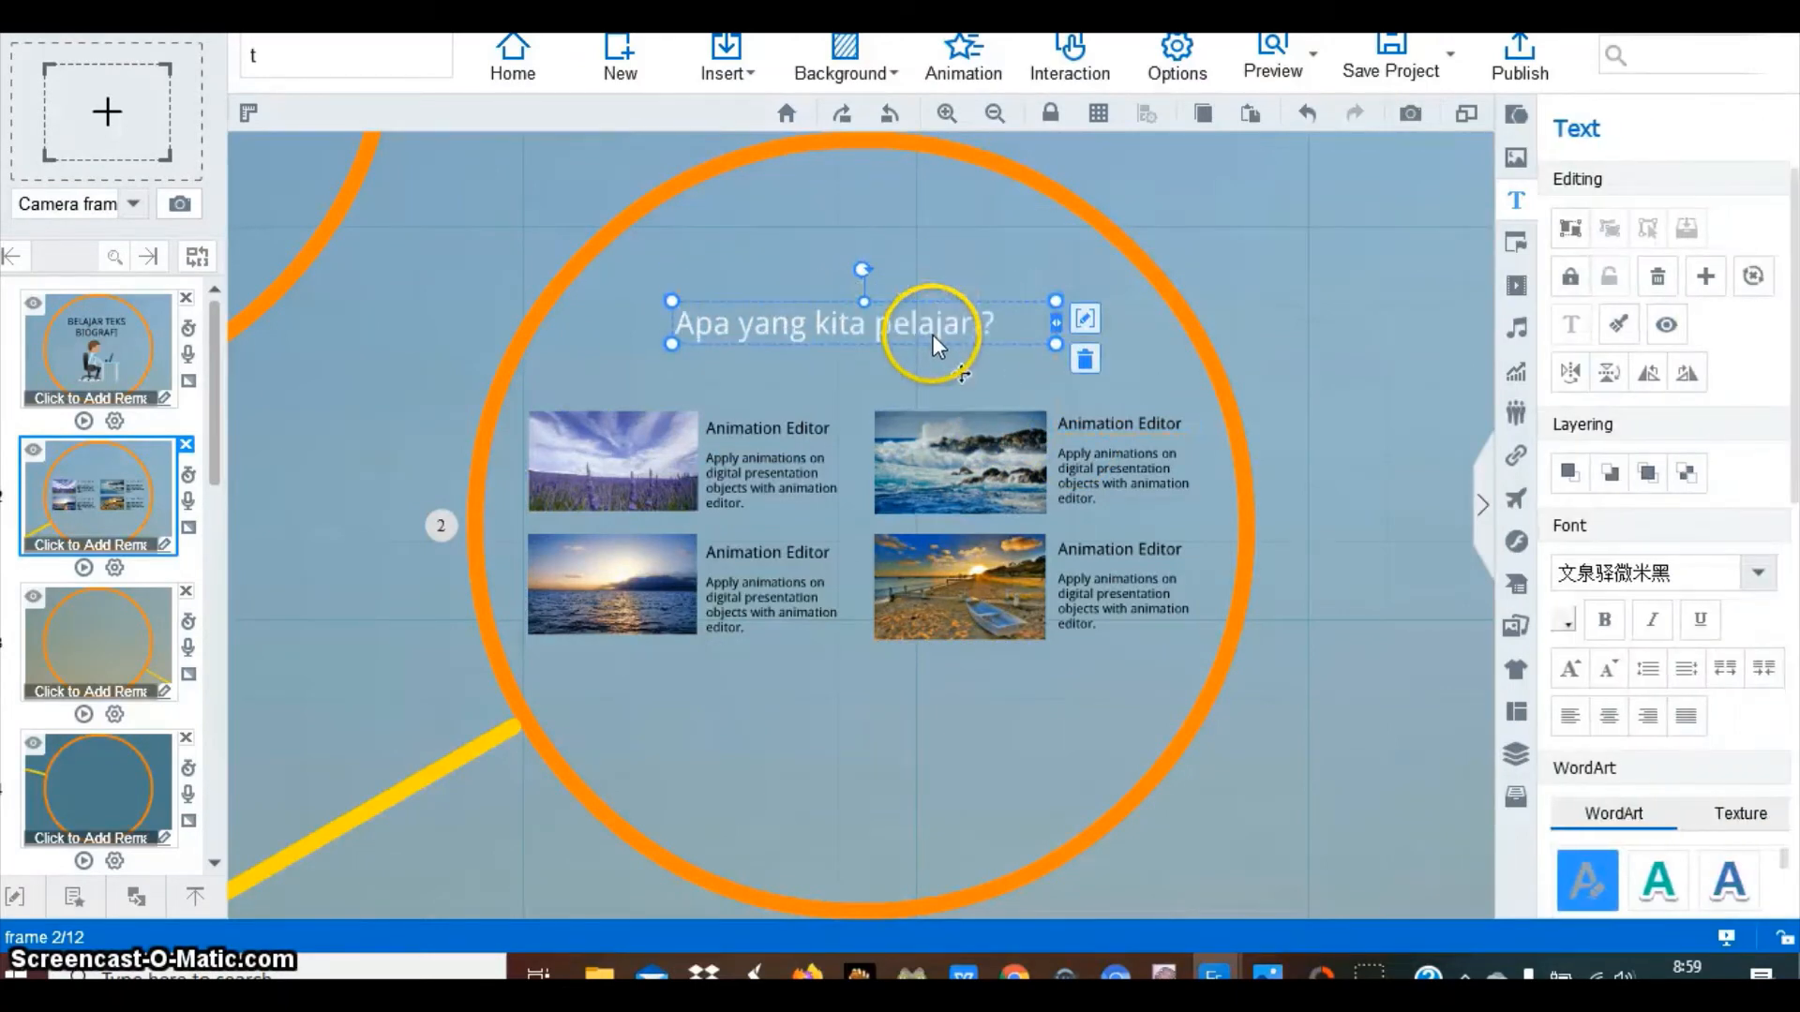